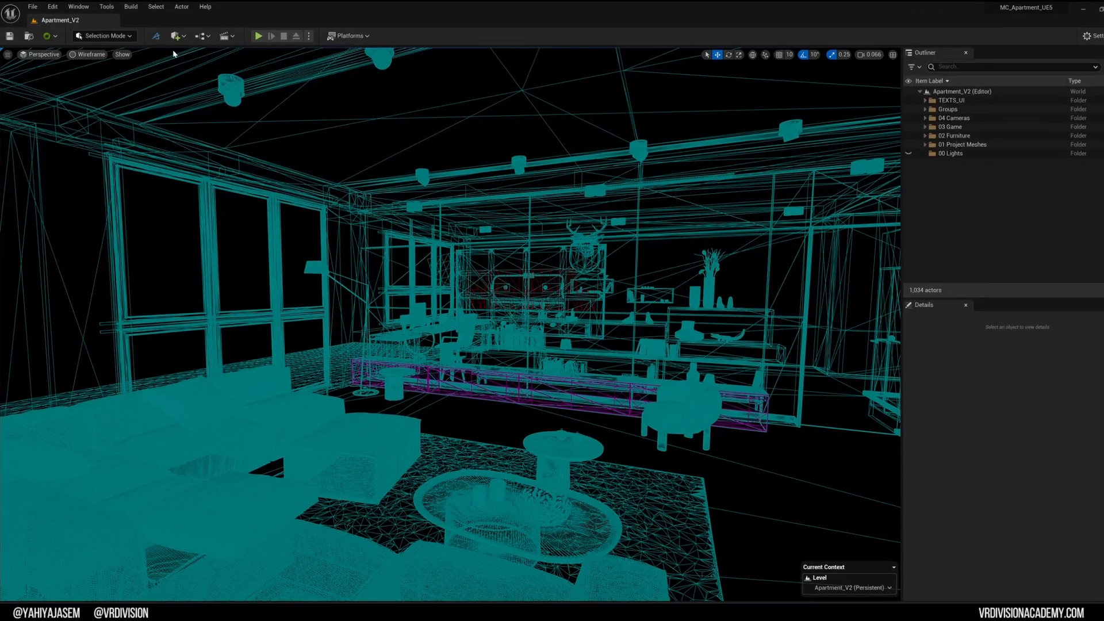
# Step: Open the Env. Light Mixer and reposition its window over the viewport
pyautogui.click(174, 33)
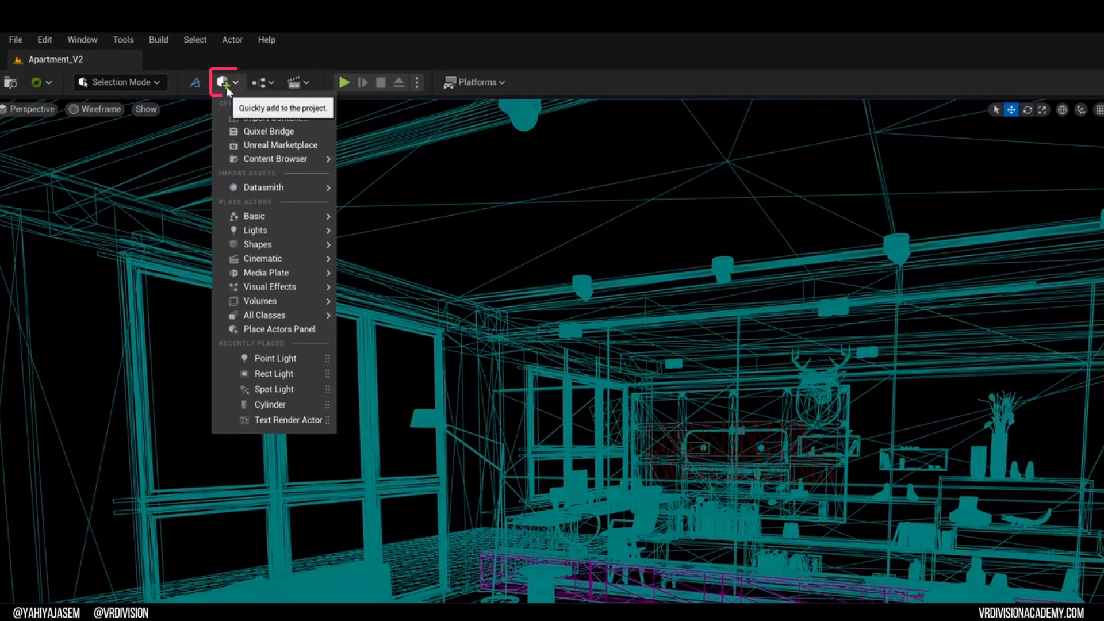
pyautogui.moveTo(297, 289)
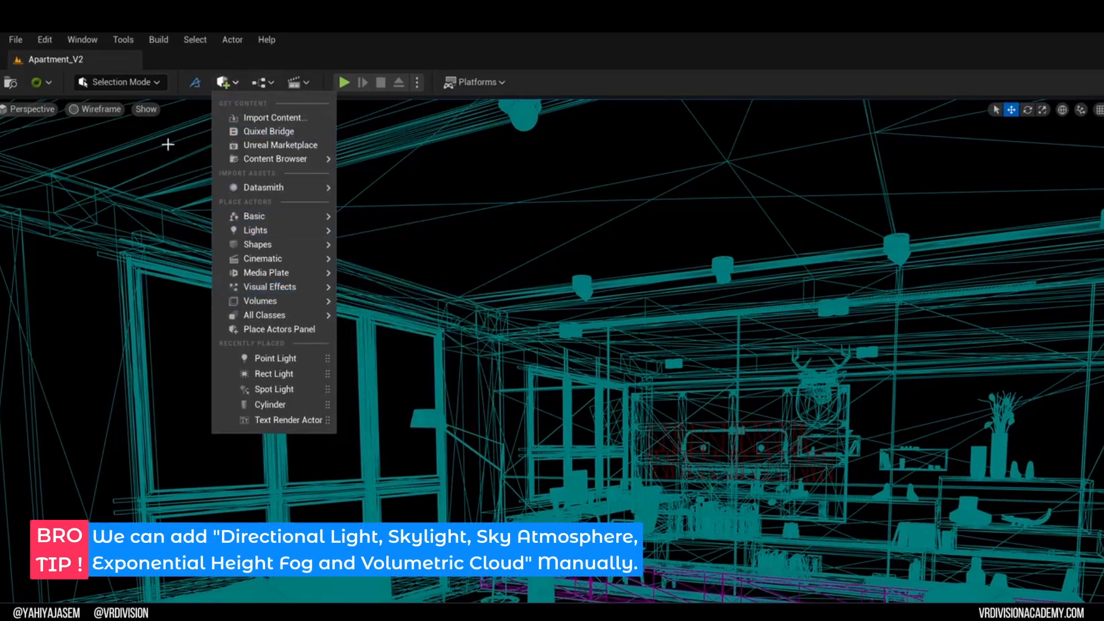
pyautogui.click(77, 45)
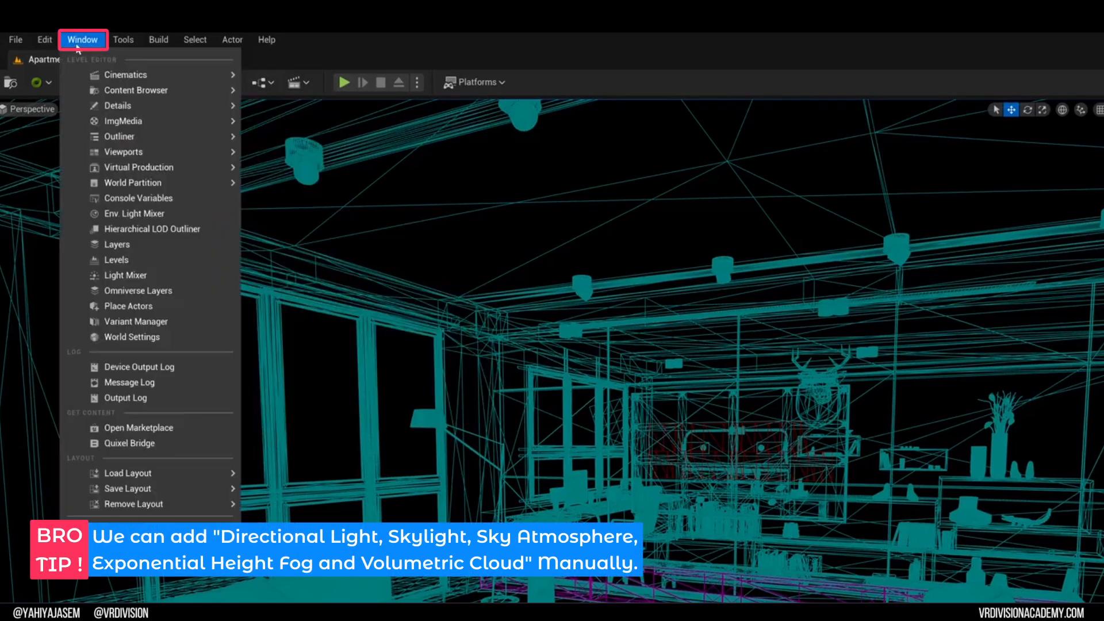
pyautogui.click(148, 215)
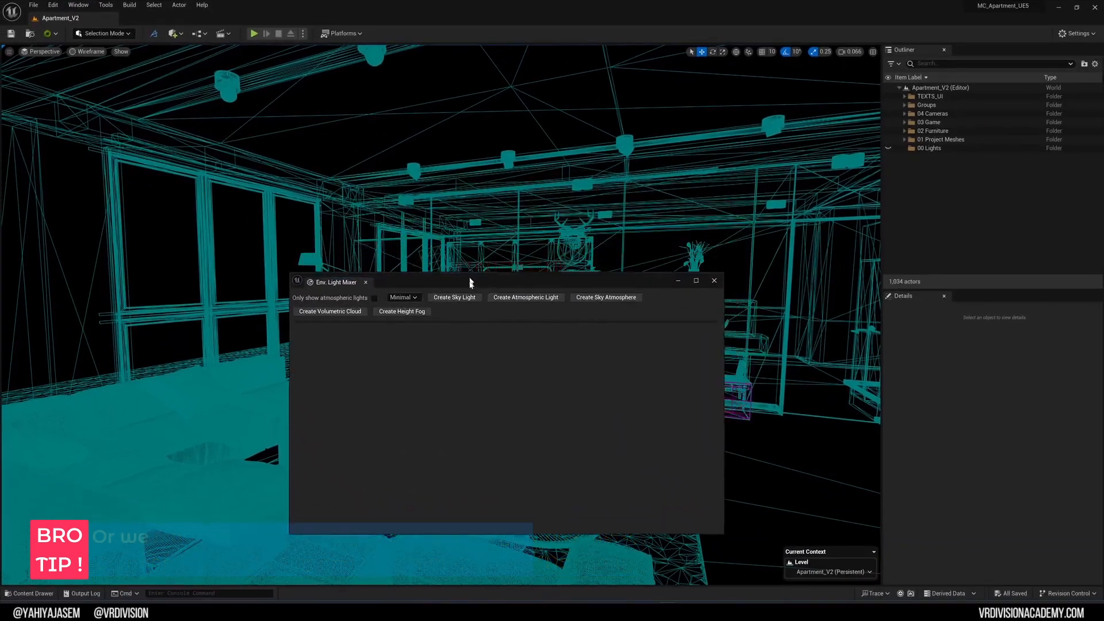
pyautogui.moveTo(471, 282); pyautogui.dragTo(541, 329)
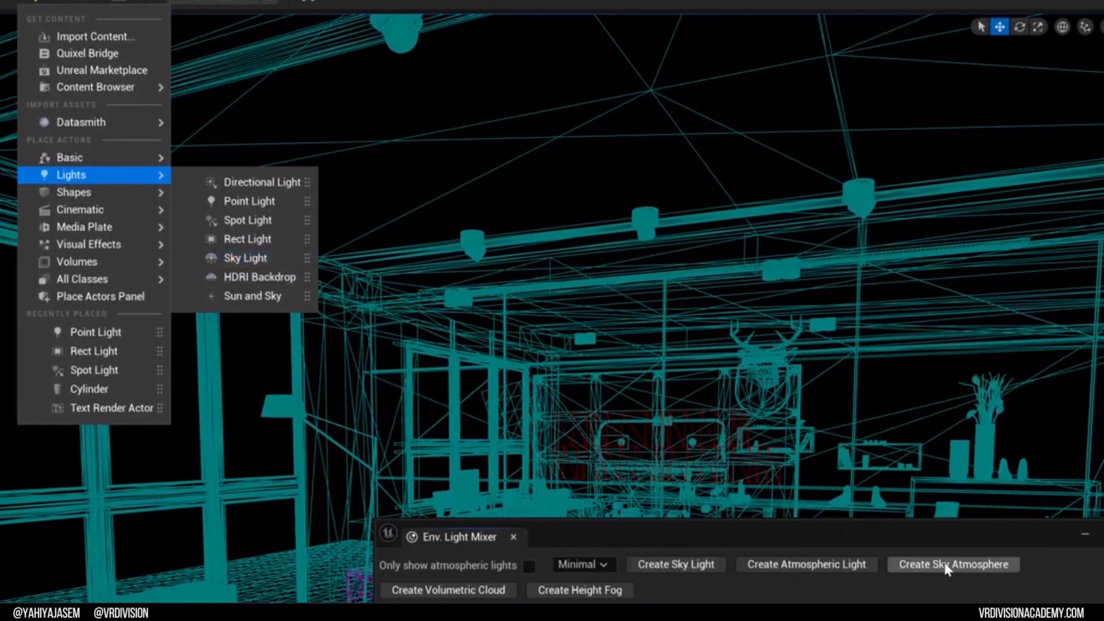
# Step: Compare the placeable lights and visual effects actors with the creation options in the Env. Light Mixer
pyautogui.moveTo(144, 248)
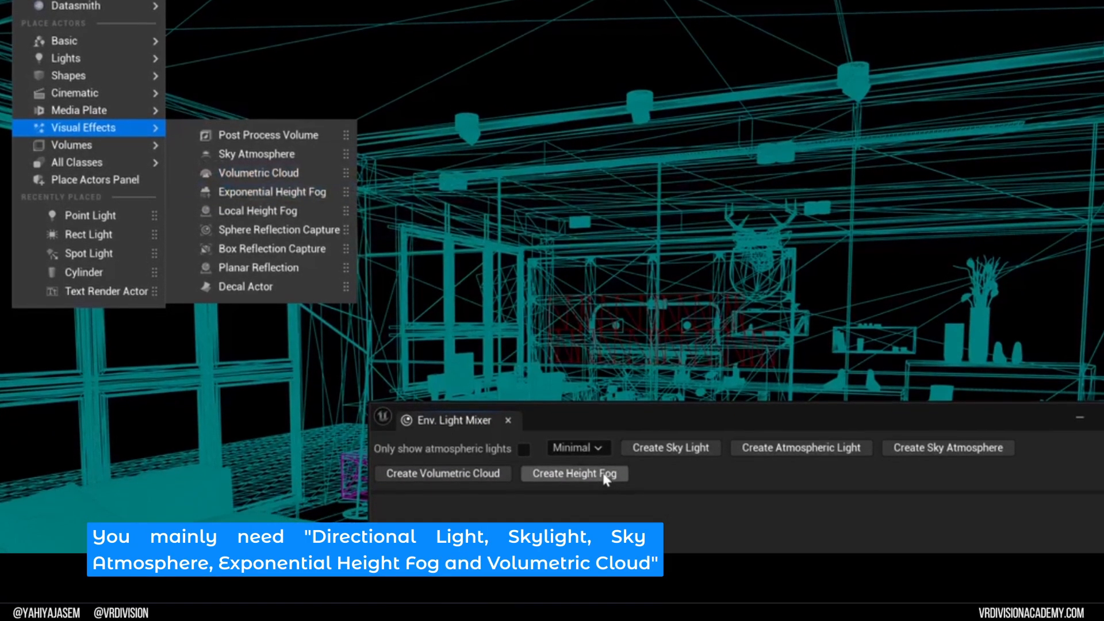
pyautogui.moveTo(110, 78)
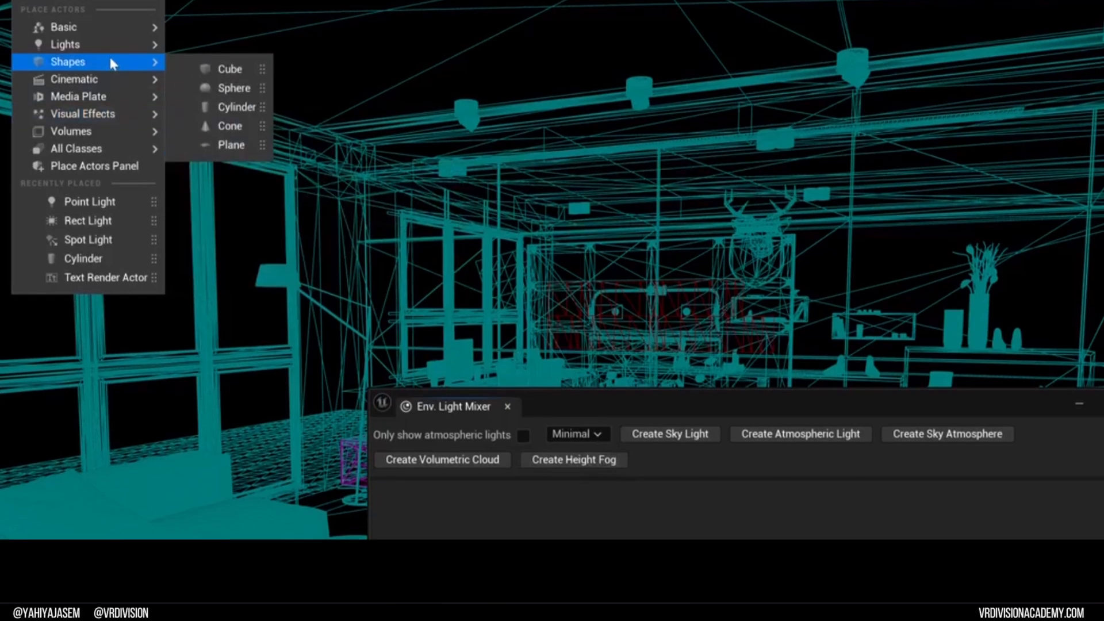
pyautogui.moveTo(111, 46)
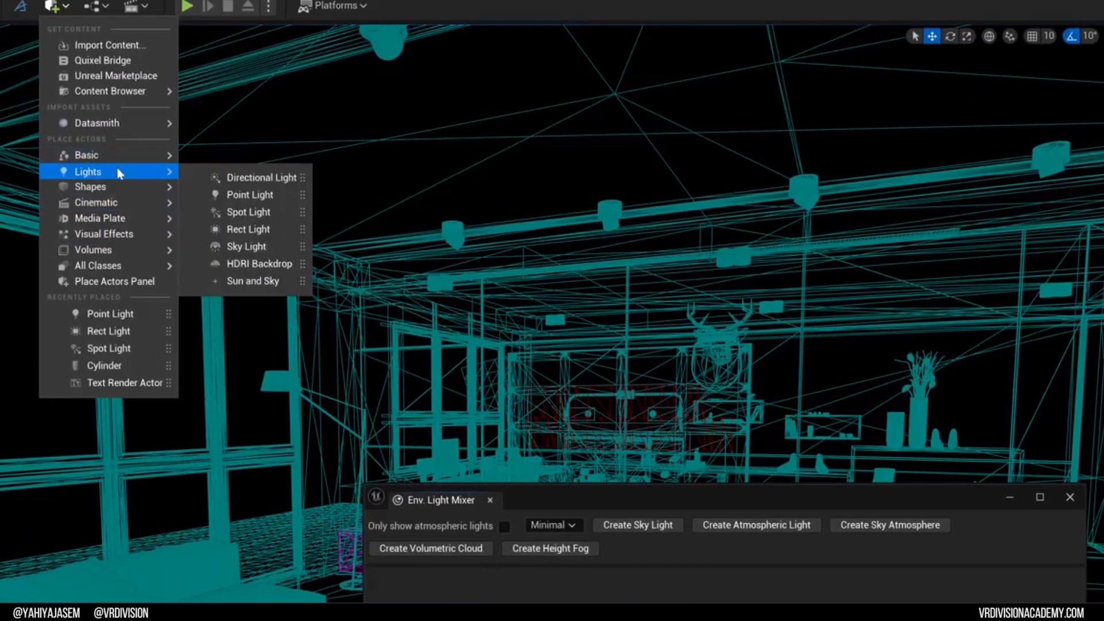
pyautogui.moveTo(115, 266)
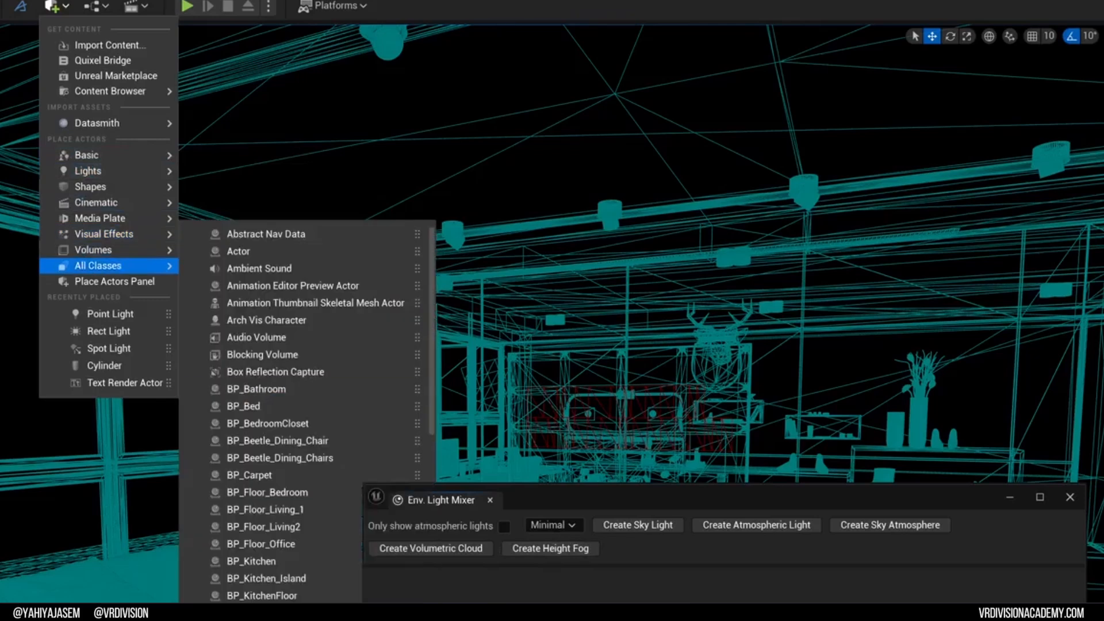
pyautogui.click(415, 501)
pyautogui.moveTo(602, 496); pyautogui.dragTo(429, 344)
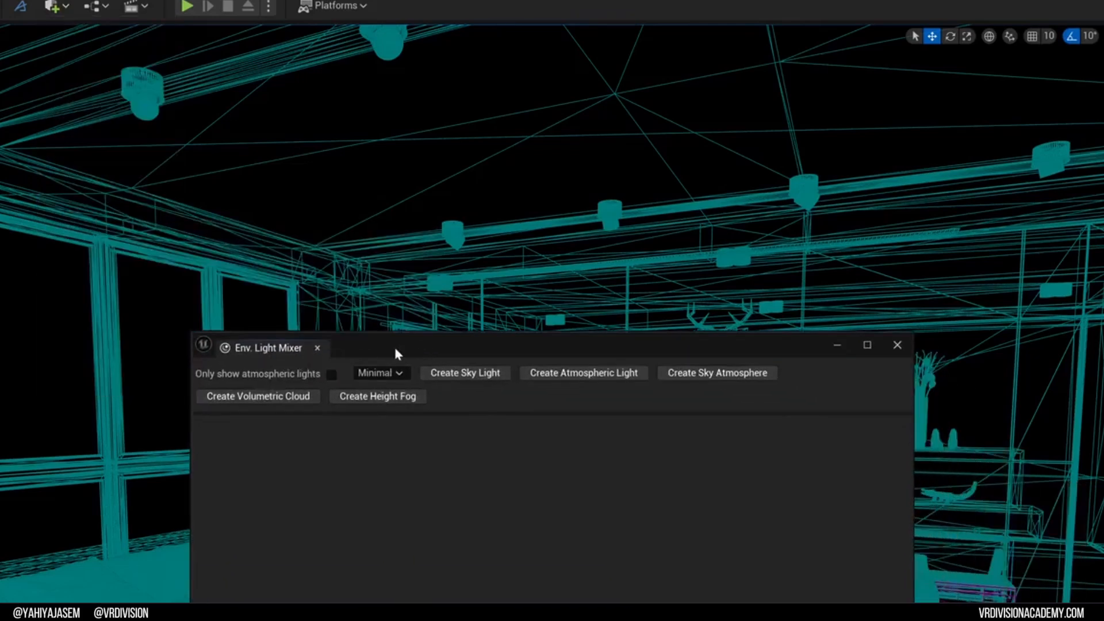
pyautogui.moveTo(395, 352); pyautogui.dragTo(408, 382)
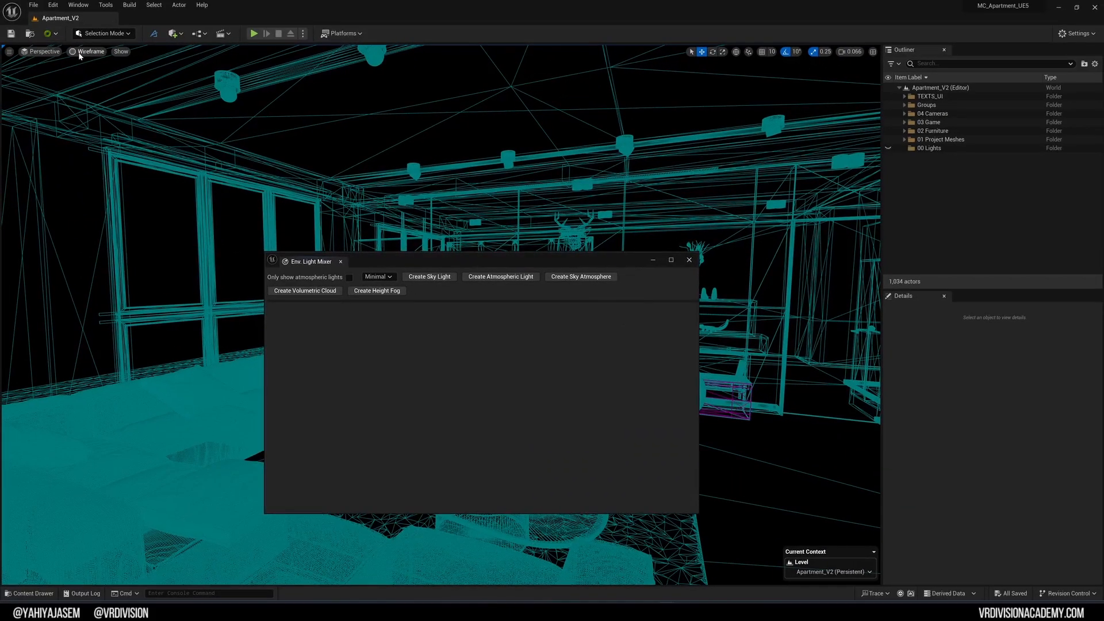
# Step: Switch the viewport from wireframe to Lit shading and move the Env. Light Mixer clear of the middle of the scene
pyautogui.click(80, 51)
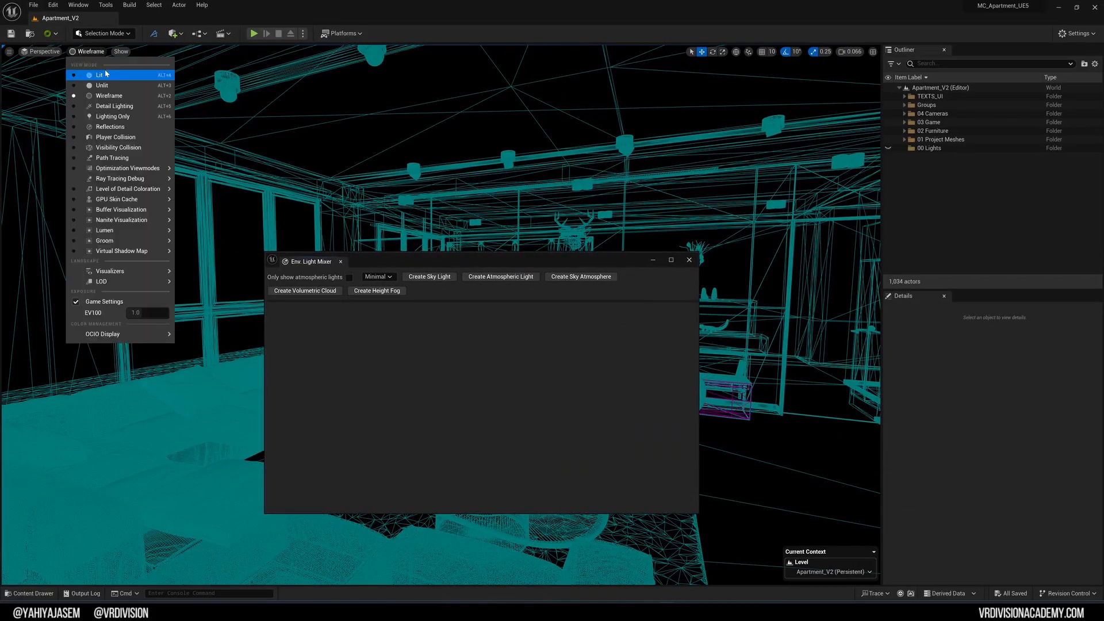
pyautogui.click(92, 75)
pyautogui.moveTo(461, 260); pyautogui.dragTo(533, 399)
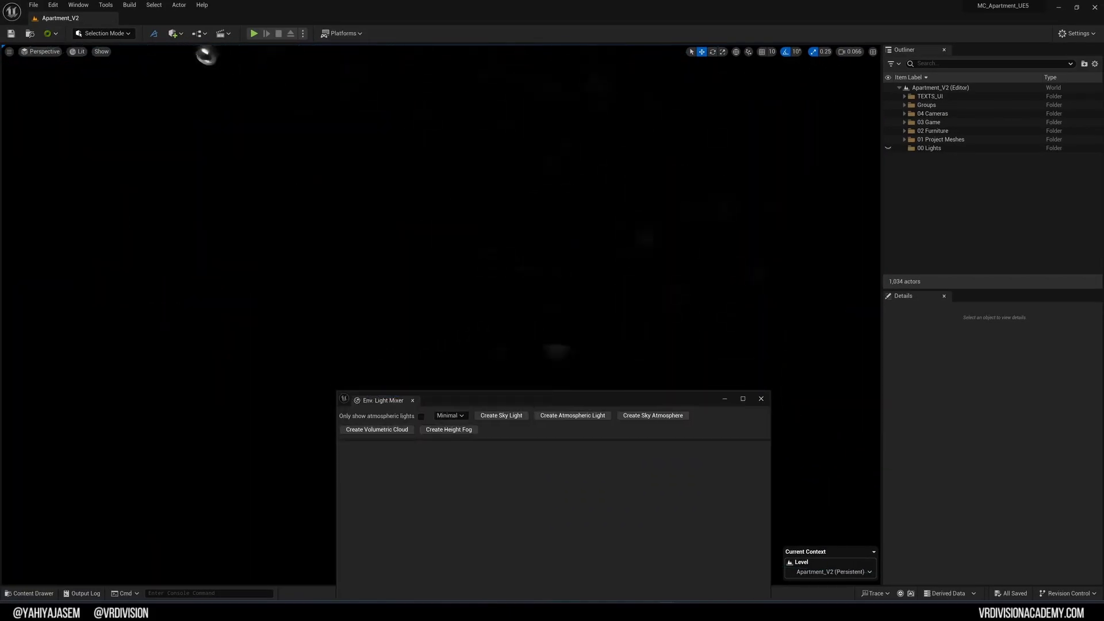
# Step: Create a sky light, atmospheric directional light, sky atmosphere, volumetric cloud and height fog from the Env. Light Mixer
pyautogui.click(503, 416)
pyautogui.click(504, 417)
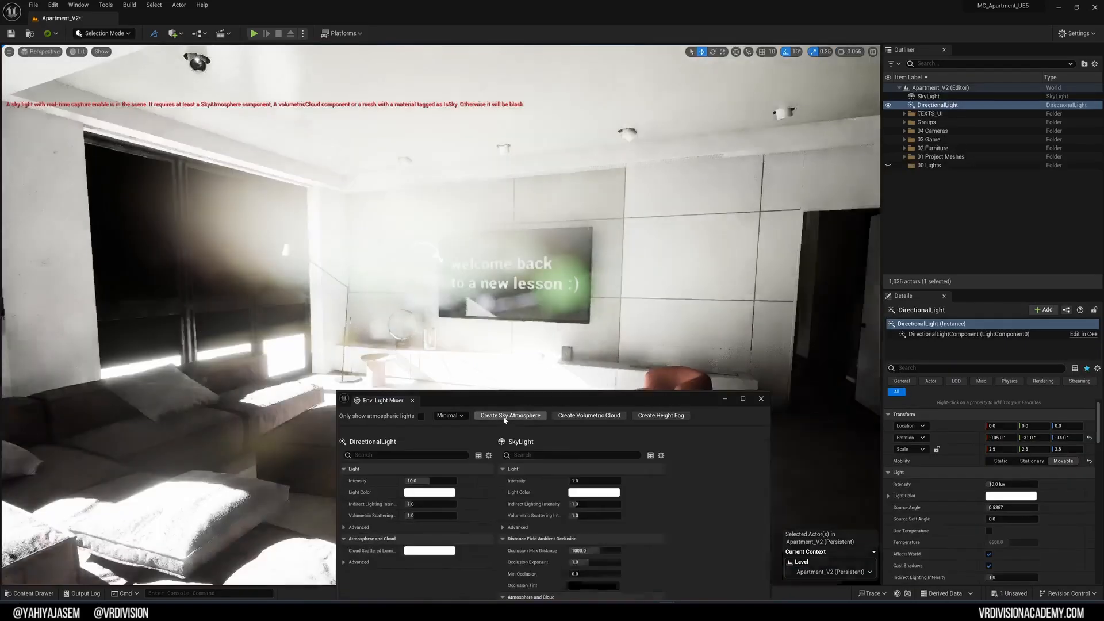
pyautogui.click(507, 417)
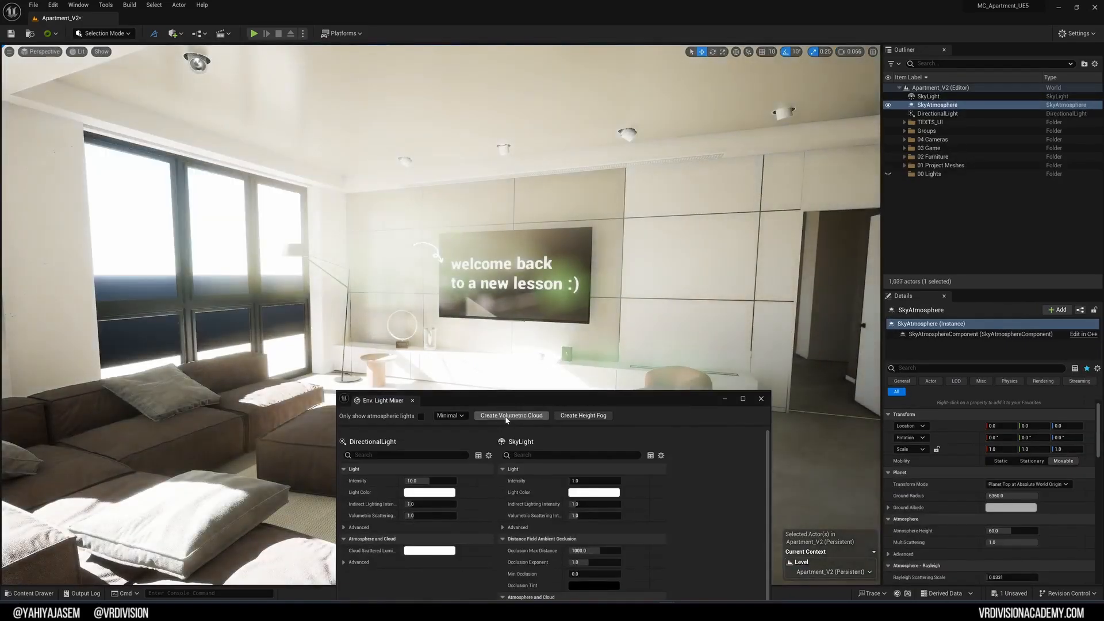
pyautogui.click(507, 416)
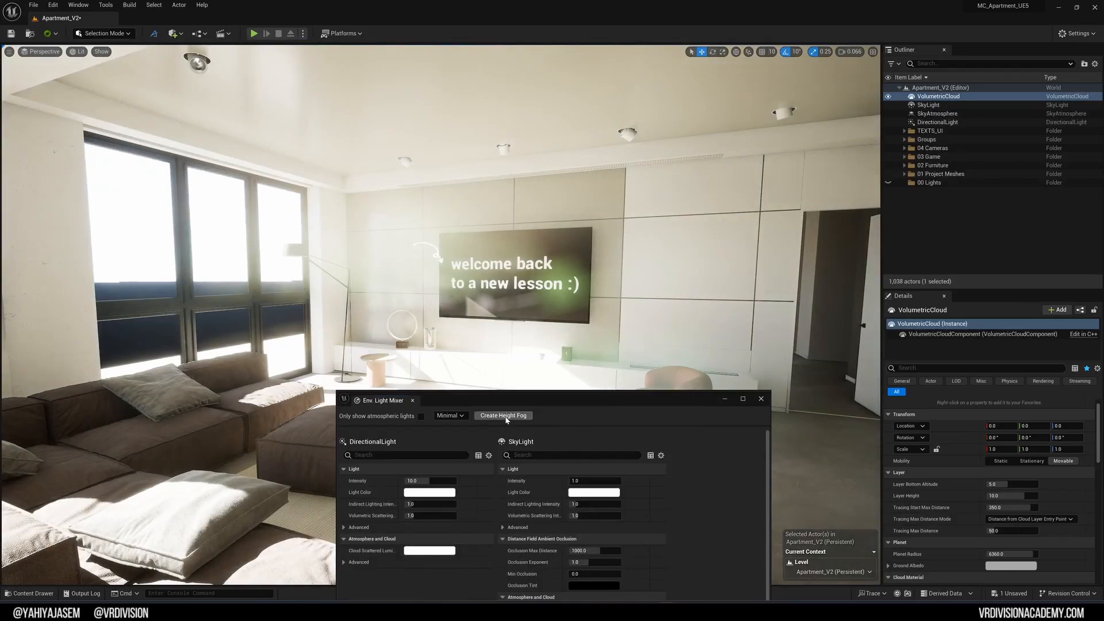
pyautogui.click(505, 416)
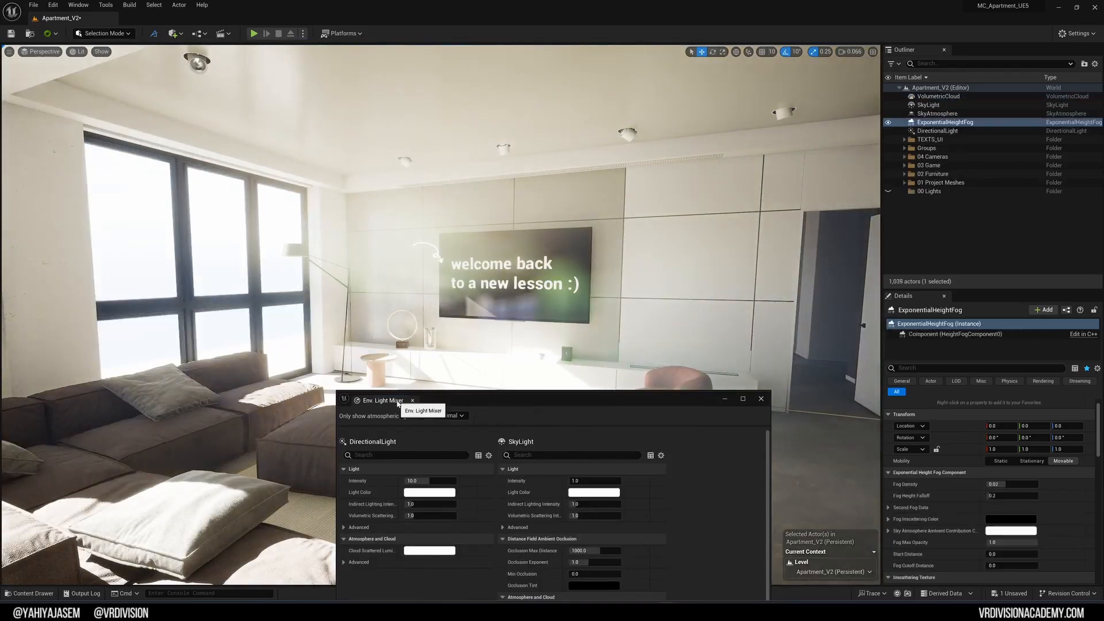
# Step: Try a DirectionalLight intensity of about 3.92 with an indirect lighting intensity of 3.592, and undo both changes
pyautogui.moveTo(494, 402); pyautogui.dragTo(426, 219)
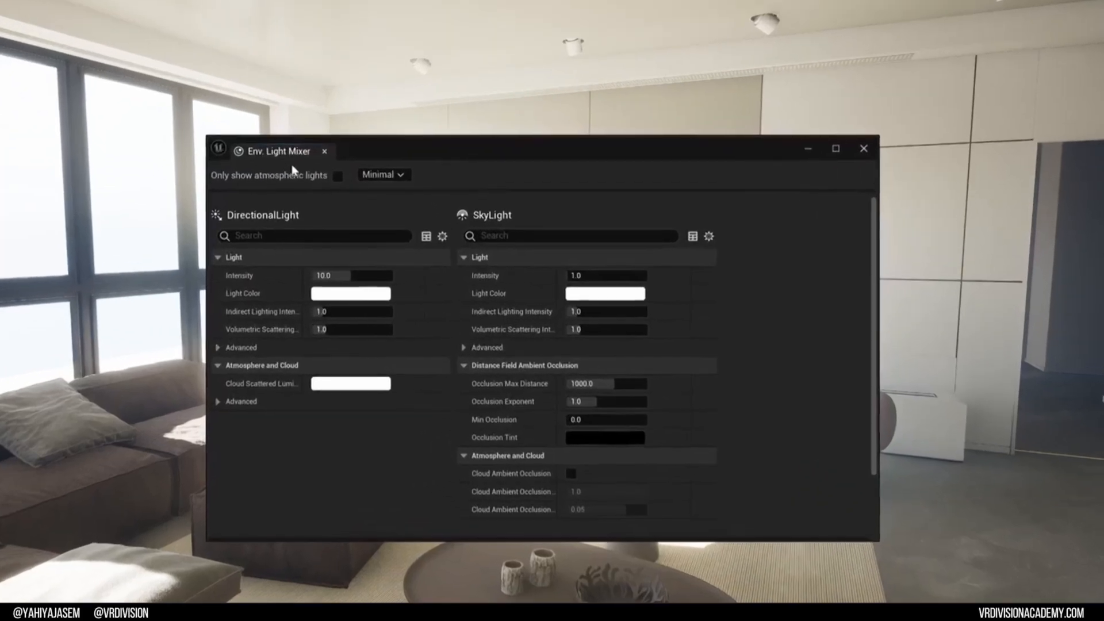
pyautogui.moveTo(344, 278); pyautogui.dragTo(360, 312)
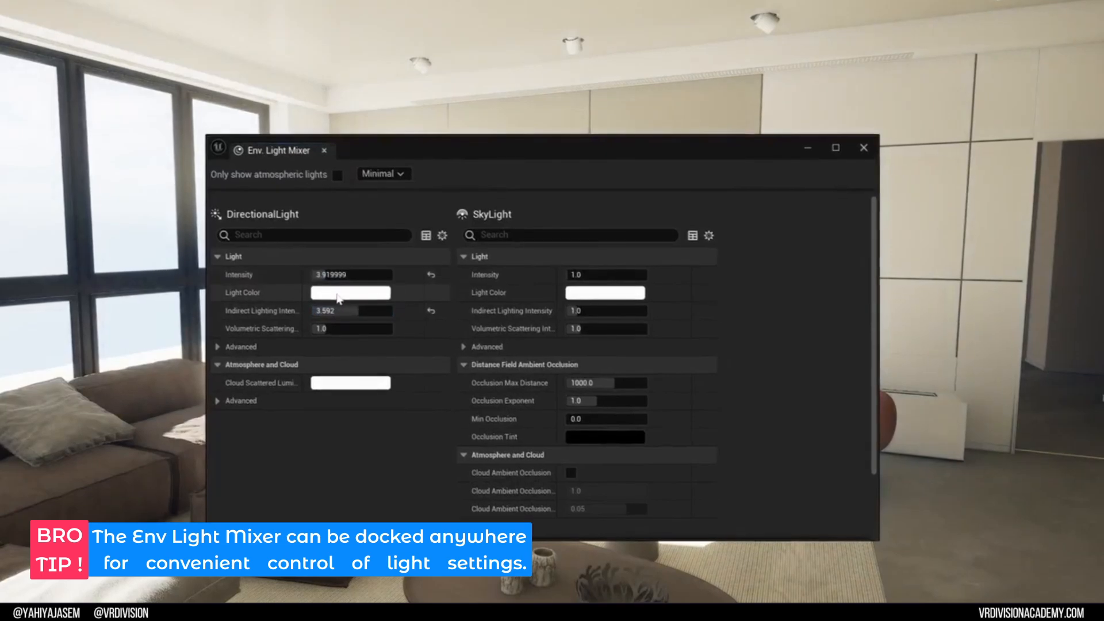
pyautogui.hotkey('ctrl', 'z')
pyautogui.hotkey('ctrl', 'z')
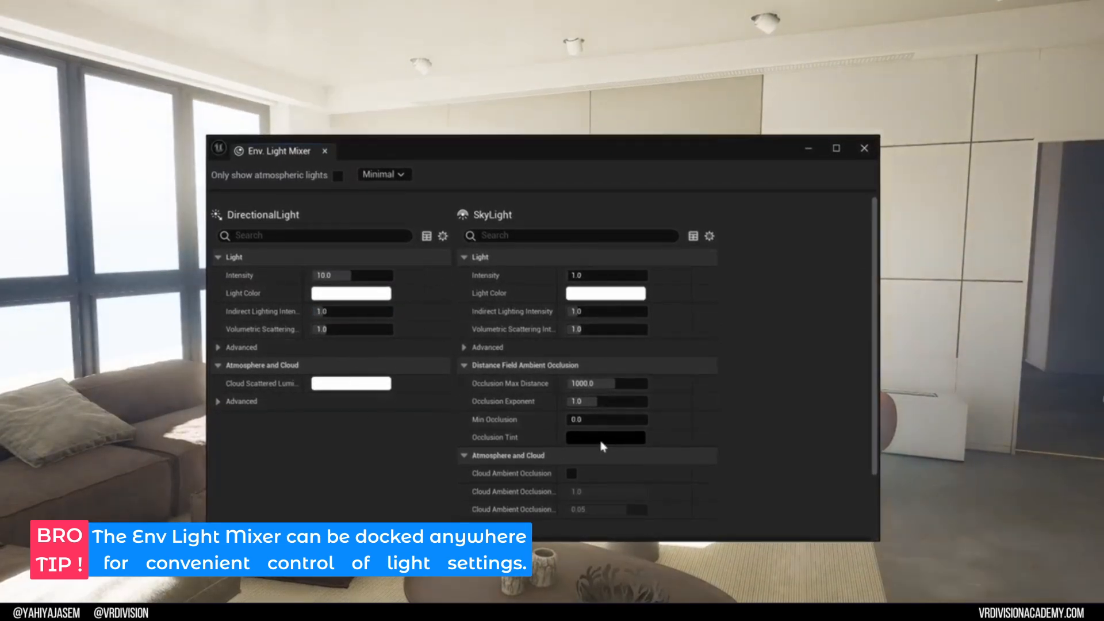
# Step: Look through the mixer's settings, widen its window and dock it beside the viewport
pyautogui.scroll(-10, 595, 407)
pyautogui.scroll(8, 595, 407)
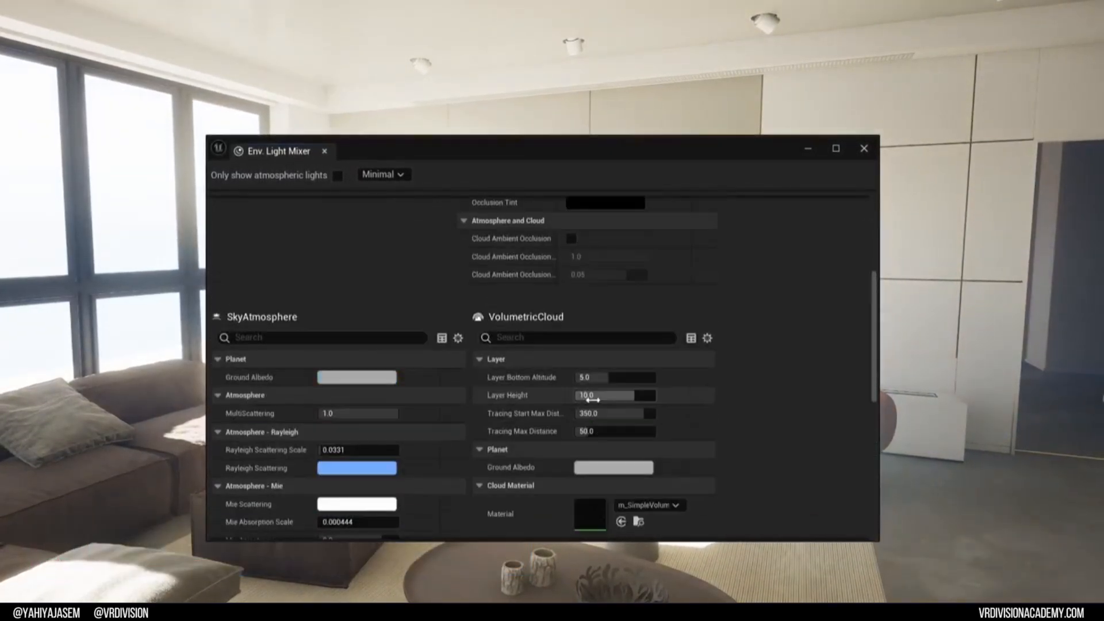
pyautogui.scroll(-3, 710, 368)
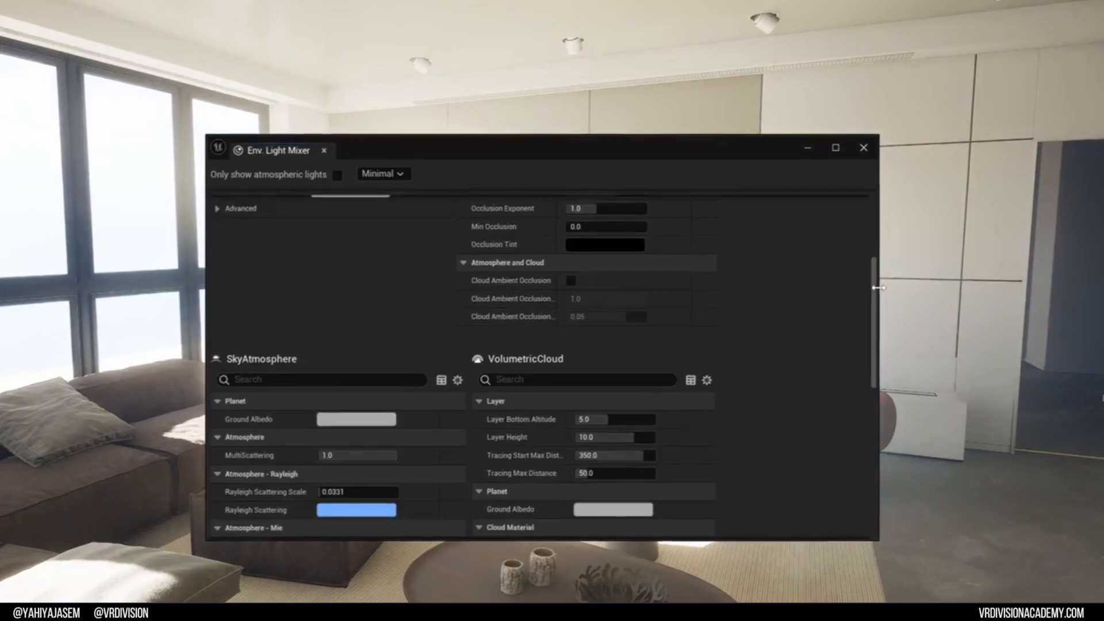
pyautogui.moveTo(878, 291); pyautogui.dragTo(1103, 291)
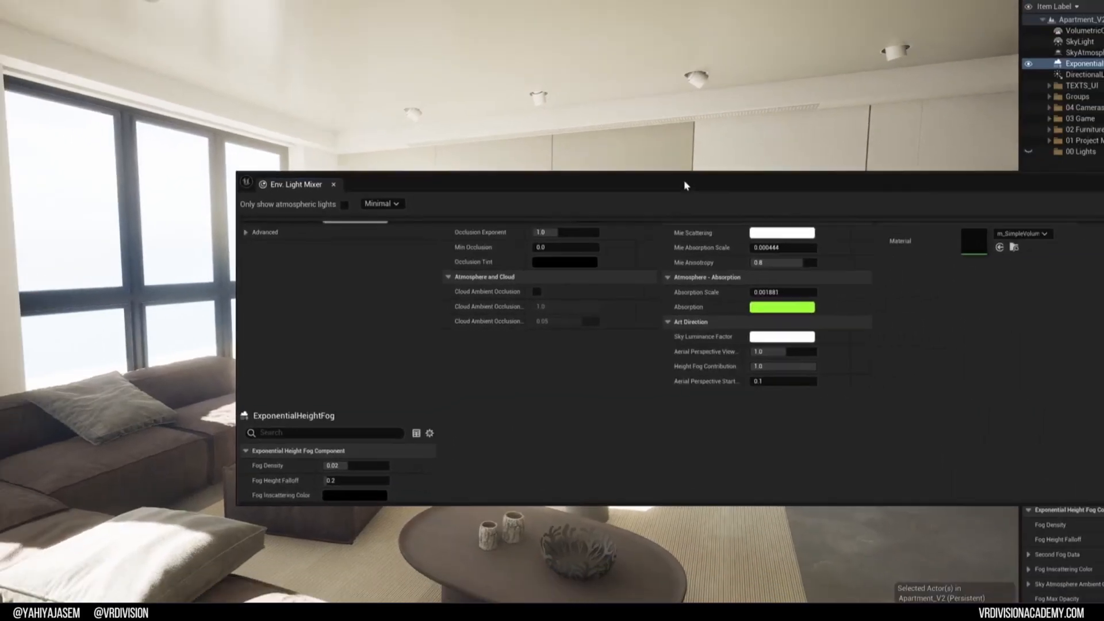
pyautogui.moveTo(685, 181); pyautogui.dragTo(543, 169)
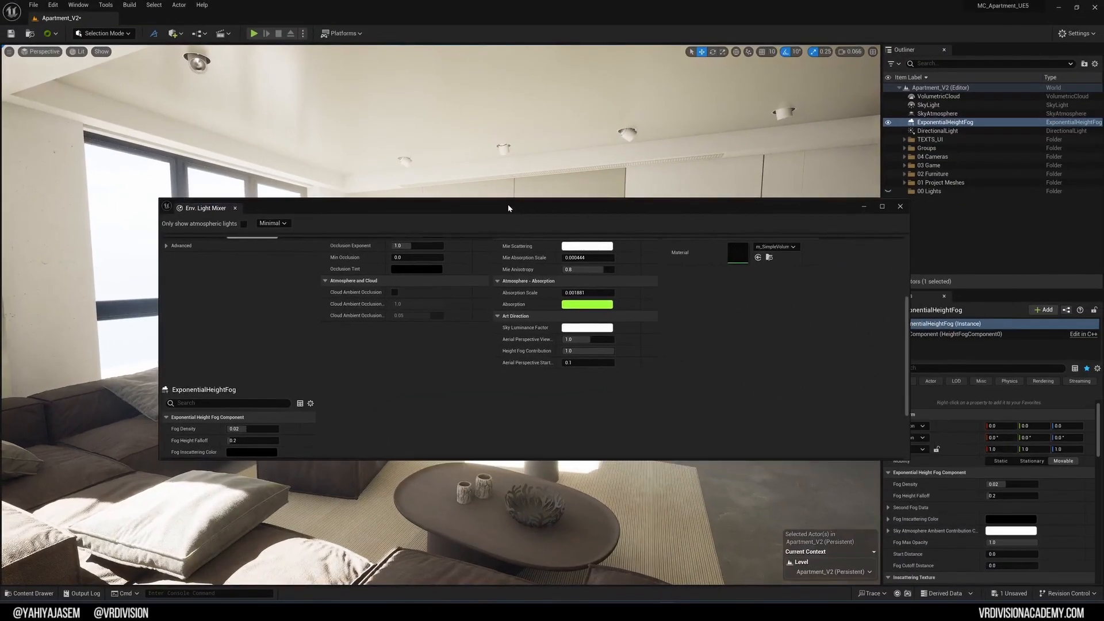
pyautogui.scroll(5, 490, 295)
pyautogui.moveTo(146, 170); pyautogui.dragTo(36, 211)
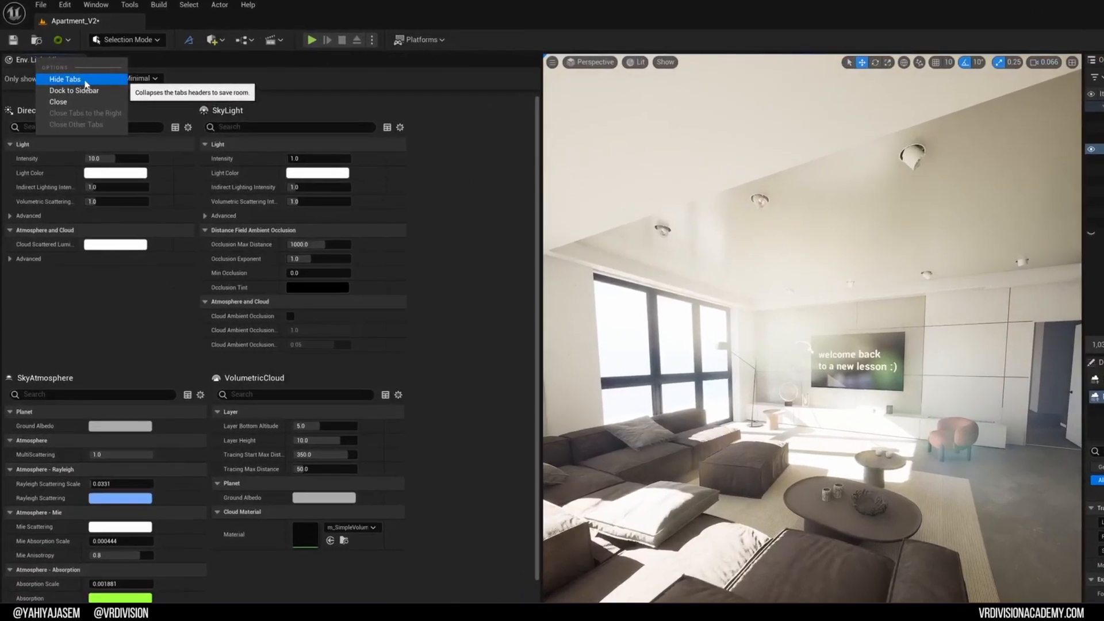
# Step: Dock the Env. Light Mixer to the sidebar after toggling its tab header, and check that it expands and collapses there
pyautogui.click(53, 65)
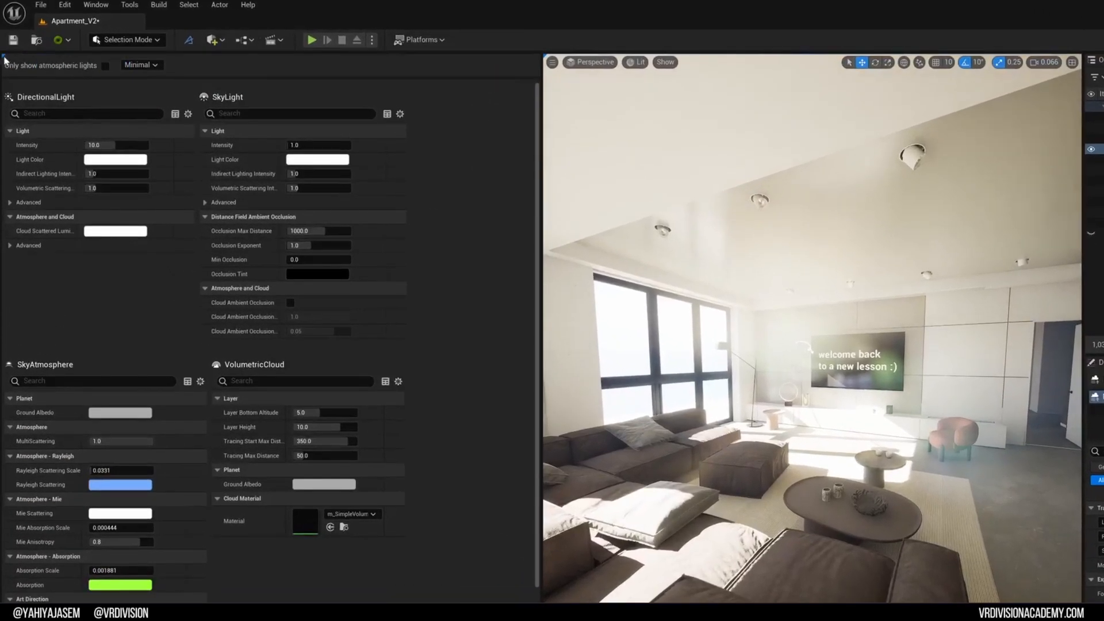
pyautogui.click(3, 57)
pyautogui.rightClick(26, 64)
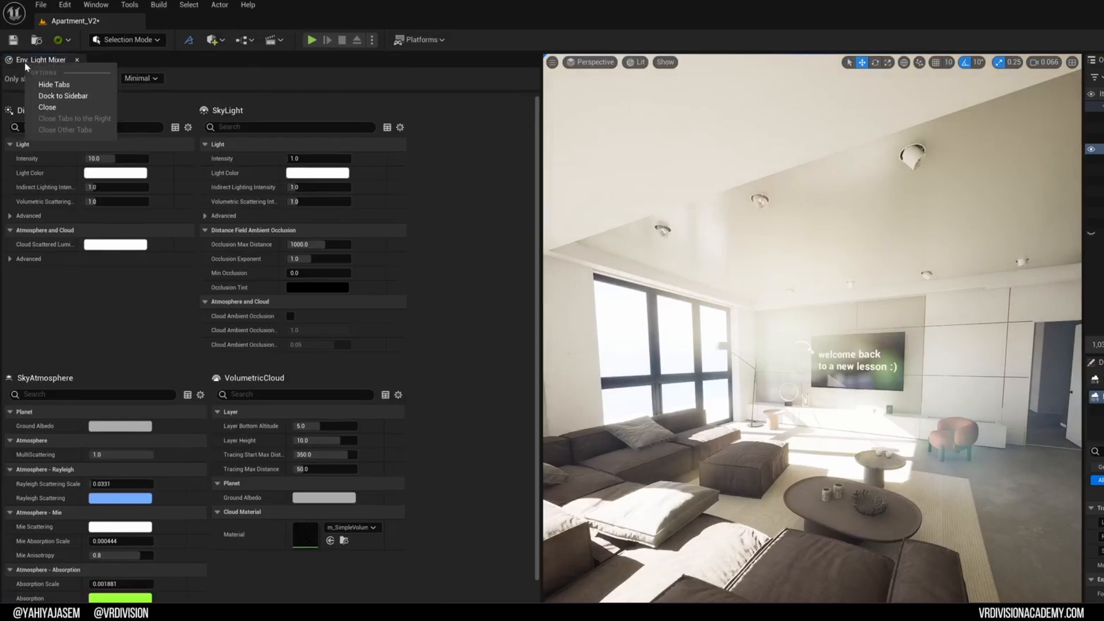
pyautogui.click(90, 95)
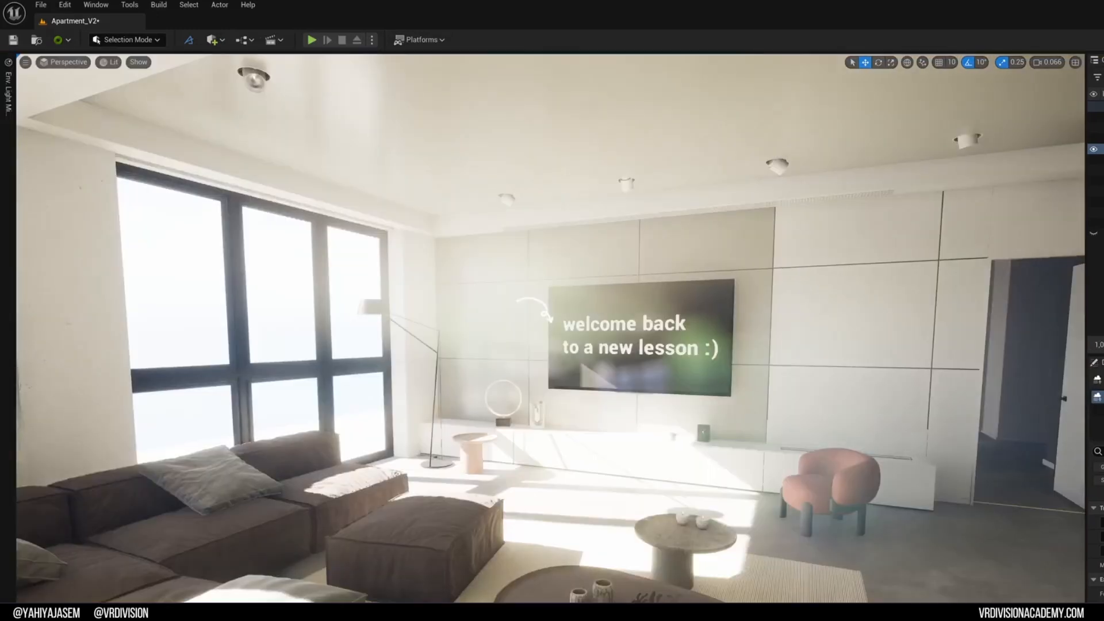
pyautogui.click(7, 94)
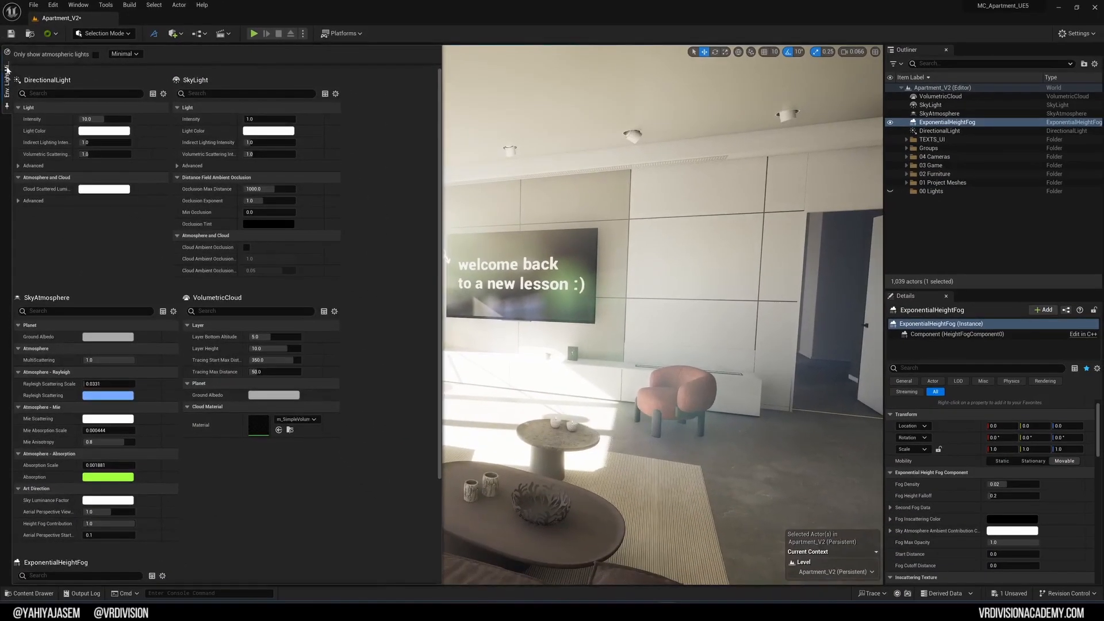
pyautogui.click(823, 165)
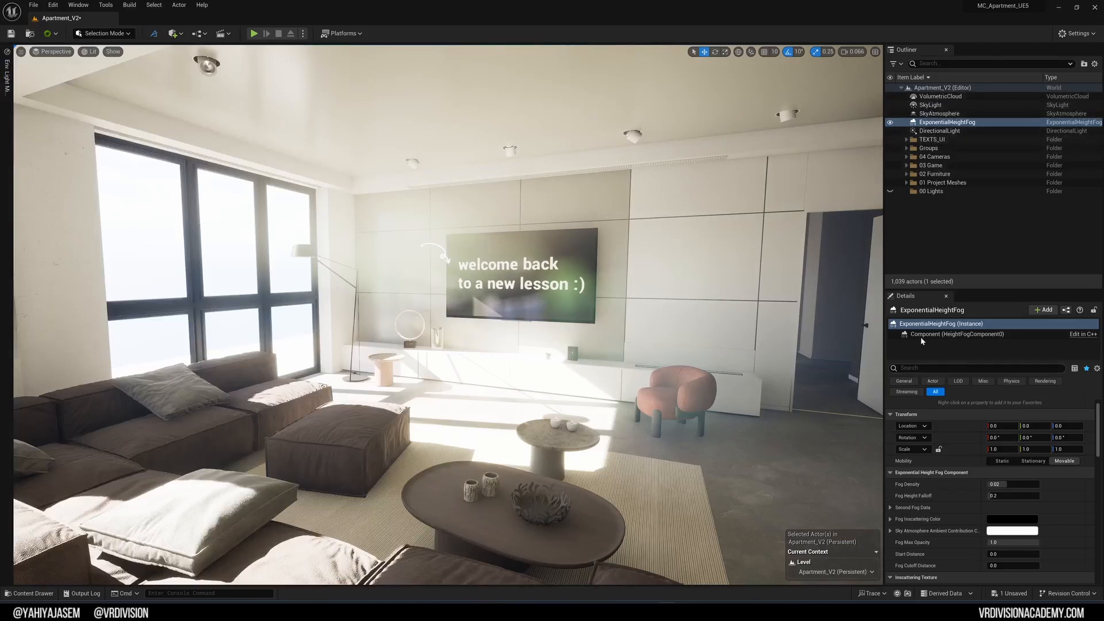
# Step: Review the height fog's properties and fly through the living room to examine the new daylight
pyautogui.scroll(-5, 947, 490)
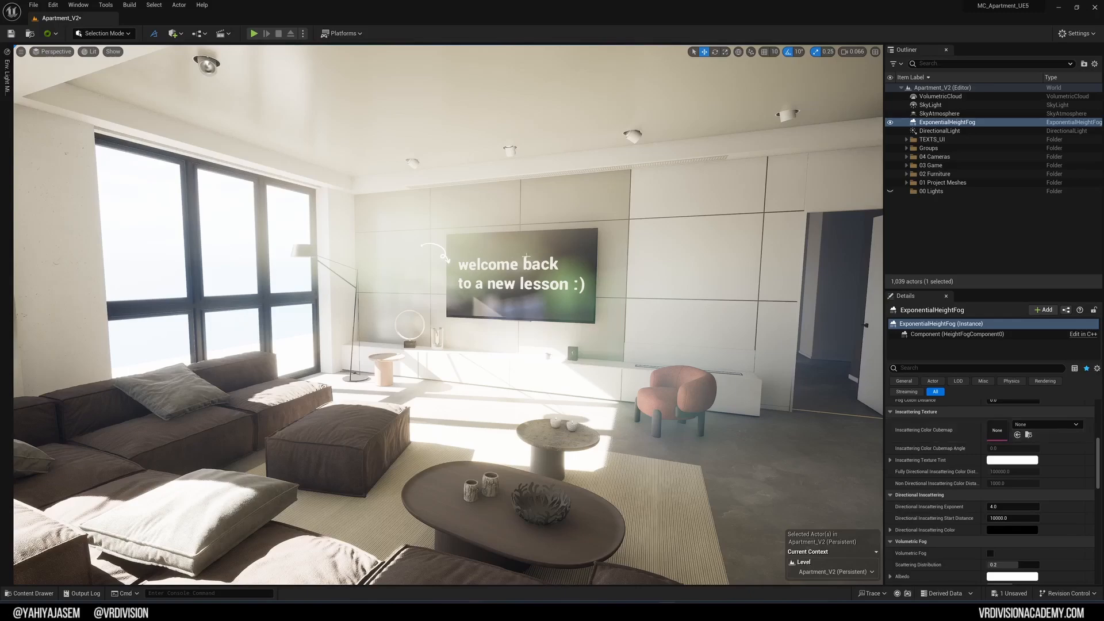
pyautogui.press('w')
pyautogui.moveTo(493, 279); pyautogui.dragTo(544, 247, button='right')
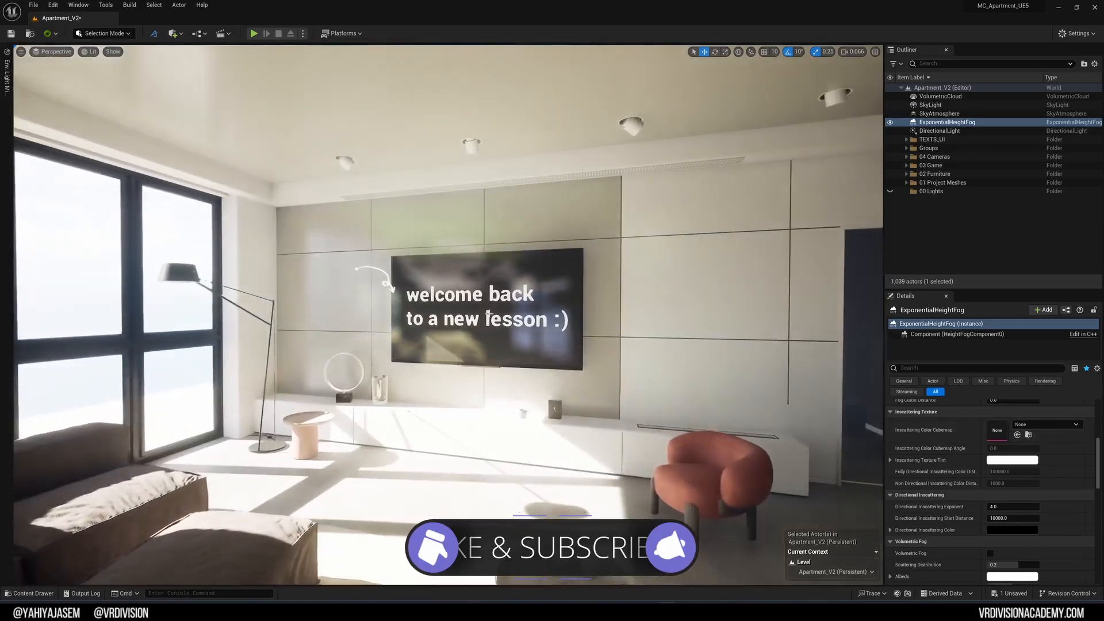
pyautogui.press('s')
pyautogui.moveTo(463, 308); pyautogui.dragTo(470, 309, button='right')
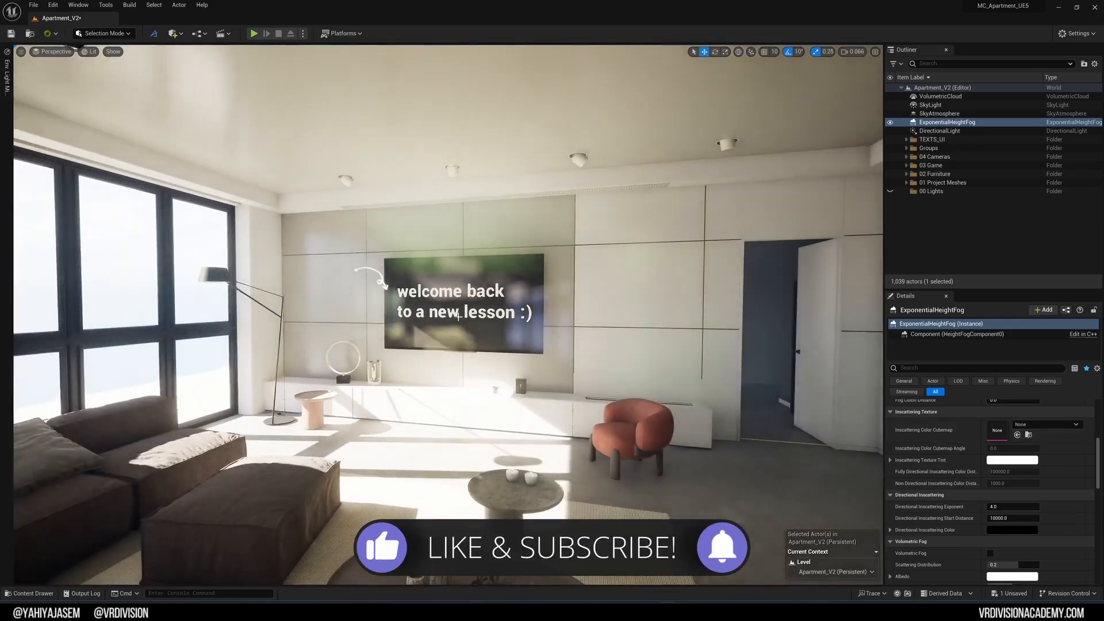
pyautogui.press('s')
pyautogui.moveTo(468, 353); pyautogui.dragTo(463, 353, button='right')
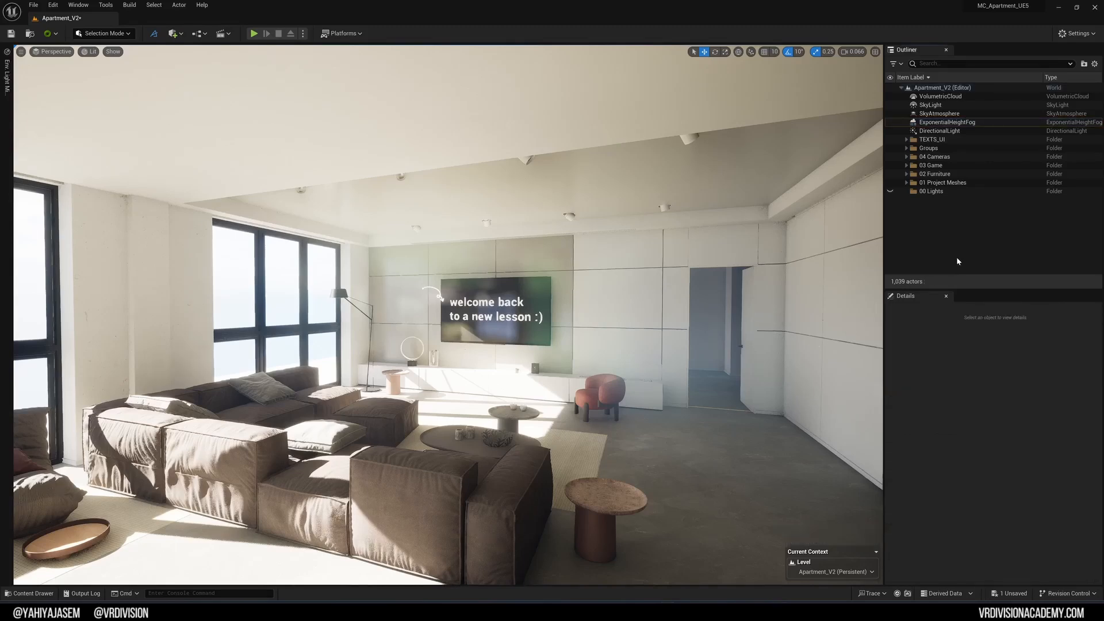
# Step: Create a trial outliner folder named sdsd and delete it again
pyautogui.click(928, 96)
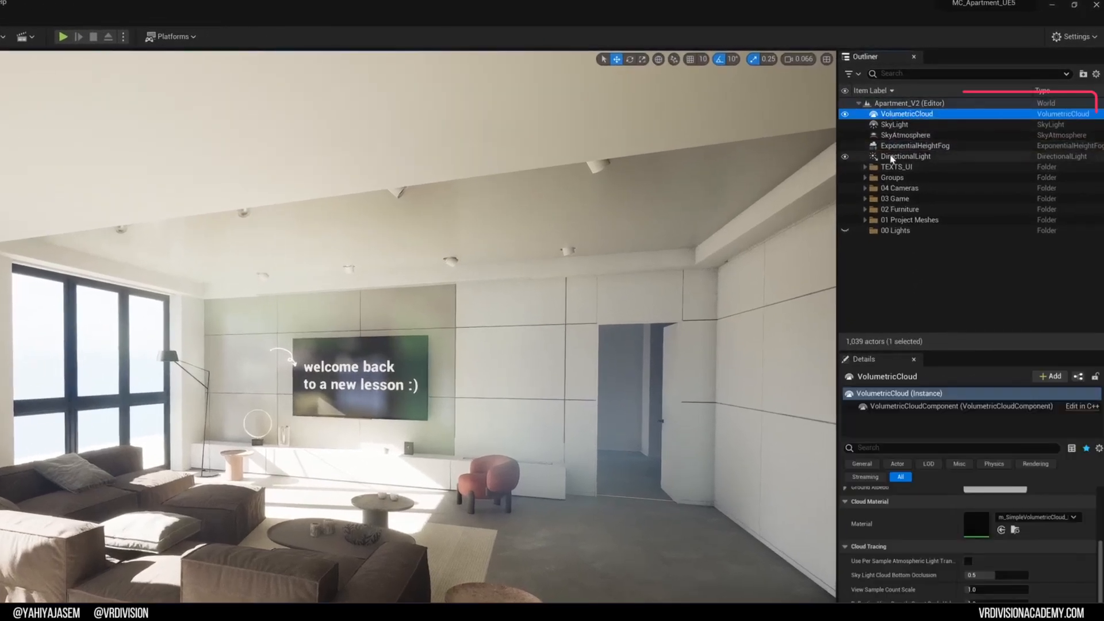
pyautogui.keyDown('shift'); pyautogui.click(892, 157); pyautogui.keyUp('shift')
pyautogui.click(893, 279)
pyautogui.rightClick(894, 280)
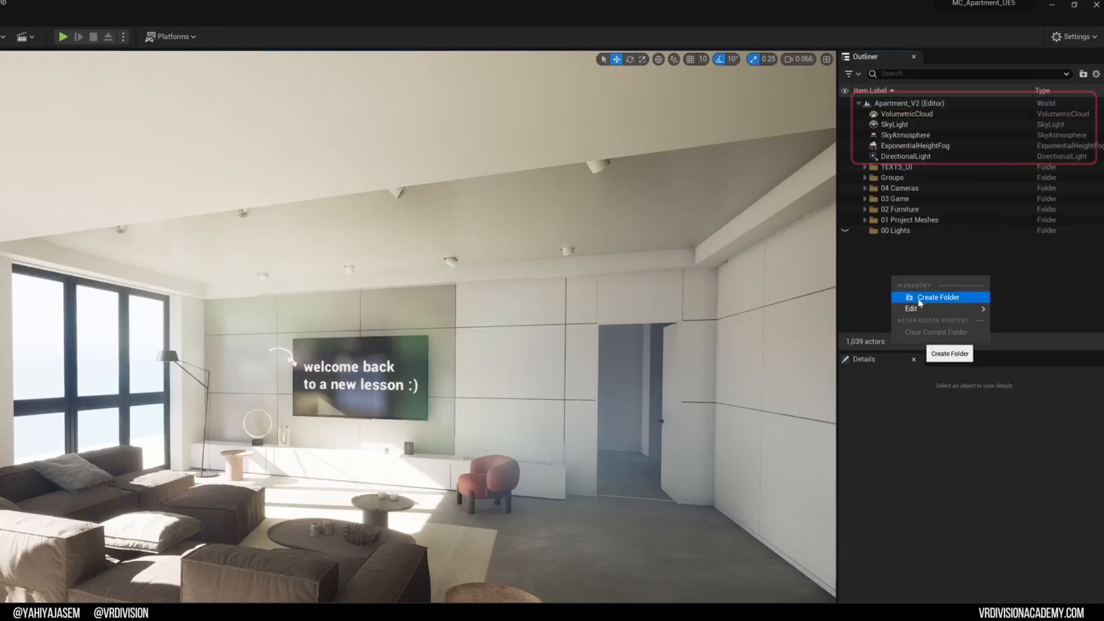
pyautogui.click(939, 298)
pyautogui.click(926, 275)
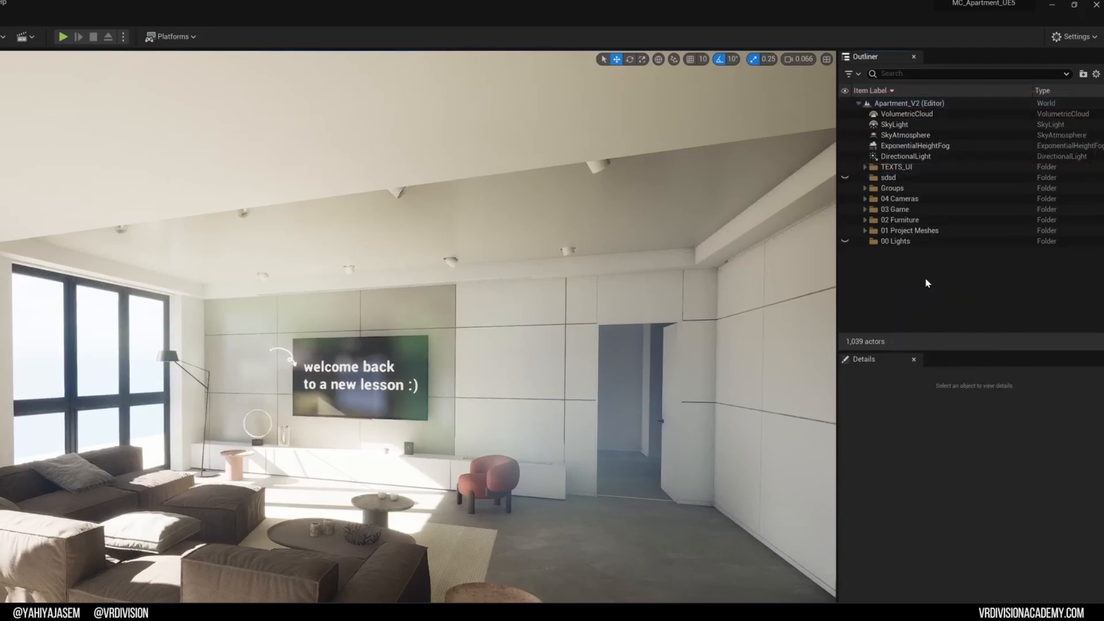
pyautogui.click(899, 179)
pyautogui.press('Delete')
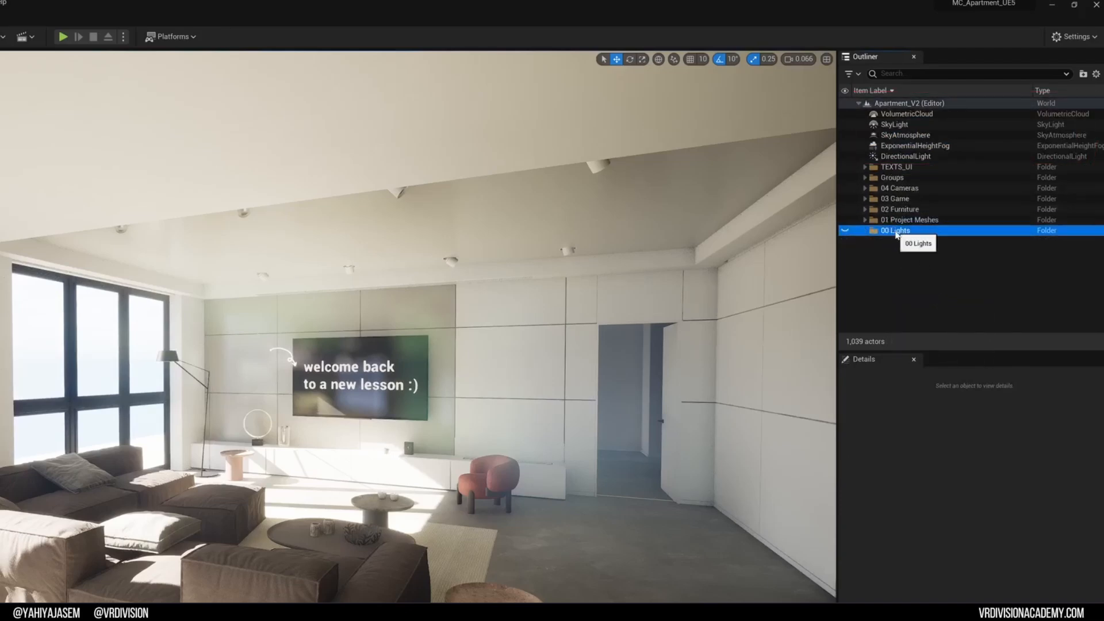
# Step: Move the VolumetricCloud, SkyLight, SkyAtmosphere, ExponentialHeightFog and DirectionalLight actors into the 00 Lights folder
pyautogui.click(895, 158)
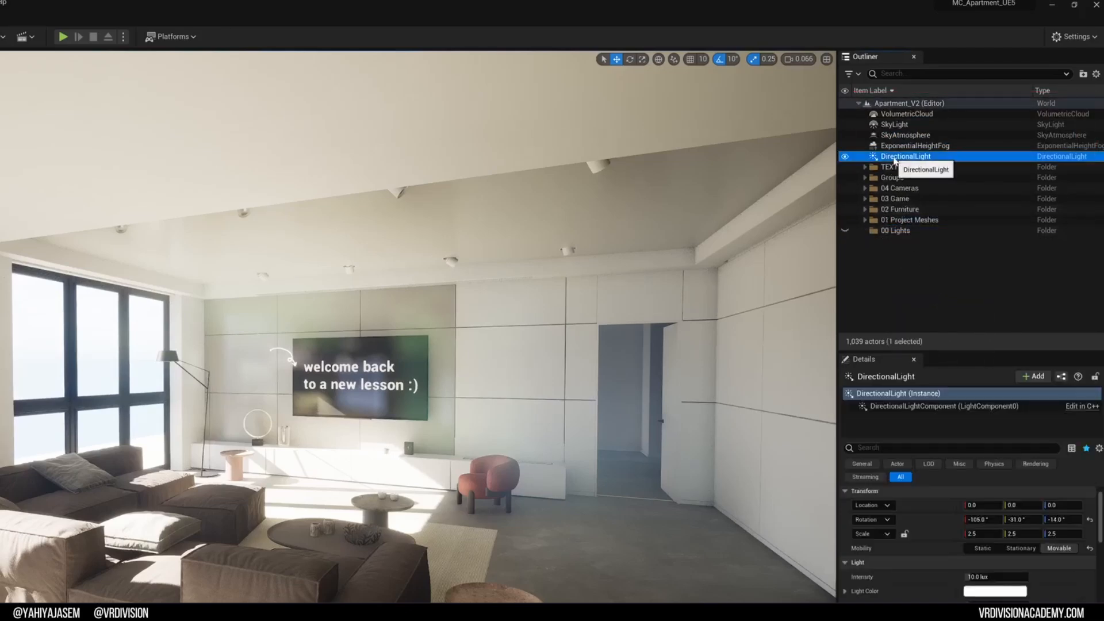
pyautogui.keyDown('shift'); pyautogui.click(895, 114); pyautogui.keyUp('shift')
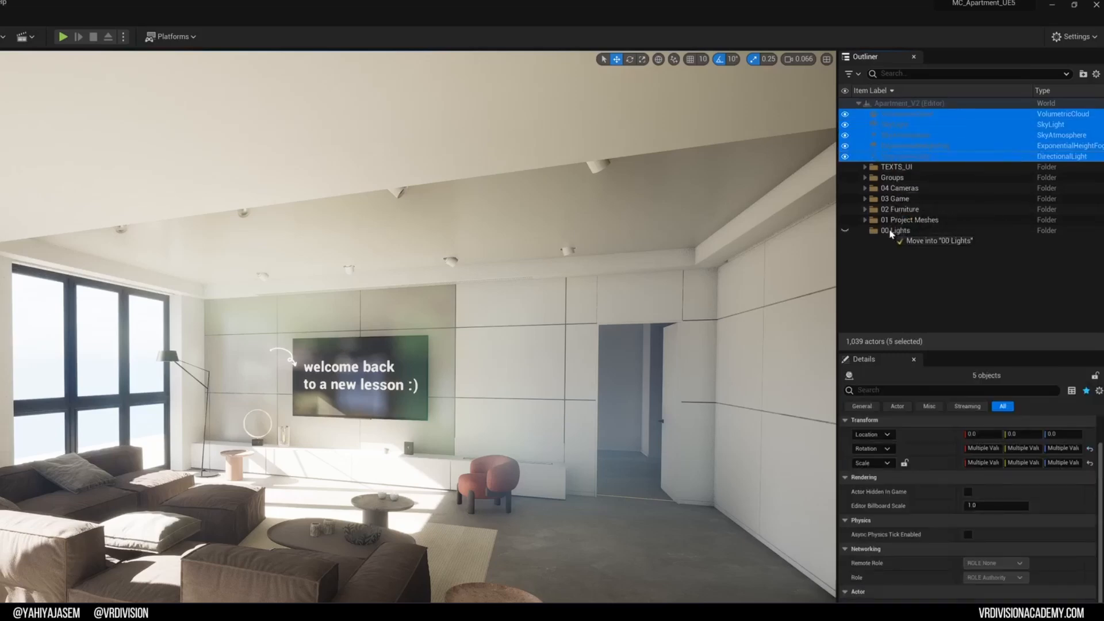
pyautogui.moveTo(891, 233); pyautogui.dragTo(891, 233)
pyautogui.press('Escape')
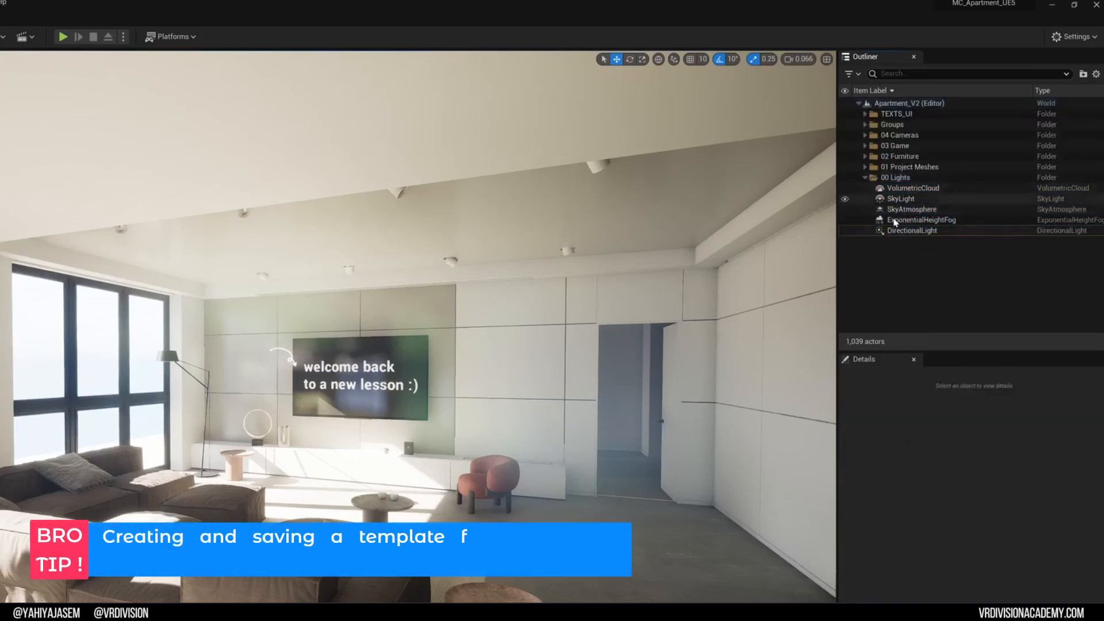
# Step: Make 00 Lights the current folder for newly created actors
pyautogui.rightClick(903, 267)
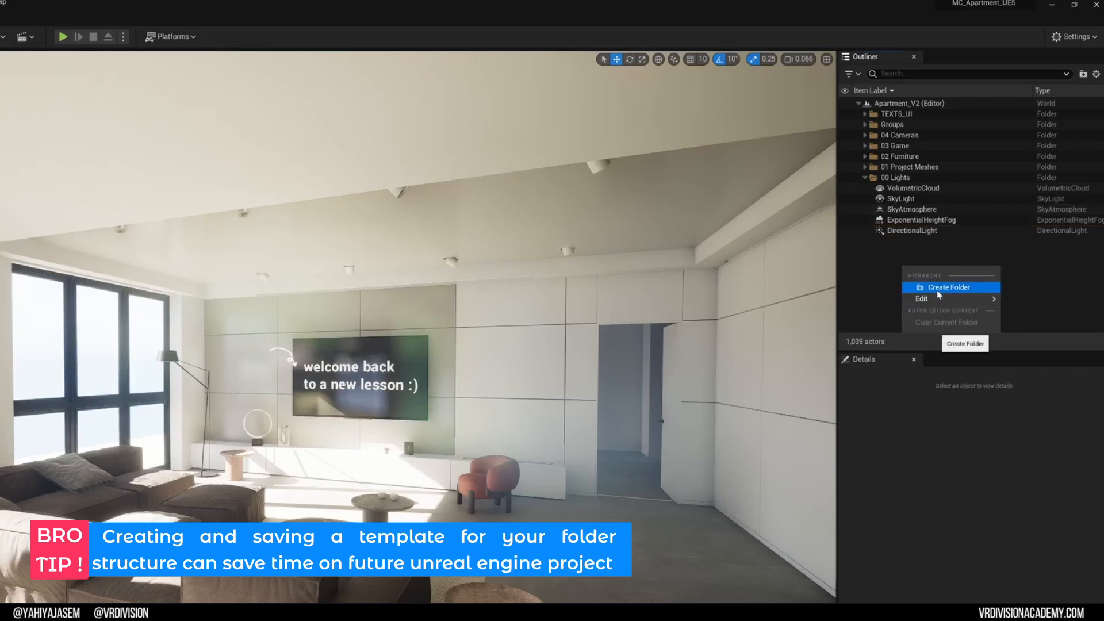
pyautogui.rightClick(889, 179)
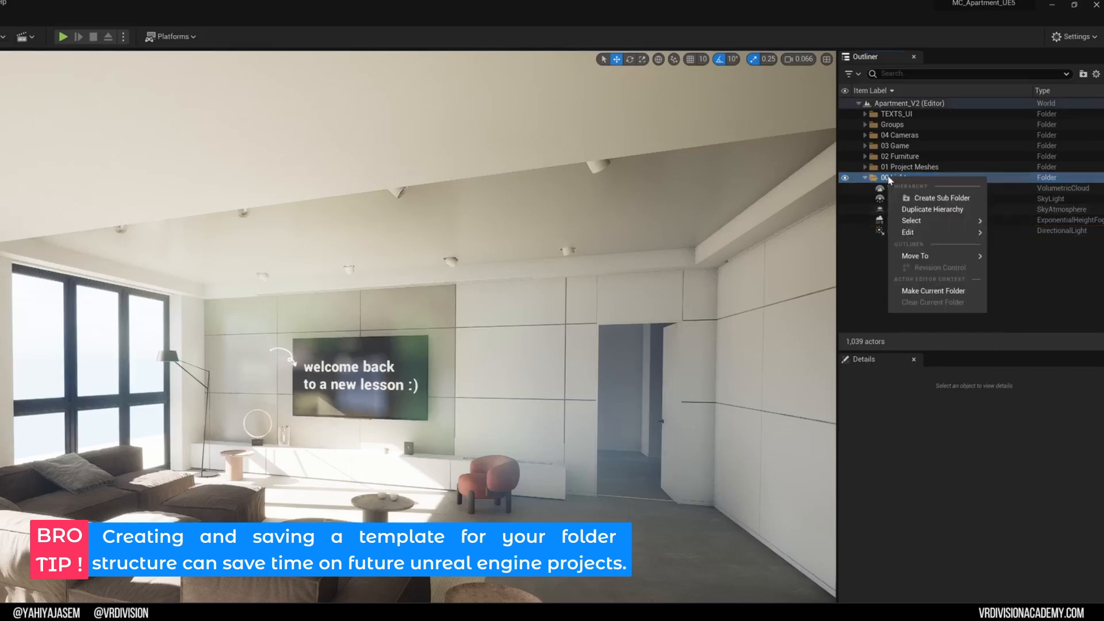
pyautogui.click(931, 293)
# Step: Delete the five cloud, sky, fog and directional light actors from the 00 Lights folder
pyautogui.click(914, 188)
pyautogui.keyDown('shift'); pyautogui.click(907, 222); pyautogui.keyUp('shift')
pyautogui.keyDown('shift'); pyautogui.click(907, 232); pyautogui.keyUp('shift')
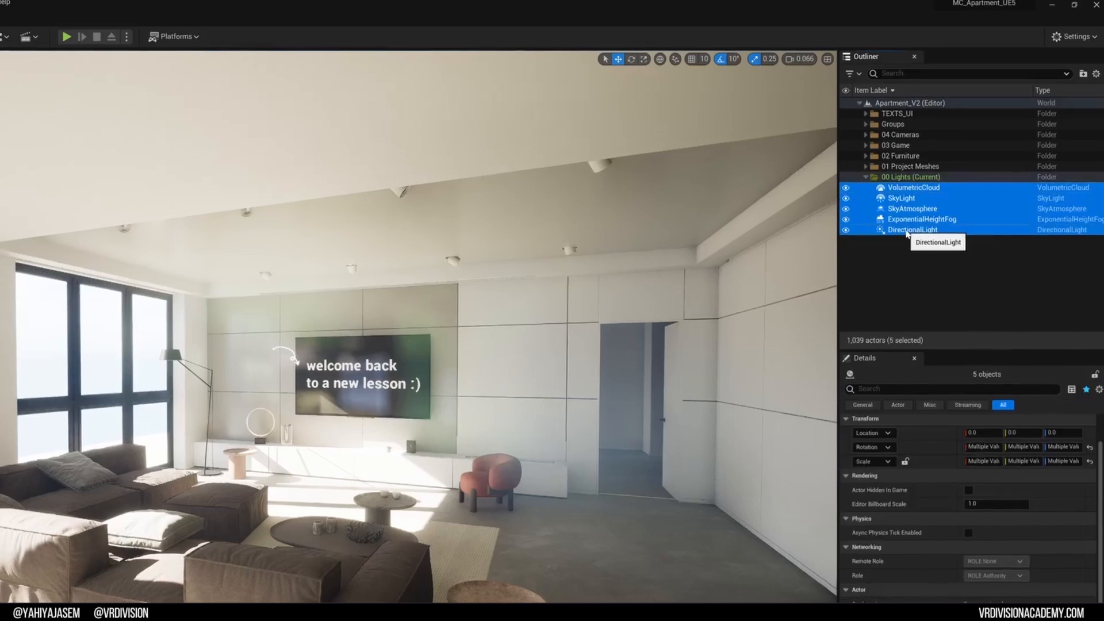
pyautogui.press('Delete')
# Step: Create a sky light, atmospheric light, sky atmosphere, volumetric cloud and height fog from the docked Env. Light Mixer
pyautogui.click(78, 5)
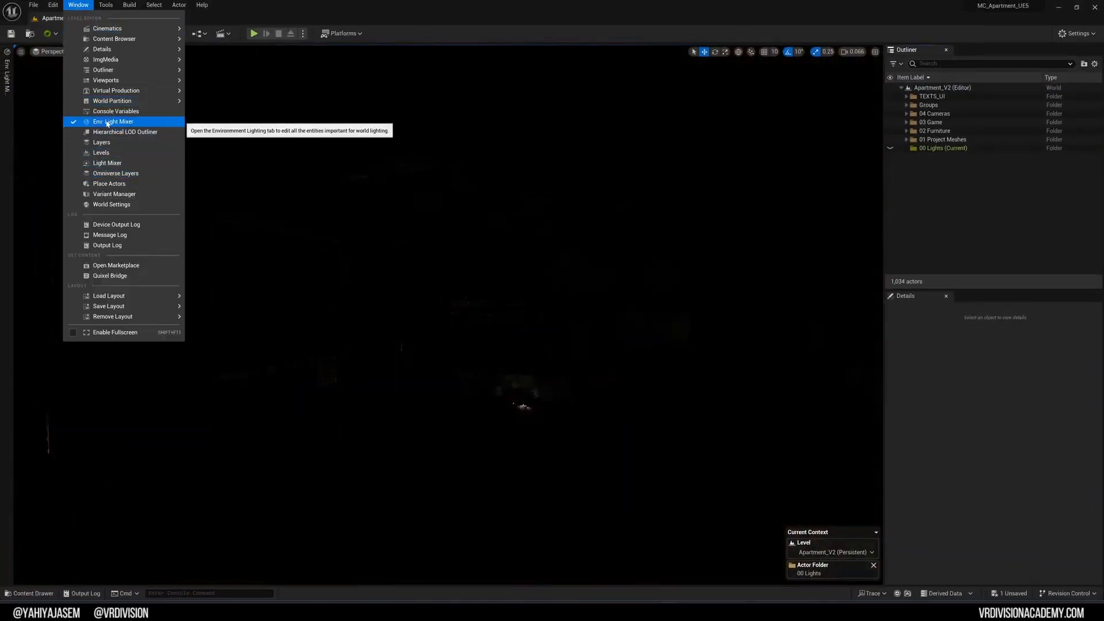
pyautogui.click(6, 84)
pyautogui.click(172, 55)
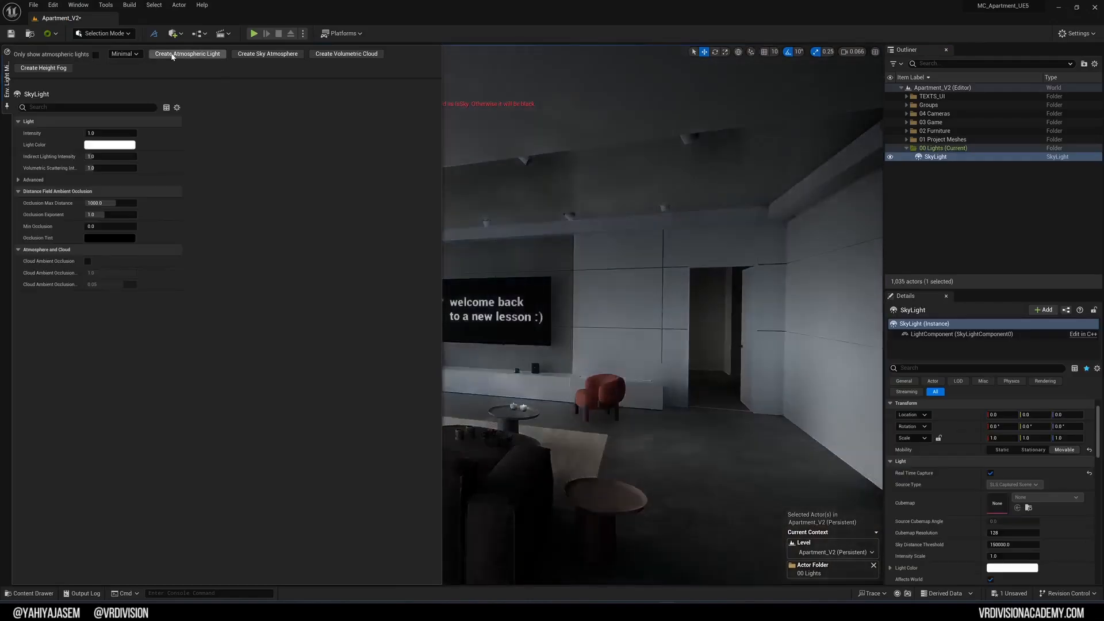
pyautogui.click(172, 55)
pyautogui.click(172, 55)
pyautogui.click(172, 54)
pyautogui.click(172, 55)
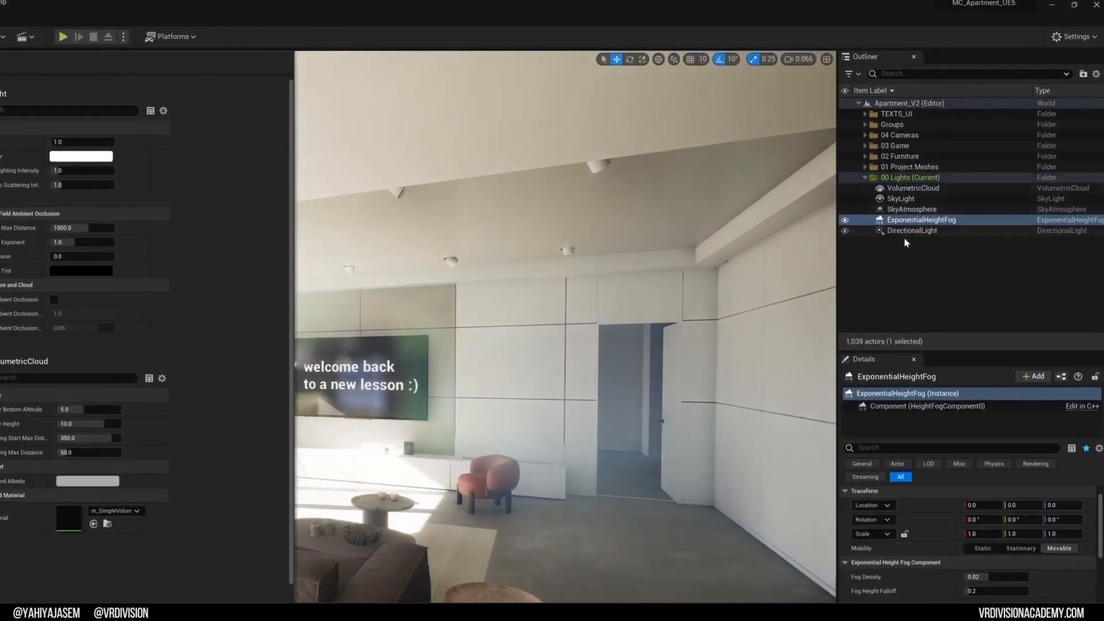
# Step: Collapse the Env. Light Mixer and clear the current folder setting on the Apartment_V2 level
pyautogui.click(906, 242)
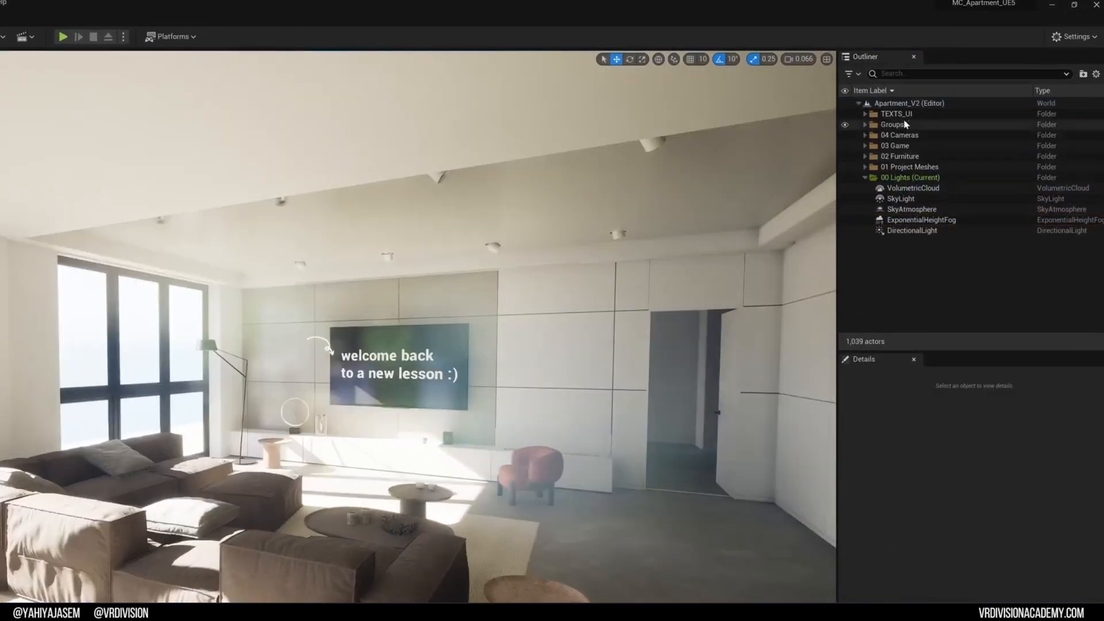
pyautogui.rightClick(898, 105)
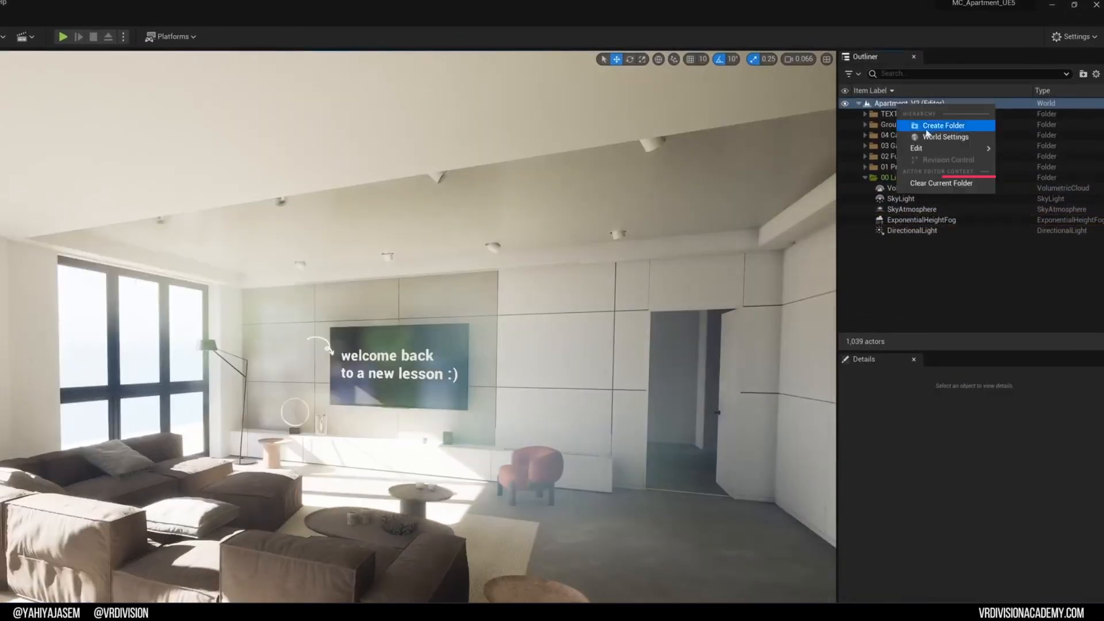
pyautogui.click(944, 183)
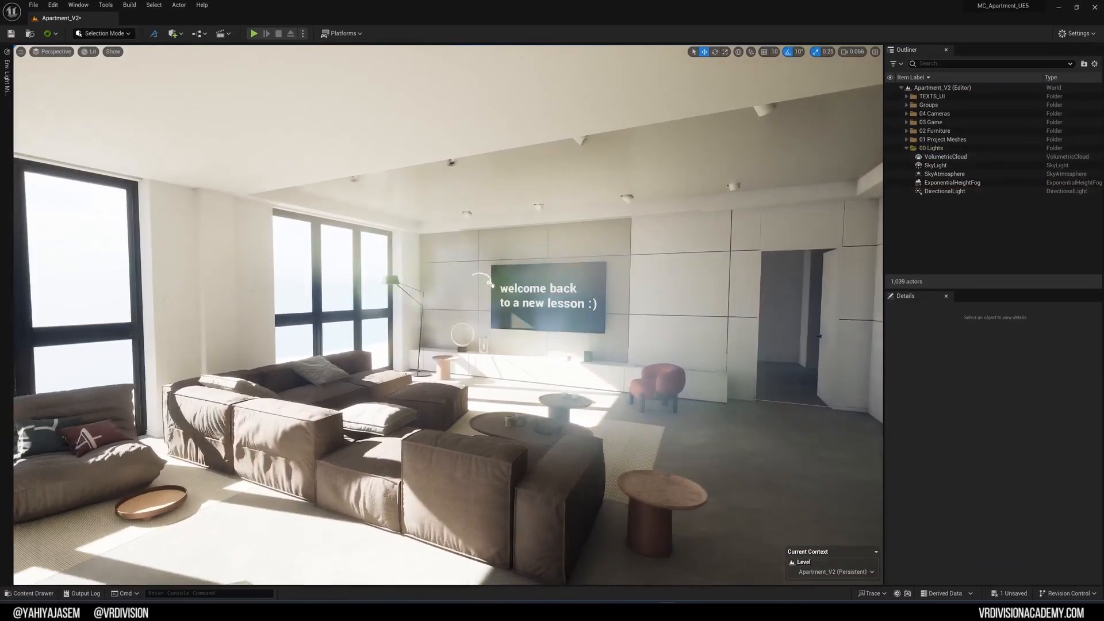
# Step: Rotate the sun interactively in the living room until sunlight falls across the floor towards the doorway
pyautogui.moveTo(587, 236); pyautogui.dragTo(594, 264, button='right')
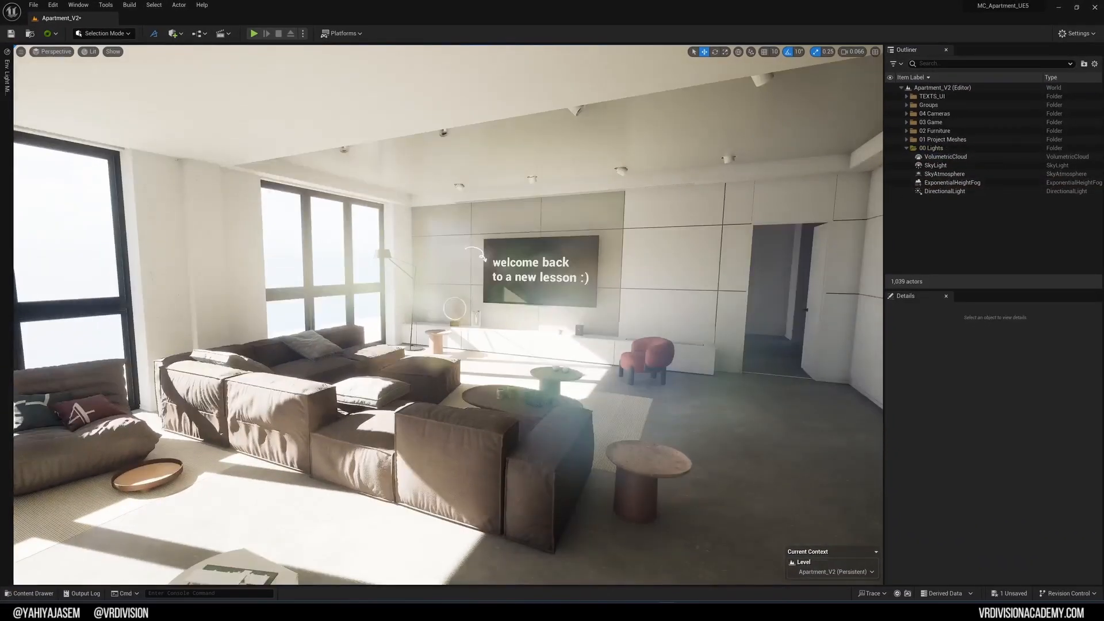
pyautogui.hotkey('ctrl', 'l')
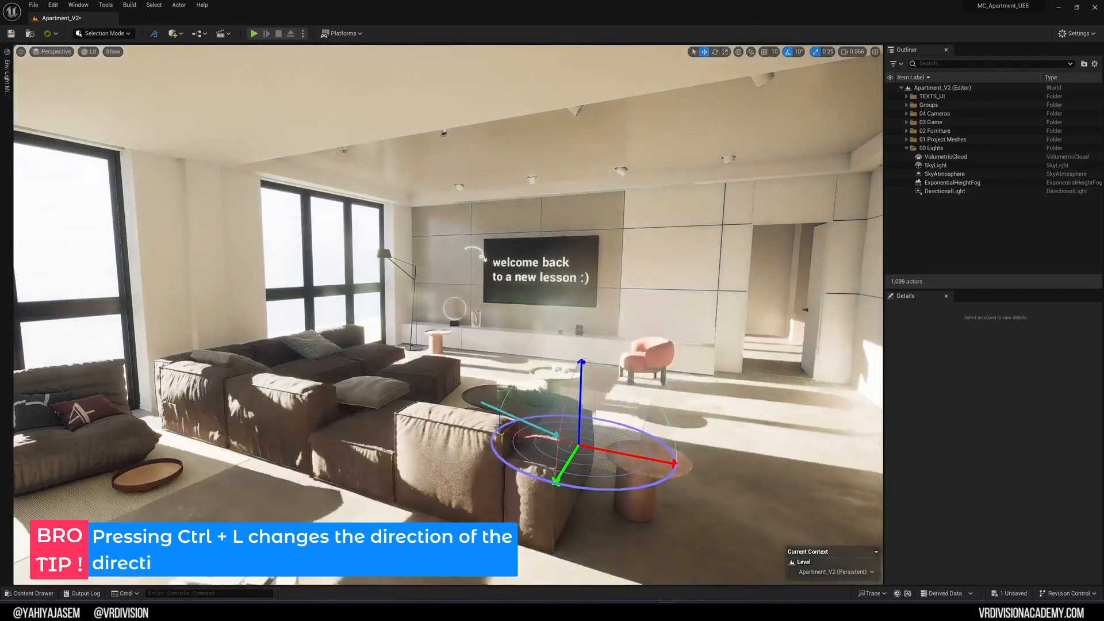
pyautogui.moveTo(636, 228); pyautogui.dragTo(840, 224, button='right')
pyautogui.moveTo(560, 234); pyautogui.dragTo(788, 234, button='right')
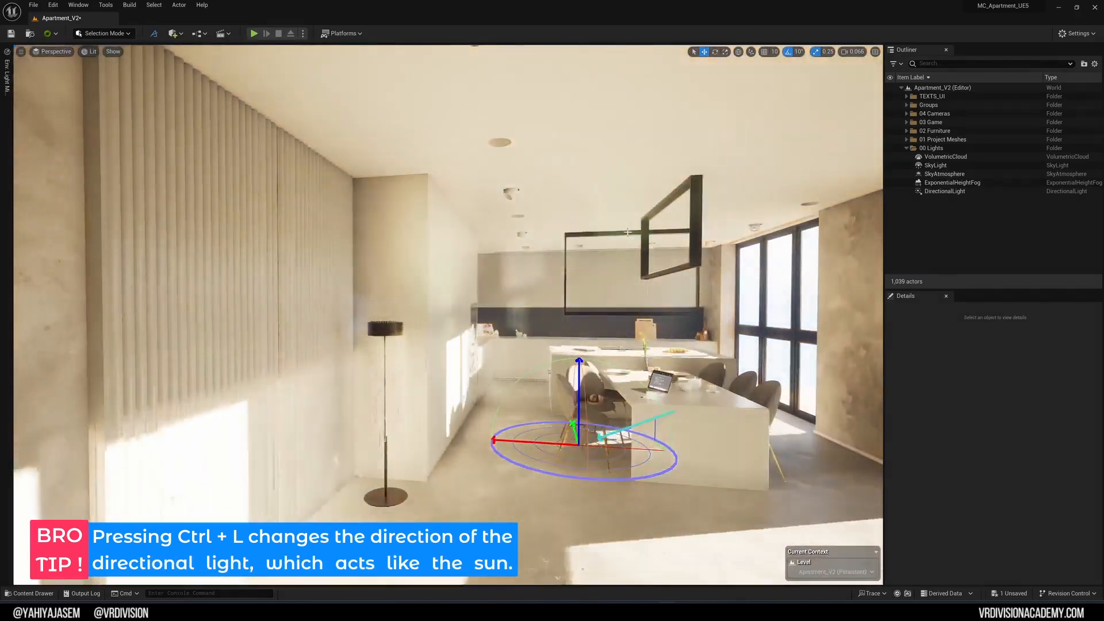
# Step: Try different sun directions facing the kitchen, from low golden light through darkness to soft grey daylight
pyautogui.hotkey('ctrl', 'l')
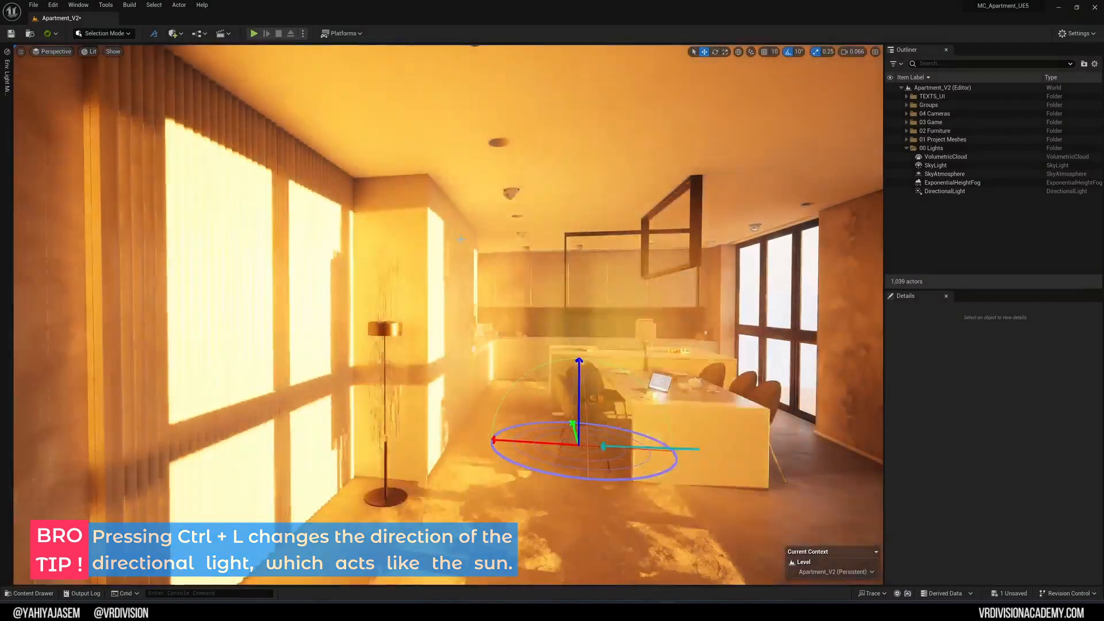
pyautogui.hotkey('ctrl', 'l')
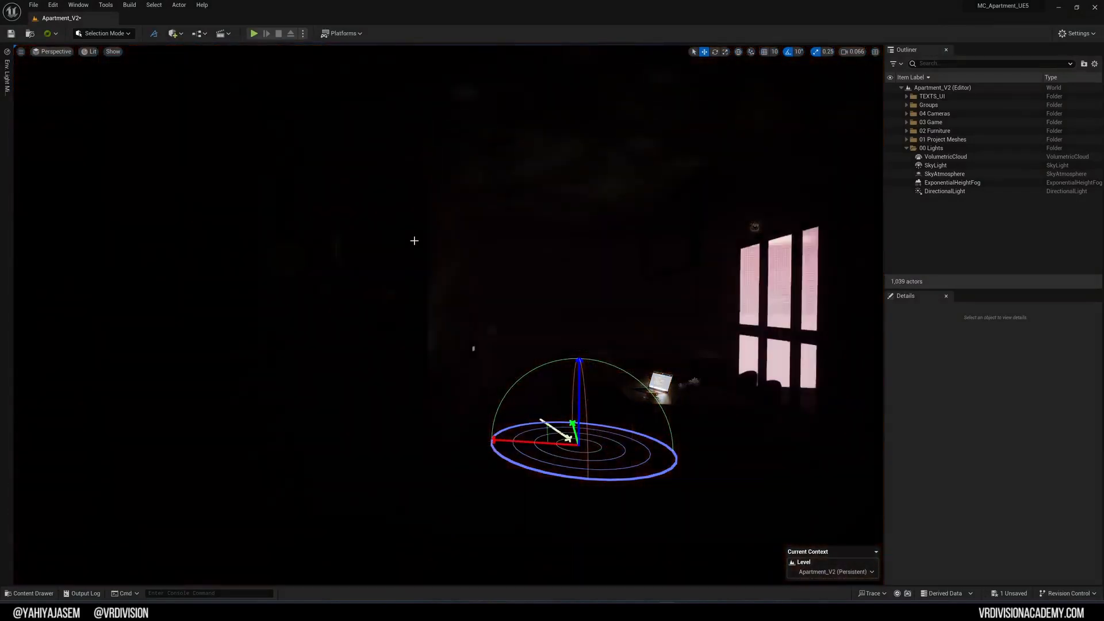
pyautogui.hotkey('ctrl', 'l')
pyautogui.hotkey('ctrl', 'l')
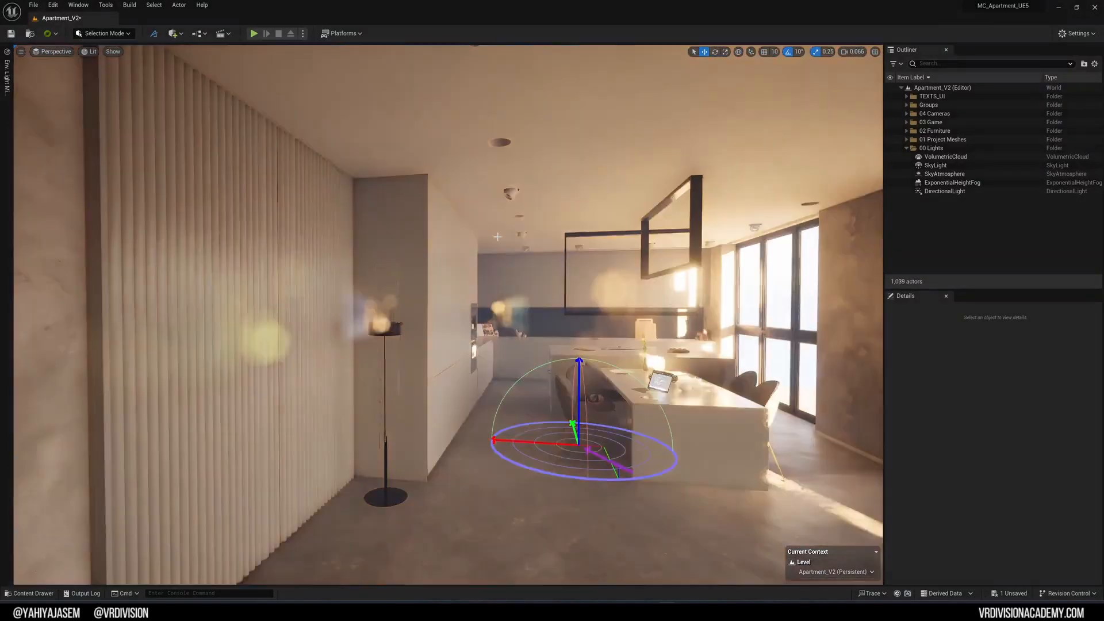
pyautogui.hotkey('ctrl', 'l')
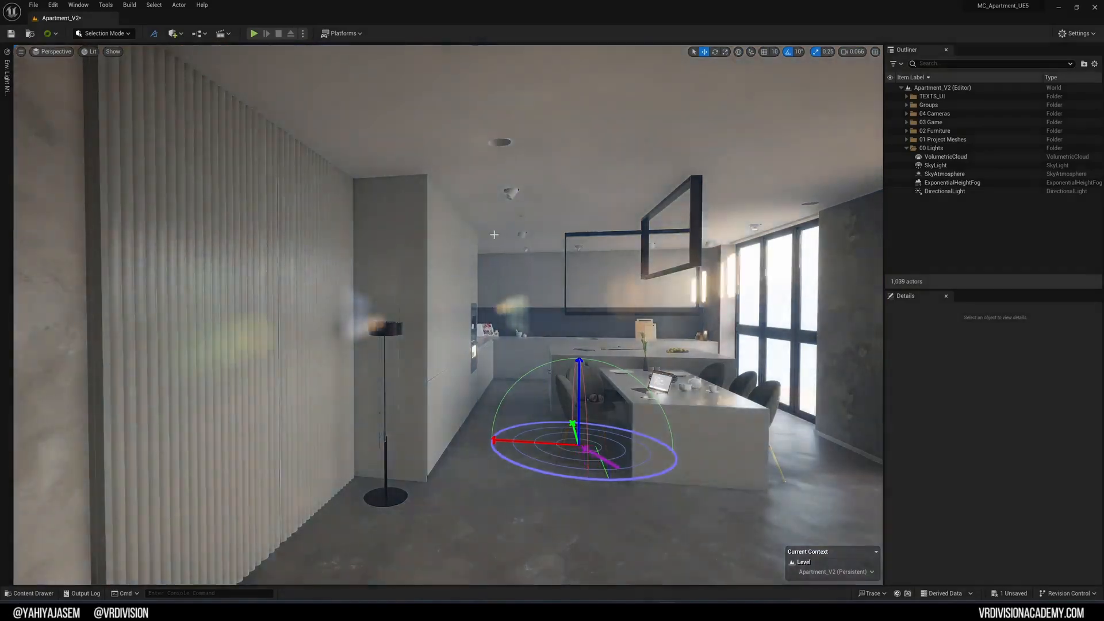
# Step: Swing the sun through daylight, night and sunset positions, ending at a rotation of about -105°, -15.5°, 34.3° with slanting light across the kitchen
pyautogui.hotkey('ctrl', 'l')
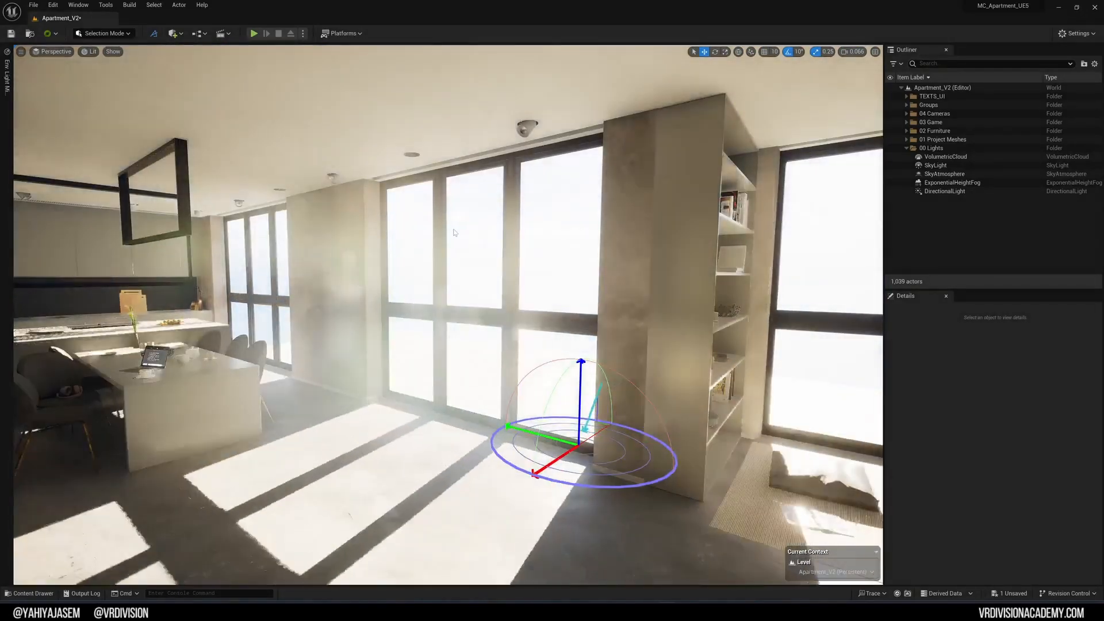
pyautogui.hotkey('ctrl', 'l')
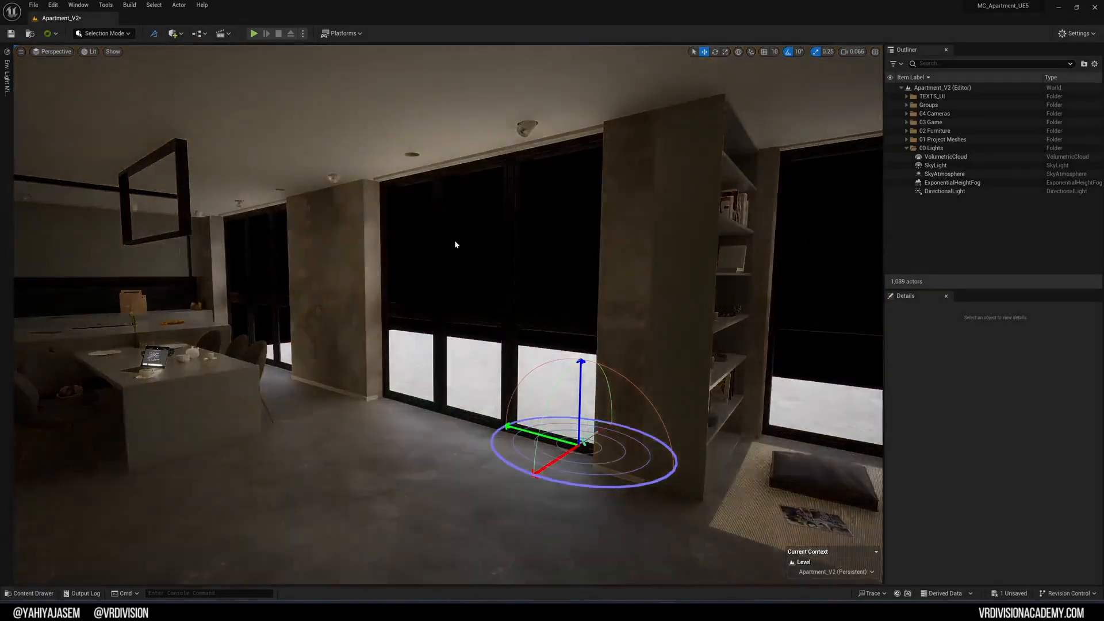
pyautogui.hotkey('ctrl', 'l')
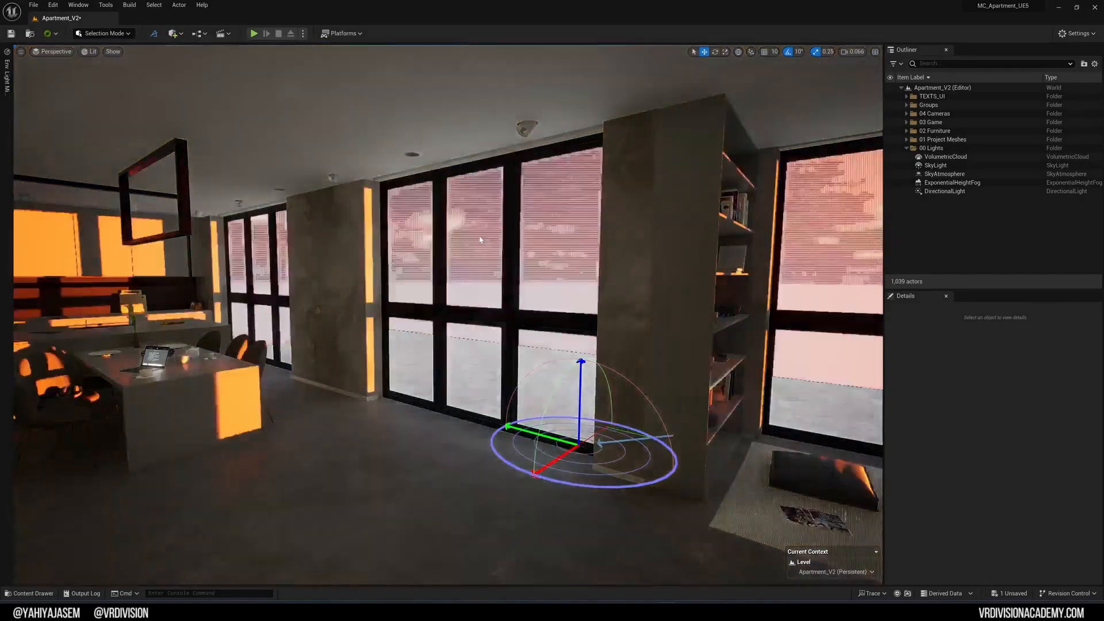
pyautogui.hotkey('ctrl', 'l')
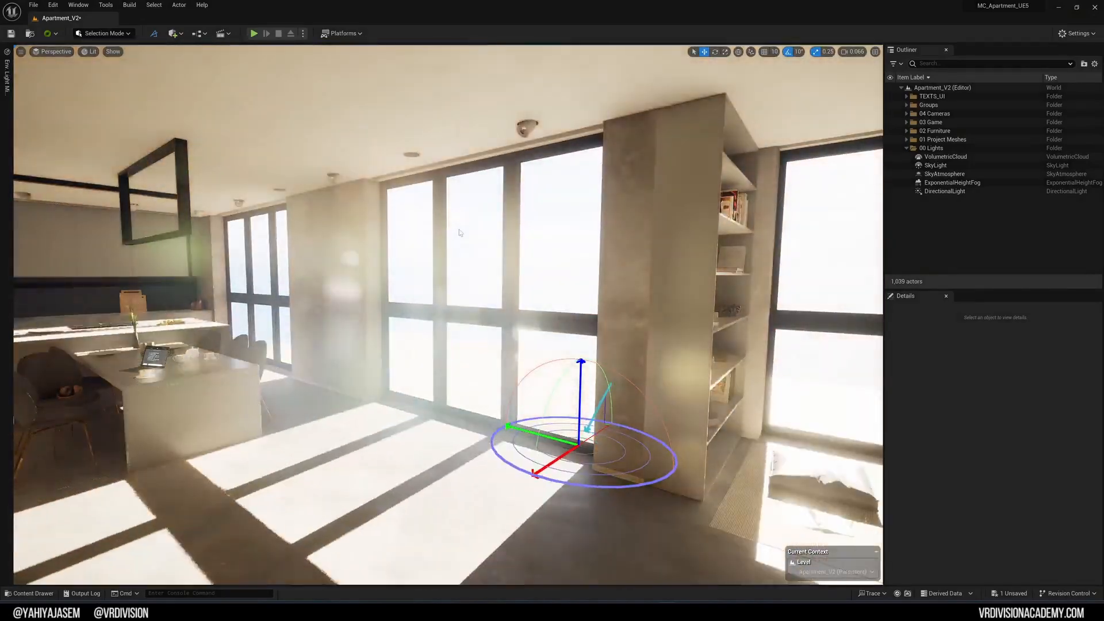
pyautogui.hotkey('ctrl', 'l')
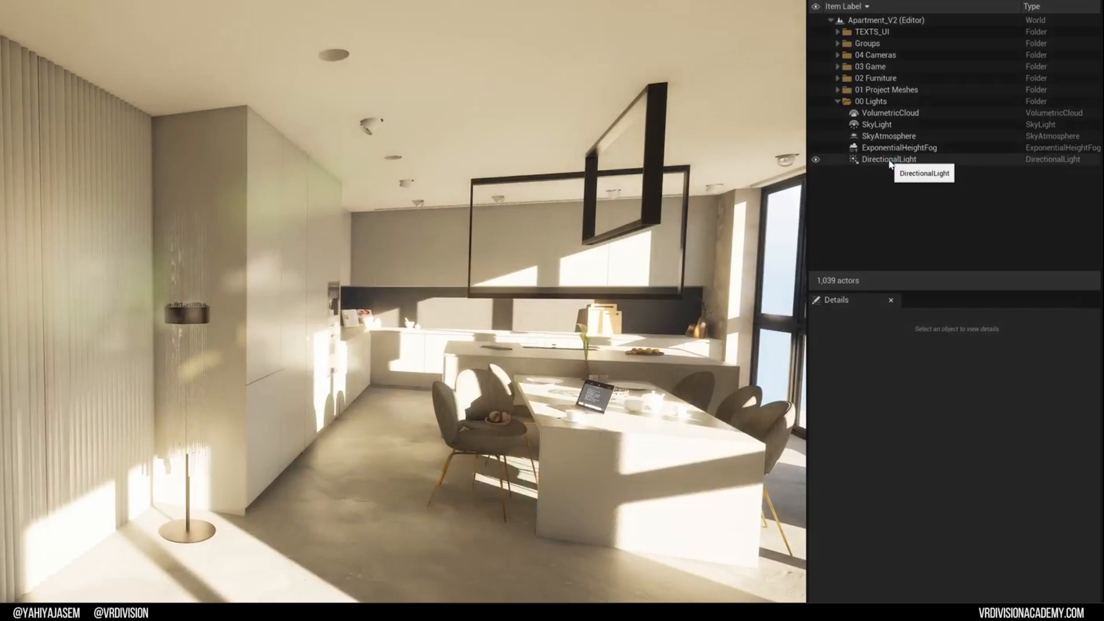
# Step: Select the DirectionalLight, enlarge its Details area and go over its rotation and light settings
pyautogui.click(935, 192)
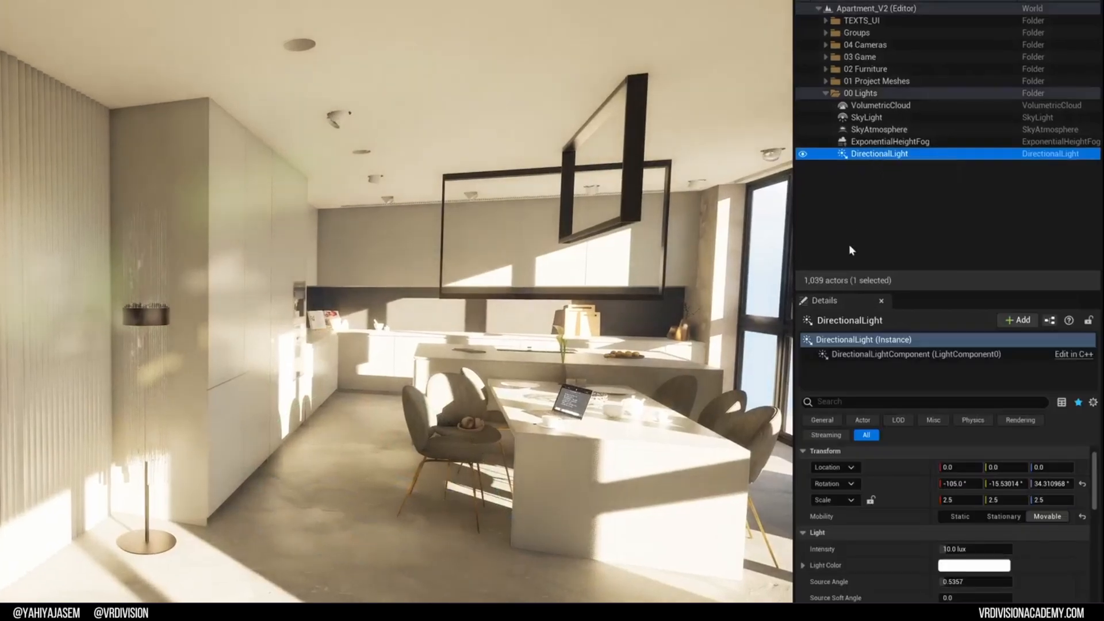
pyautogui.moveTo(836, 292); pyautogui.dragTo(836, 177)
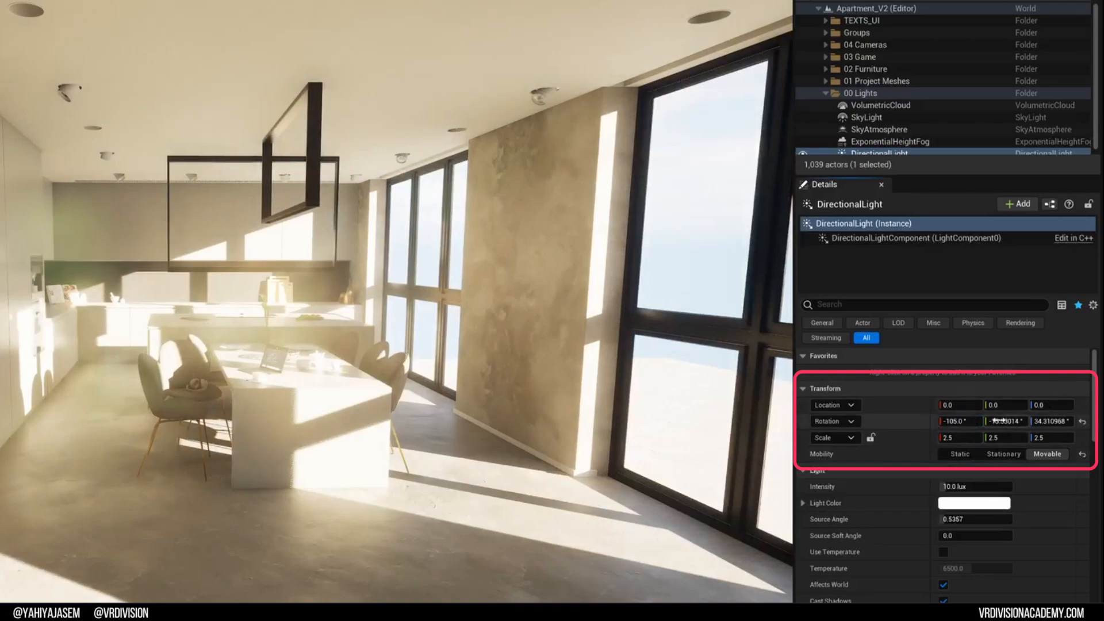
pyautogui.moveTo(1007, 421); pyautogui.dragTo(1052, 421)
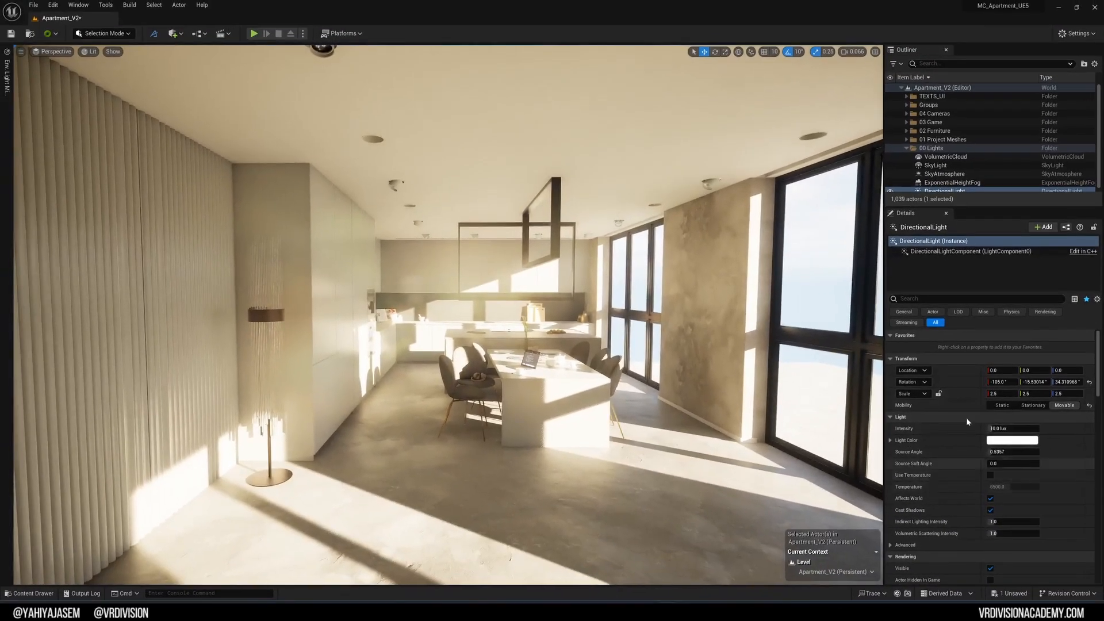
pyautogui.scroll(-1, 938, 180)
# Step: Look through the light types available for placing in the level
pyautogui.click(173, 33)
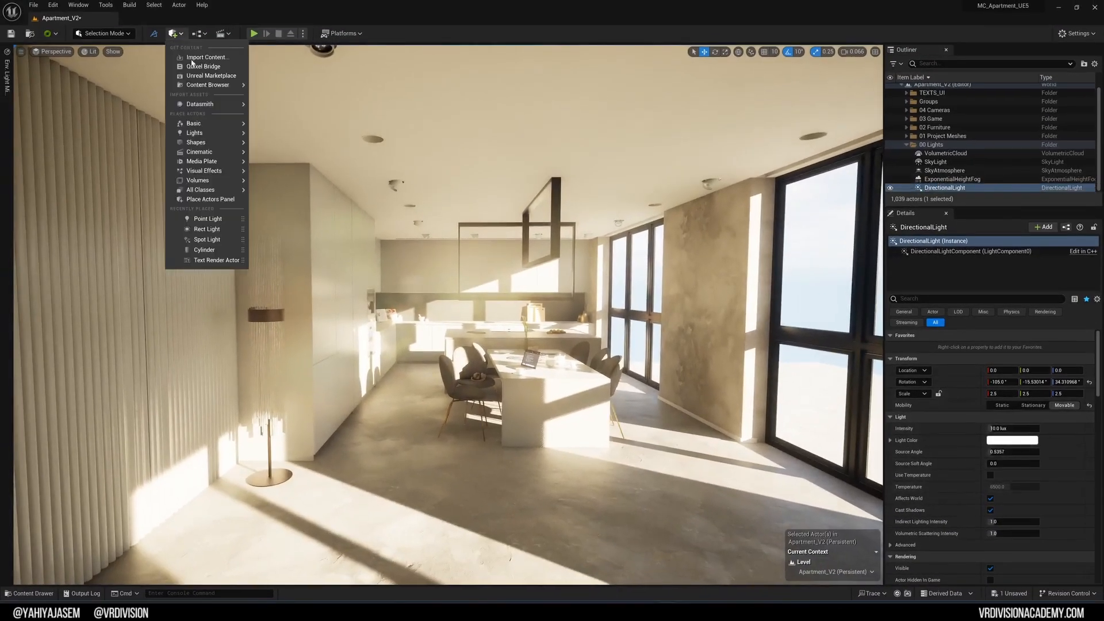
pyautogui.moveTo(215, 133)
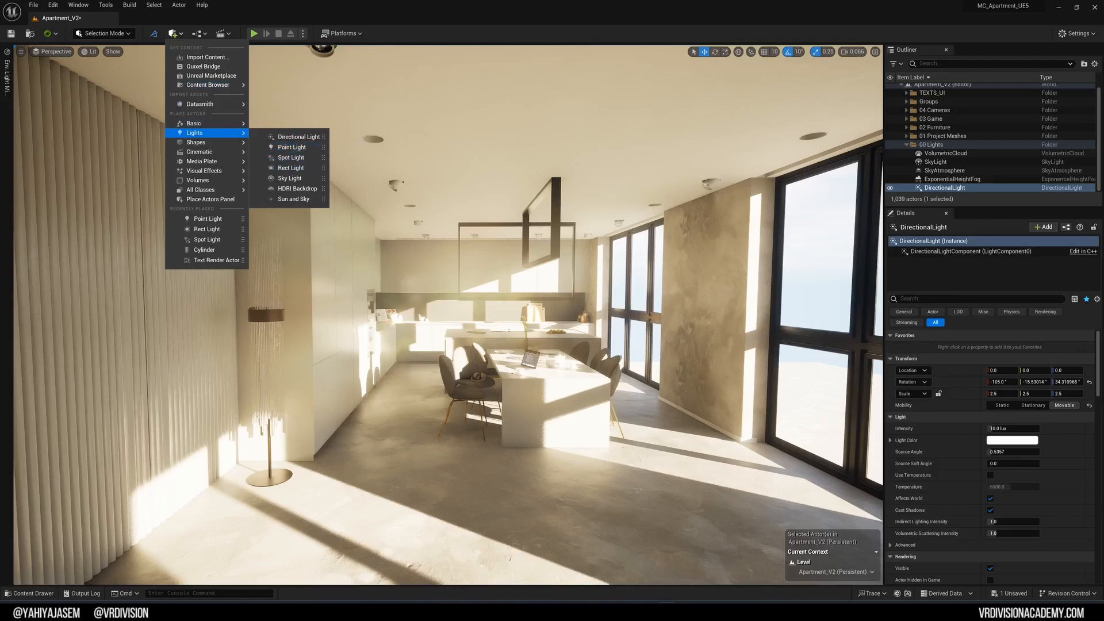
pyautogui.click(908, 465)
# Step: Change the DirectionalLight's light color from white to a warm orange
pyautogui.click(994, 440)
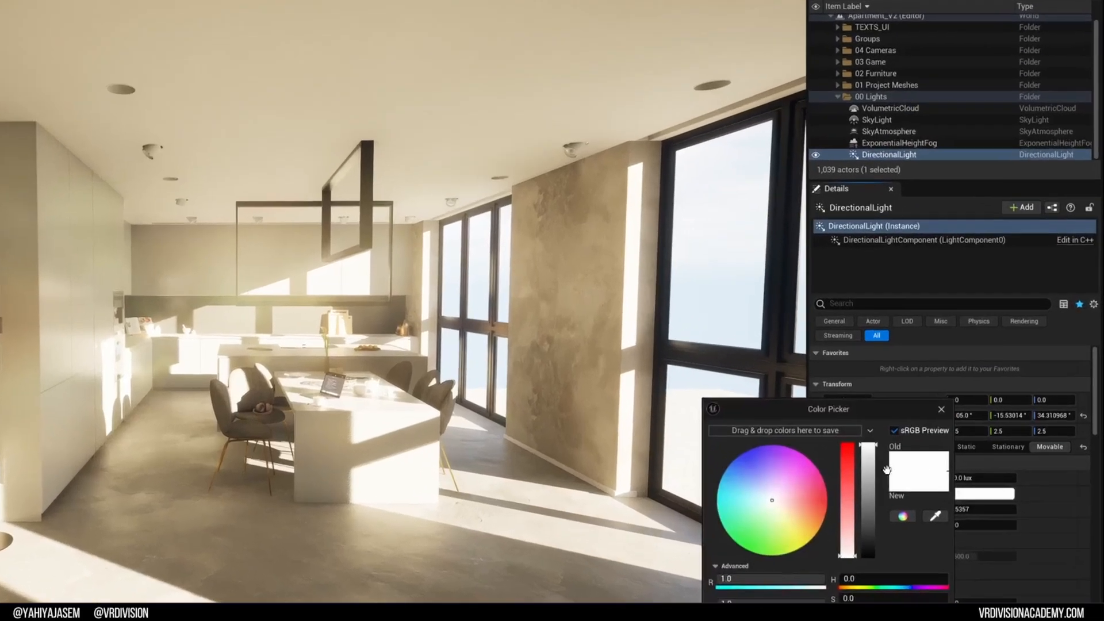
pyautogui.click(840, 422)
pyautogui.moveTo(734, 481); pyautogui.dragTo(807, 521)
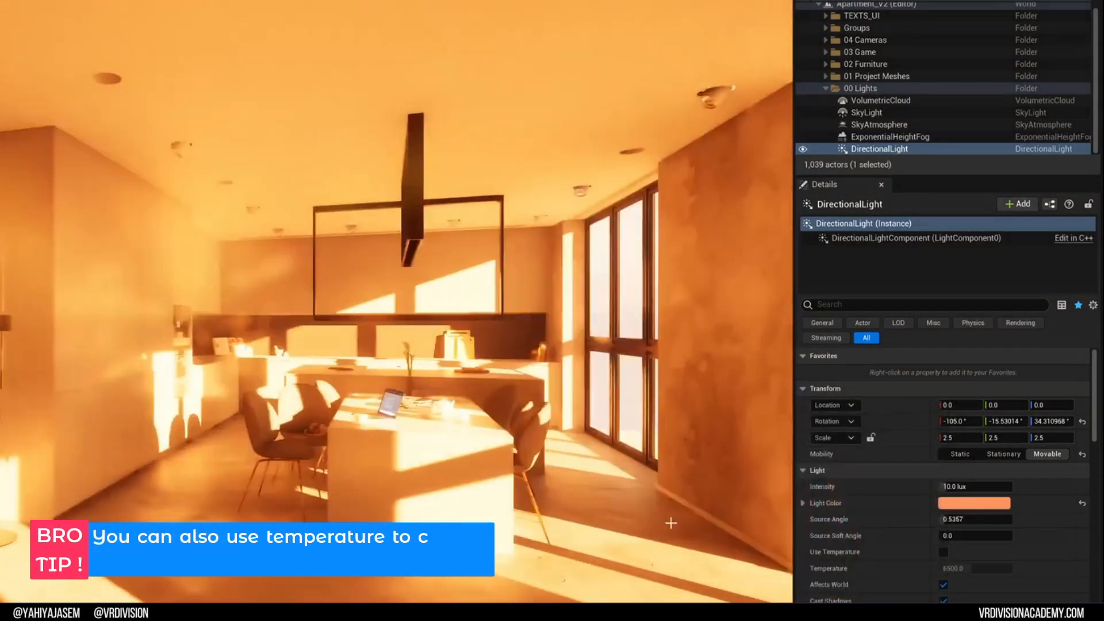
# Step: Reset the DirectionalLight's color to default white and set its source angle to 50
pyautogui.click(1082, 504)
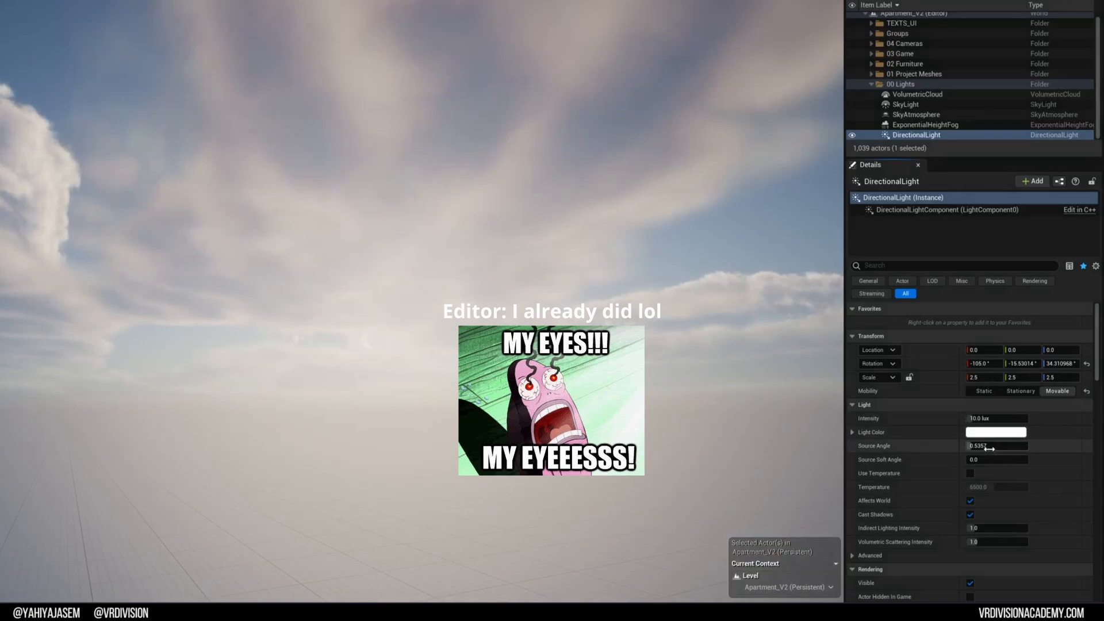
pyautogui.moveTo(1006, 452)
pyautogui.mouseDown()
pyautogui.moveTo(1040, 453)
pyautogui.moveTo(994, 429)
pyautogui.mouseUp()
pyautogui.click(987, 429)
pyautogui.write('50')
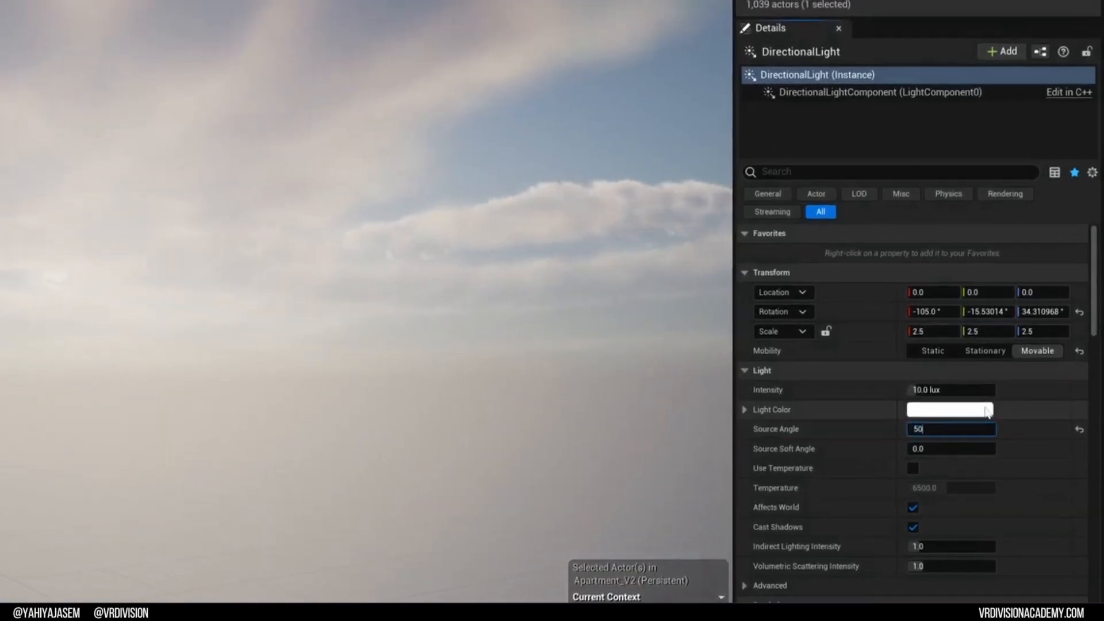
pyautogui.press('Return')
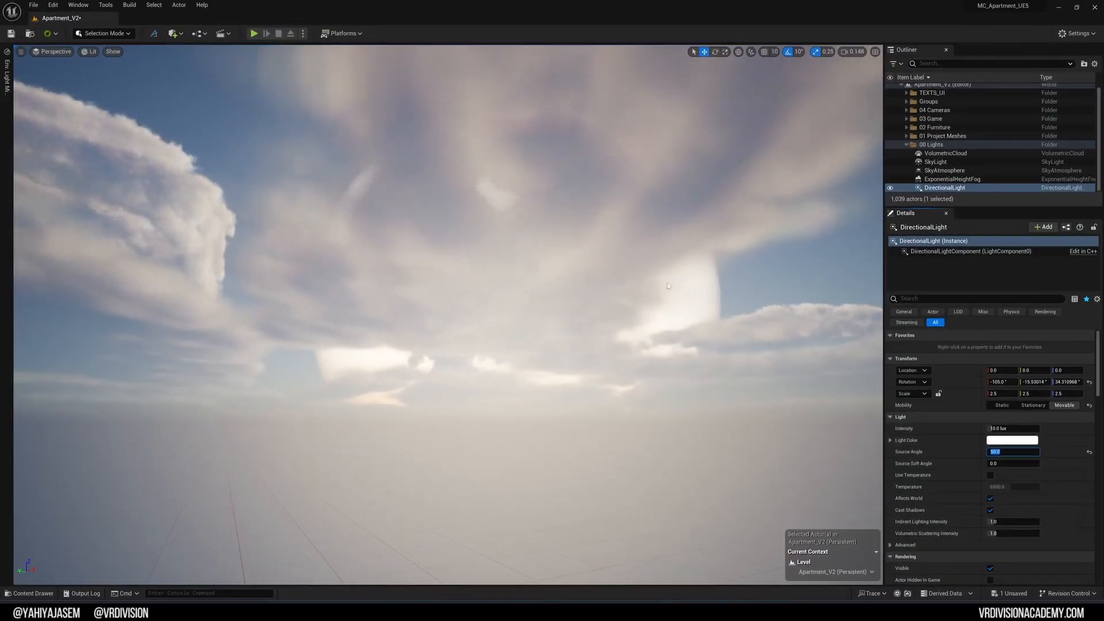
# Step: Inspect the shadow softness outside and inside the apartment, and reset the DirectionalLight's source angle
pyautogui.moveTo(626, 292); pyautogui.dragTo(472, 320, button='right')
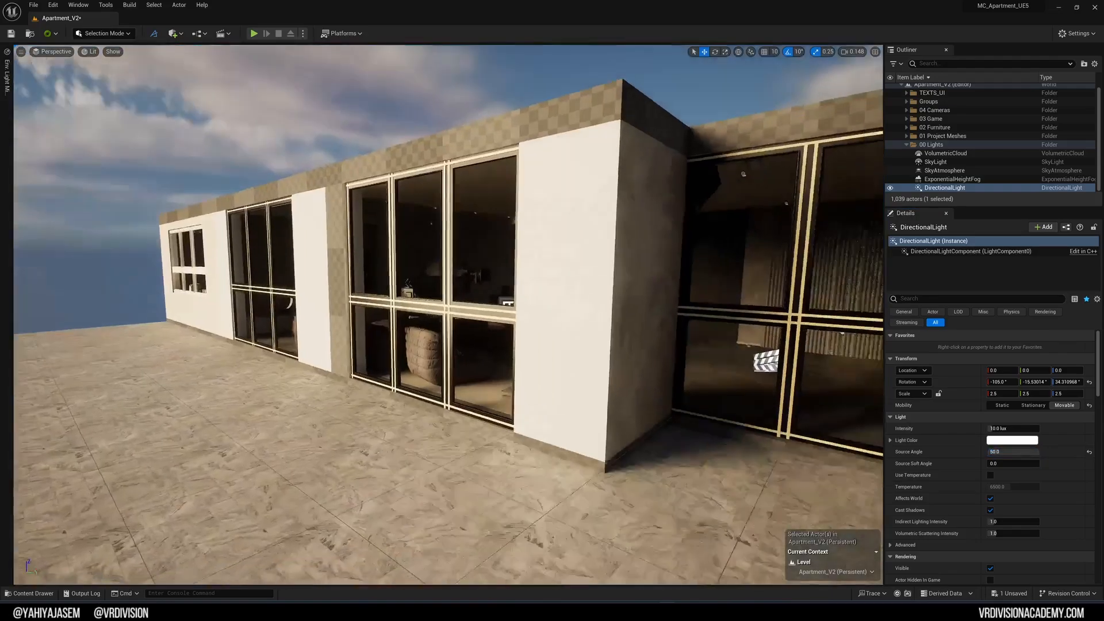
pyautogui.moveTo(472, 320); pyautogui.dragTo(491, 429, button='right')
pyautogui.press('w')
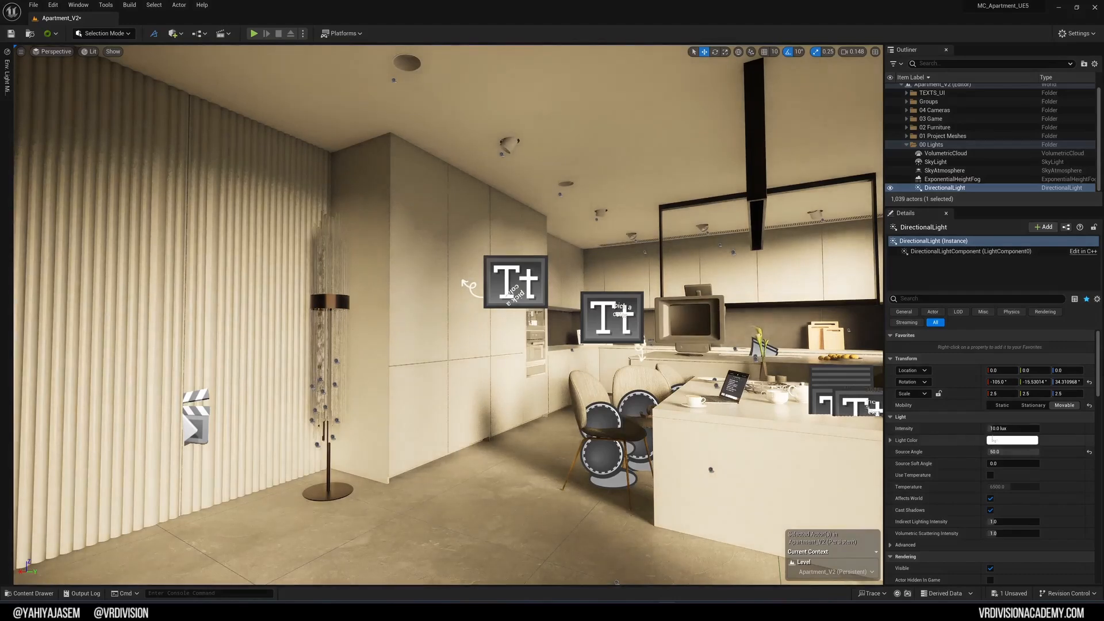
pyautogui.click(1090, 454)
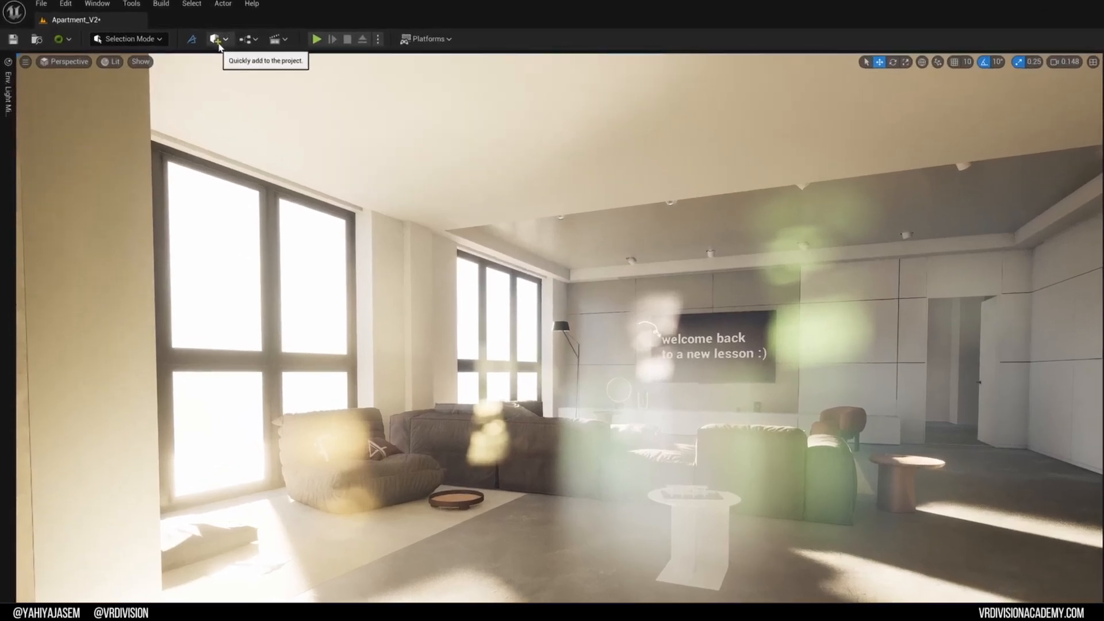
# Step: Find the Post Process Volume actor by searching for "post", place it in the living room and focus on it
pyautogui.click(173, 34)
pyautogui.moveTo(275, 215)
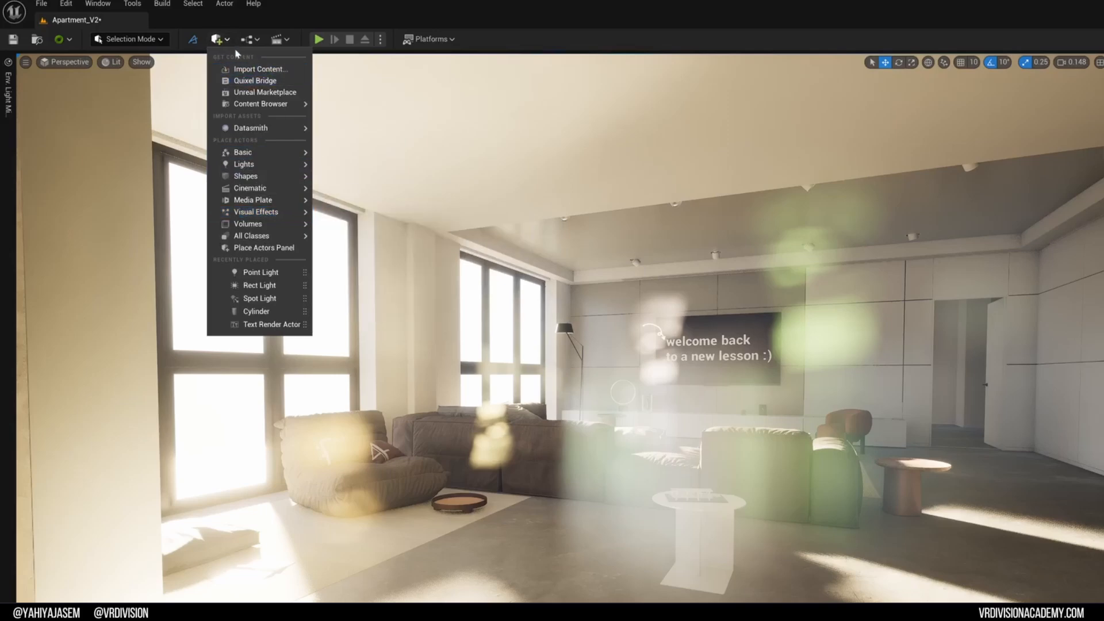
pyautogui.click(219, 41)
pyautogui.click(220, 41)
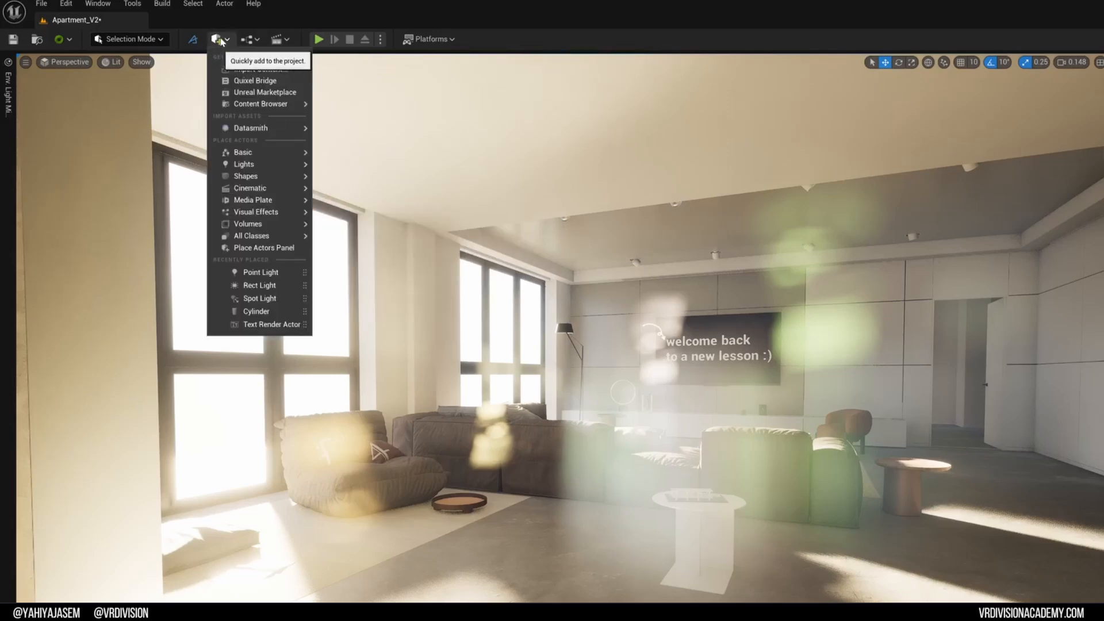
pyautogui.write('post')
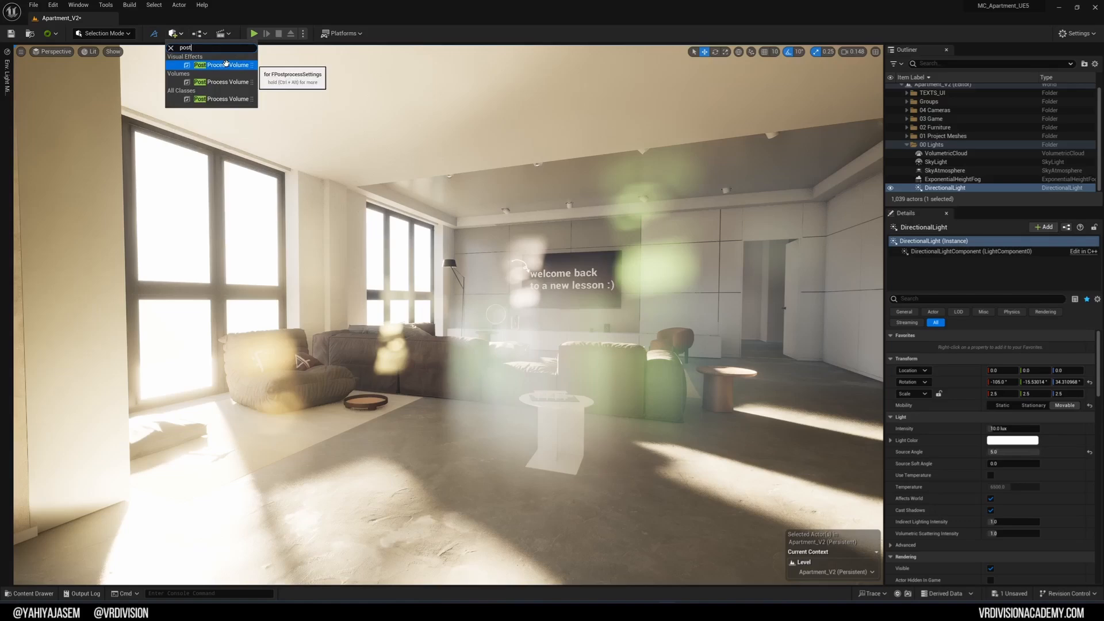
pyautogui.moveTo(283, 78); pyautogui.dragTo(540, 427)
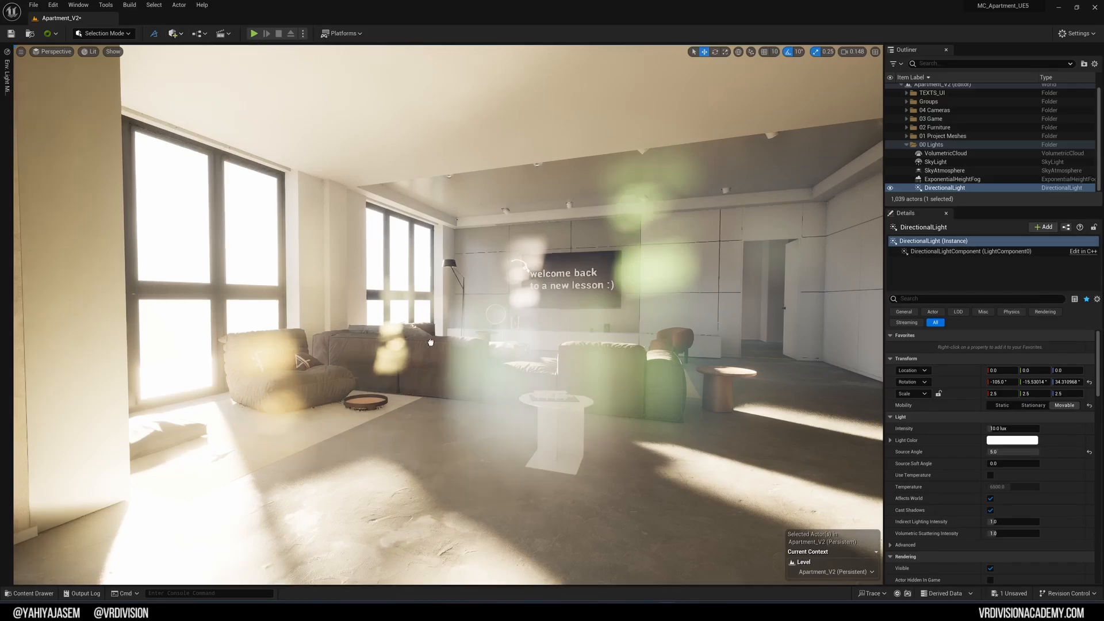
pyautogui.moveTo(626, 507); pyautogui.dragTo(631, 503)
pyautogui.press('g')
pyautogui.press('f')
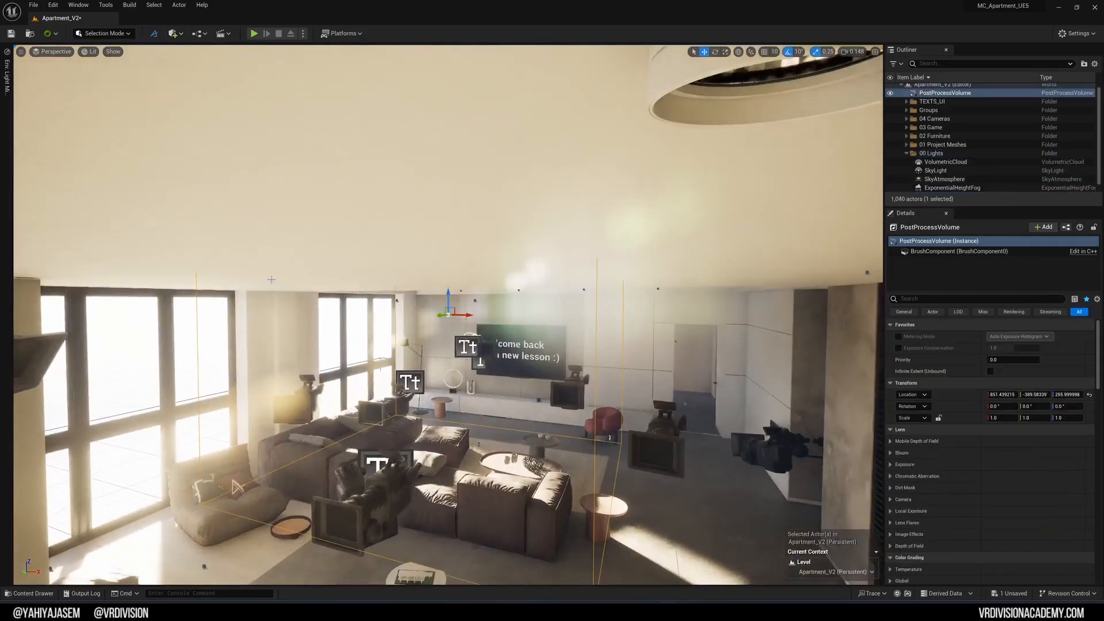
pyautogui.keyDown('alt'); pyautogui.moveTo(233, 199); pyautogui.dragTo(278, 276); pyautogui.keyUp('alt')
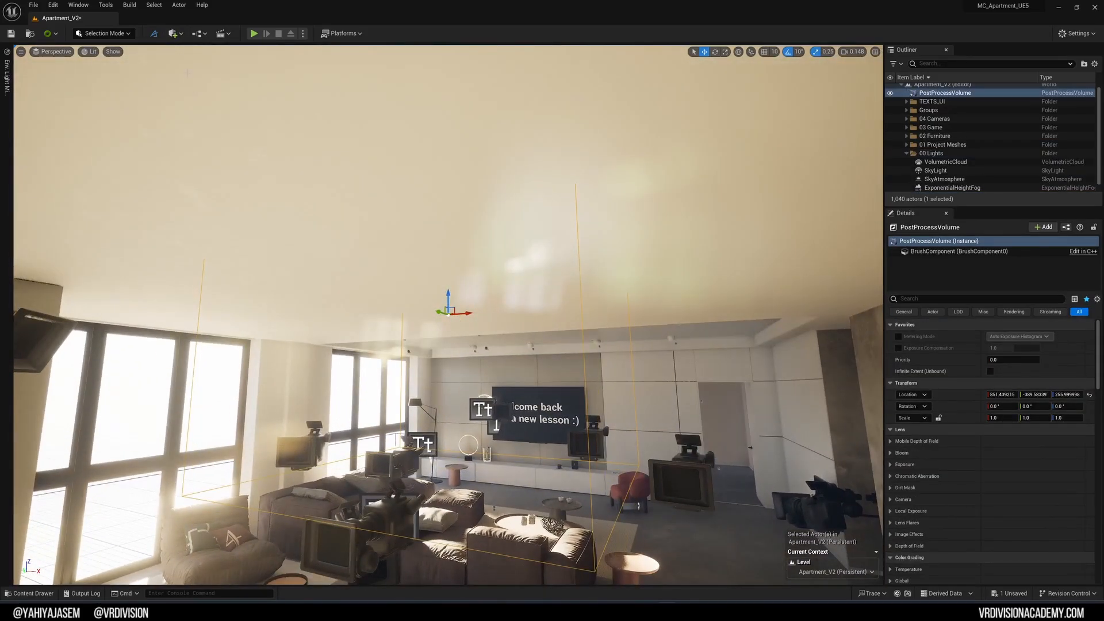
pyautogui.click(174, 33)
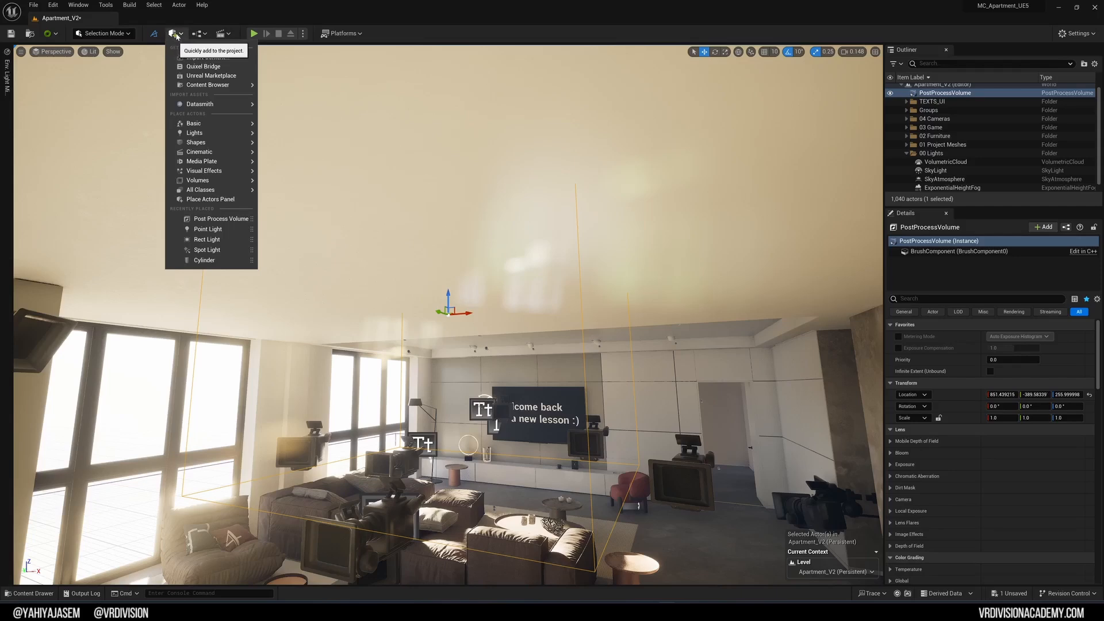
pyautogui.click(179, 34)
pyautogui.click(176, 35)
pyautogui.click(176, 38)
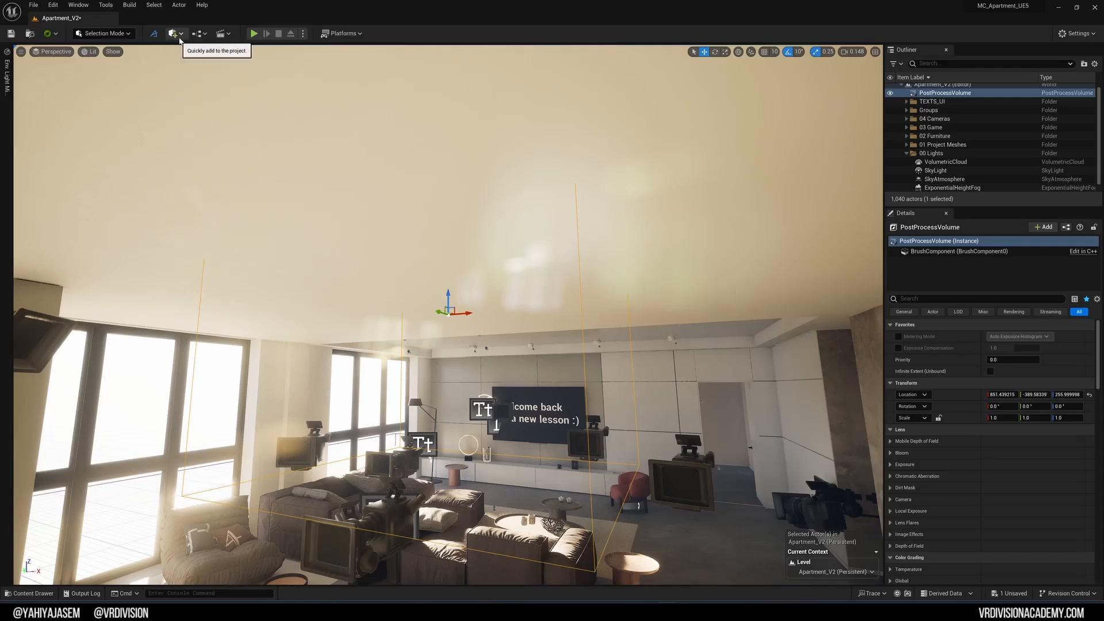
pyautogui.click(177, 36)
pyautogui.click(184, 35)
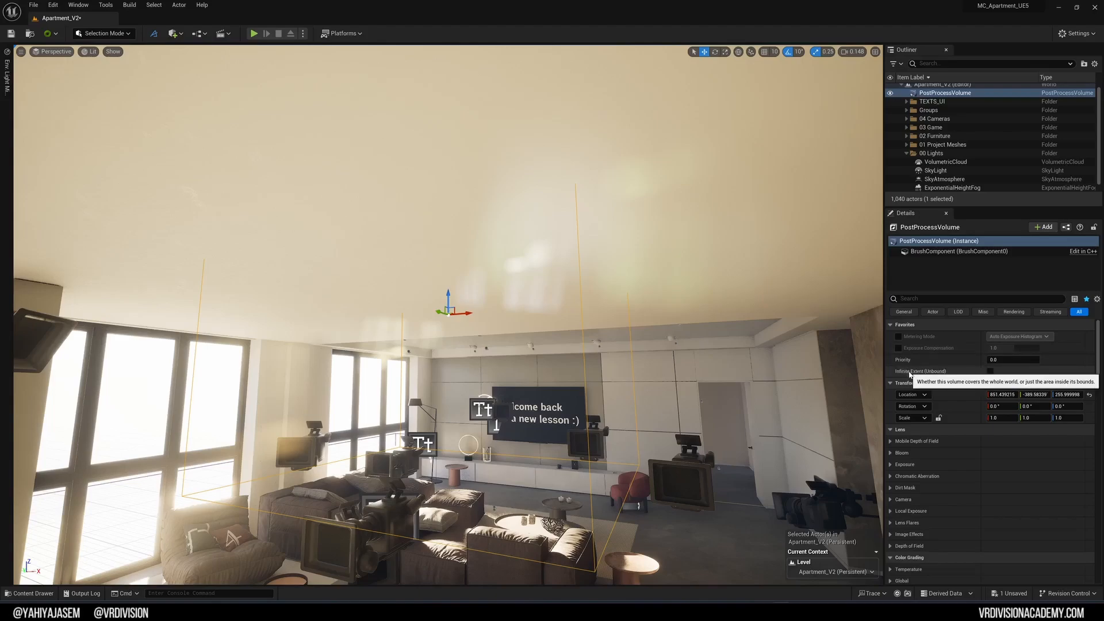
# Step: Collapse the PostProcessVolume's Favorites, Transform, Lens and Color Grading categories and expand its Film settings
pyautogui.moveTo(448, 315); pyautogui.dragTo(334, 380, button='right')
pyautogui.moveTo(444, 329); pyautogui.dragTo(443, 326, button='right')
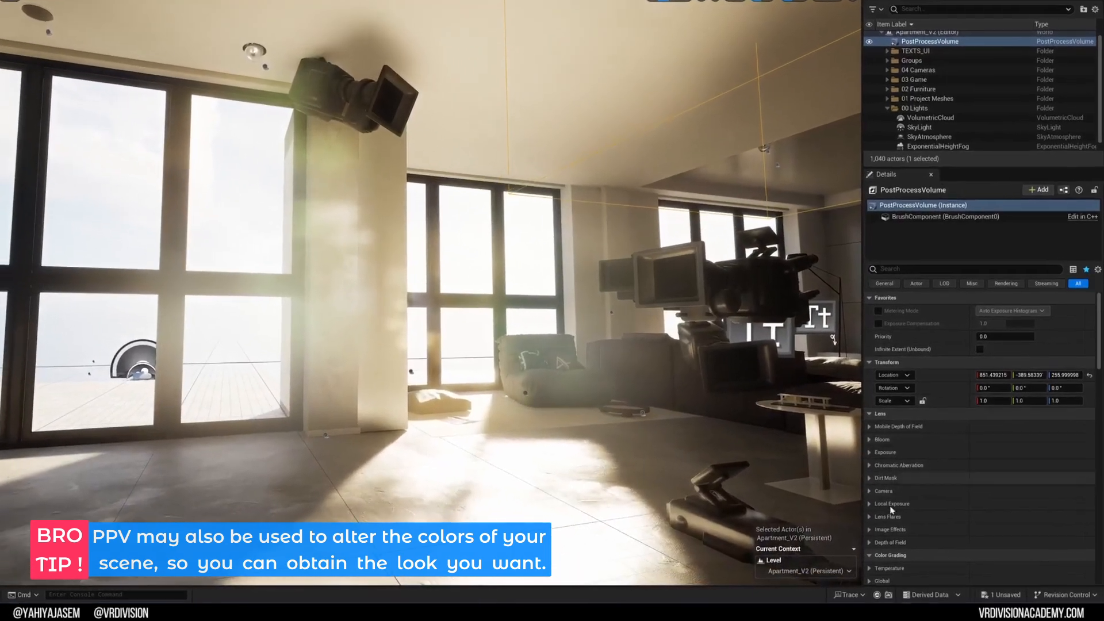
pyautogui.press('g')
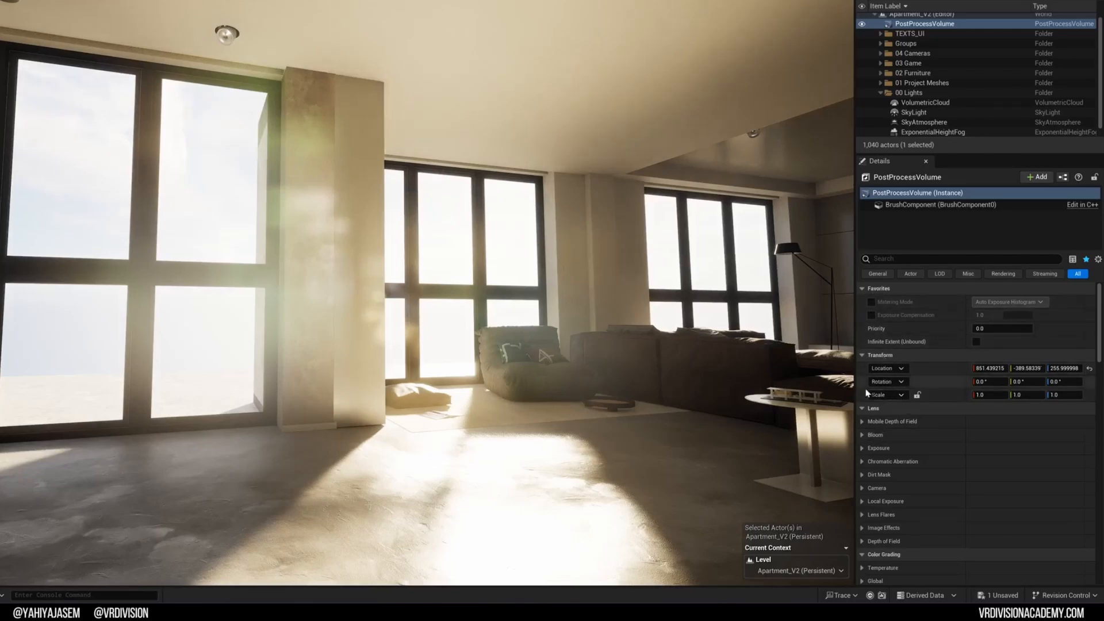
pyautogui.click(871, 289)
pyautogui.click(873, 302)
pyautogui.click(873, 315)
pyautogui.click(884, 329)
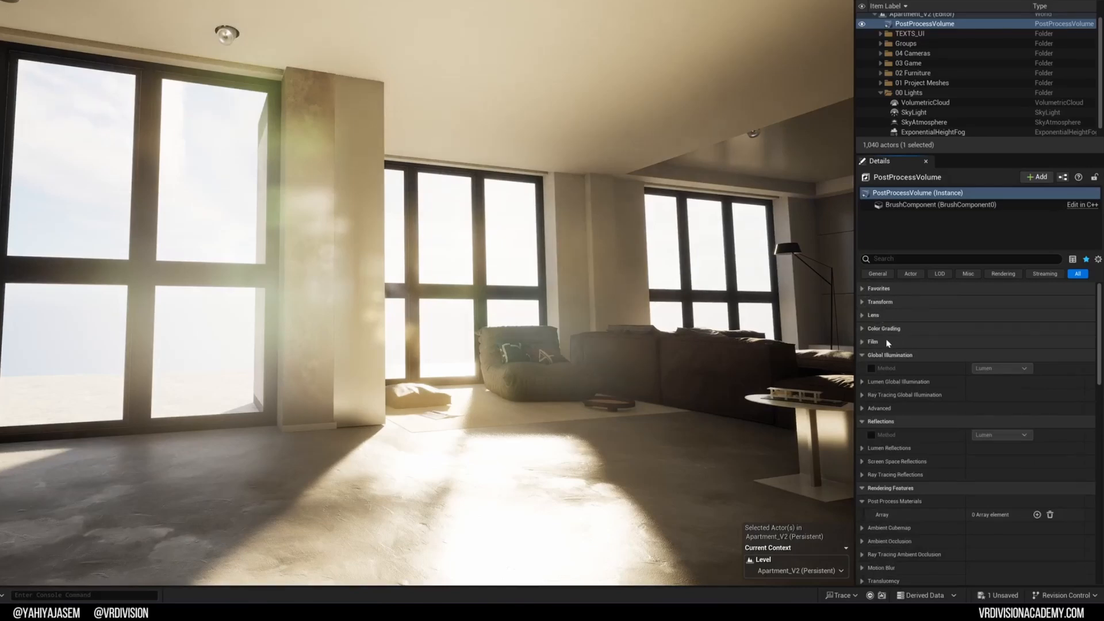
pyautogui.click(888, 342)
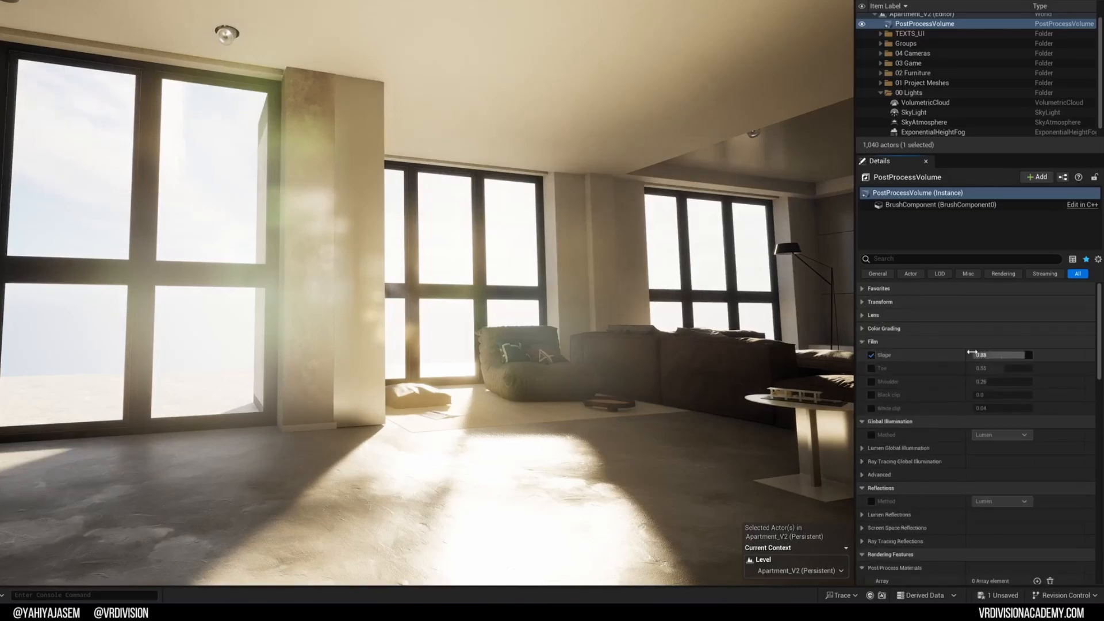
# Step: Try a Film slope of 0.64 and toe of 1.0 on the PostProcessVolume, and reset both to their defaults
pyautogui.moveTo(1007, 355)
pyautogui.mouseDown()
pyautogui.moveTo(1017, 355)
pyautogui.moveTo(1010, 368)
pyautogui.mouseUp()
pyautogui.moveTo(518, 334); pyautogui.dragTo(645, 334, button='right')
pyautogui.press('g')
pyautogui.moveTo(499, 326); pyautogui.dragTo(710, 345, button='right')
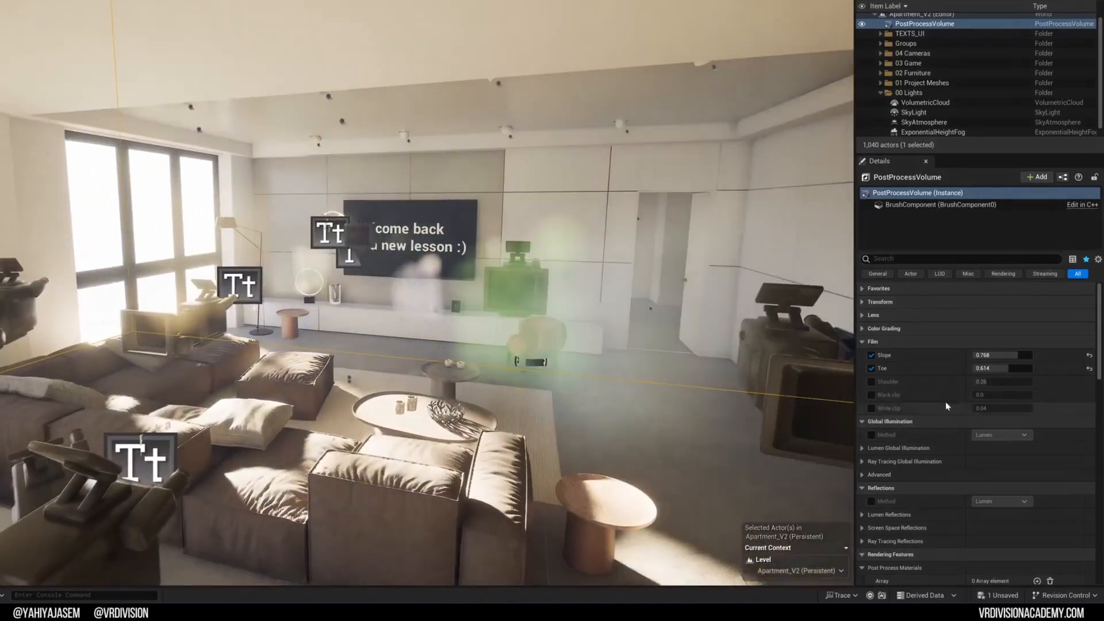
pyautogui.moveTo(1017, 355)
pyautogui.mouseDown()
pyautogui.moveTo(972, 355)
pyautogui.moveTo(1033, 368)
pyautogui.moveTo(1000, 355)
pyautogui.moveTo(1010, 355)
pyautogui.mouseUp()
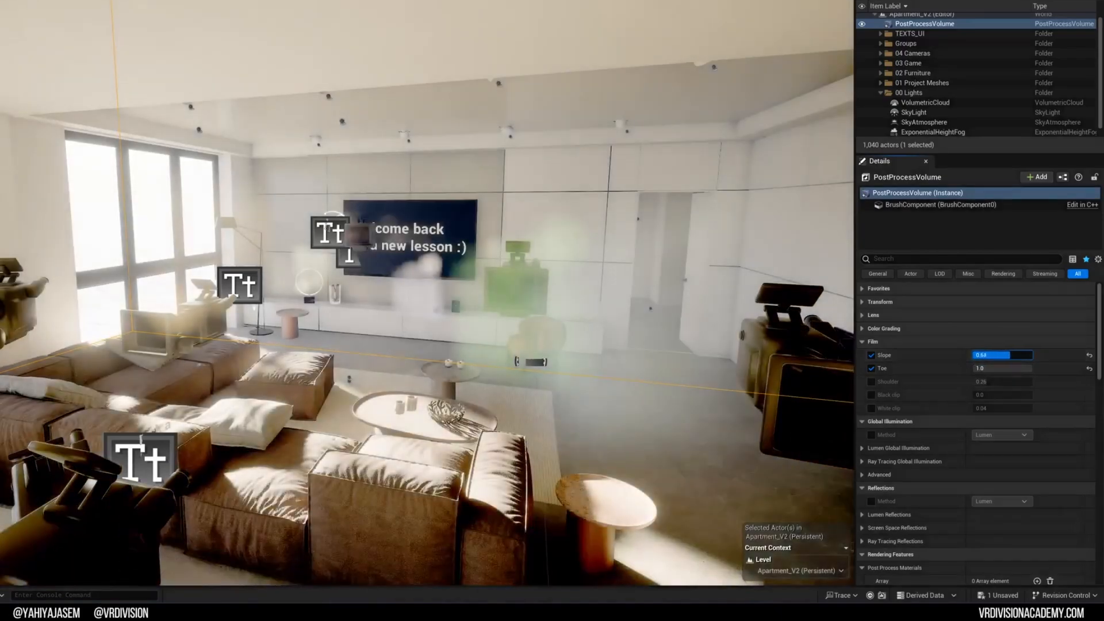
pyautogui.moveTo(644, 347); pyautogui.dragTo(653, 342, button='right')
pyautogui.click(1089, 355)
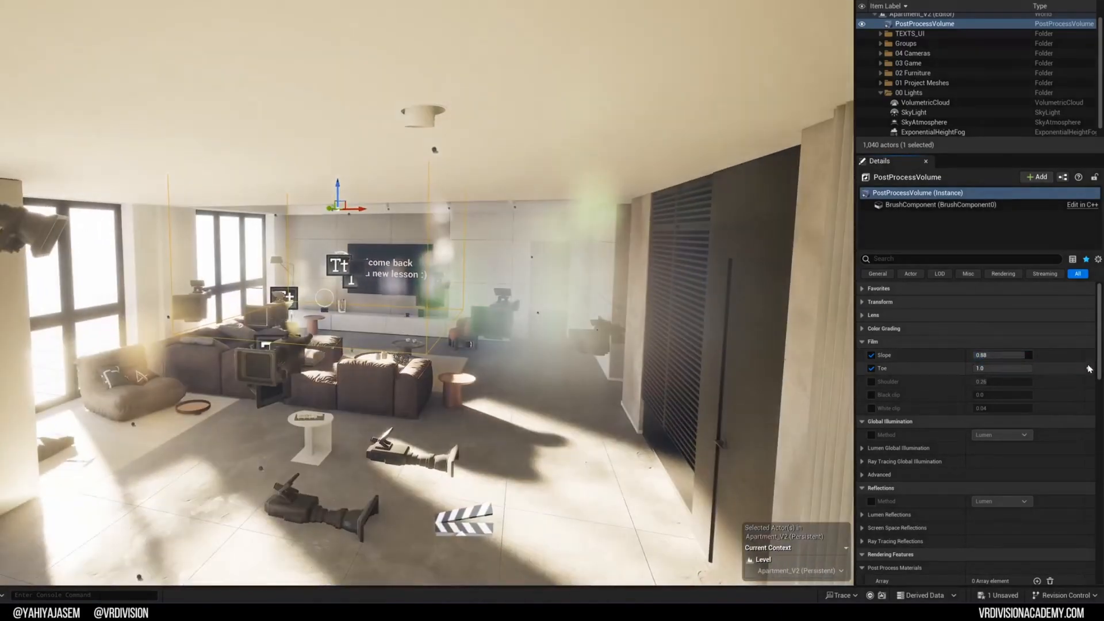
pyautogui.click(1043, 368)
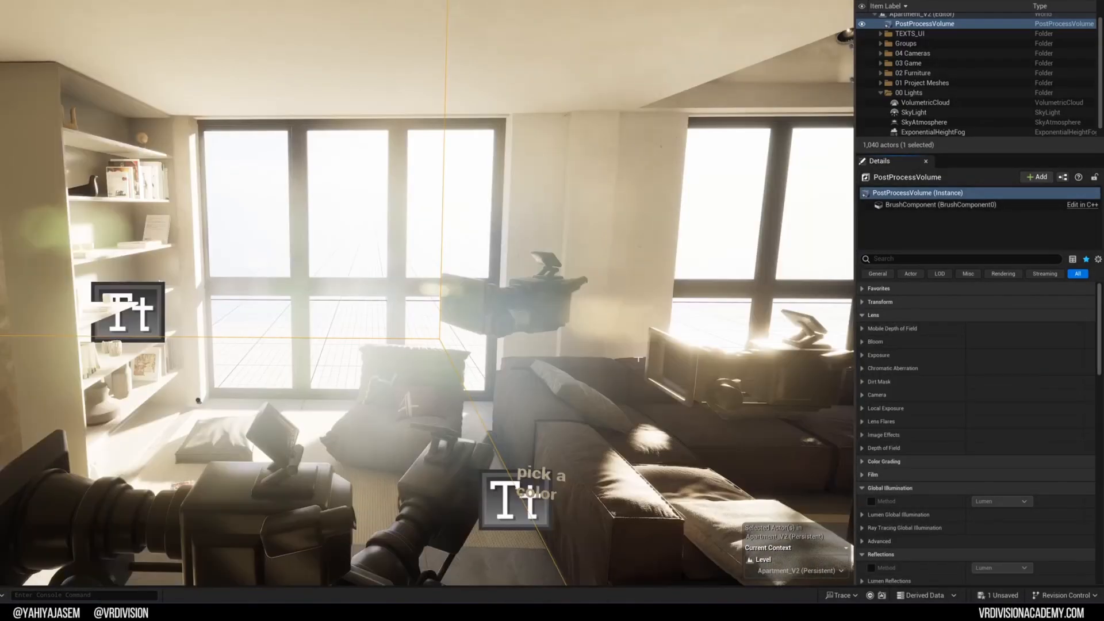
# Step: Override the Lens Flares intensity of the PostProcessVolume and set it to 0.1
pyautogui.click(862, 422)
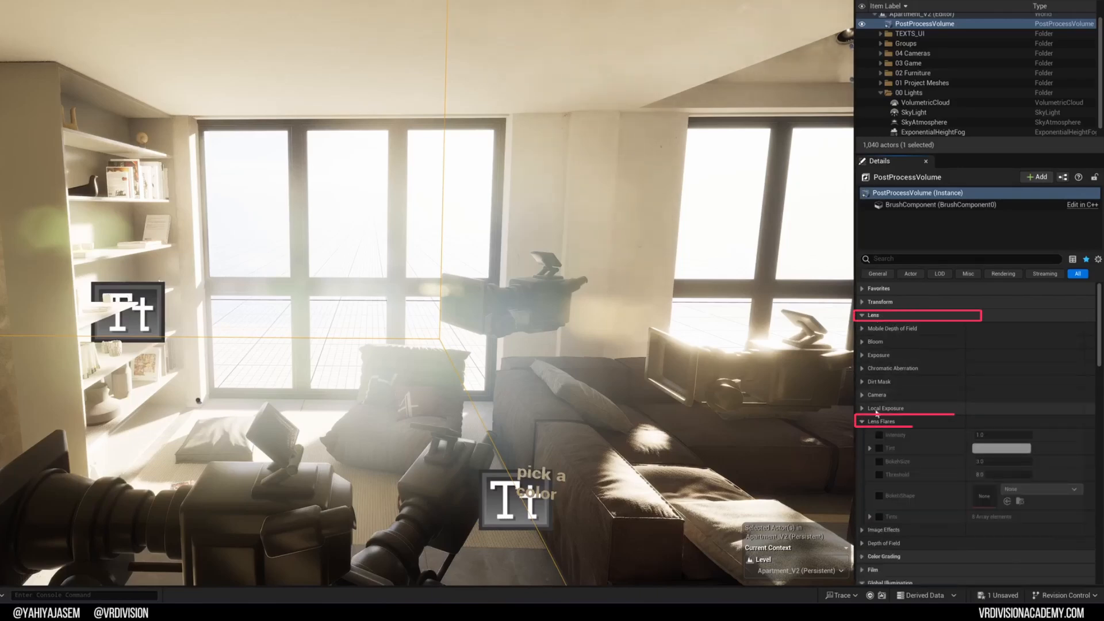
pyautogui.click(879, 435)
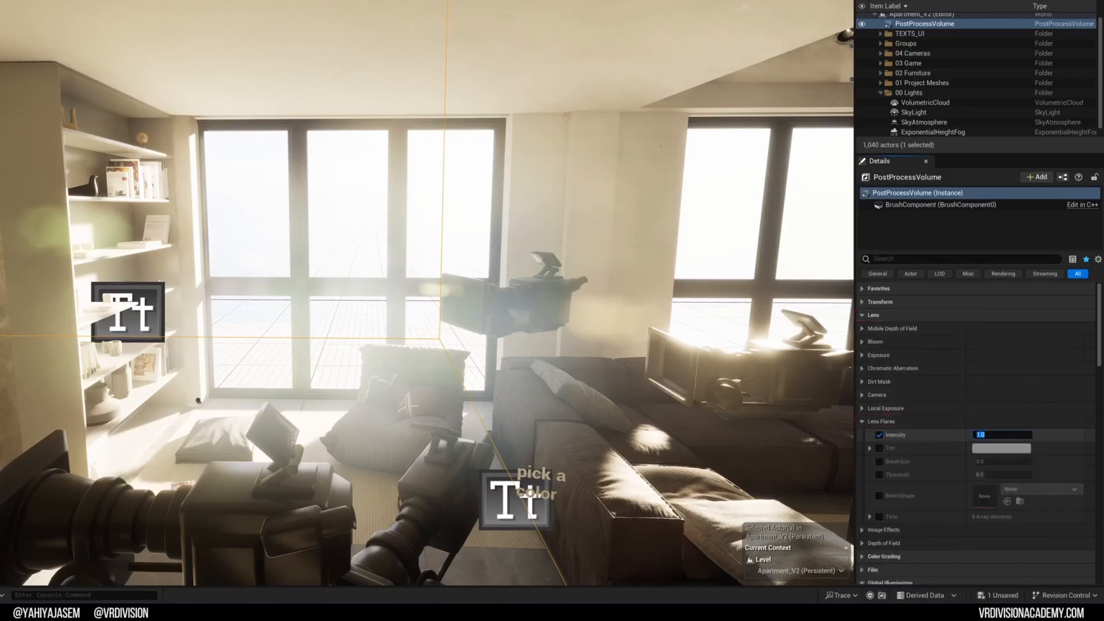
pyautogui.write('0.')
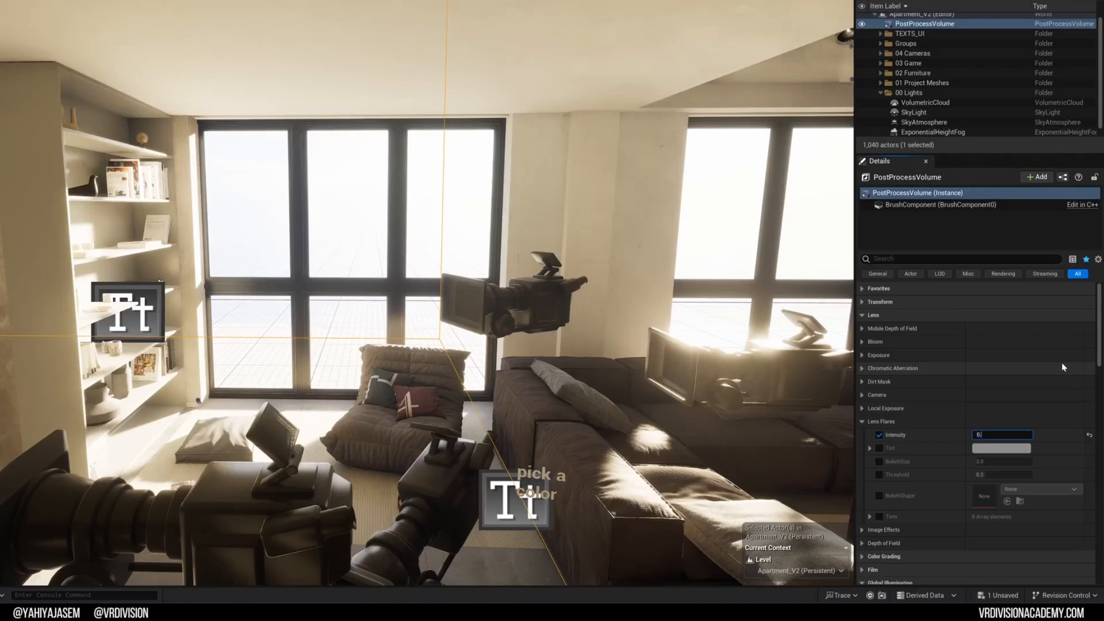
pyautogui.write('1')
pyautogui.press('Return')
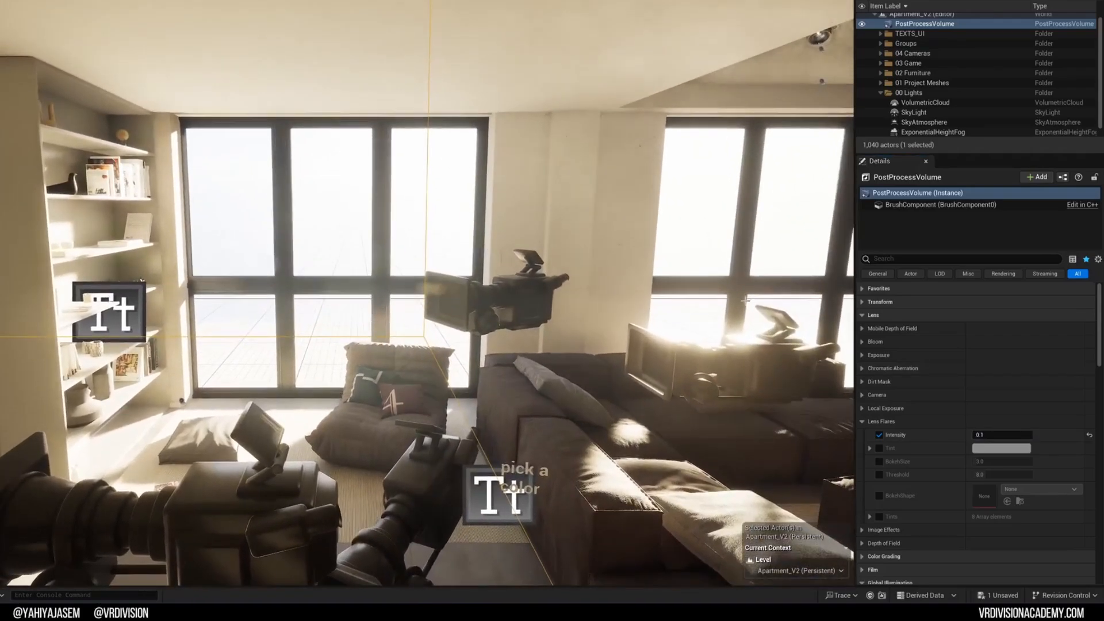
# Step: Collapse Film Grain and Path Tracing, and enable Infinite Extent (Unbound) for the PostProcessVolume
pyautogui.moveTo(619, 361); pyautogui.dragTo(689, 338, button='right')
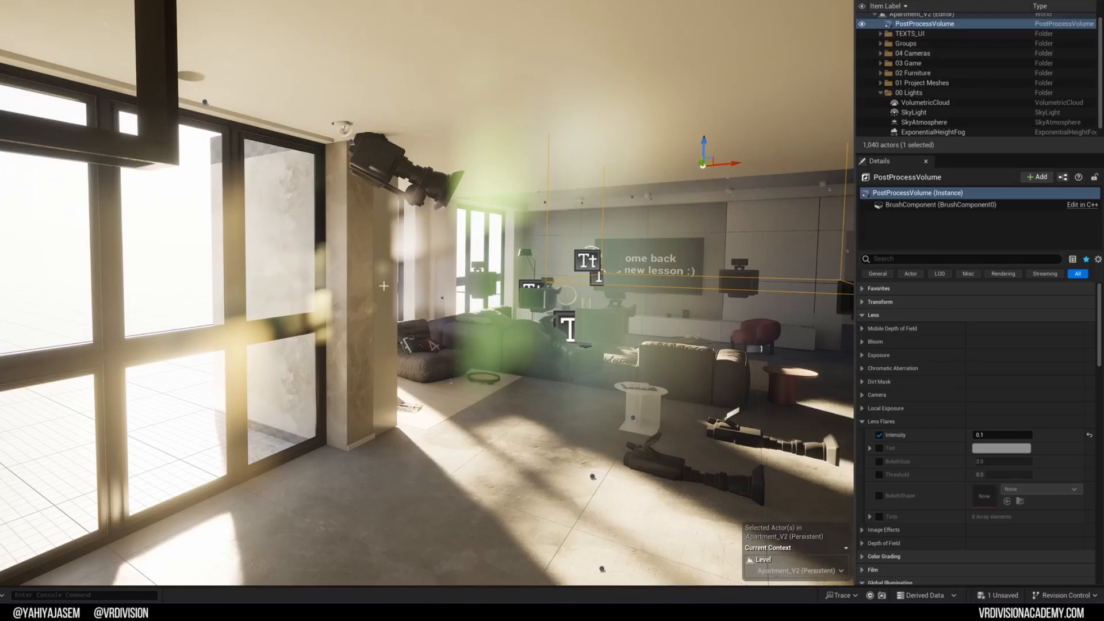
pyautogui.scroll(-5, 918, 355)
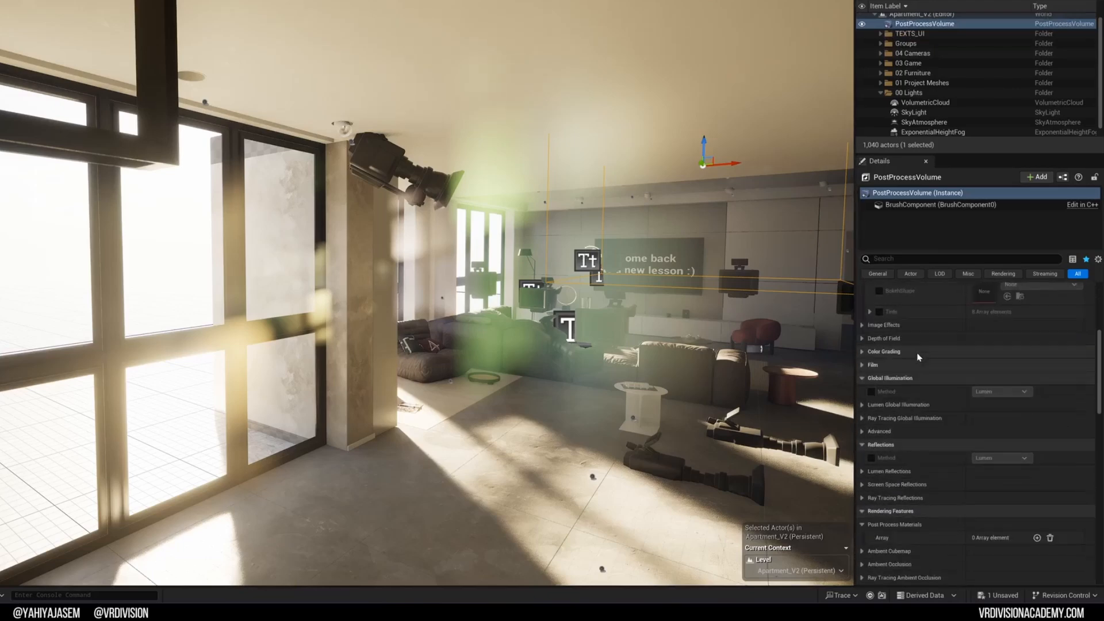
pyautogui.scroll(4, 914, 352)
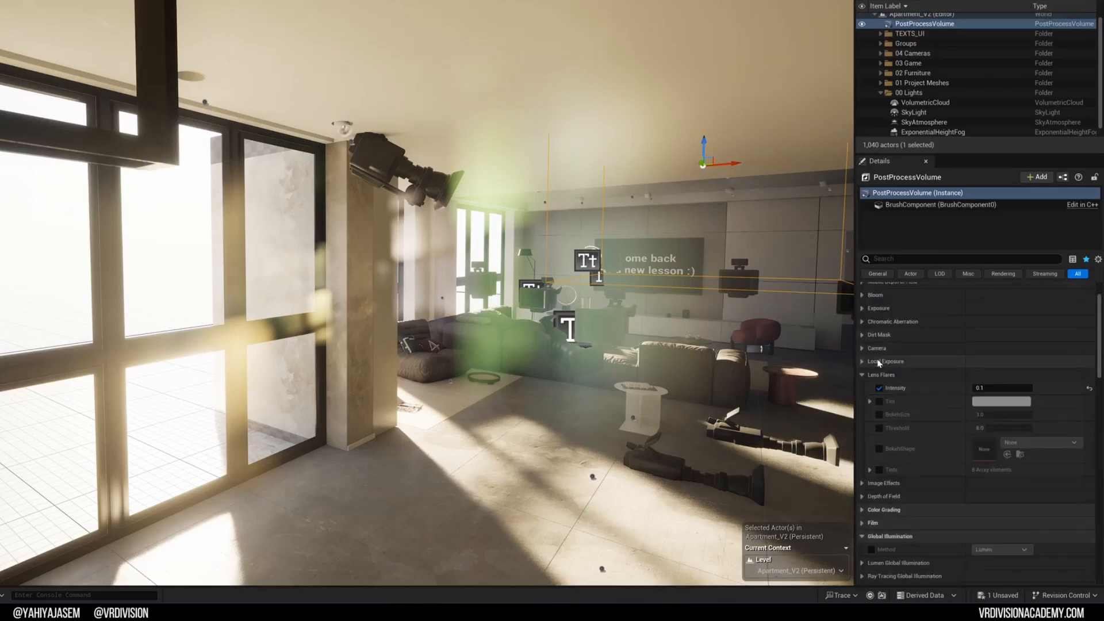
pyautogui.scroll(-10, 879, 362)
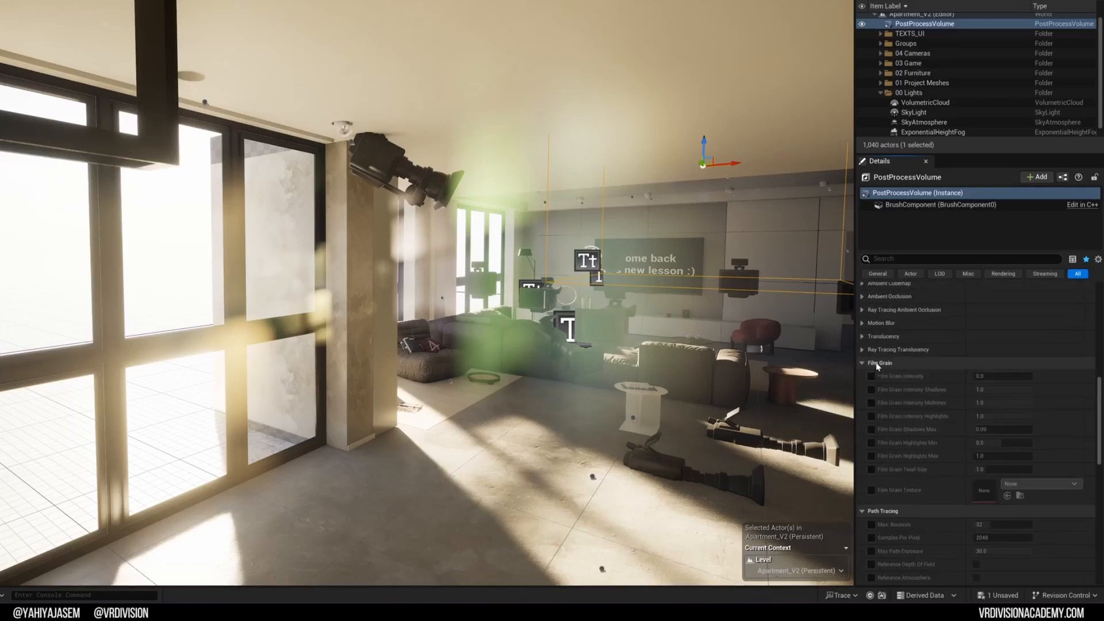
pyautogui.click(878, 363)
pyautogui.click(883, 377)
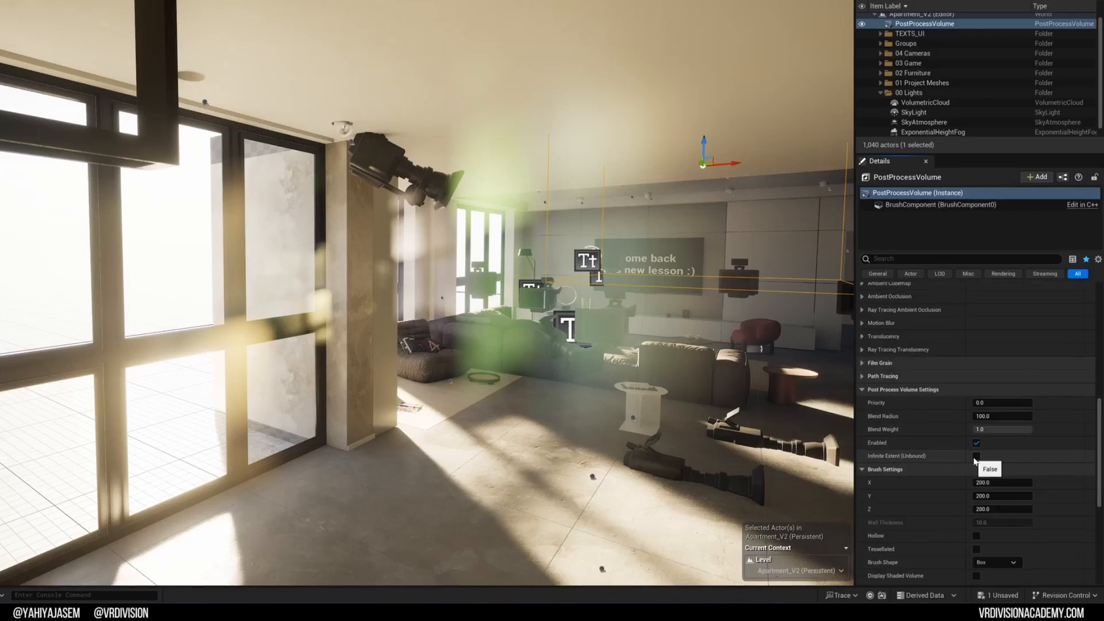
pyautogui.click(976, 457)
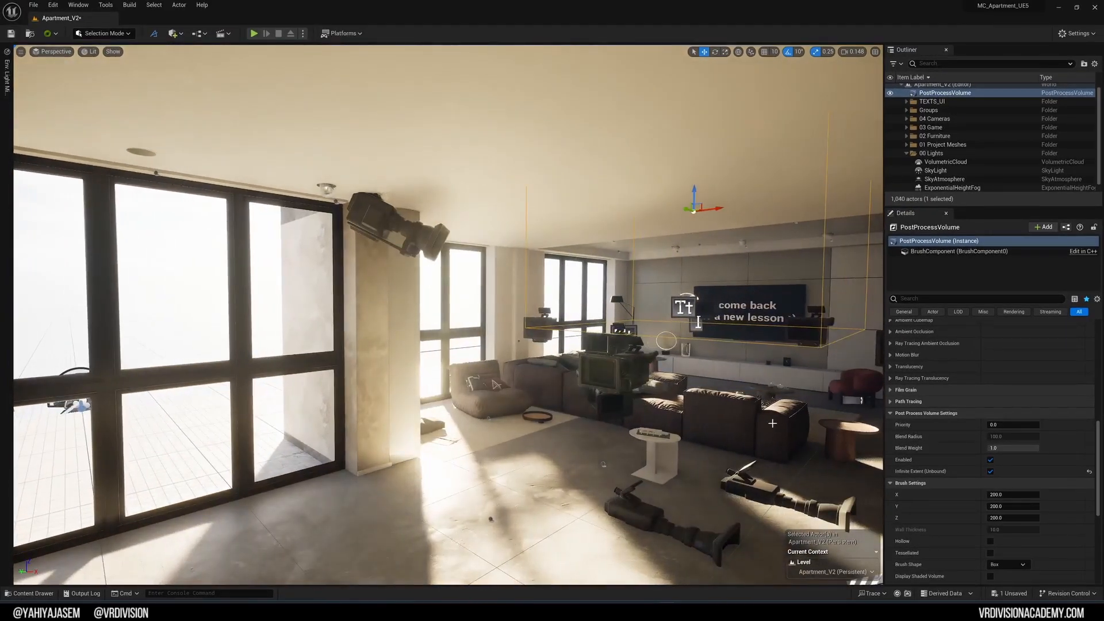
# Step: Check the favorites option for Infinite Extent (Unbound) and return to the beginning of the PostProcessVolume's settings
pyautogui.rightClick(955, 472)
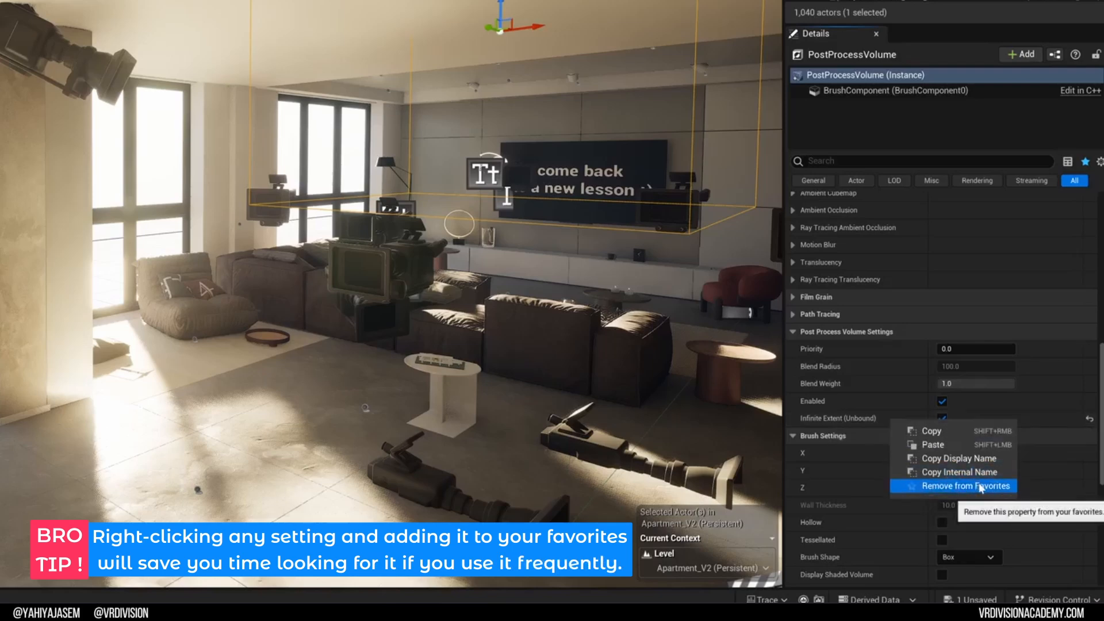
pyautogui.click(1100, 349)
pyautogui.moveTo(1101, 350); pyautogui.dragTo(1092, 201)
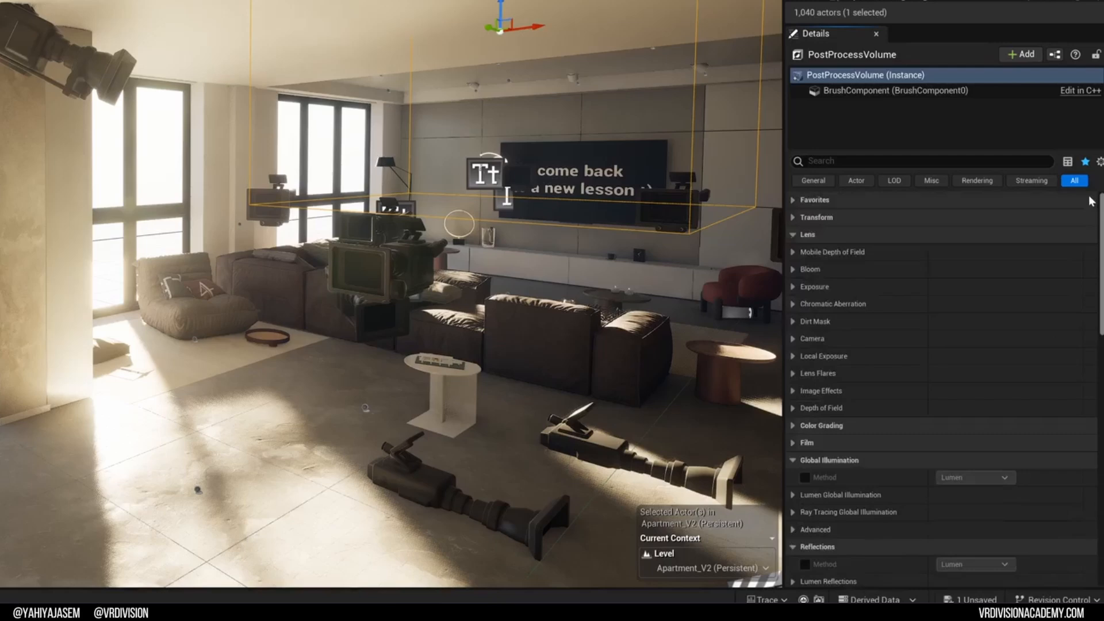
# Step: Turn Infinite Extent (Unbound) off and back on from the PostProcessVolume's Favorites to compare its effect
pyautogui.click(1086, 162)
pyautogui.click(823, 217)
pyautogui.click(823, 252)
pyautogui.click(1085, 162)
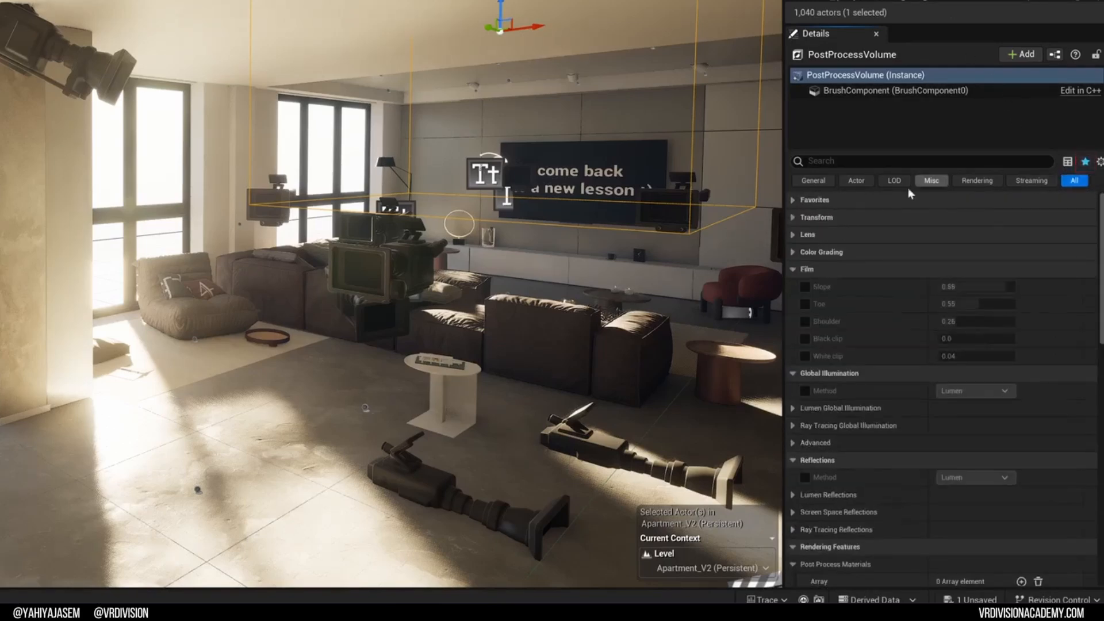
pyautogui.click(898, 199)
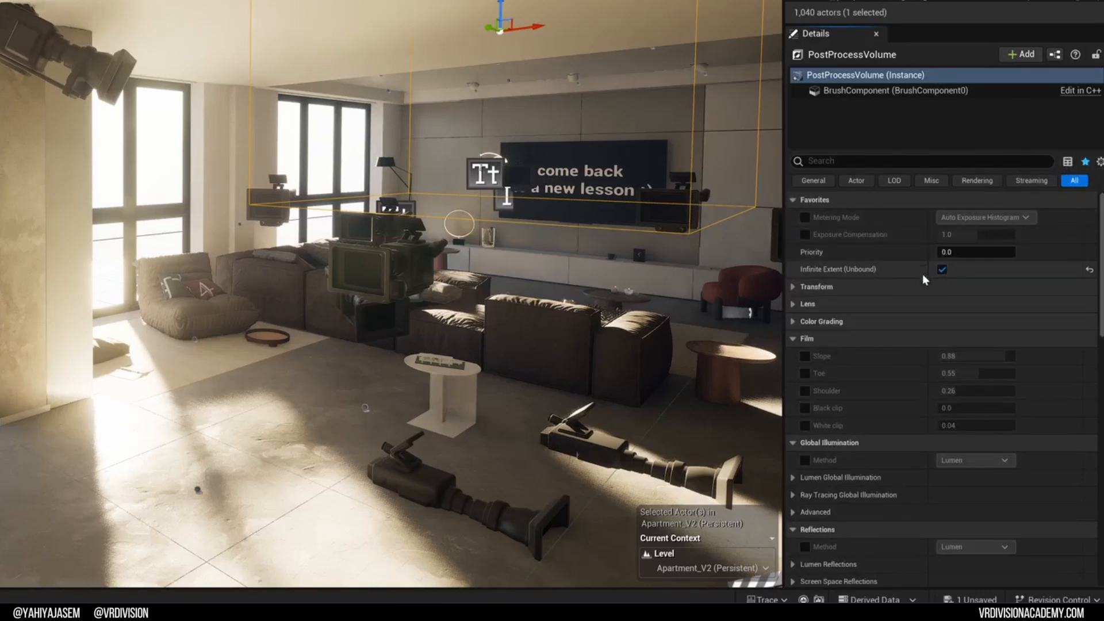
pyautogui.click(941, 270)
pyautogui.click(941, 269)
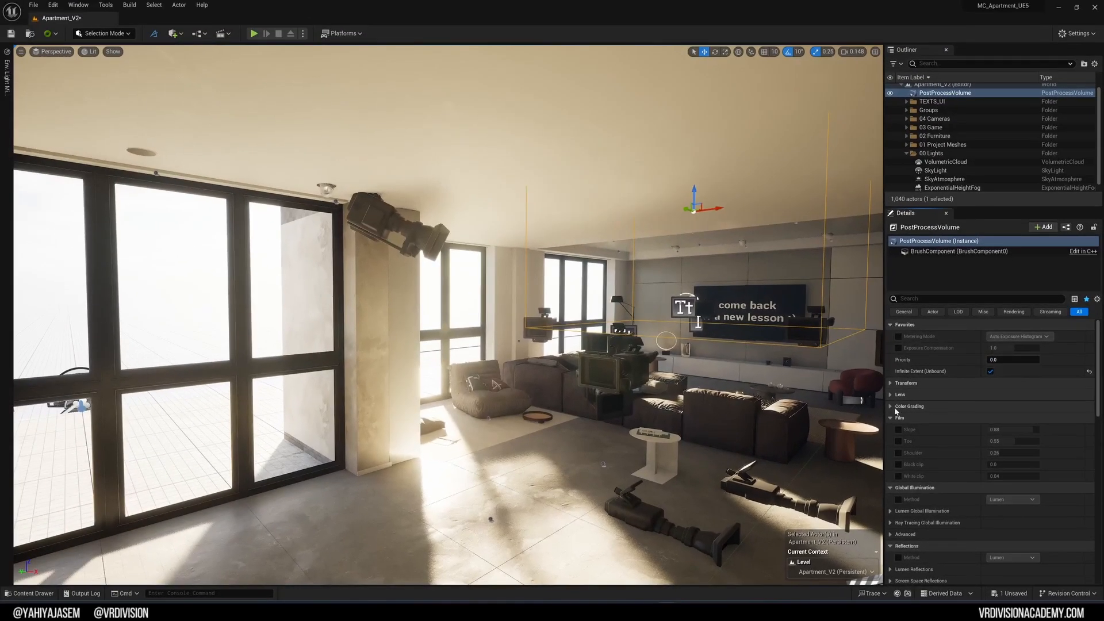
# Step: Collapse the Film, Global Illumination, Reflections, Rendering Features and Favorites sections of the PostProcessVolume
pyautogui.click(884, 412)
pyautogui.click(883, 424)
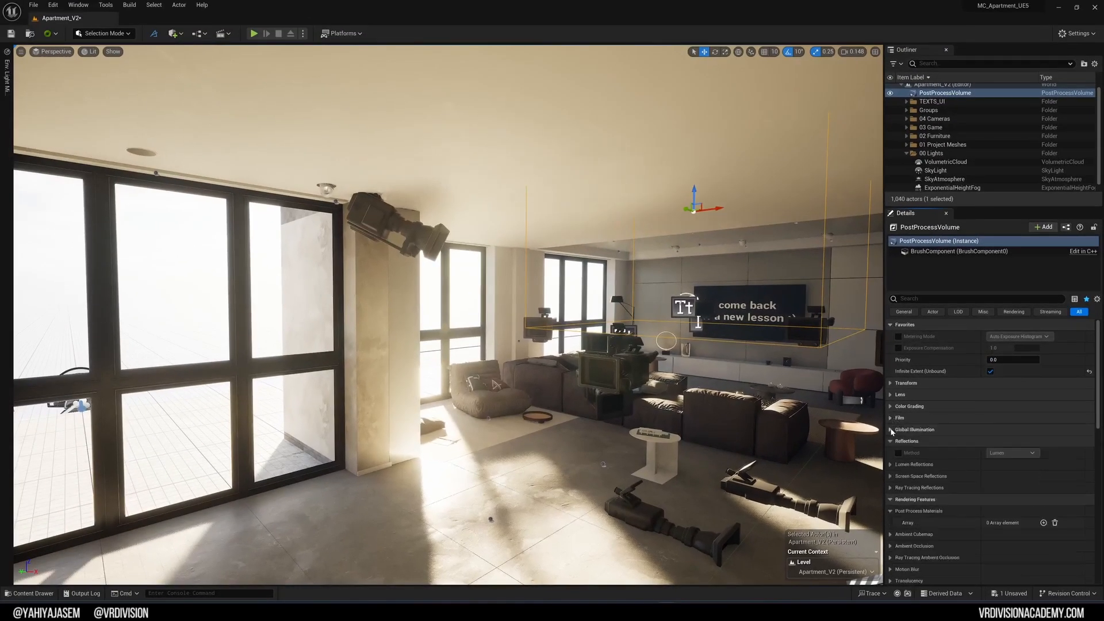
pyautogui.click(884, 435)
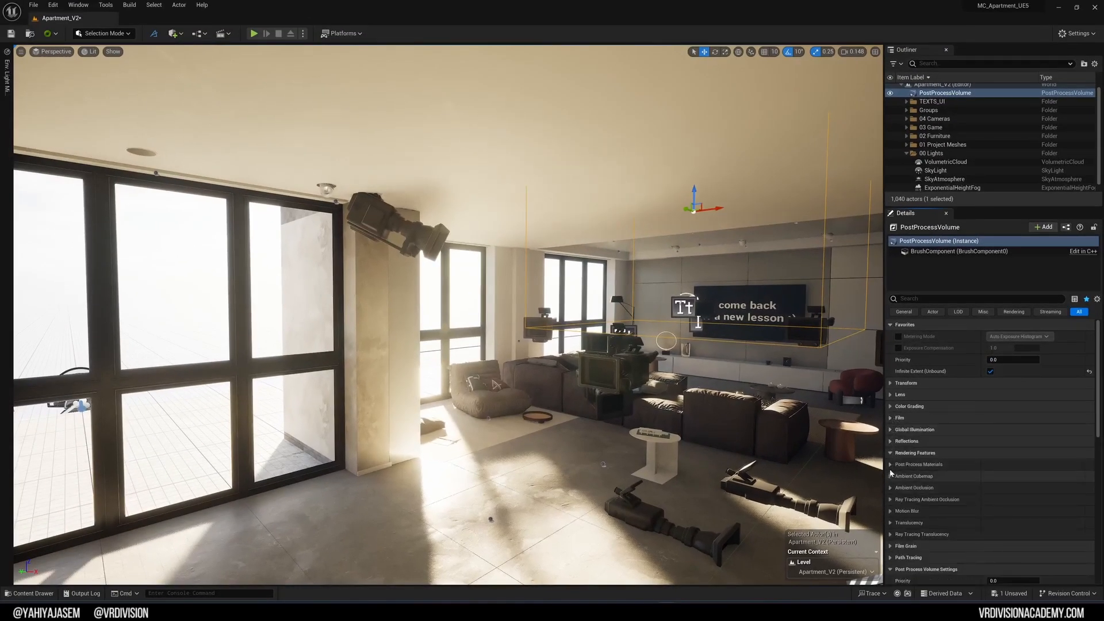
pyautogui.click(891, 453)
pyautogui.click(895, 323)
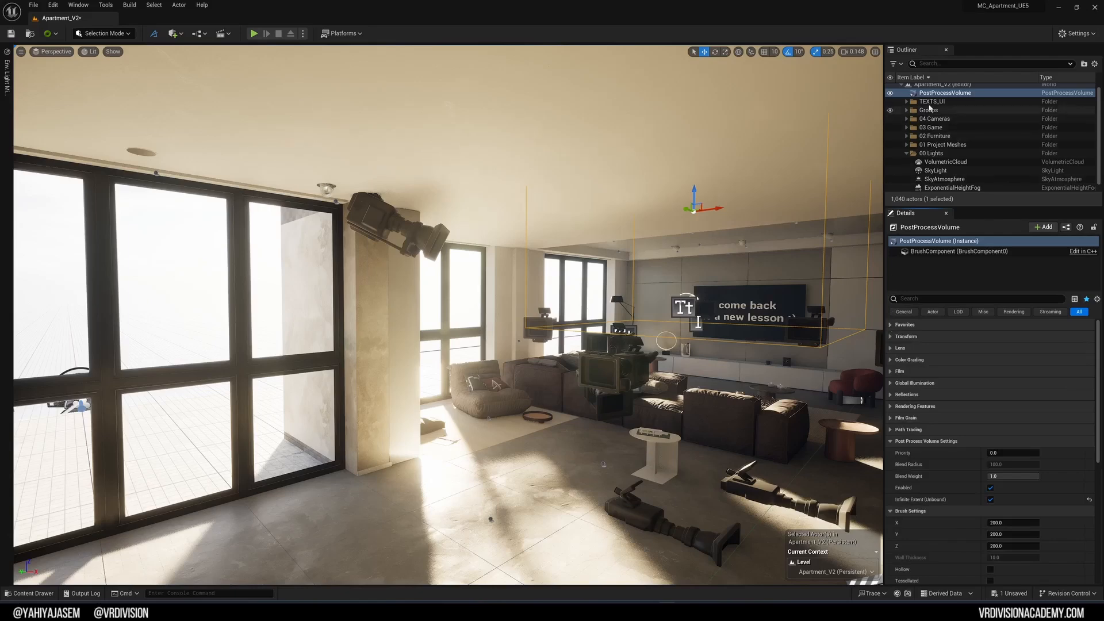
# Step: Move the PostProcessVolume into the 00 Lights folder
pyautogui.moveTo(937, 93); pyautogui.dragTo(938, 115)
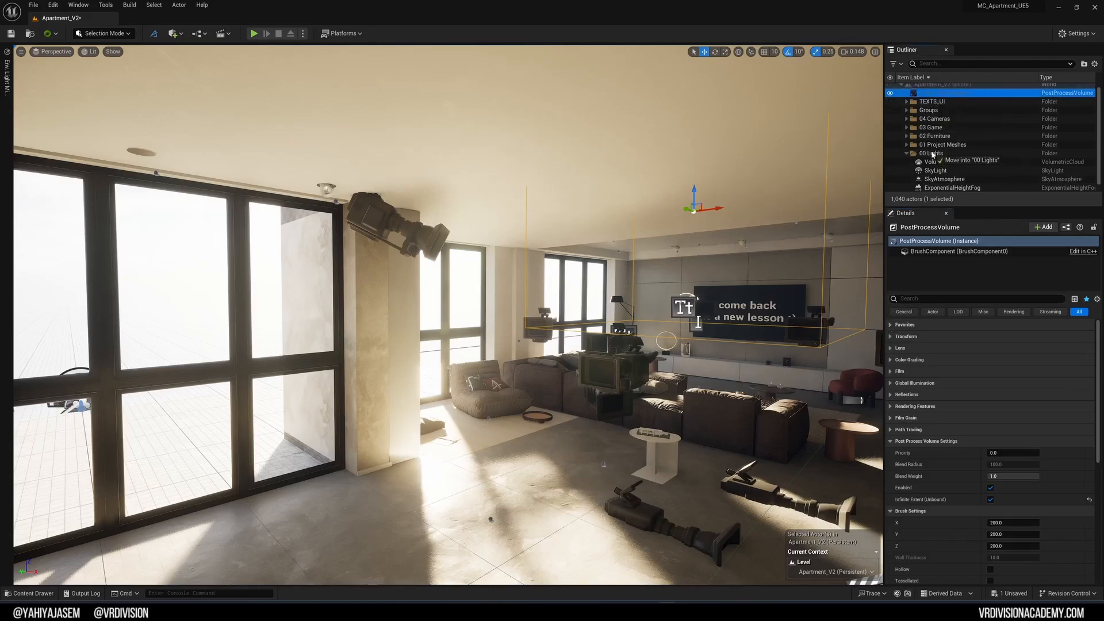
pyautogui.moveTo(933, 154); pyautogui.dragTo(933, 153)
pyautogui.scroll(-1, 940, 179)
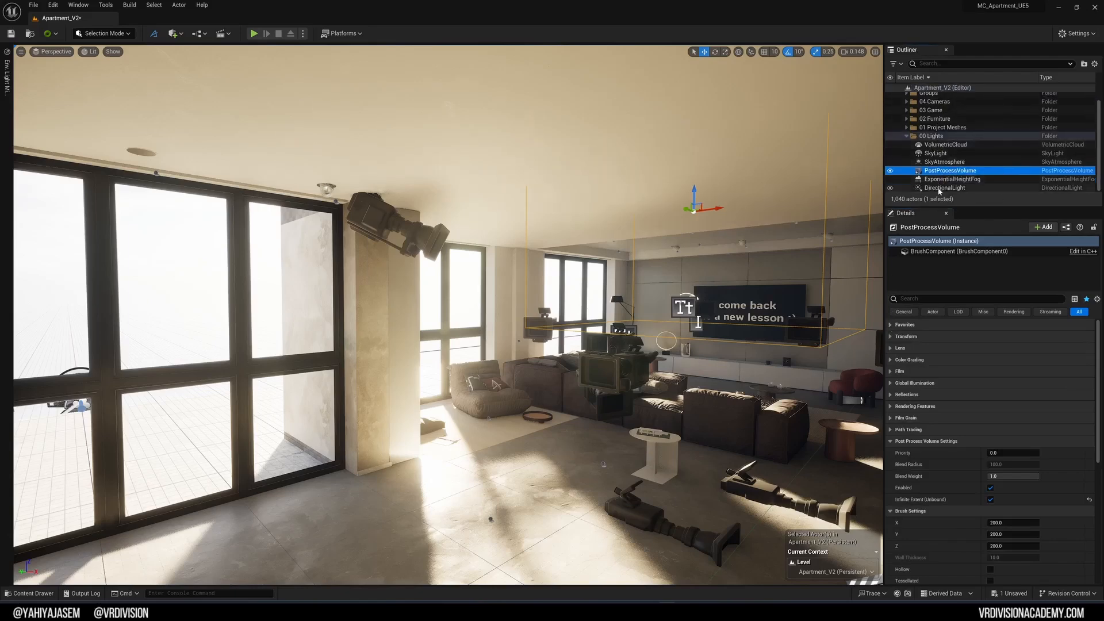
# Step: Enable Use Temperature on the DirectionalLight and set its temperature to about 10345
pyautogui.click(944, 188)
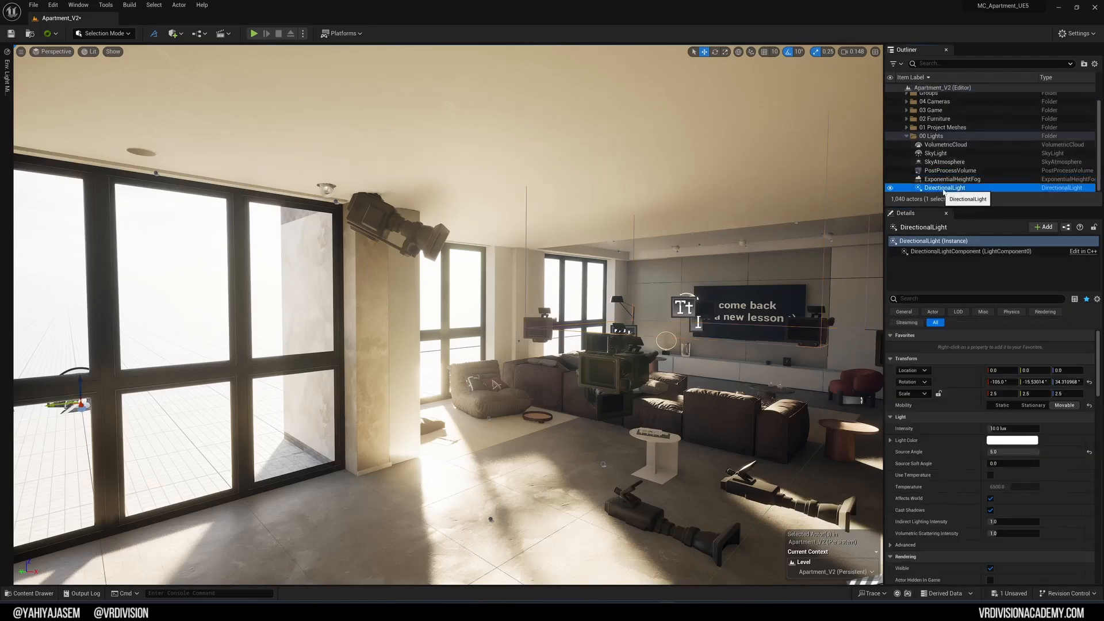
pyautogui.click(991, 475)
pyautogui.moveTo(1010, 486)
pyautogui.mouseDown()
pyautogui.moveTo(991, 486)
pyautogui.moveTo(1058, 487)
pyautogui.moveTo(1029, 487)
pyautogui.mouseUp()
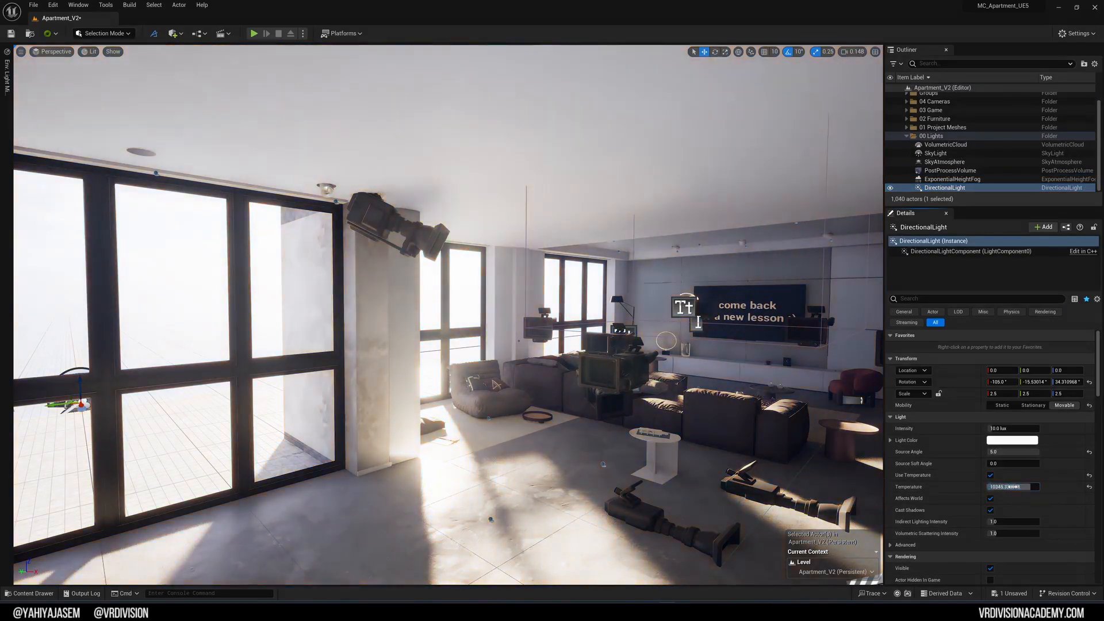
# Step: Switch the DirectionalLight's Affects World and Cast Shadows off and back on to compare their effects
pyautogui.scroll(-2, 999, 477)
pyautogui.click(990, 471)
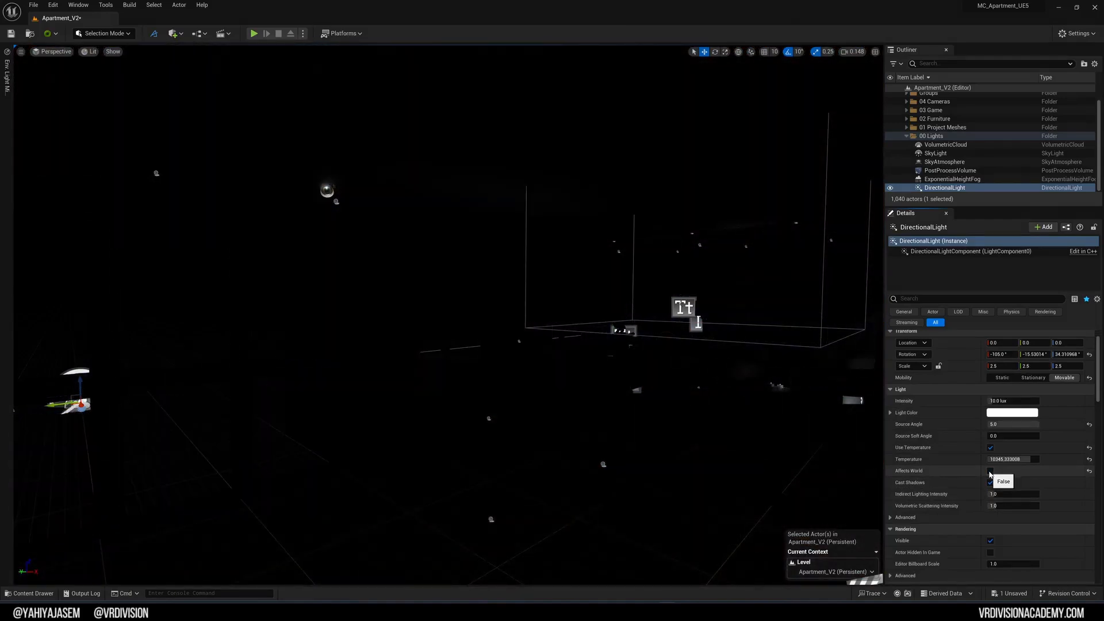
pyautogui.click(990, 471)
pyautogui.click(990, 471)
pyautogui.click(991, 471)
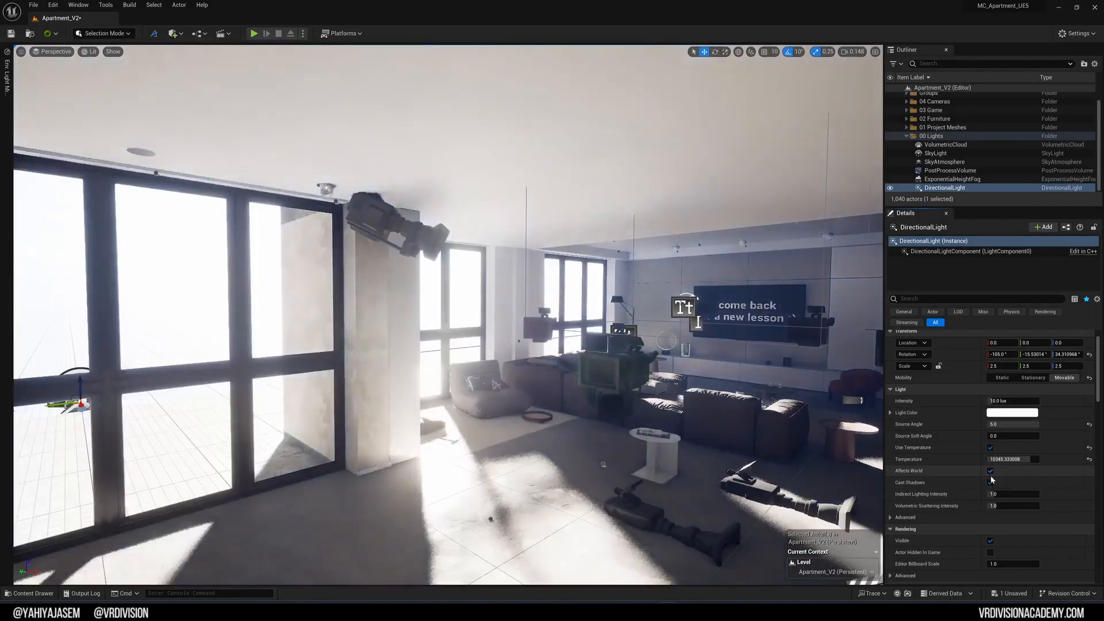
pyautogui.click(991, 483)
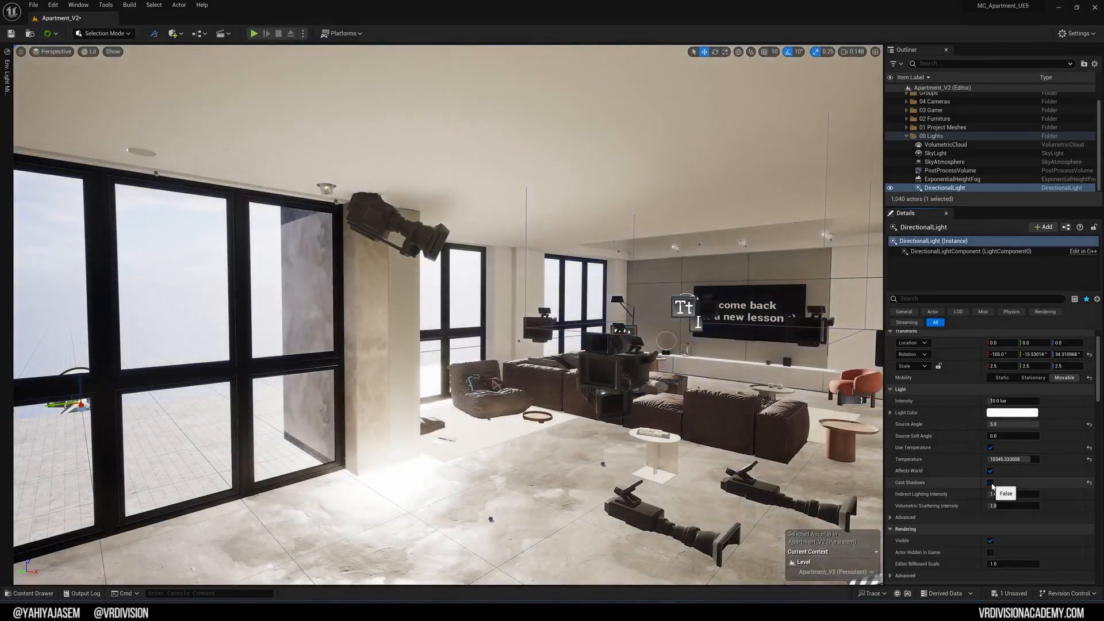
pyautogui.click(991, 483)
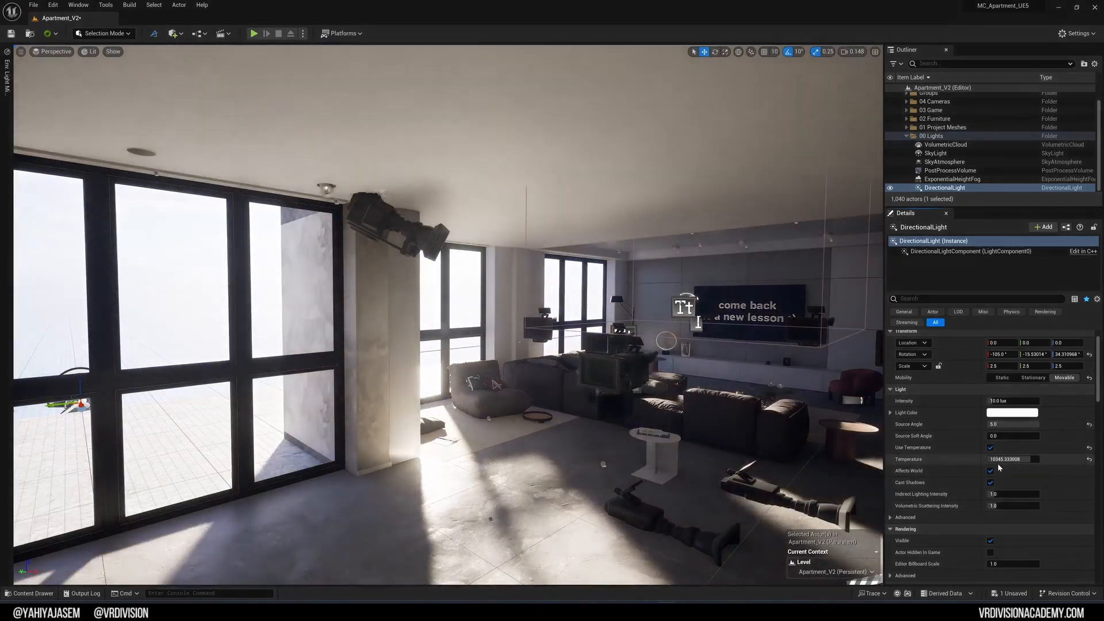
# Step: Hide the editor icons in the viewport and examine the lighting and haze in the living room and hallway
pyautogui.moveTo(730, 440); pyautogui.dragTo(840, 441, button='right')
pyautogui.press('w')
pyautogui.press('g')
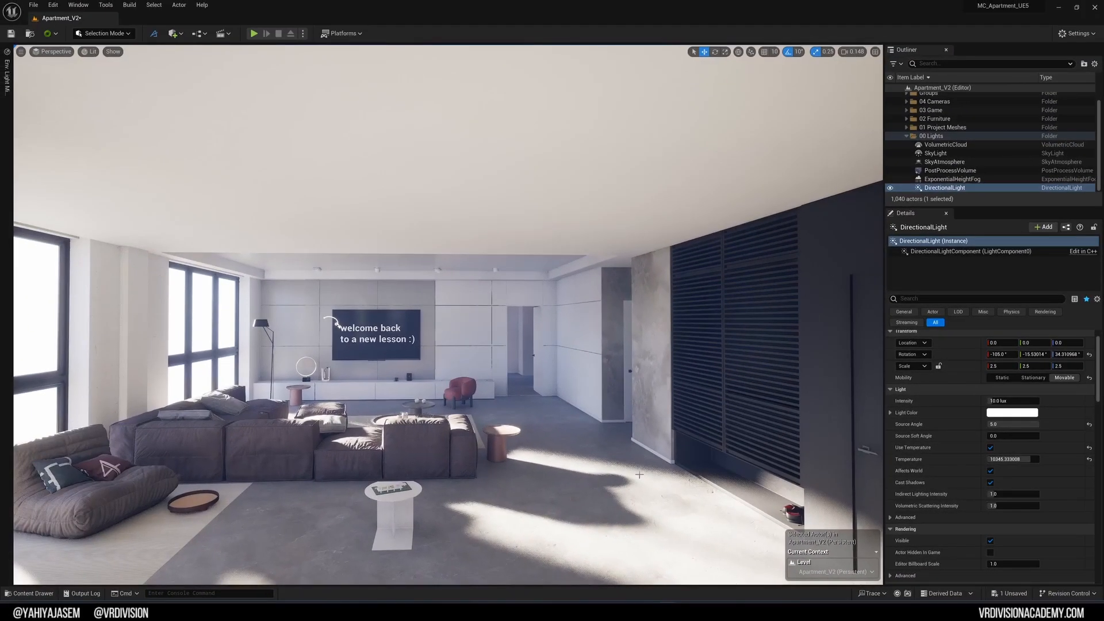
pyautogui.moveTo(611, 455); pyautogui.dragTo(638, 385)
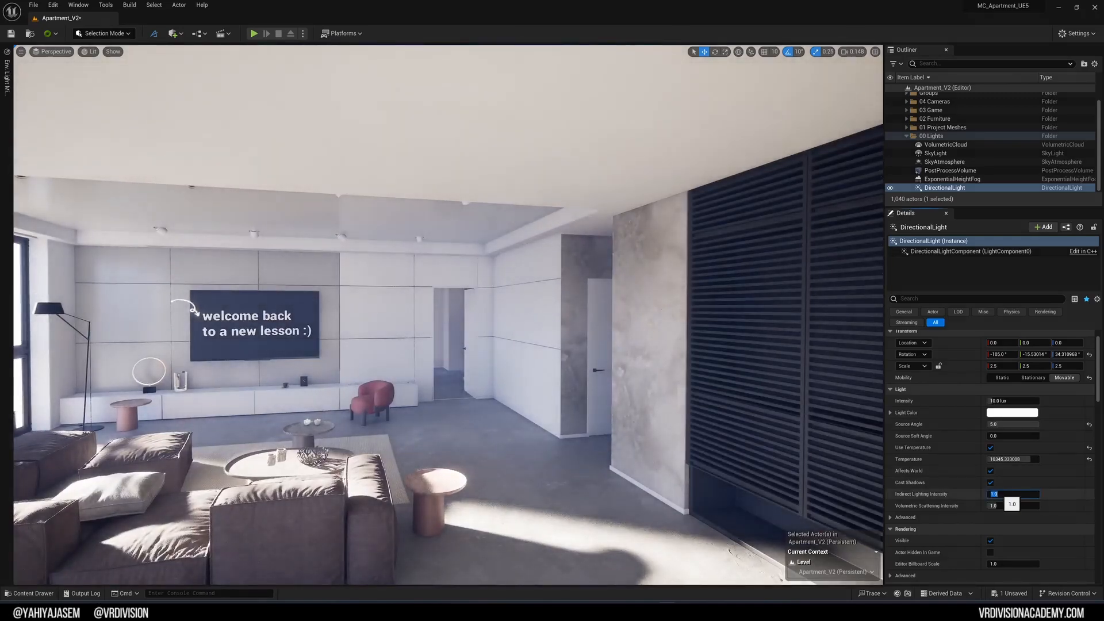
pyautogui.press('w')
pyautogui.moveTo(481, 274)
pyautogui.mouseDown(button='right')
pyautogui.moveTo(535, 275)
pyautogui.moveTo(482, 274)
pyautogui.mouseUp(button='right')
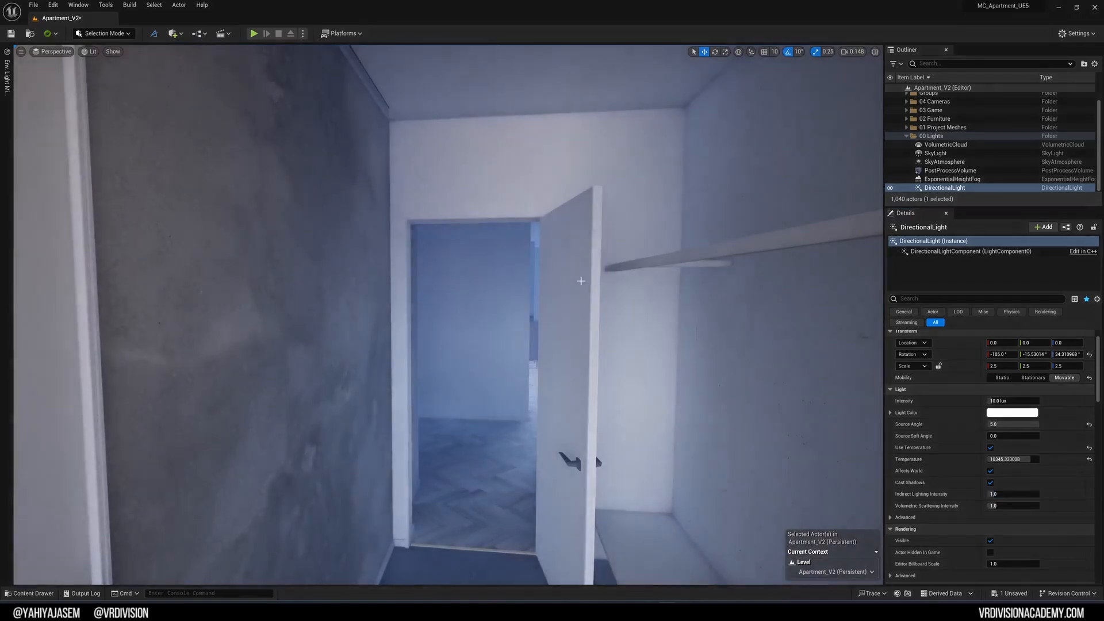
pyautogui.moveTo(581, 279); pyautogui.dragTo(523, 333)
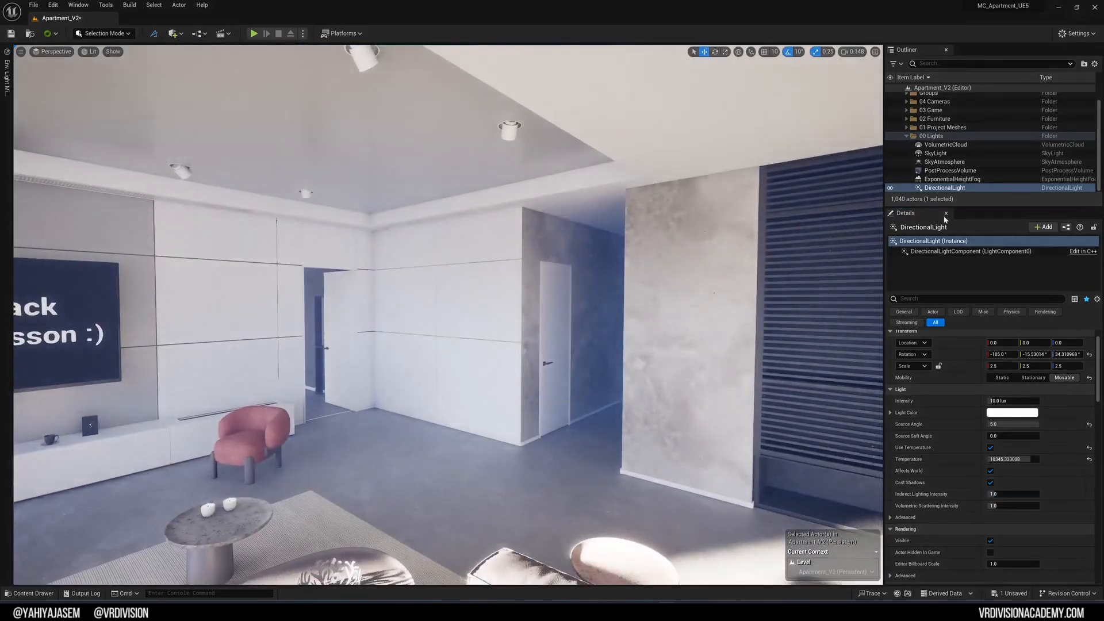
# Step: Set the Fog Density of the ExponentialHeightFog to 0
pyautogui.click(952, 145)
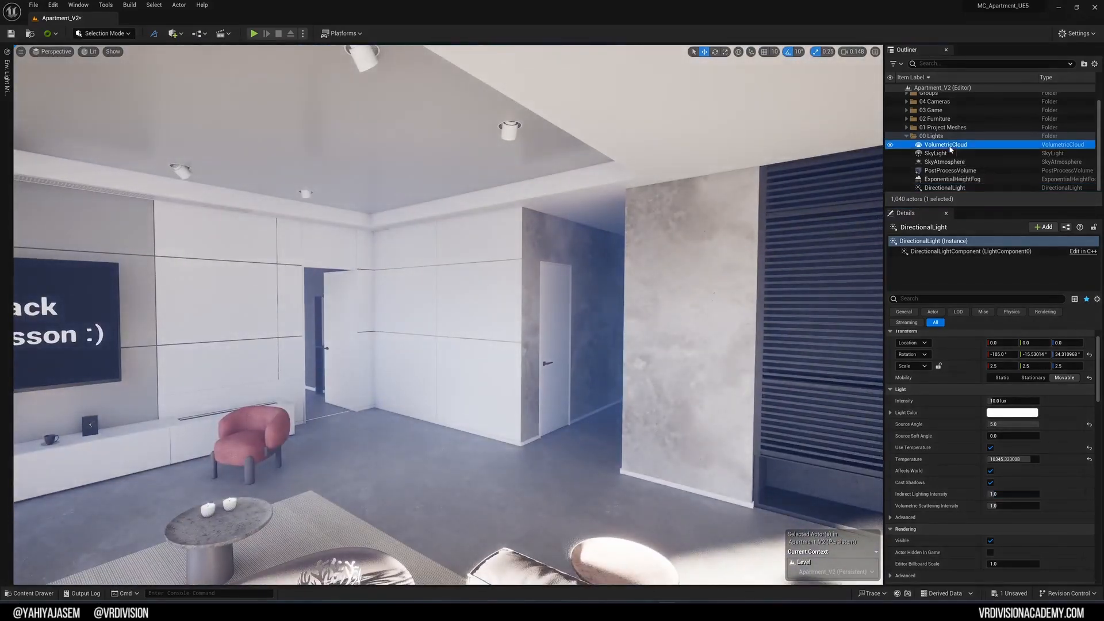
pyautogui.click(953, 179)
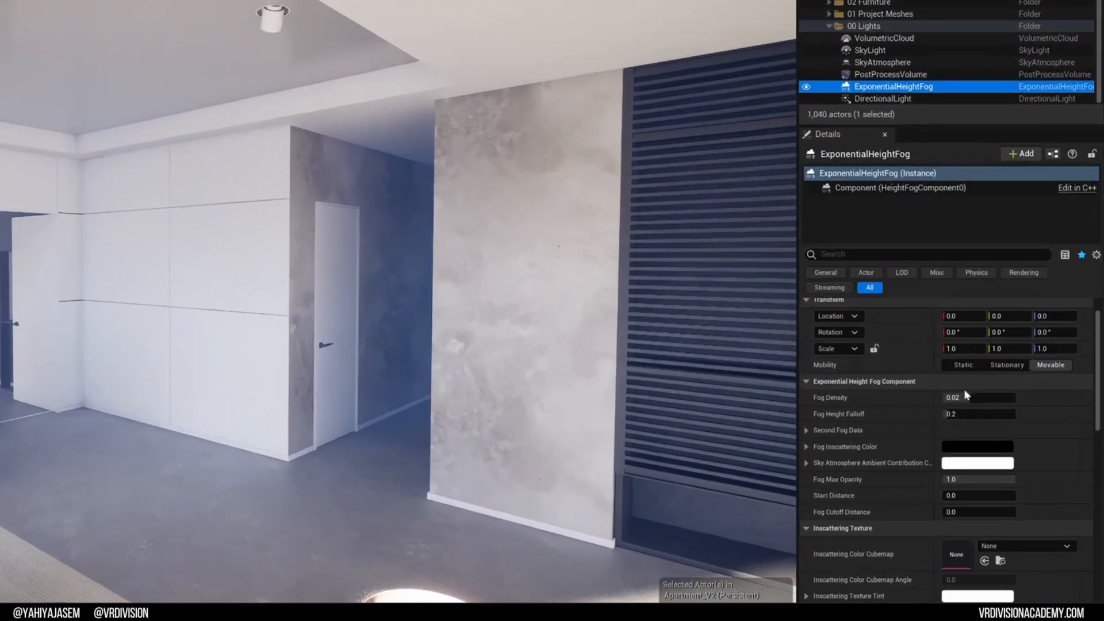
pyautogui.click(966, 396)
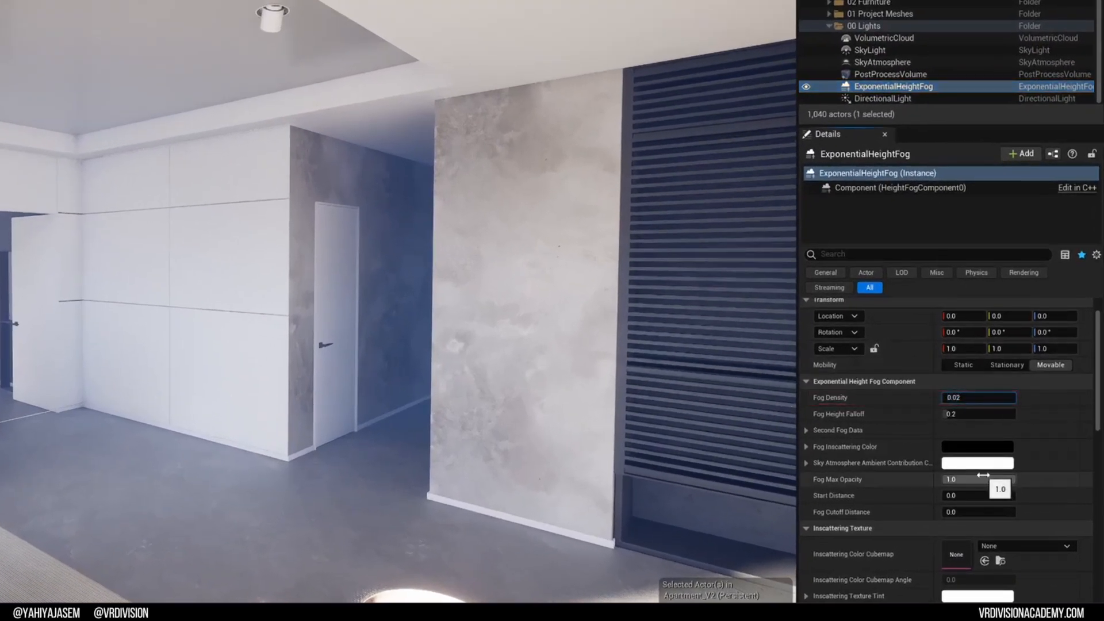
pyautogui.write('0')
pyautogui.press('Return')
pyautogui.moveTo(748, 475); pyautogui.dragTo(437, 475, button='right')
# Step: Enable Volumetric Fog on the ExponentialHeightFog and inspect the hallway
pyautogui.scroll(-1, 942, 475)
pyautogui.scroll(-5, 941, 475)
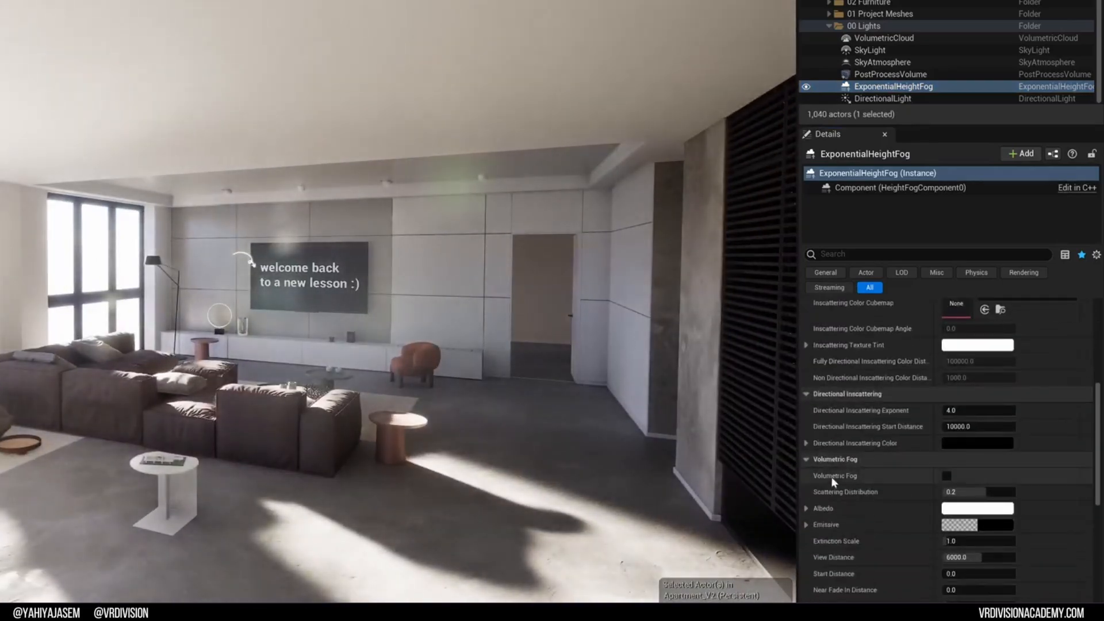
pyautogui.click(947, 477)
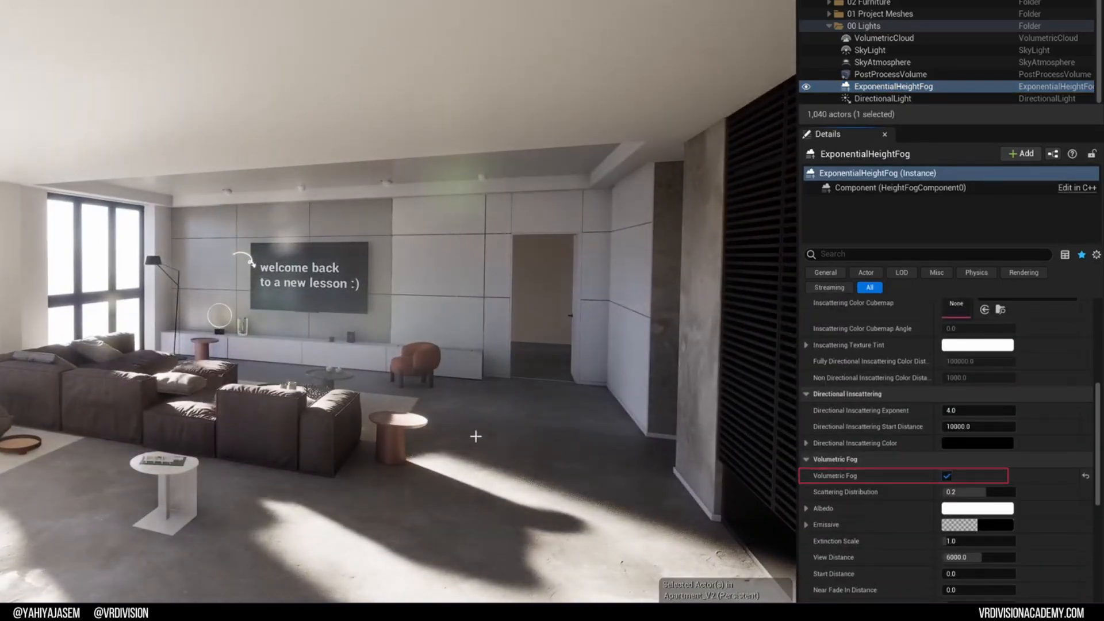
pyautogui.press('w')
pyautogui.moveTo(476, 437)
pyautogui.mouseDown(button='right')
pyautogui.moveTo(632, 436)
pyautogui.moveTo(477, 436)
pyautogui.mouseUp(button='right')
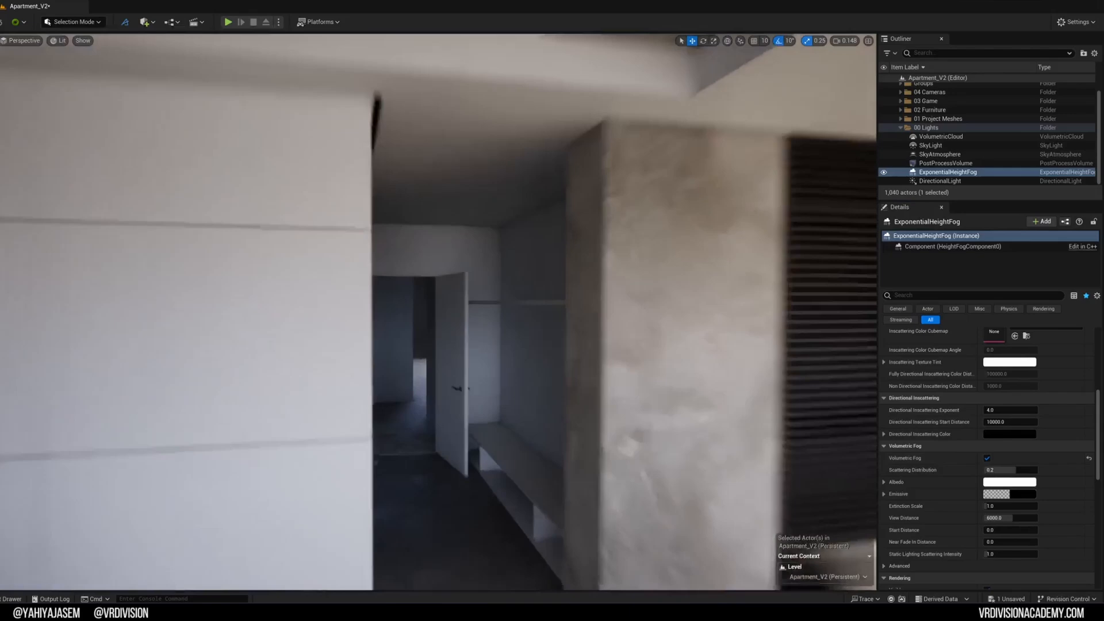
pyautogui.moveTo(621, 411); pyautogui.dragTo(629, 412, button='right')
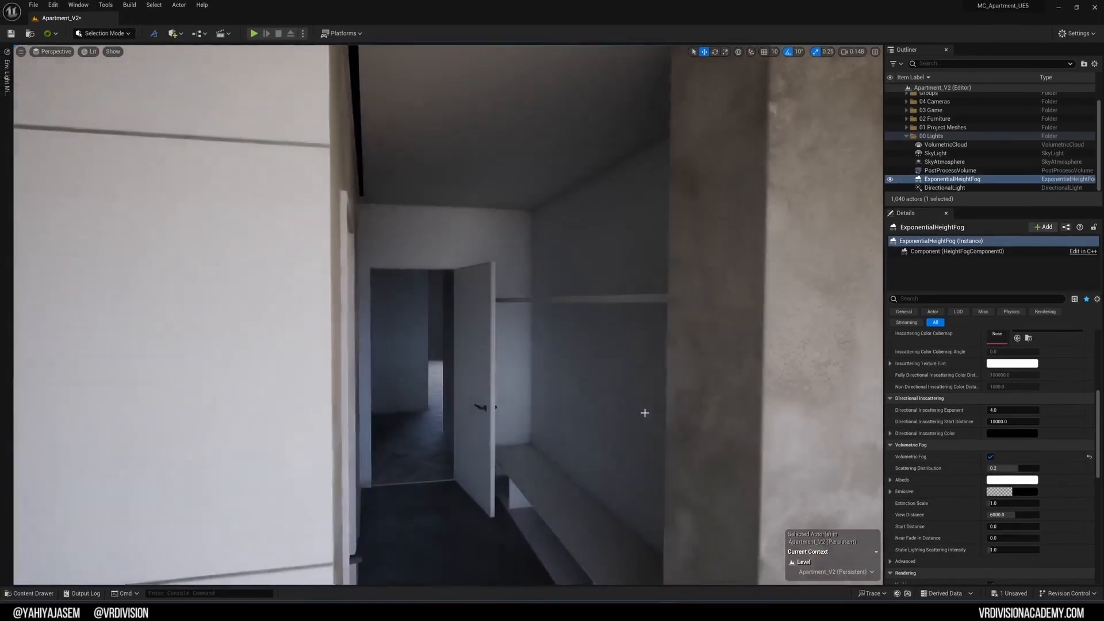
# Step: Rotate the sun so low warm light falls on the living room's shutters, and select the PostProcessVolume
pyautogui.hotkey('ctrl', 'l')
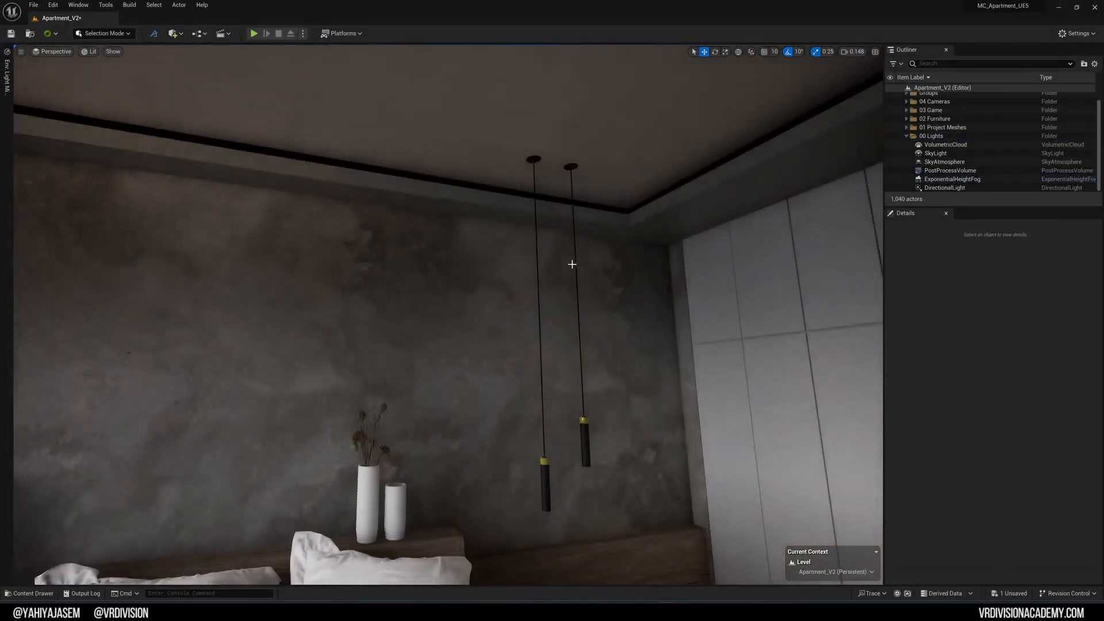
pyautogui.click(950, 170)
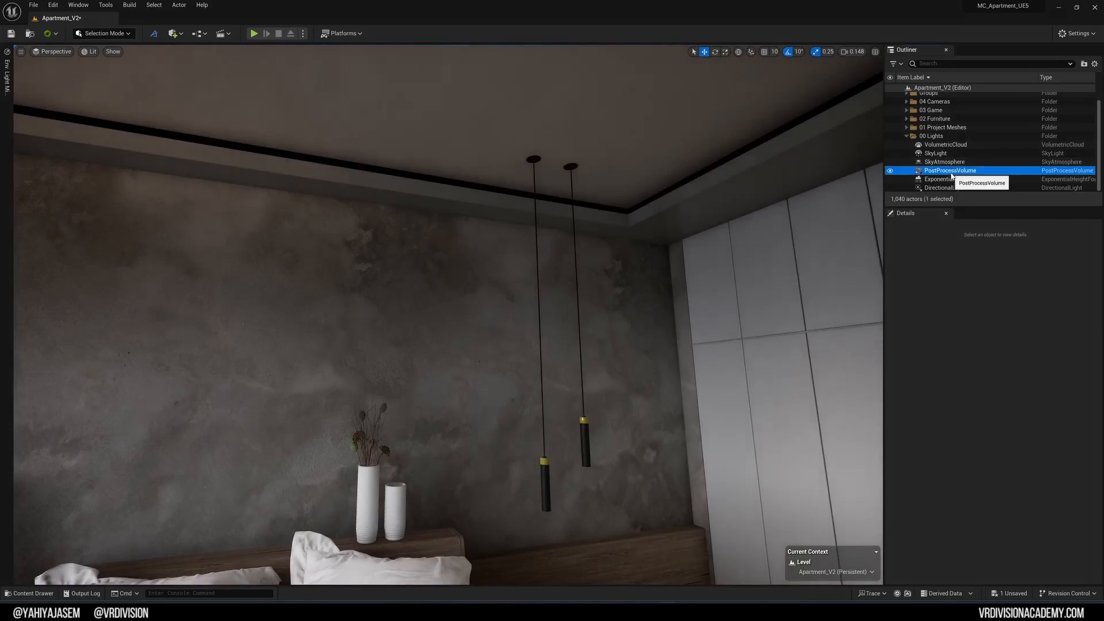
pyautogui.scroll(5, 978, 344)
pyautogui.moveTo(707, 407); pyautogui.dragTo(627, 304, button='right')
pyautogui.press('w')
pyautogui.press('w')
pyautogui.press('w')
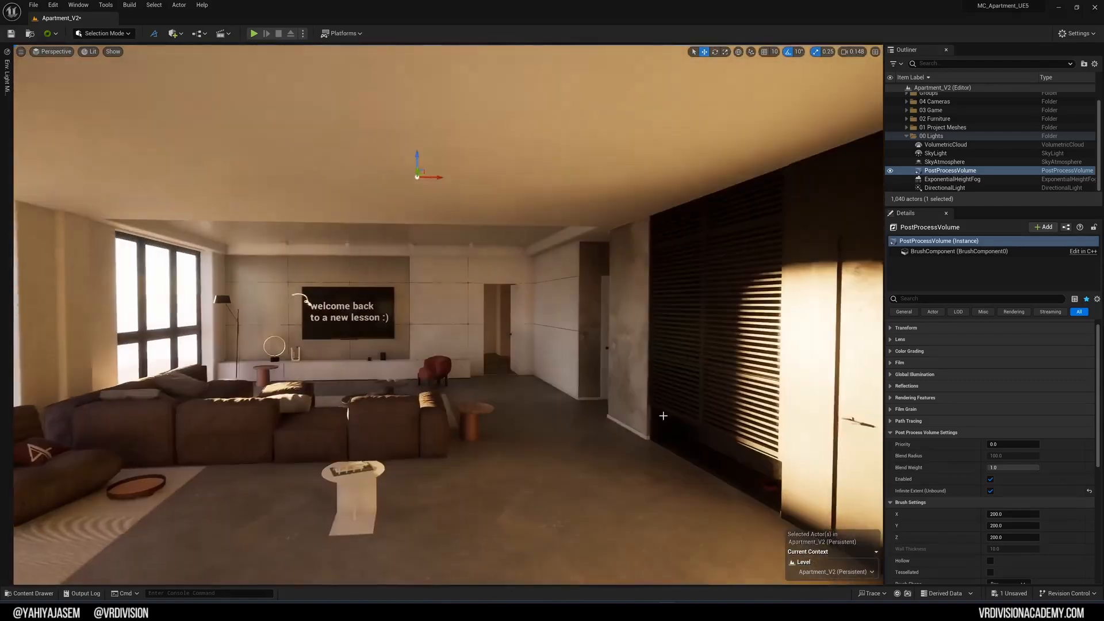
# Step: Collapse the Post Process Volume Settings, Brush Settings and Replication sections of the PostProcessVolume
pyautogui.click(902, 433)
pyautogui.click(903, 444)
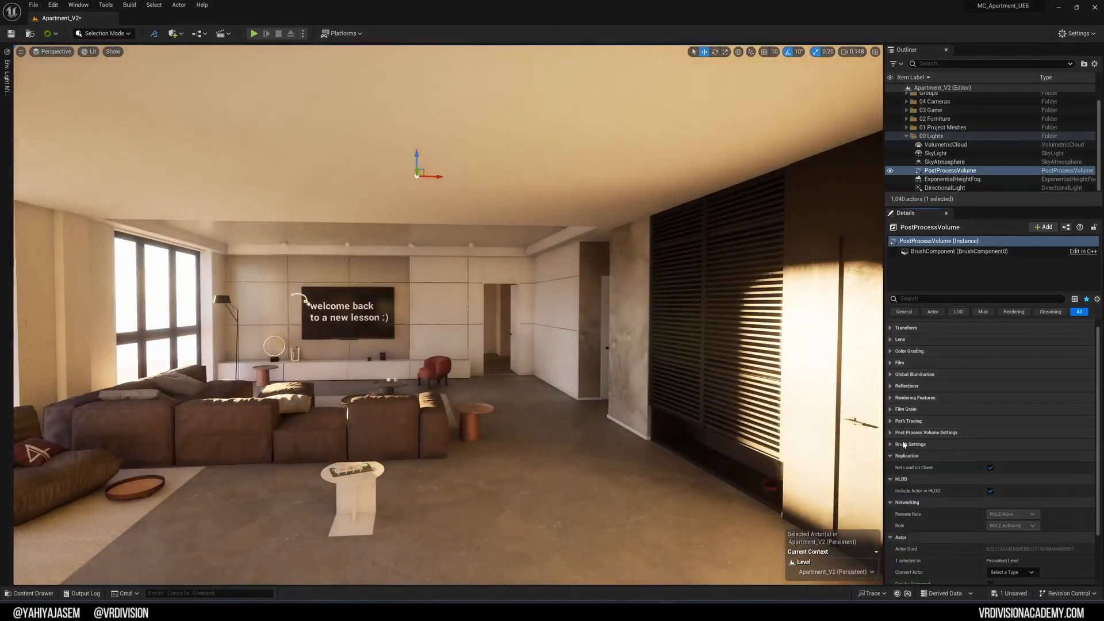
pyautogui.click(906, 456)
pyautogui.scroll(1, 897, 393)
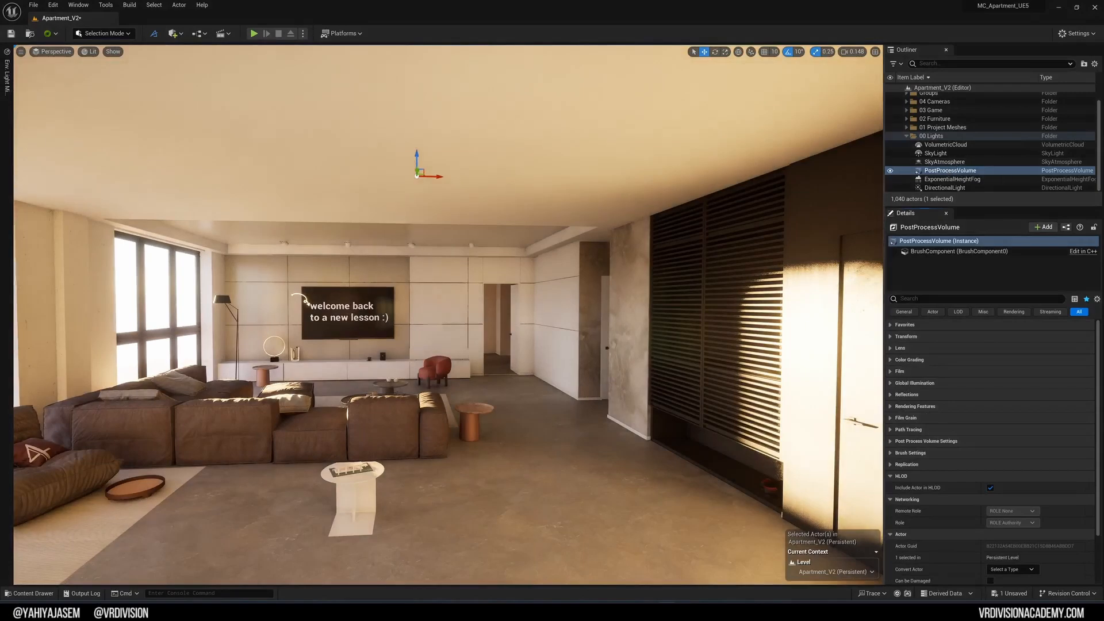
# Step: Examine how the automatic exposure adapts between the bright sky outside and the dark interior of the apartment
pyautogui.press('f')
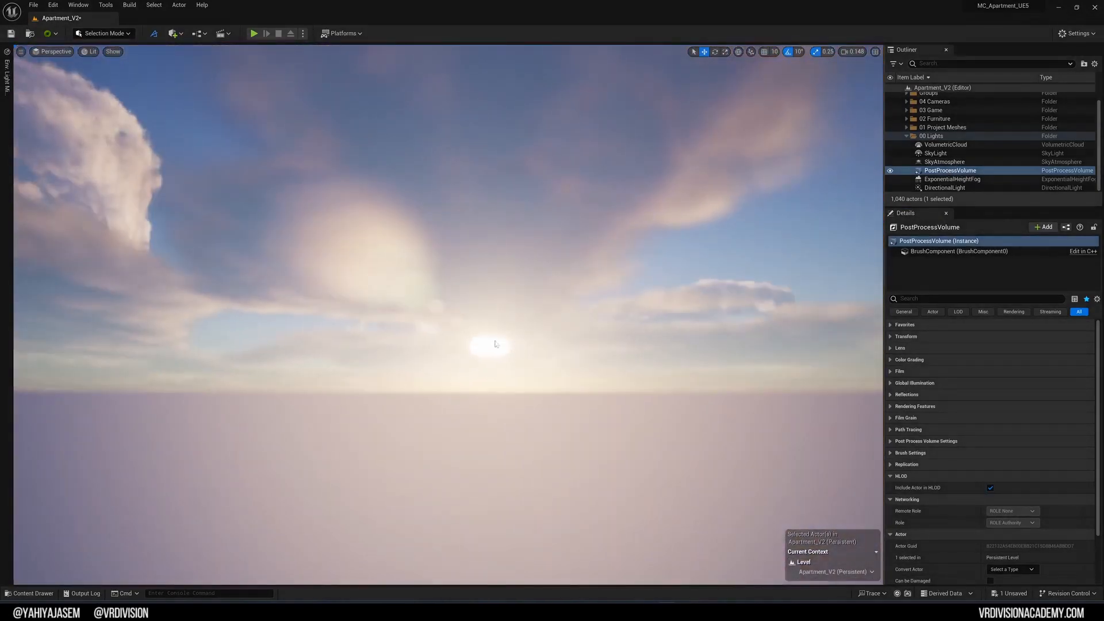
pyautogui.moveTo(496, 344); pyautogui.dragTo(533, 392, button='right')
pyautogui.moveTo(473, 353); pyautogui.dragTo(816, 358, button='right')
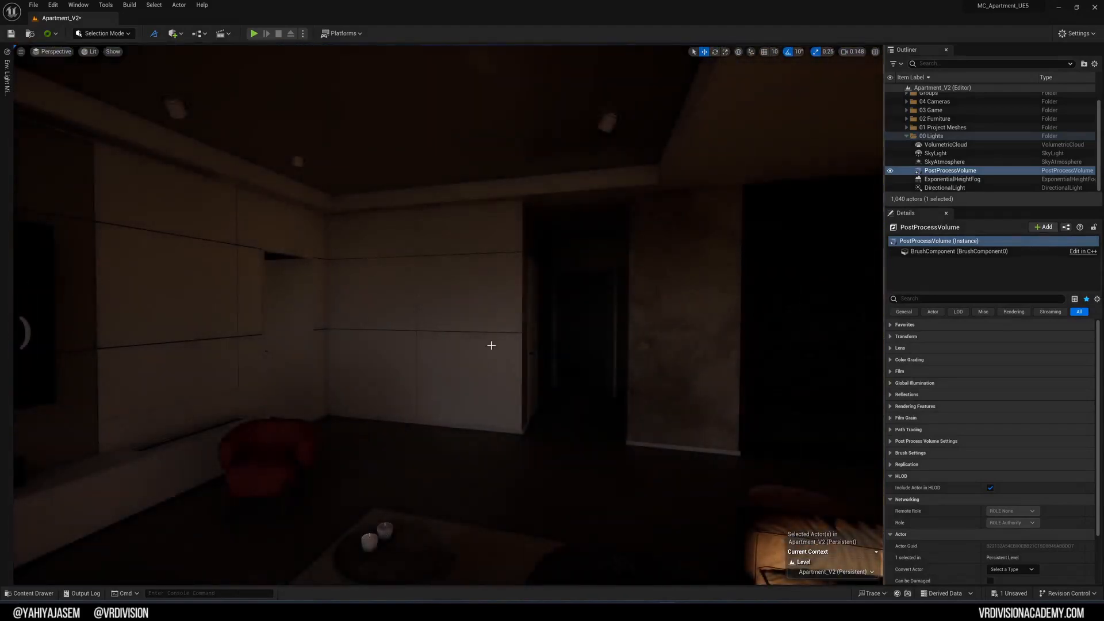
pyautogui.moveTo(484, 365); pyautogui.dragTo(557, 384, button='right')
pyautogui.moveTo(364, 377); pyautogui.dragTo(278, 348, button='right')
pyautogui.moveTo(465, 273); pyautogui.dragTo(538, 276, button='right')
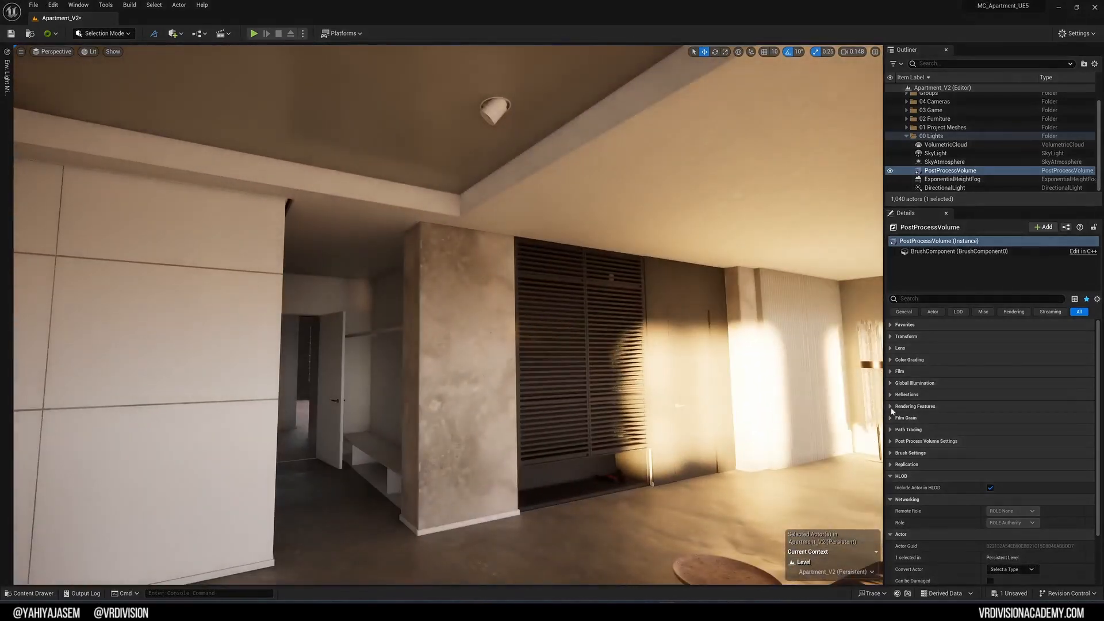
pyautogui.press('w')
pyautogui.moveTo(738, 374); pyautogui.dragTo(690, 426, button='right')
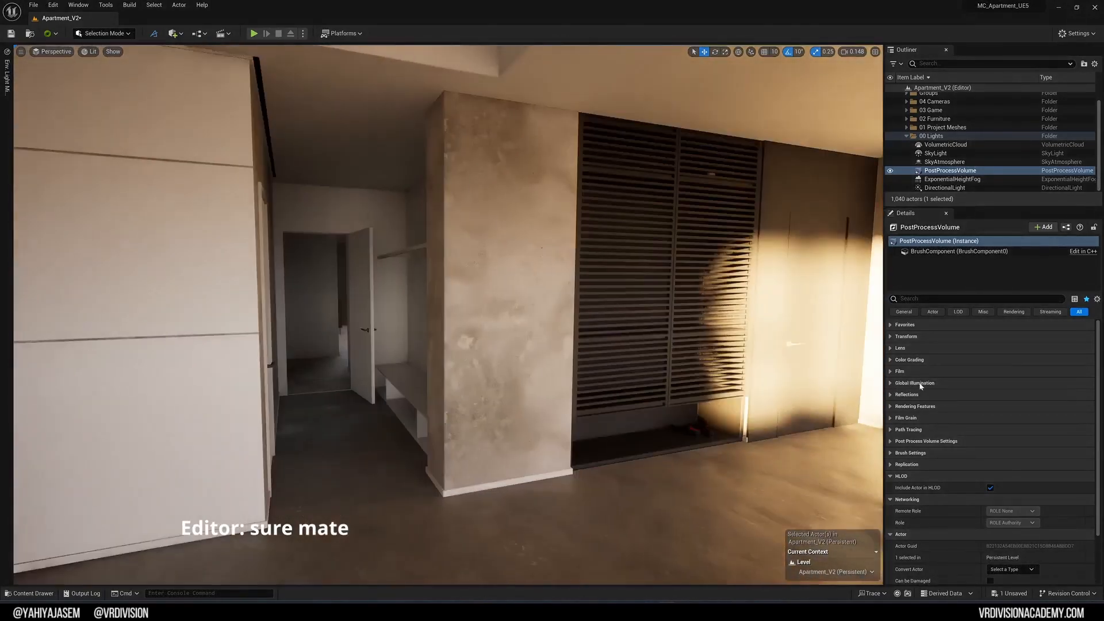
# Step: Enable the Metering Mode and Exposure Compensation overrides in the PostProcessVolume's lens exposure settings, with metering set to Manual
pyautogui.click(896, 348)
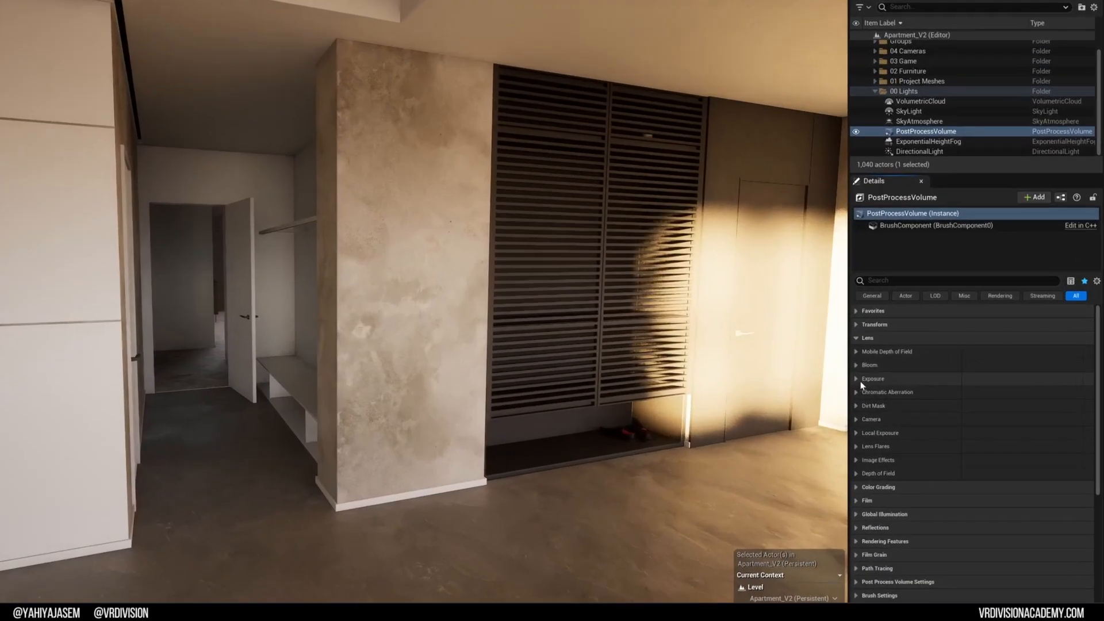
pyautogui.click(863, 379)
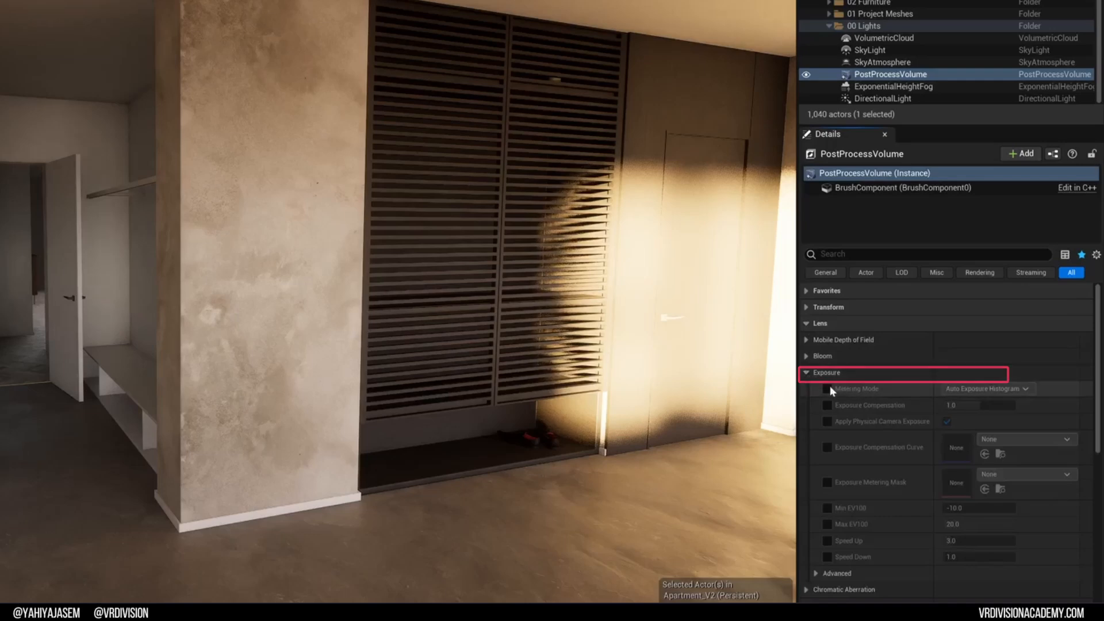
pyautogui.click(829, 388)
pyautogui.click(828, 405)
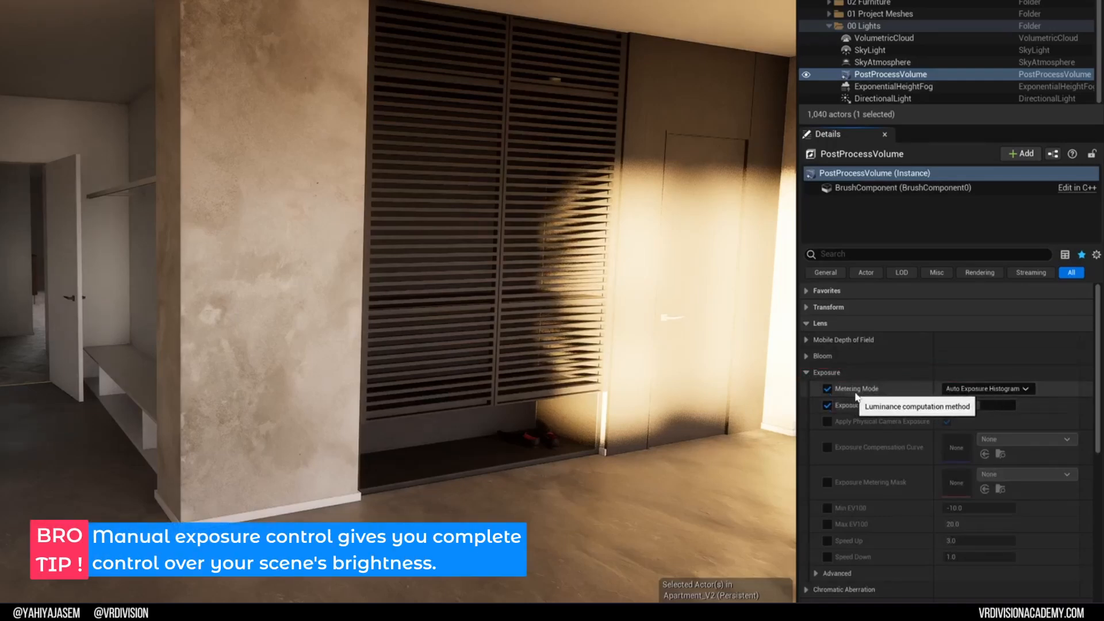
pyautogui.click(968, 391)
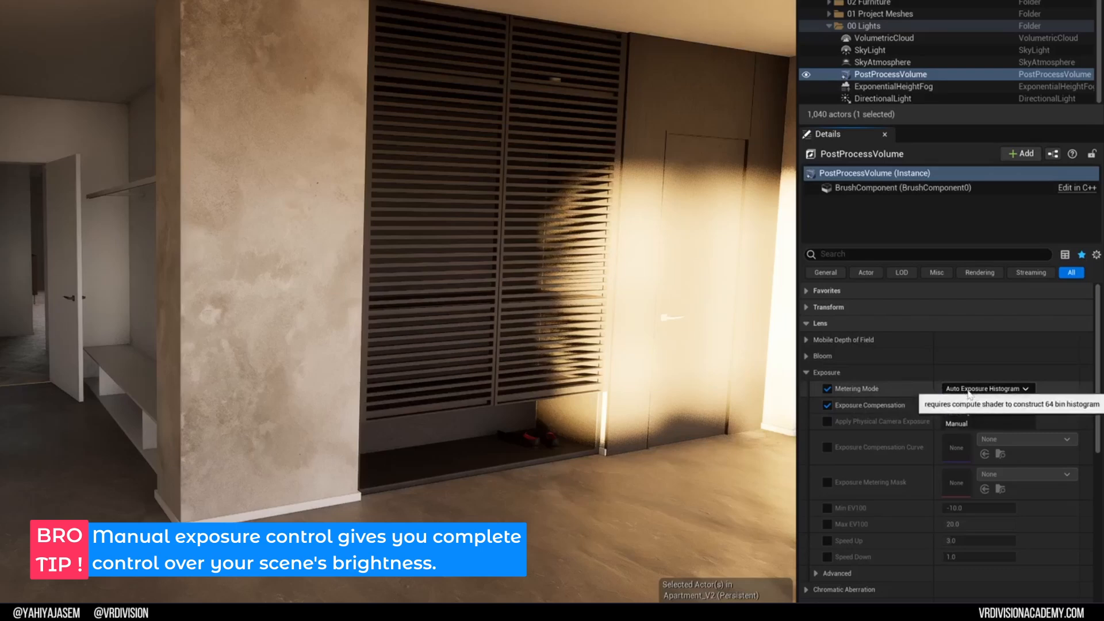
pyautogui.click(971, 423)
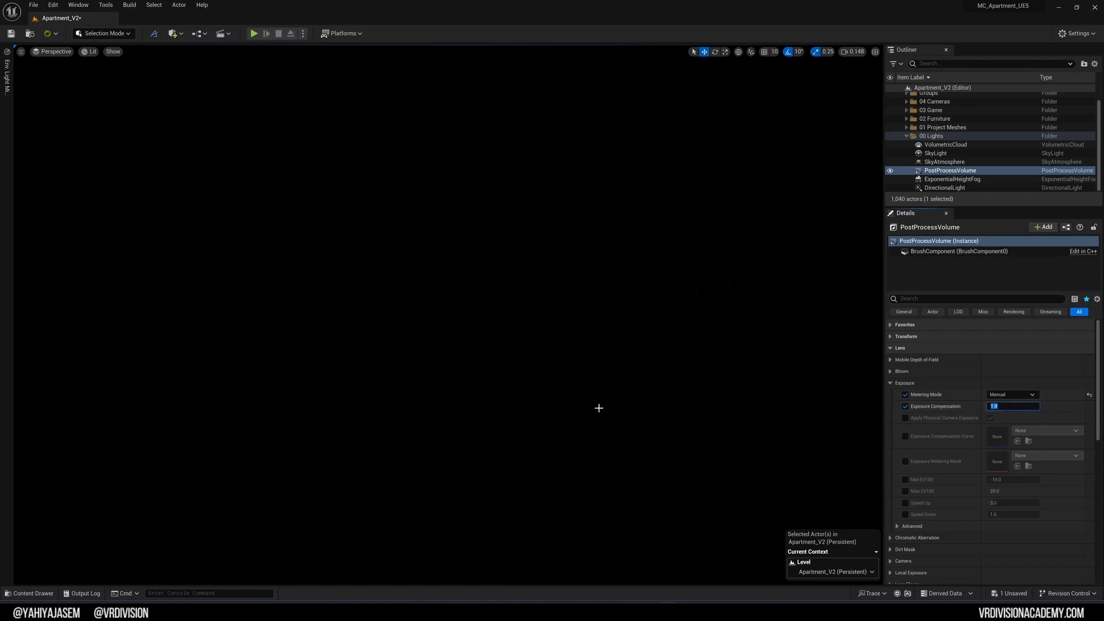
# Step: Try Exposure Compensation values of 9 and 13 and compare the brightness of the living room and kitchen
pyautogui.write('9')
pyautogui.press('Return')
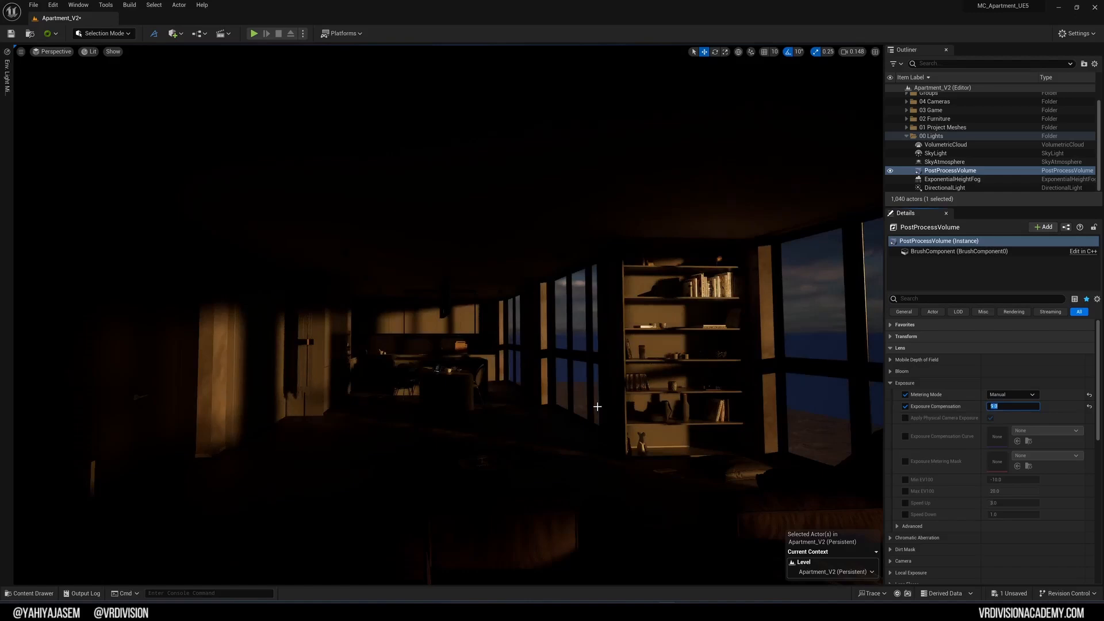
pyautogui.moveTo(598, 406); pyautogui.dragTo(497, 417, button='right')
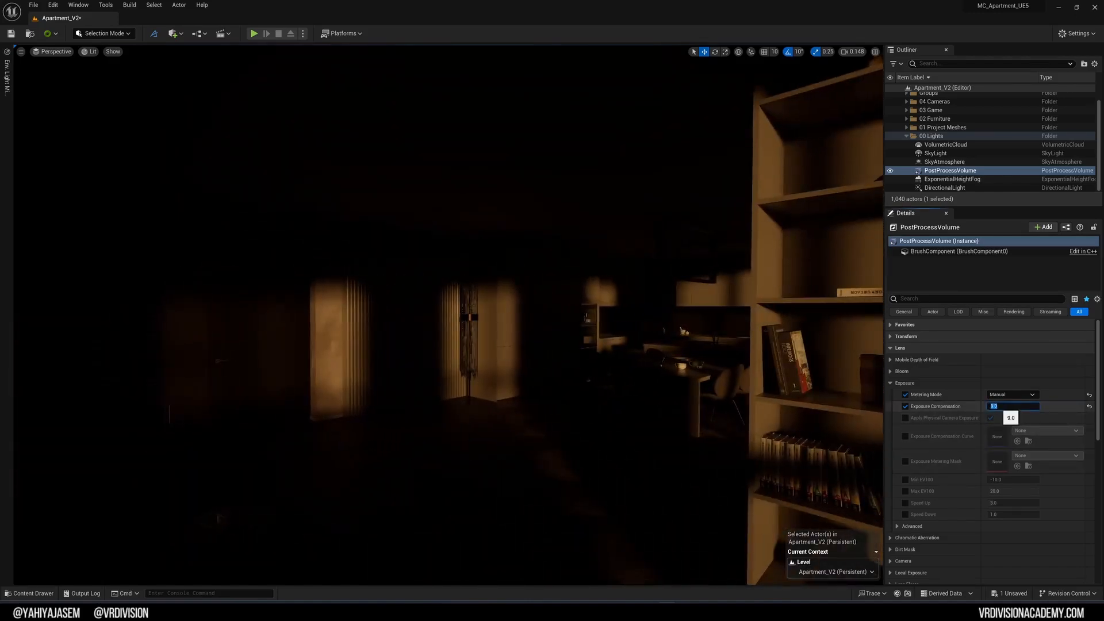
pyautogui.click(1013, 406)
pyautogui.write('13')
pyautogui.press('Return')
pyautogui.moveTo(773, 325); pyautogui.dragTo(828, 325, button='right')
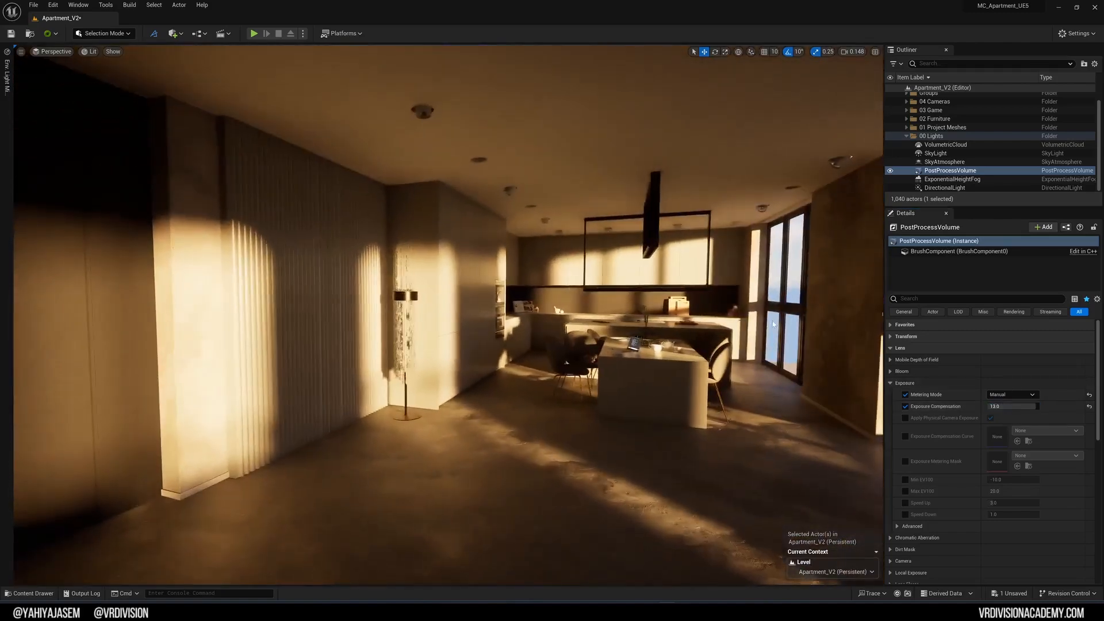
# Step: Set the PostProcessVolume's Exposure Compensation to 10 and check the fixed brightness around the living room and kitchen
pyautogui.click(991, 406)
pyautogui.write('10')
pyautogui.press('Return')
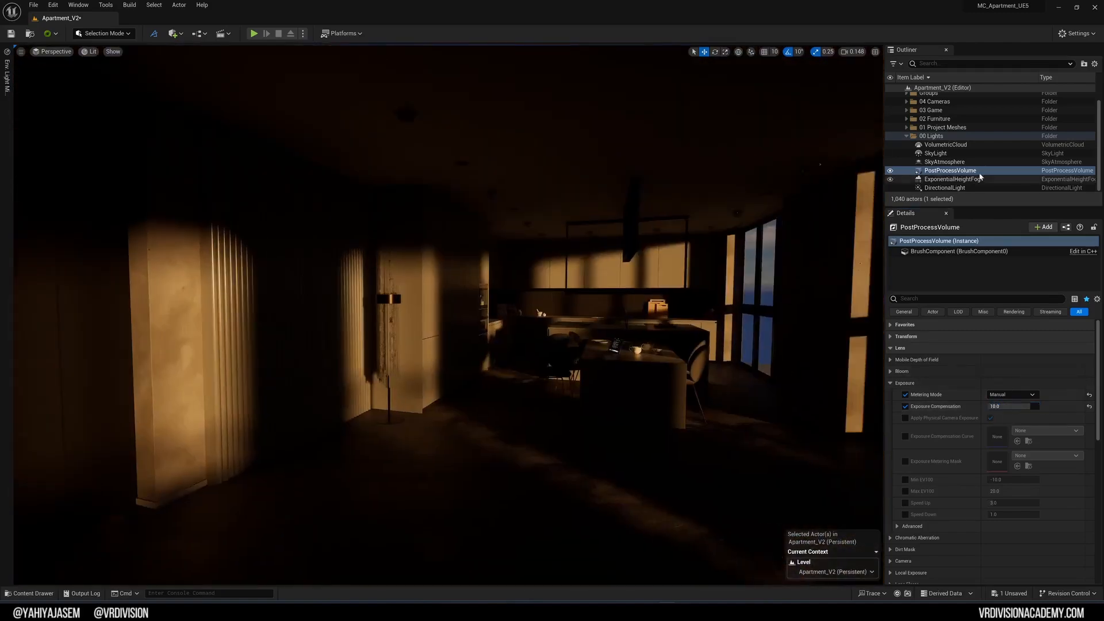
pyautogui.moveTo(673, 222); pyautogui.dragTo(644, 215, button='right')
pyautogui.moveTo(595, 244); pyautogui.dragTo(647, 244, button='right')
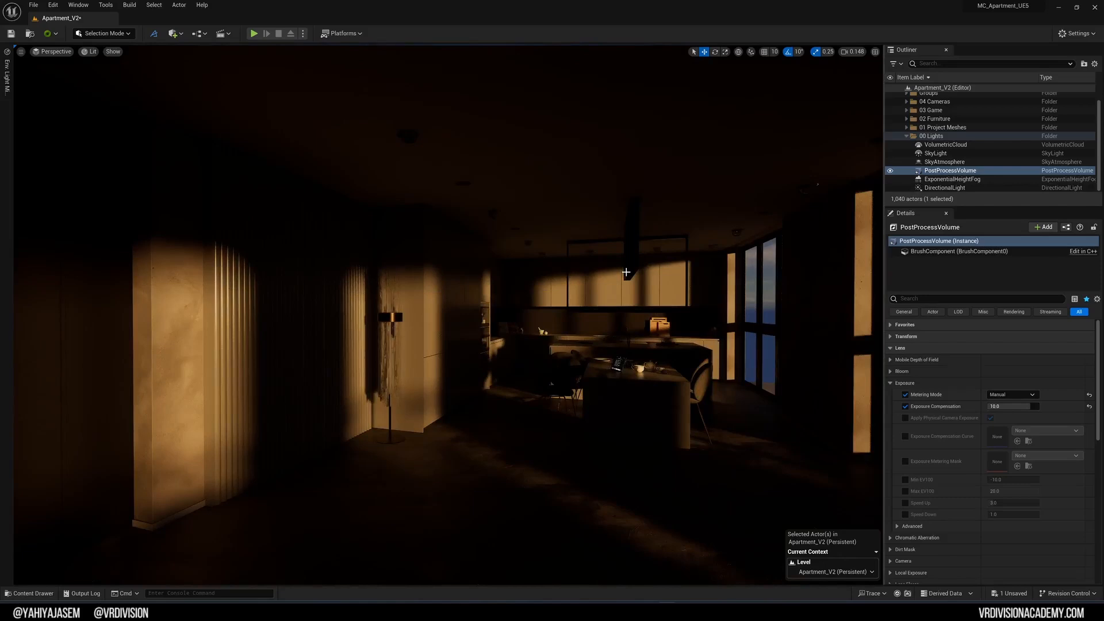
pyautogui.moveTo(631, 278); pyautogui.dragTo(566, 306, button='right')
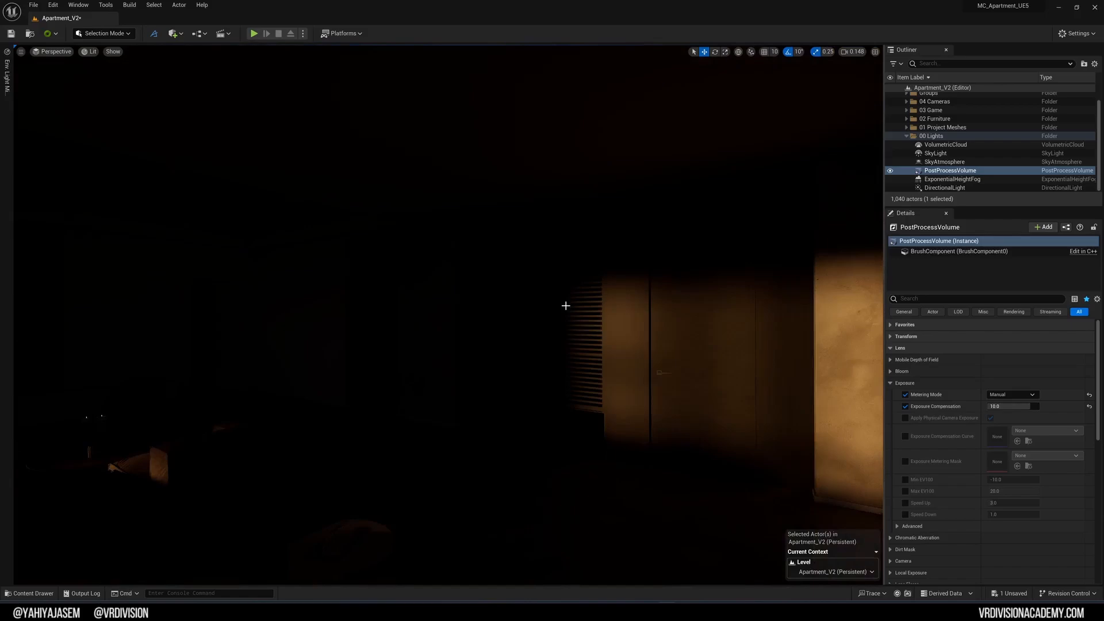
pyautogui.moveTo(575, 299); pyautogui.dragTo(795, 299, button='right')
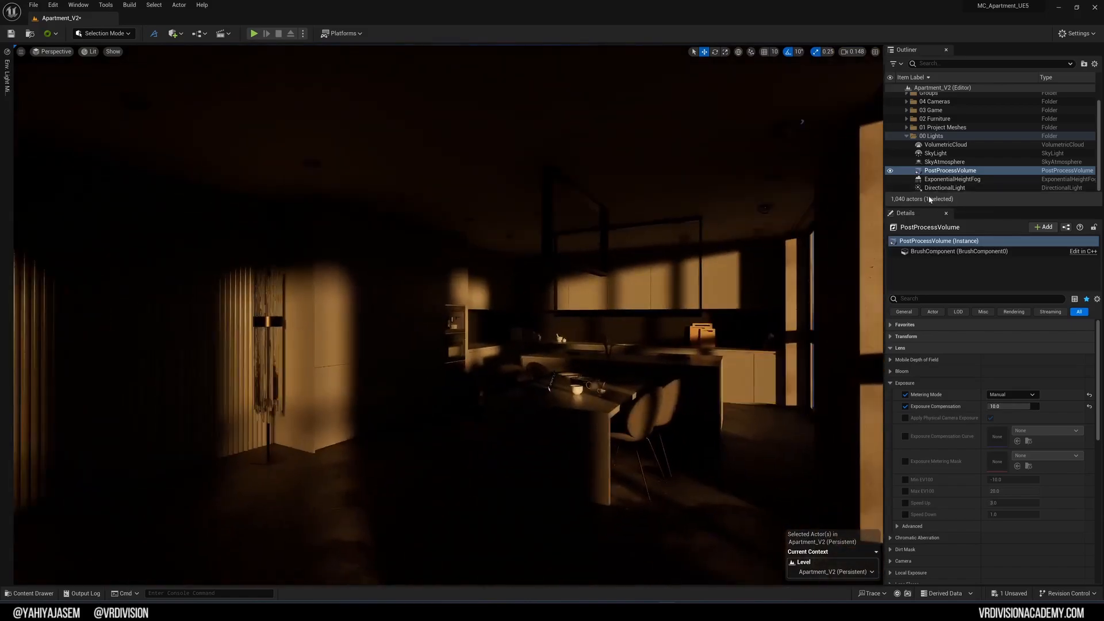
# Step: Try Indirect Lighting Intensity values of 10, 50 and 3 on the DirectionalLight while viewing the kitchen
pyautogui.click(938, 188)
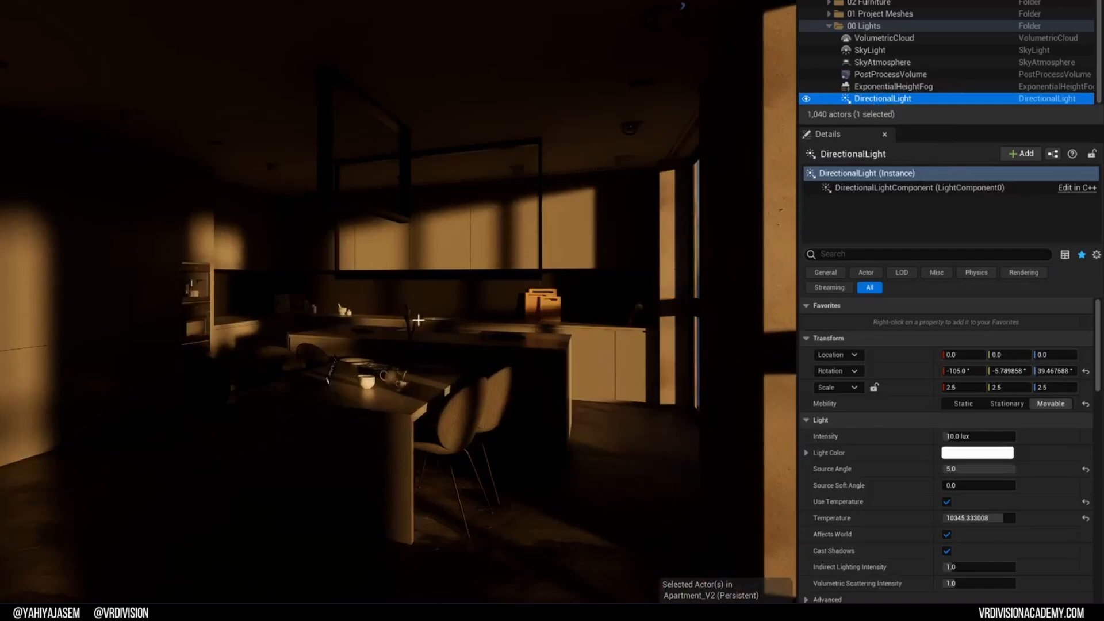
pyautogui.press('w')
pyautogui.moveTo(583, 450)
pyautogui.mouseDown(button='right')
pyautogui.moveTo(670, 428)
pyautogui.moveTo(583, 451)
pyautogui.mouseUp(button='right')
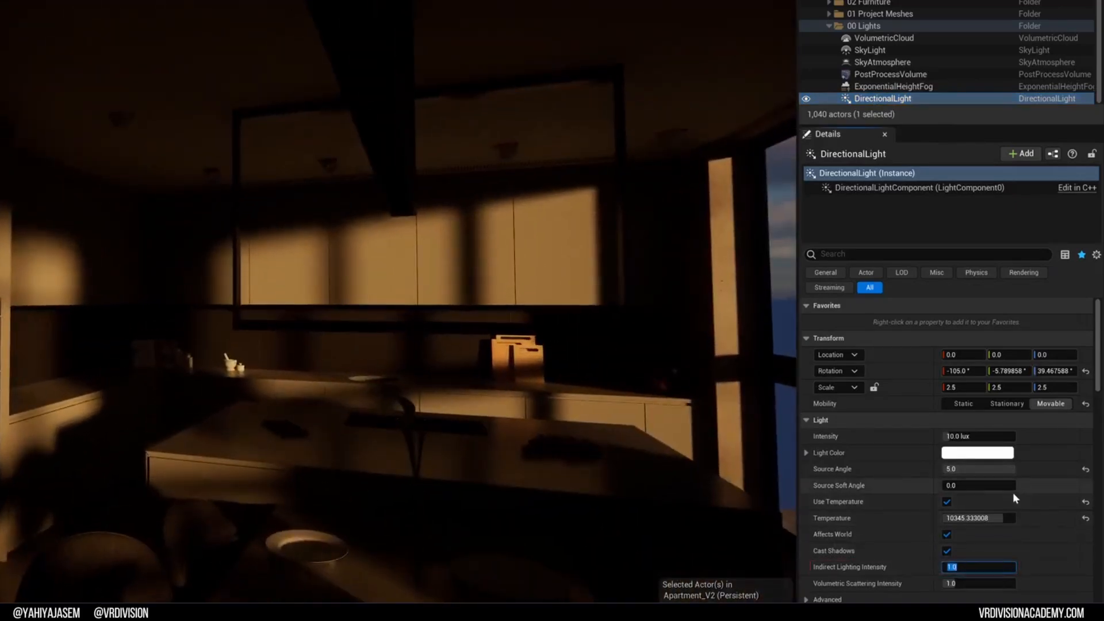
pyautogui.write('10')
pyautogui.press('Return')
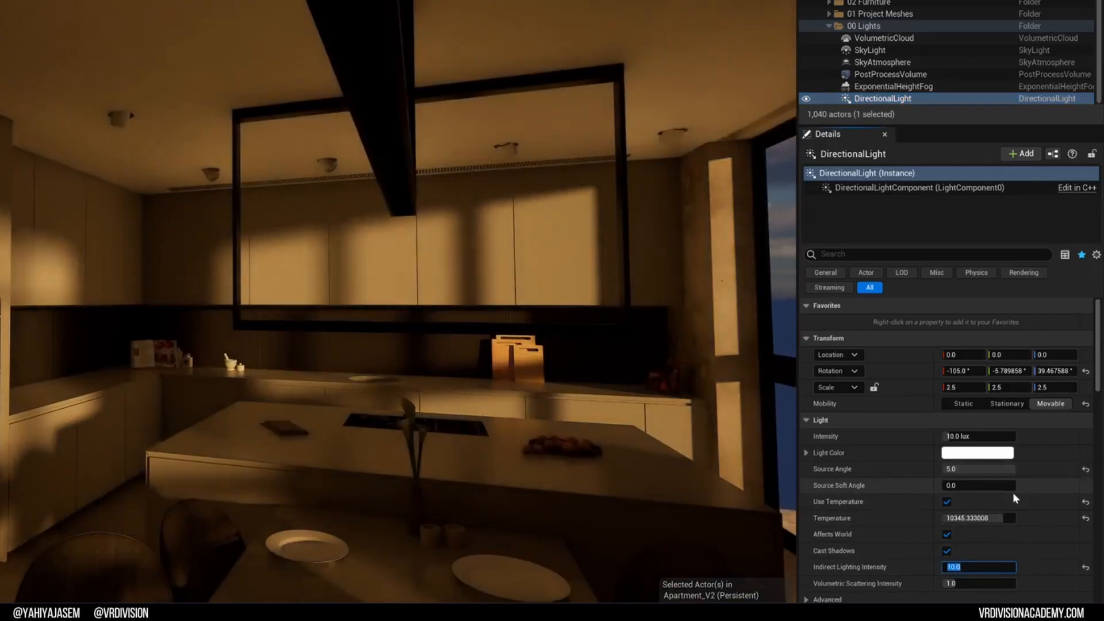
pyautogui.write('50')
pyautogui.press('Return')
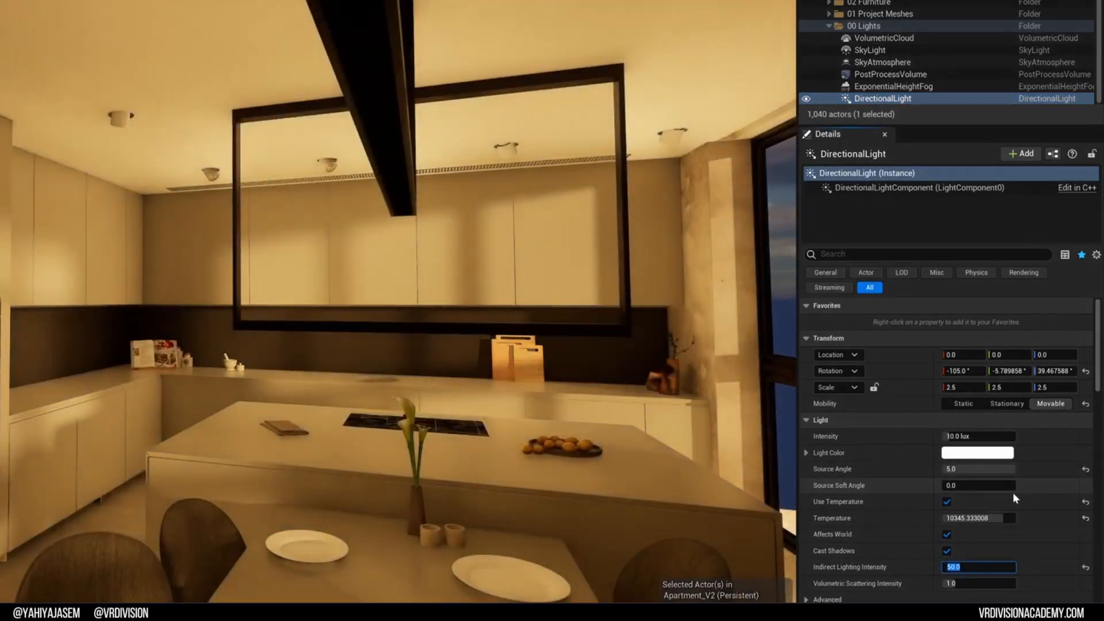
pyautogui.write('3')
pyautogui.press('Return')
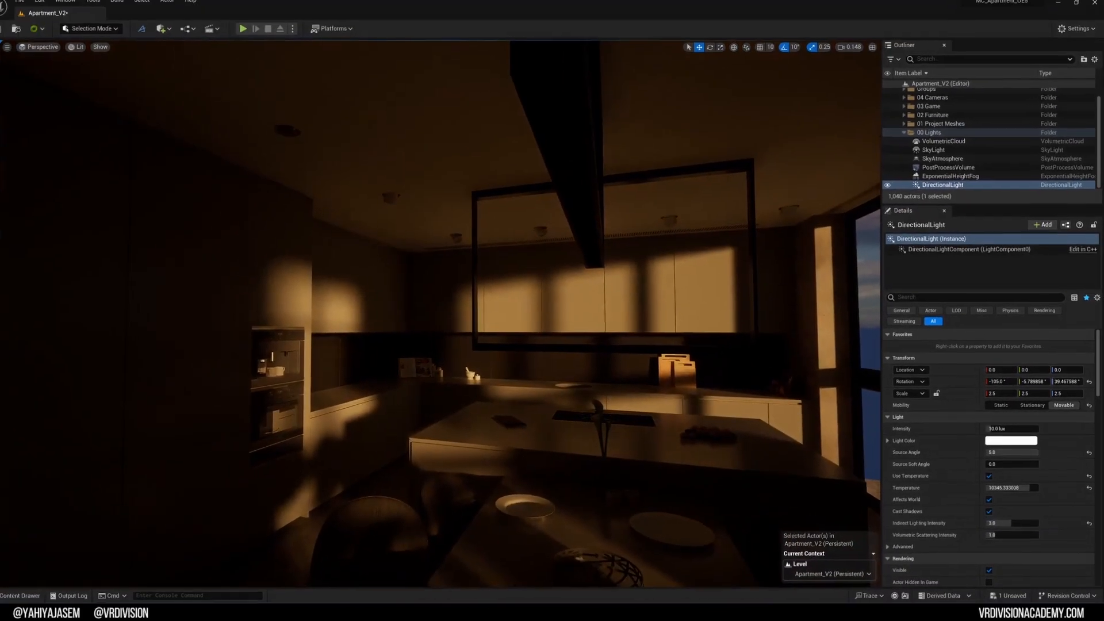
# Step: Deselect everything and rotate the sun to about -31° on Y and 56° on Z, lighting the kitchen counter
pyautogui.rightClick(603, 292)
pyautogui.press('Escape')
pyautogui.press('Escape')
pyautogui.hotkey('ctrl', 'l')
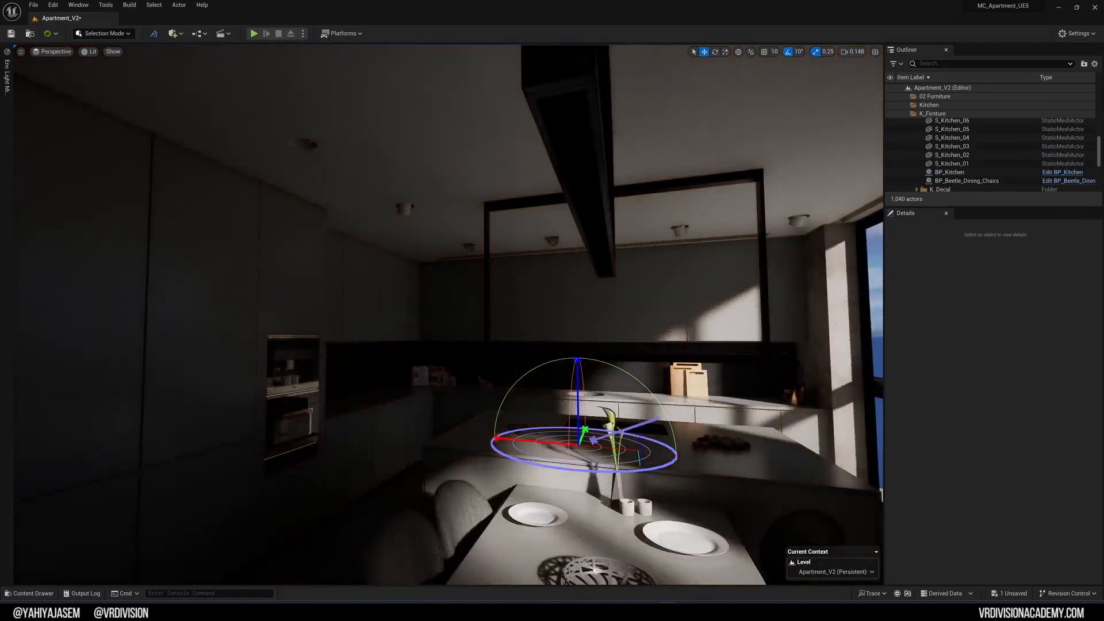
pyautogui.moveTo(575, 288); pyautogui.dragTo(601, 288, button='right')
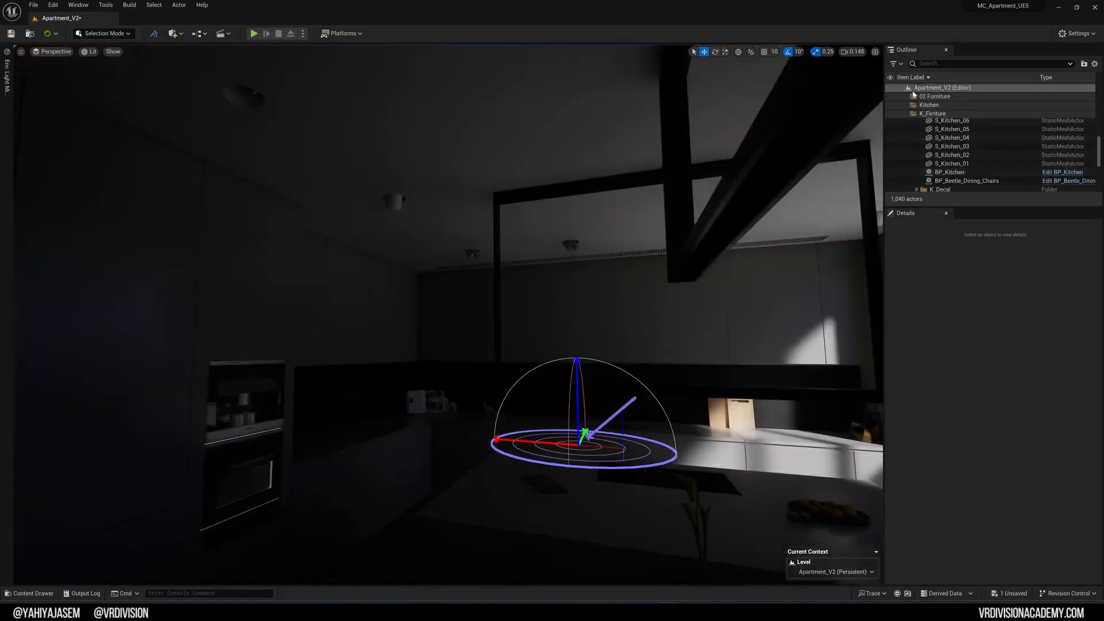
# Step: Find the DirectionalLight by searching the actors for "dire", lock its details in view, and clear the search
pyautogui.click(908, 89)
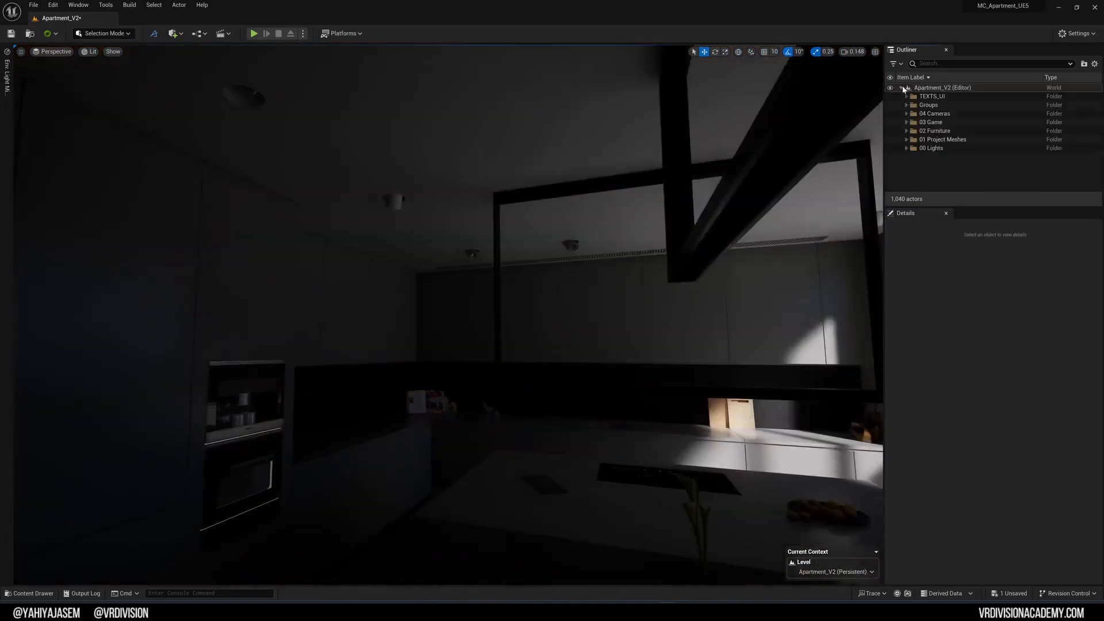
pyautogui.click(901, 88)
pyautogui.click(901, 88)
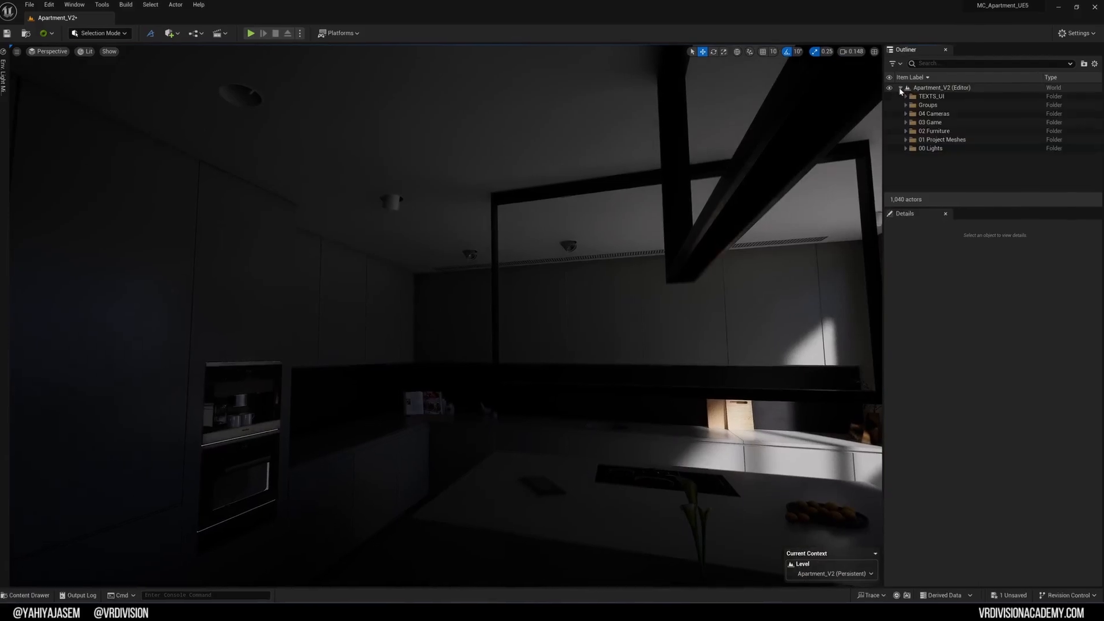
pyautogui.scroll(3, 869, 176)
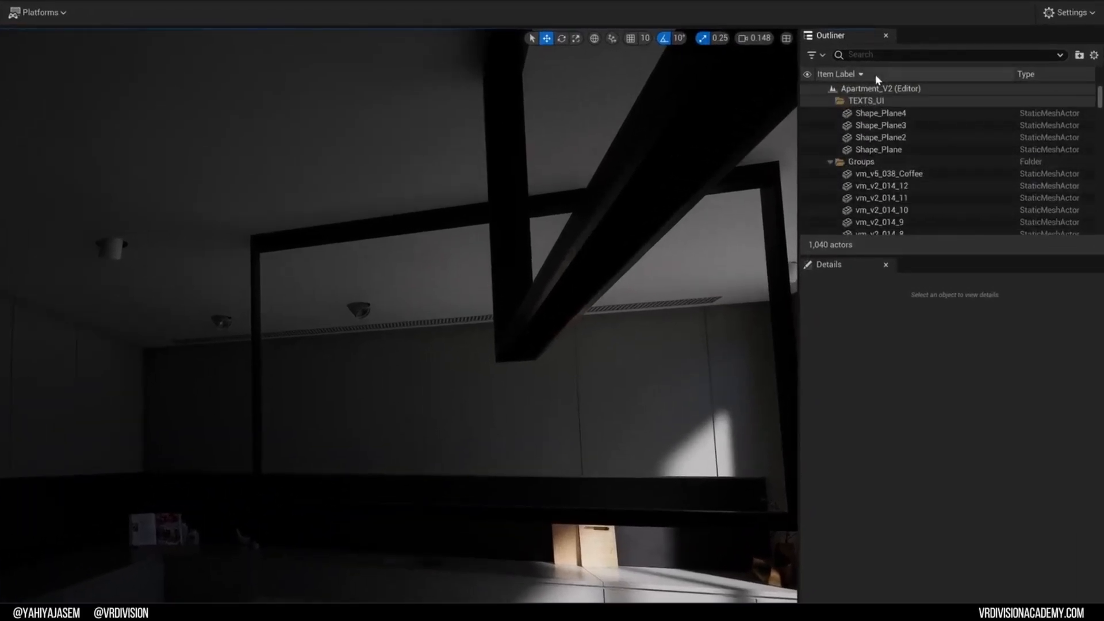
pyautogui.click(877, 55)
pyautogui.write('dire')
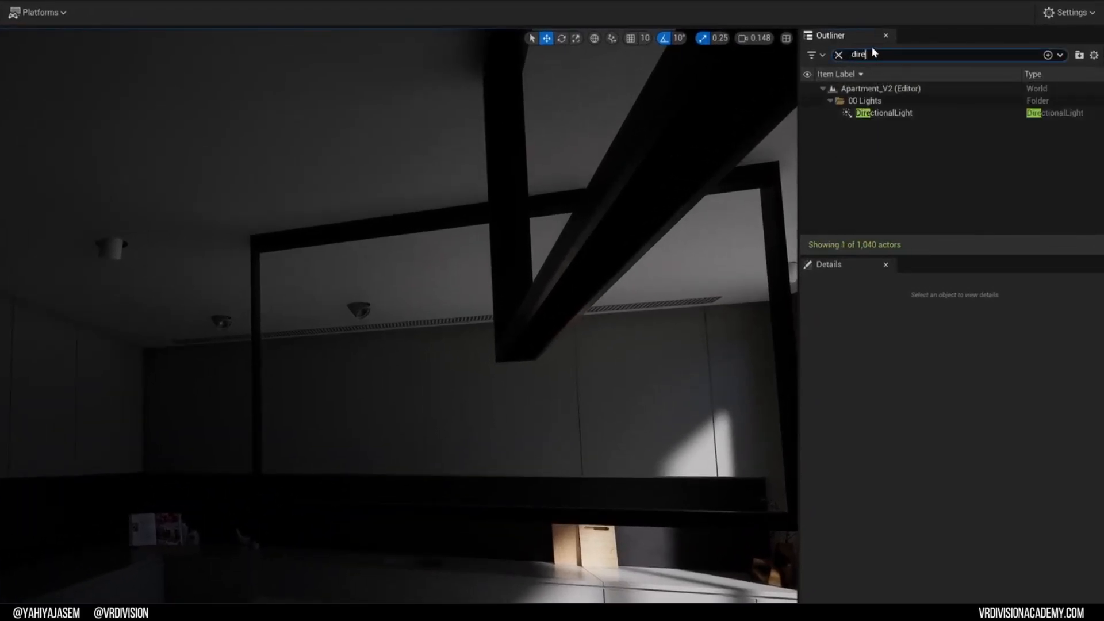
pyautogui.click(869, 114)
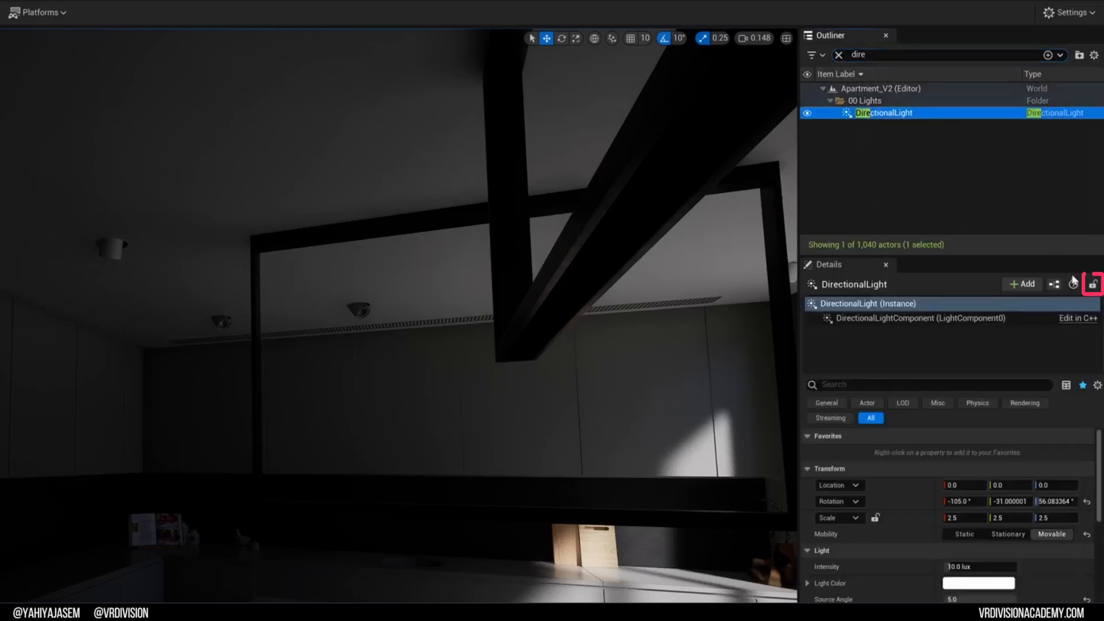
pyautogui.click(1093, 285)
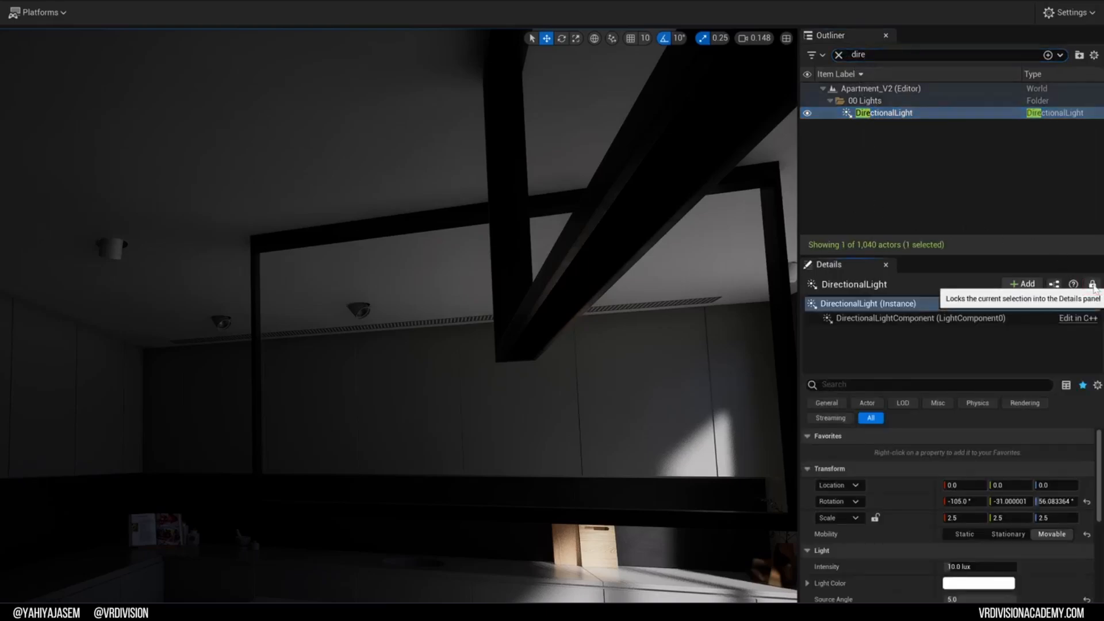
pyautogui.click(839, 54)
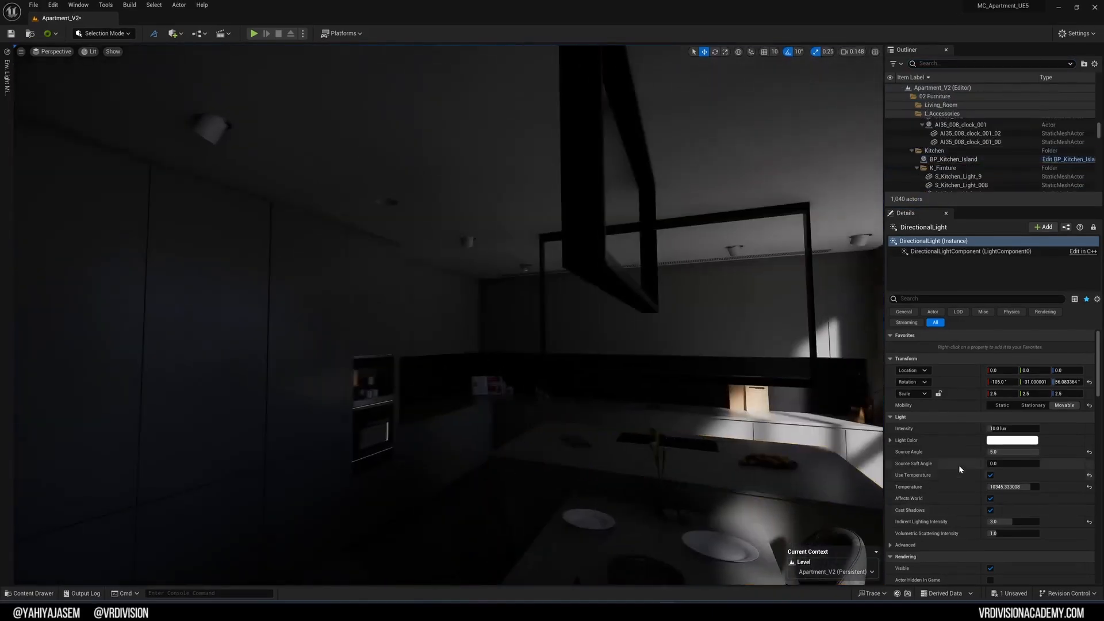
# Step: Set the DirectionalLight's Indirect Lighting Intensity to 1.0 and look over its advanced light options
pyautogui.write('1.0')
pyautogui.press('Return')
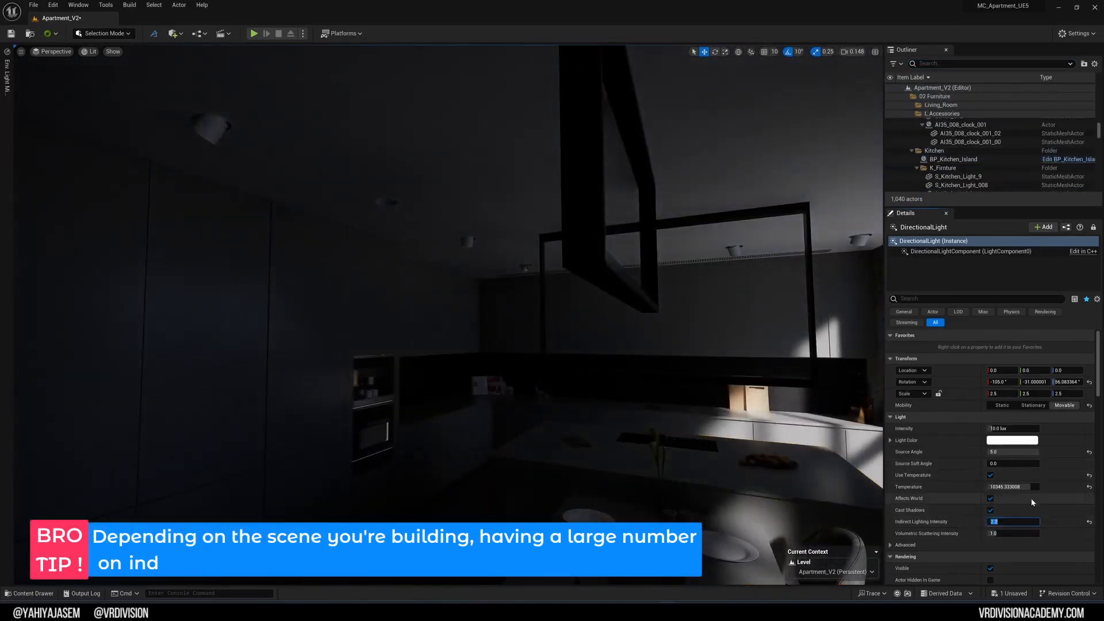
pyautogui.write('10')
pyautogui.press('Return')
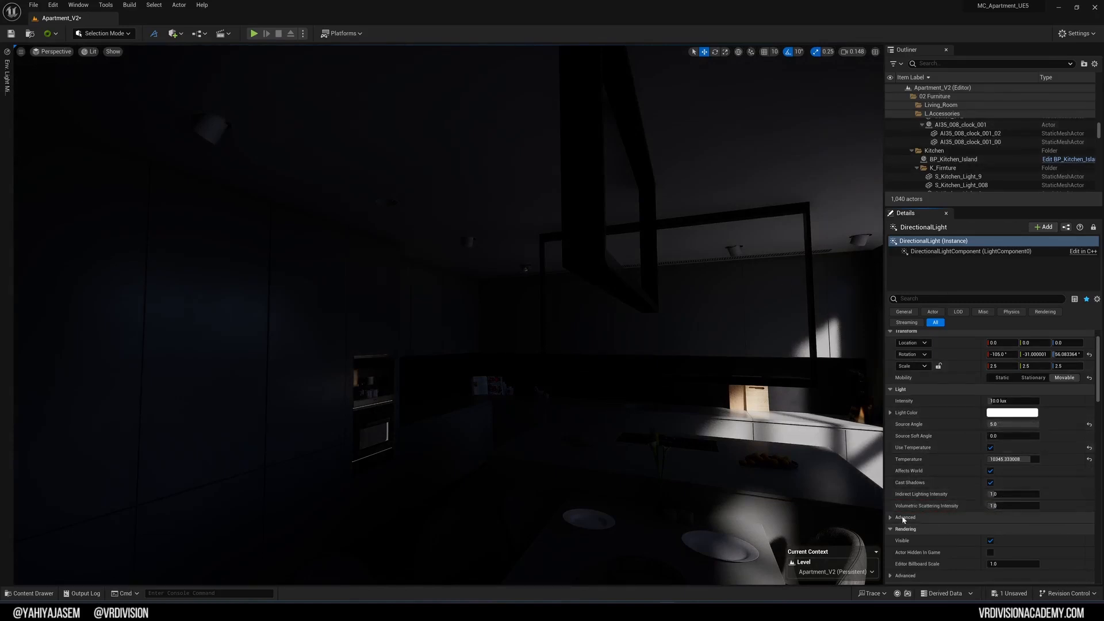
pyautogui.scroll(-2, 904, 519)
pyautogui.click(890, 463)
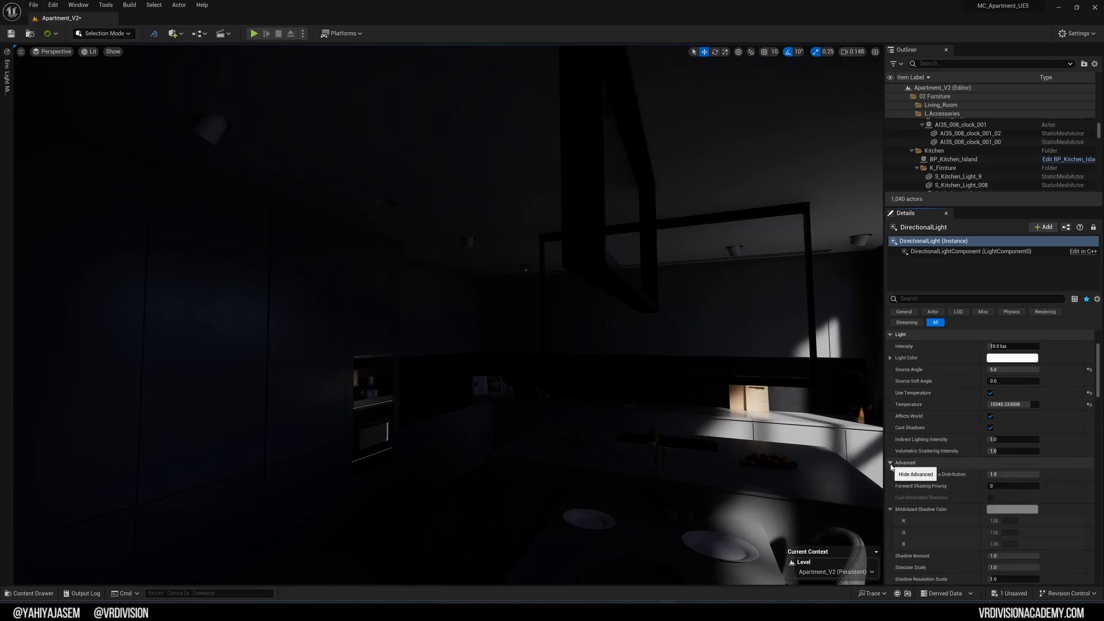
pyautogui.click(891, 463)
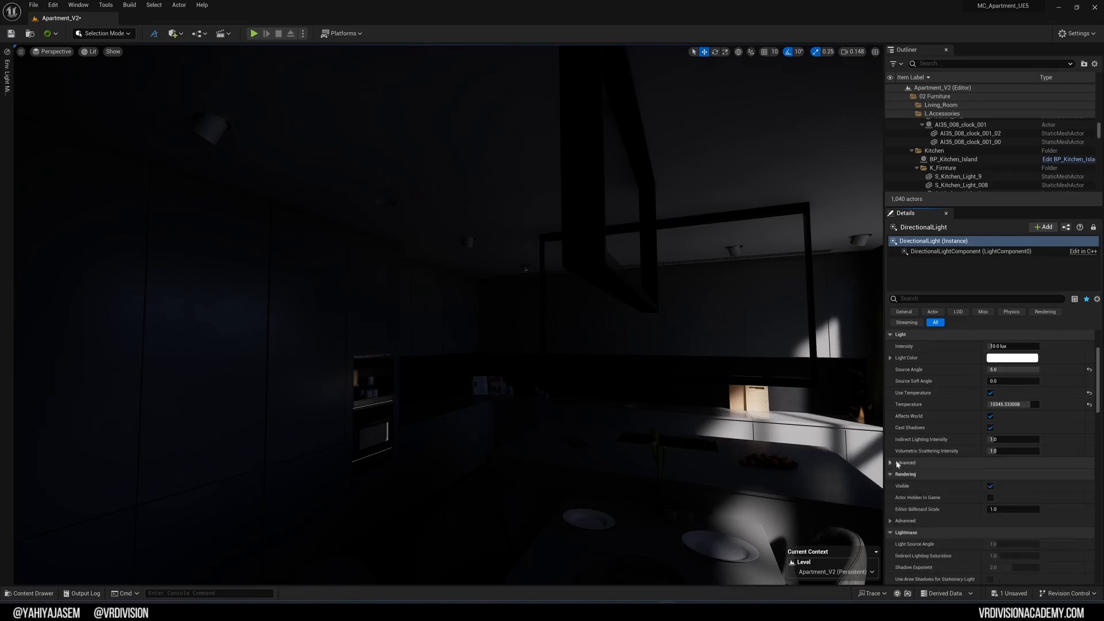
pyautogui.scroll(-1, 926, 133)
# Step: Collapse the whole actor hierarchy and expand only the 00 Lights folder
pyautogui.click(910, 89)
pyautogui.keyDown('shift'); pyautogui.click(903, 88); pyautogui.keyUp('shift')
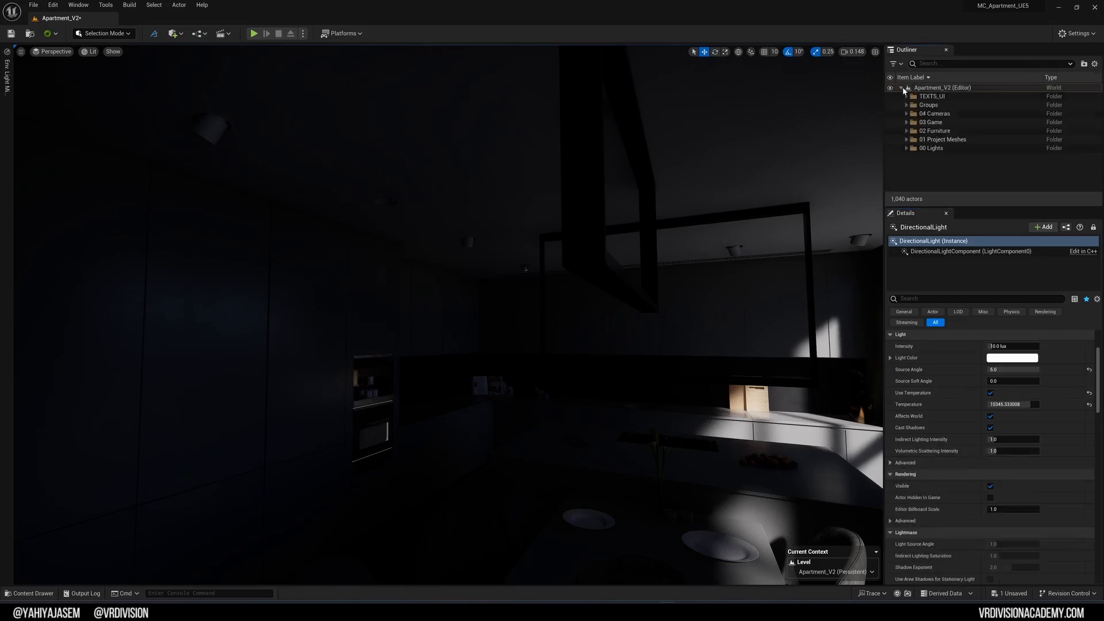
pyautogui.click(906, 149)
pyautogui.scroll(-1, 952, 153)
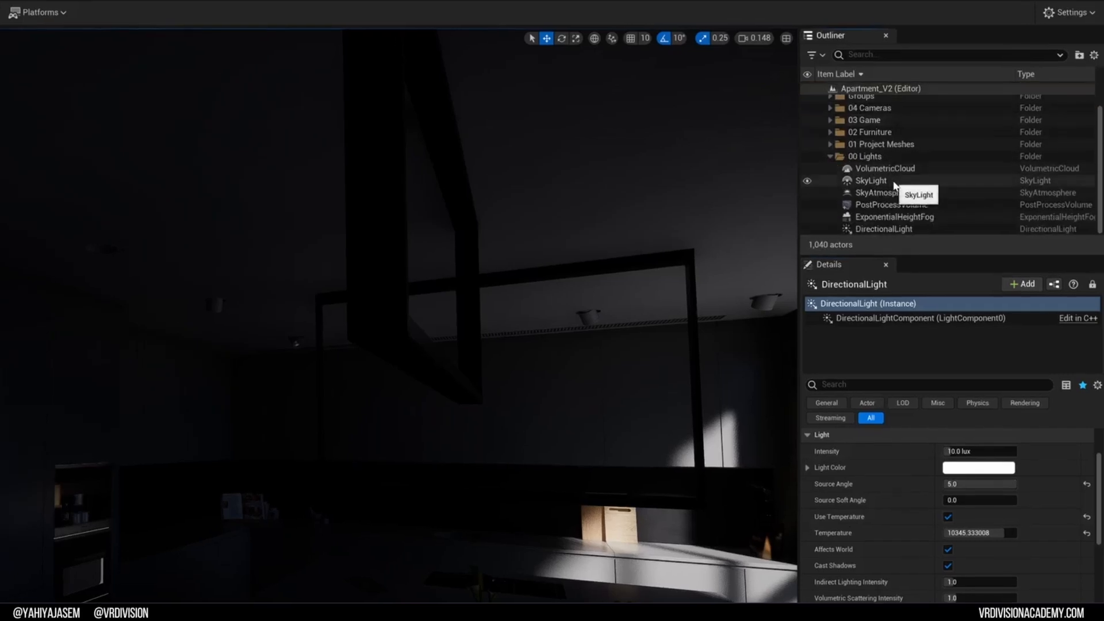
# Step: Unlock the displayed details from the DirectionalLight and select the SkyLight to show its properties
pyautogui.click(869, 181)
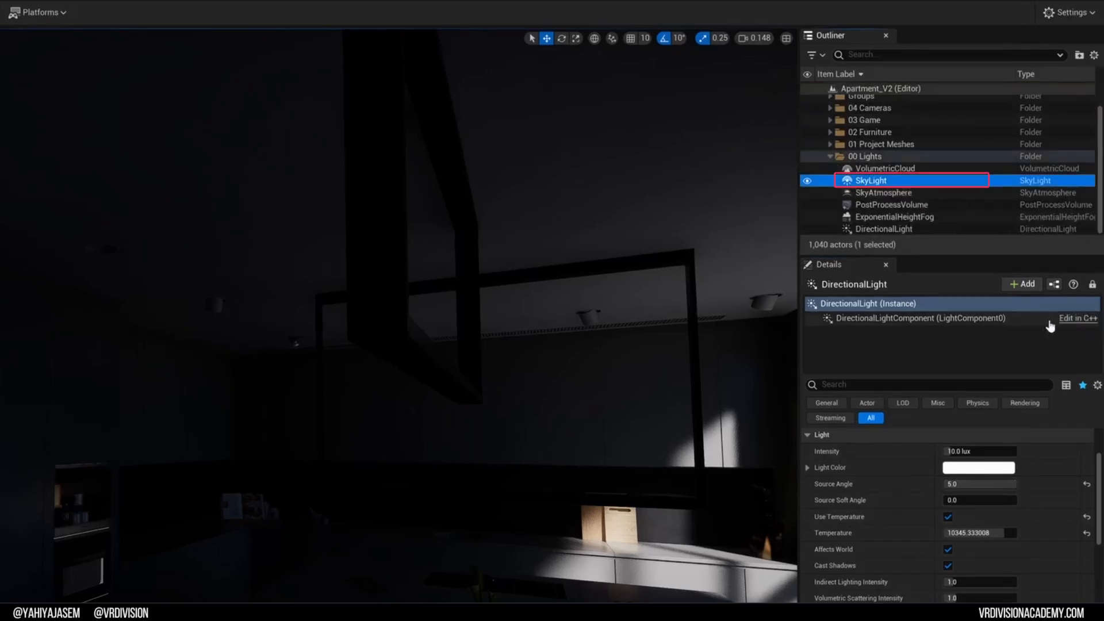
pyautogui.click(1092, 284)
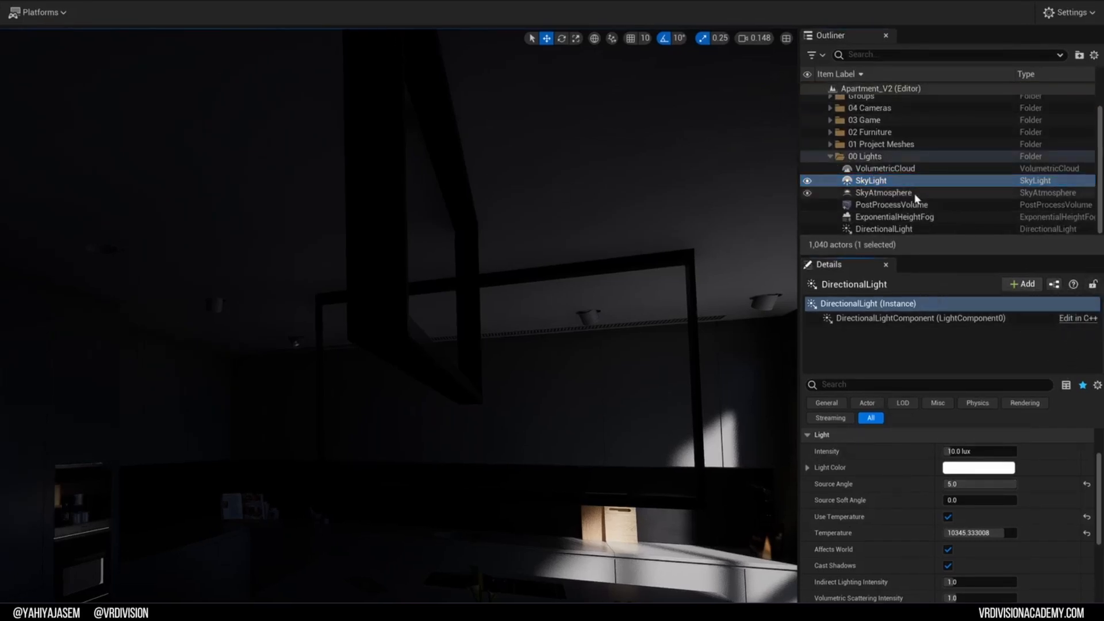
pyautogui.click(885, 195)
pyautogui.click(880, 182)
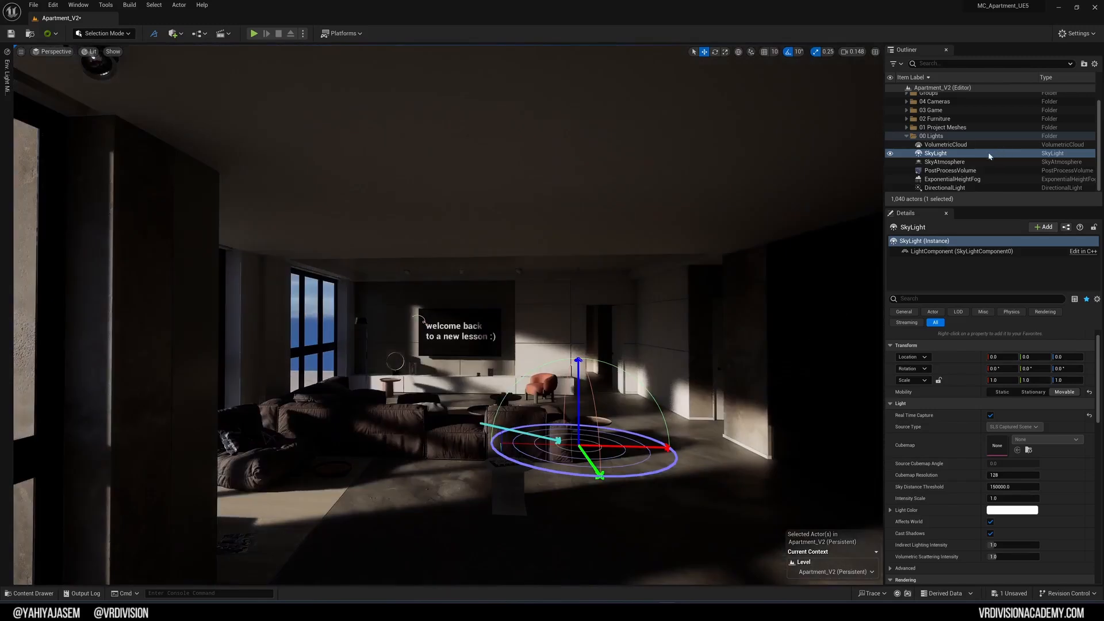
# Step: Select the PostProcessVolume and set its Exposure Compensation to 13.5 to brighten the interior
pyautogui.press('g')
pyautogui.click(949, 170)
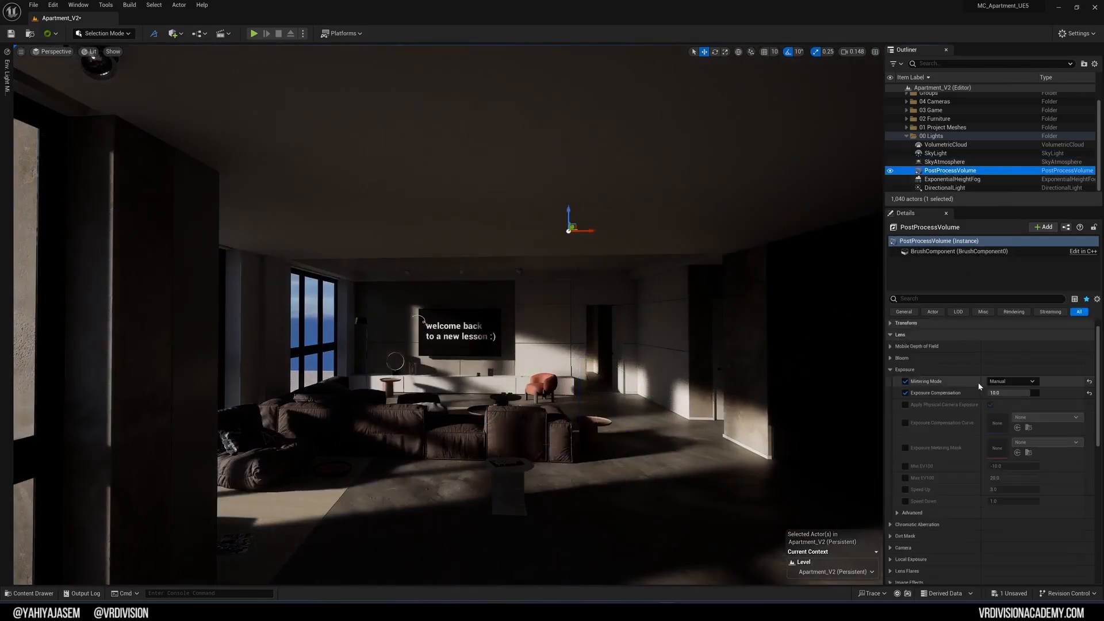
pyautogui.write('13.5')
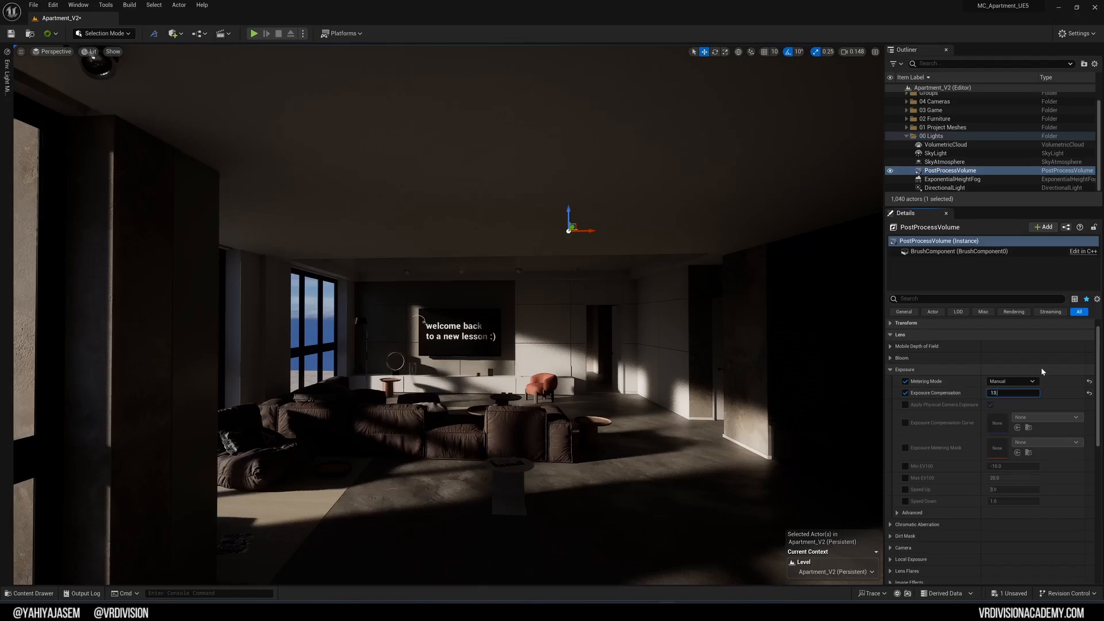
pyautogui.press('Return')
pyautogui.moveTo(880, 256)
pyautogui.mouseDown(button='right')
pyautogui.moveTo(880, 276)
pyautogui.moveTo(866, 281)
pyautogui.moveTo(897, 253)
pyautogui.mouseUp(button='right')
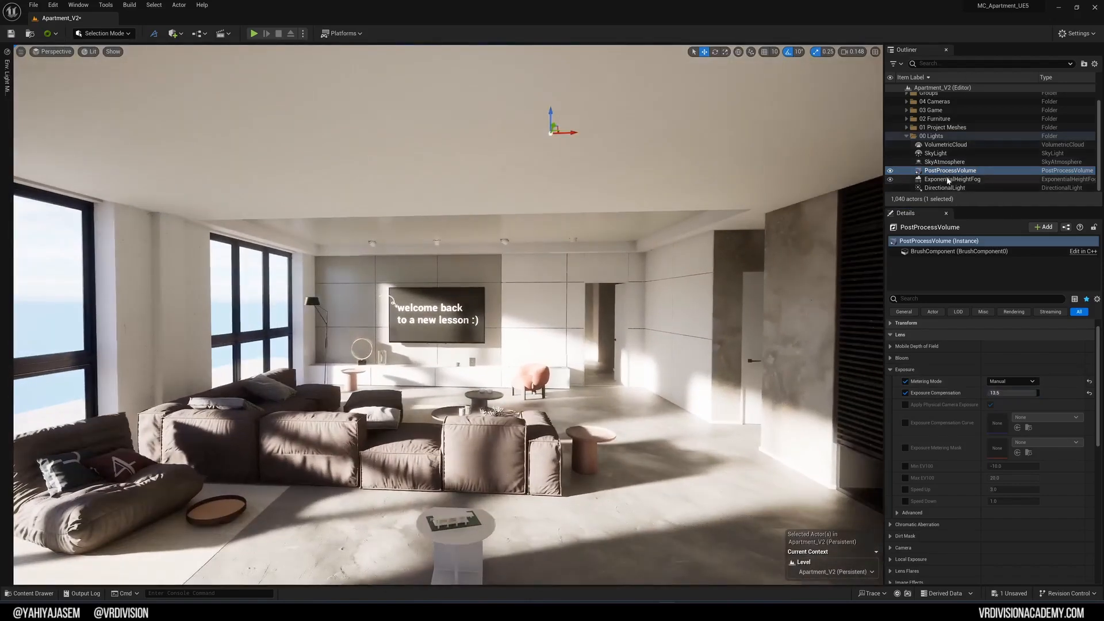
# Step: Disable Real Time Capture on the SkyLight and rotate the sun to test how the interior lighting responds
pyautogui.click(937, 153)
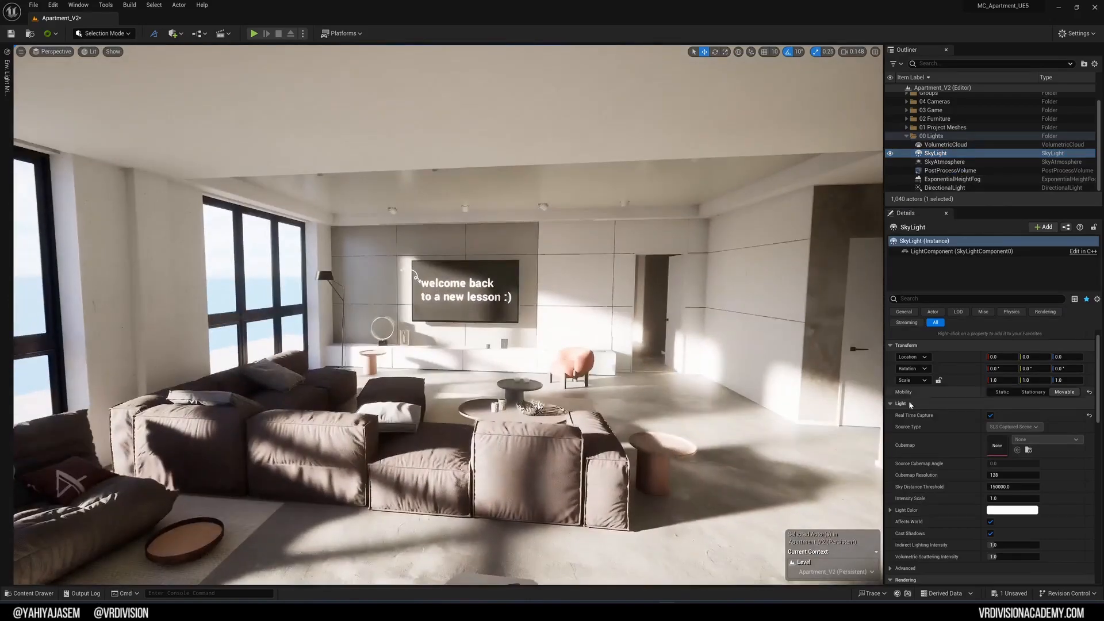
pyautogui.moveTo(604, 350); pyautogui.dragTo(635, 367, button='right')
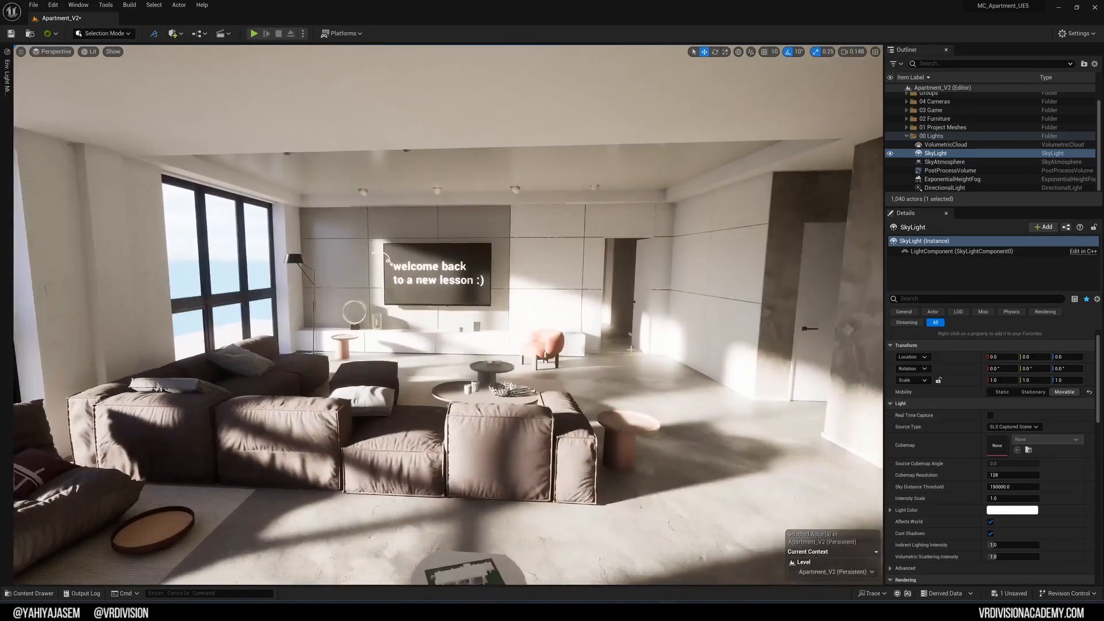
pyautogui.hotkey('ctrl', 'l')
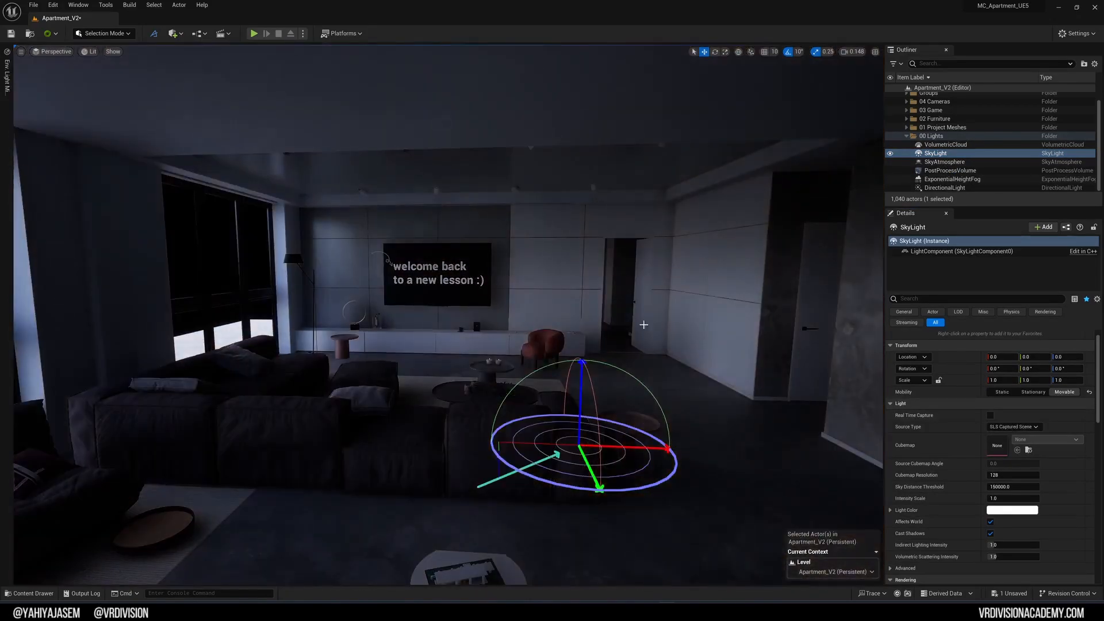
pyautogui.moveTo(643, 324); pyautogui.dragTo(34, 328, button='right')
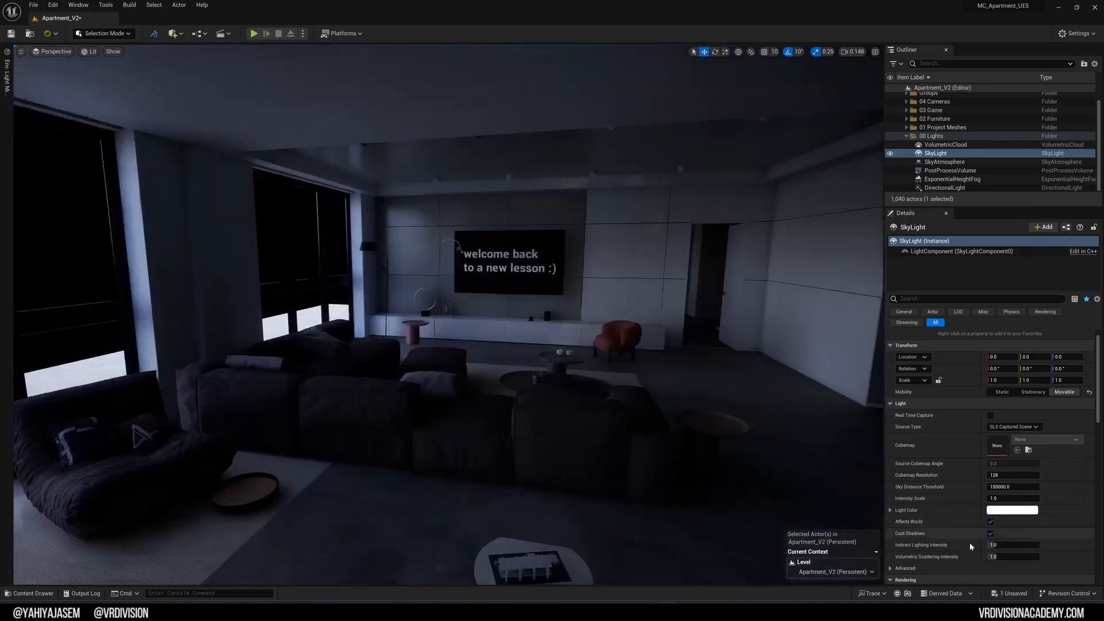
# Step: Toggle the SkyLight's Real Time Capture back on and compare the lighting while rotating the sun
pyautogui.scroll(1, 969, 543)
pyautogui.click(990, 428)
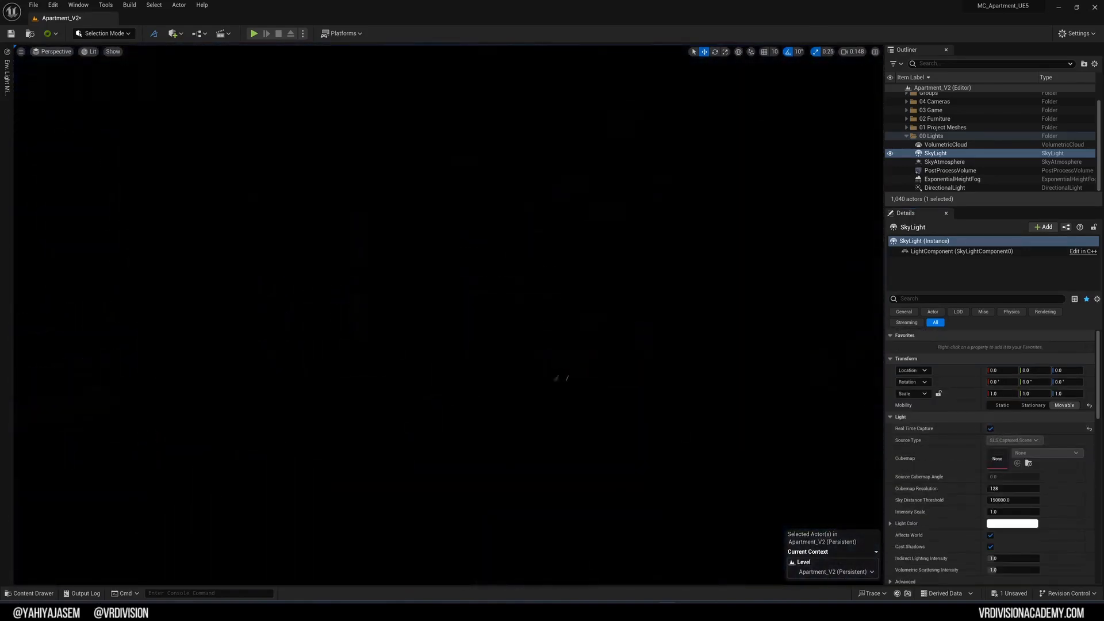
pyautogui.hotkey('ctrl', 'l')
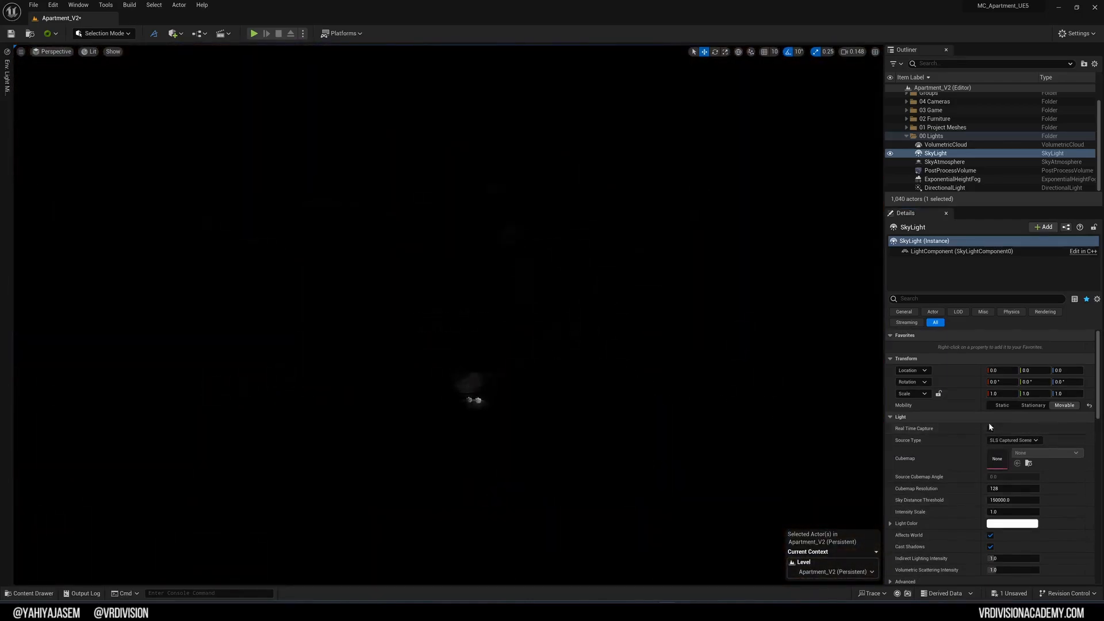
pyautogui.hotkey('ctrl', 'l')
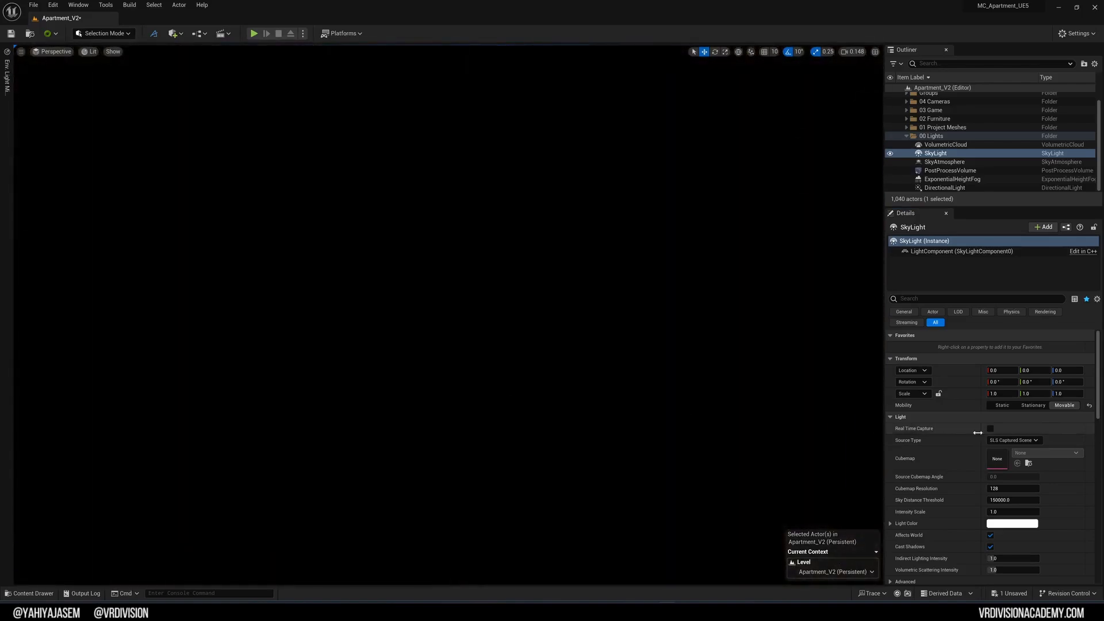
pyautogui.hotkey('ctrl', 'l')
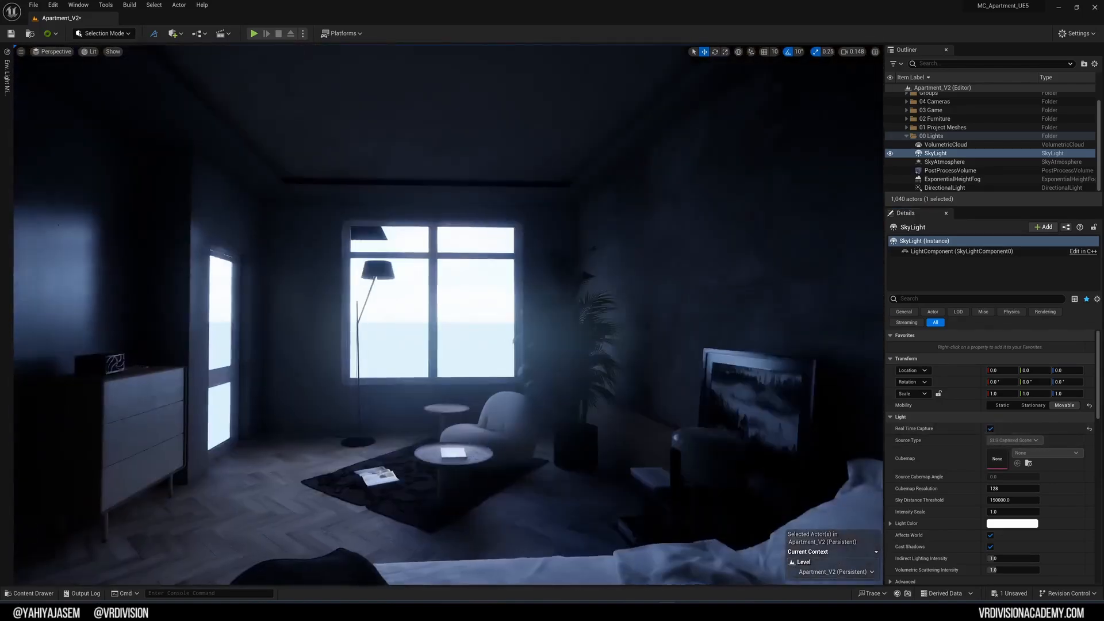
# Step: Look around the bedroom and rotate the sun through daylight to a low sunset position near the horizon
pyautogui.moveTo(511, 410); pyautogui.dragTo(667, 391, button='right')
pyautogui.press('w')
pyautogui.press('w')
pyautogui.press('w')
pyautogui.hotkey('ctrl', 'l')
pyautogui.press('a')
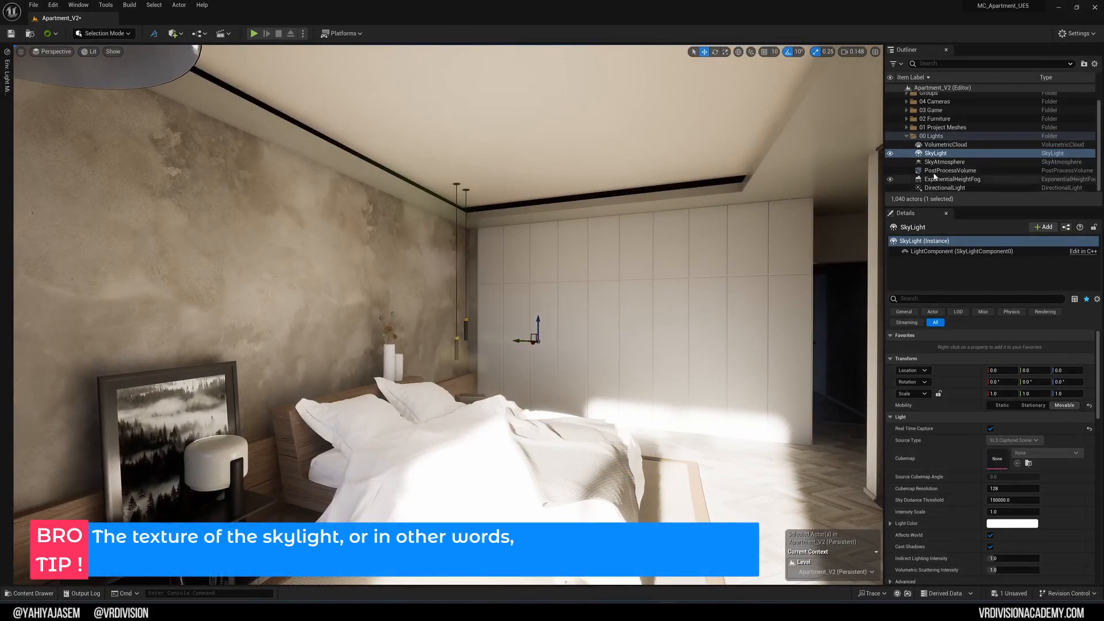
pyautogui.moveTo(313, 336); pyautogui.dragTo(92, 331, button='right')
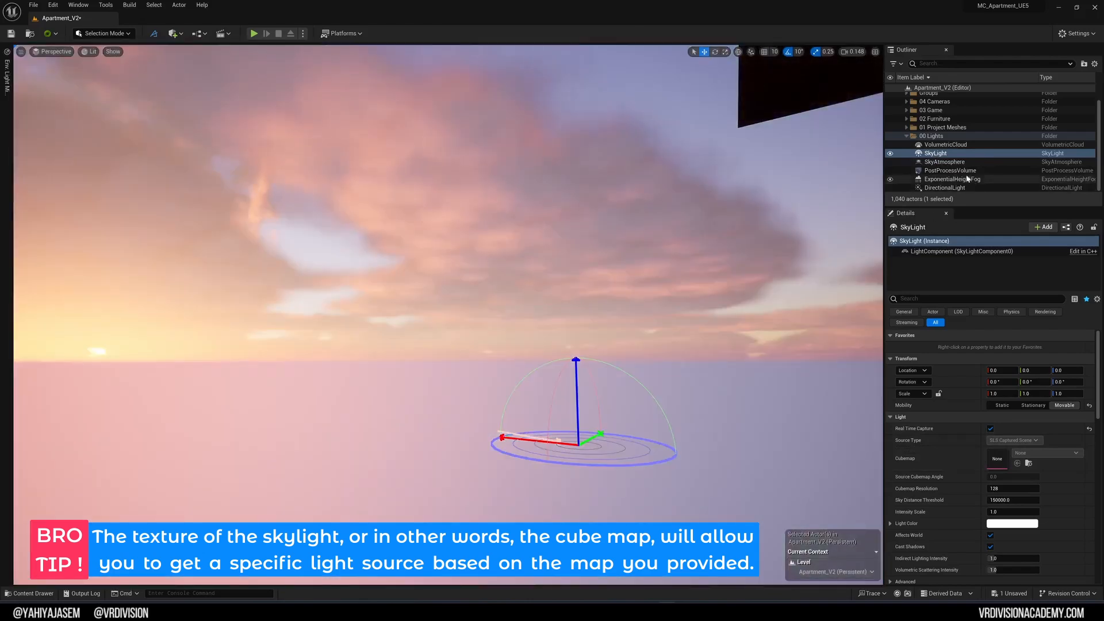
# Step: Delete the VolumetricCloud actor from the 00 Lights folder and return to the view of the bed
pyautogui.click(949, 146)
pyautogui.press('Delete')
pyautogui.moveTo(465, 335); pyautogui.dragTo(660, 227, button='right')
# Step: Turn off Real Time Capture on the SkyLight and set its Source Type to SLS Specified Cubemap
pyautogui.click(936, 153)
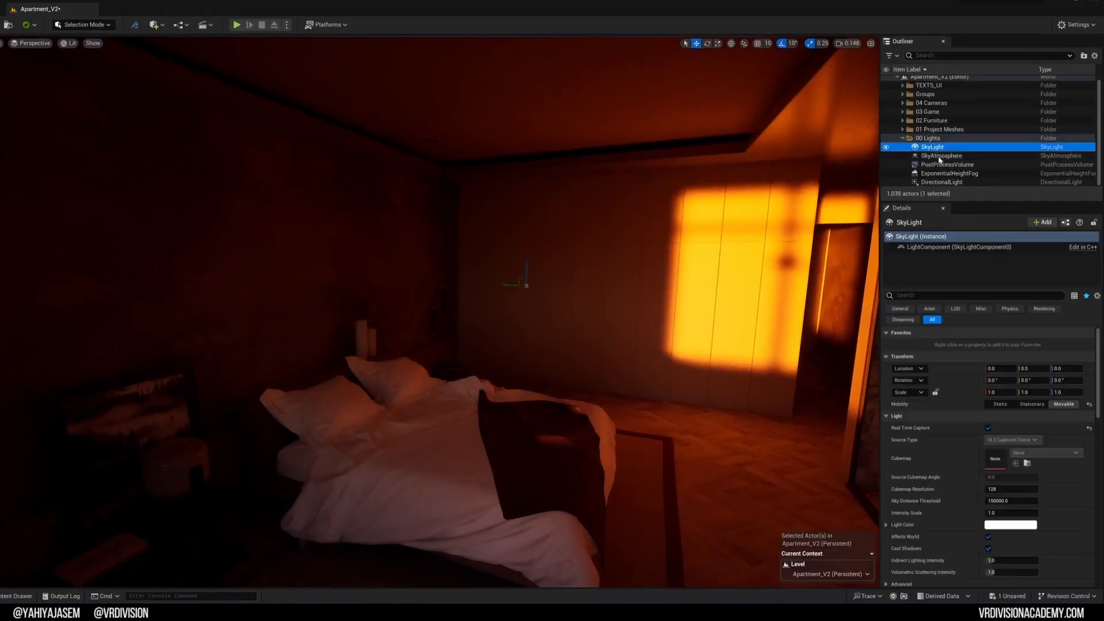
pyautogui.click(989, 428)
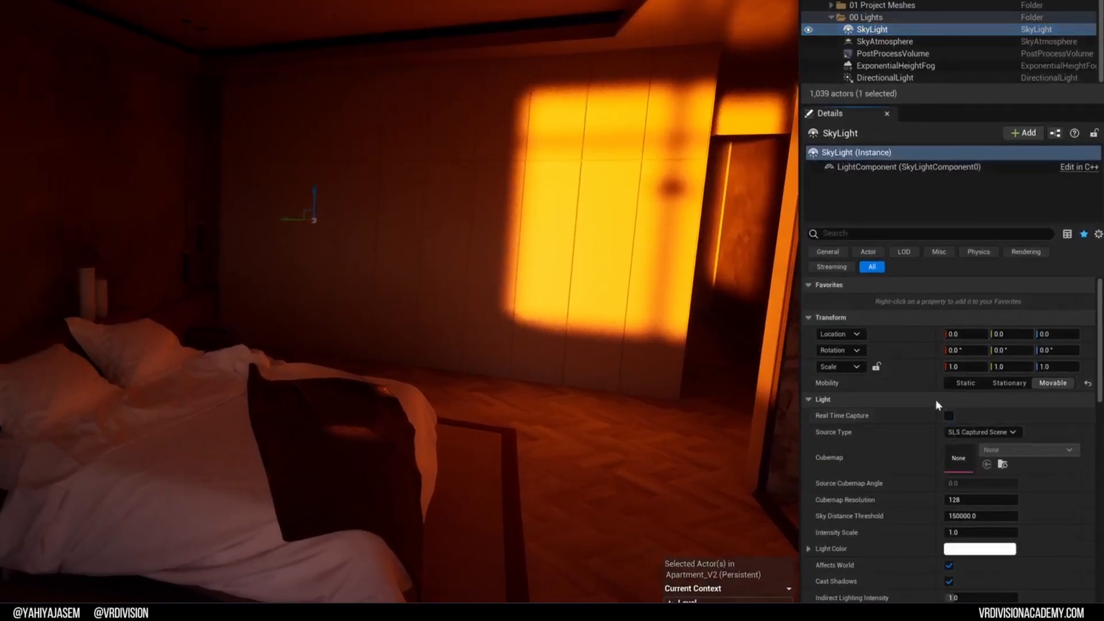
pyautogui.moveTo(932, 436); pyautogui.dragTo(939, 437)
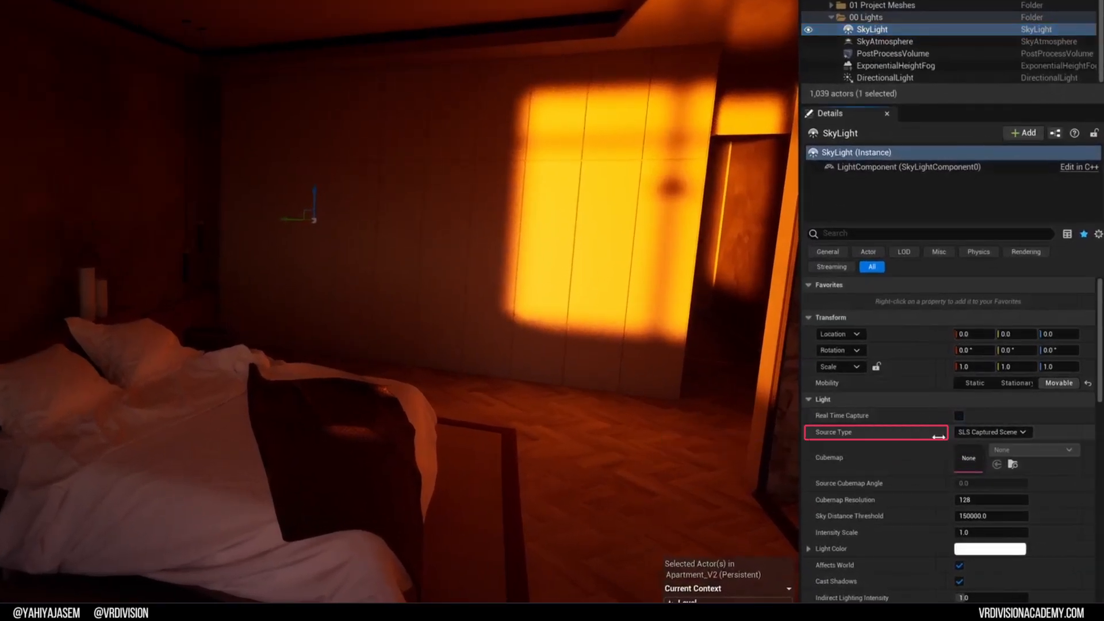
pyautogui.click(989, 433)
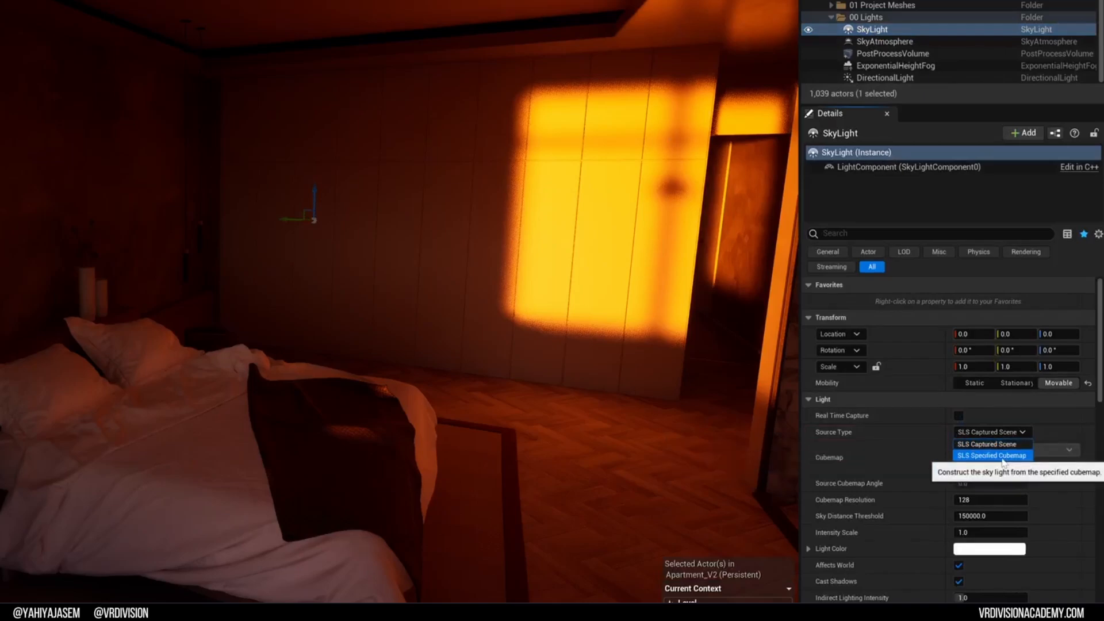
pyautogui.click(1003, 460)
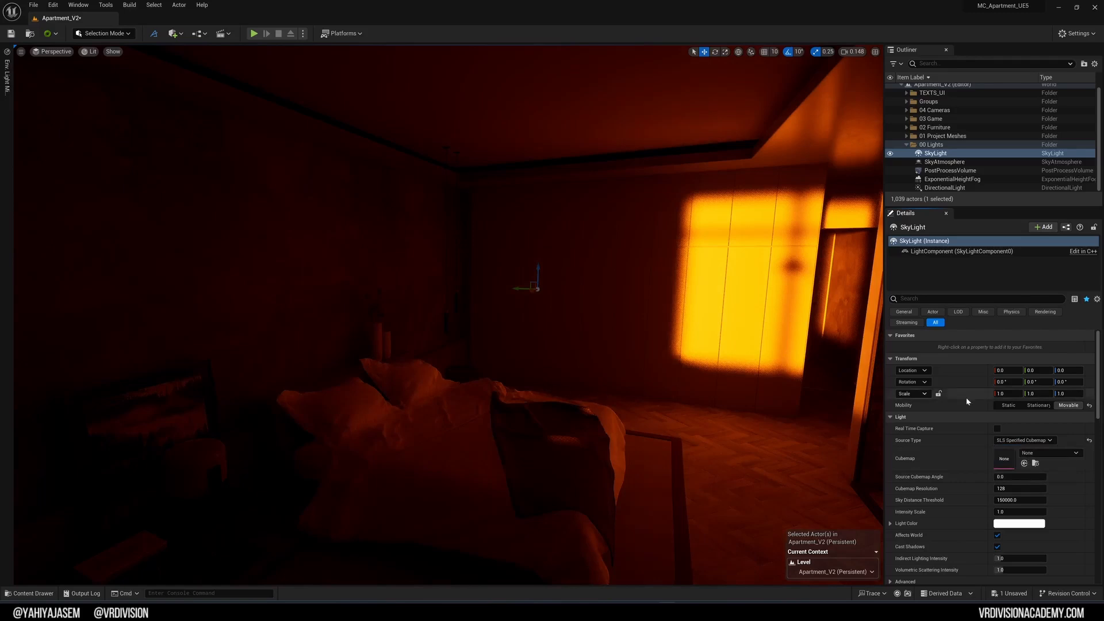
# Step: Check the assets offered for the SkyLight's Cubemap, open the Engine content folder, and review the content visibility options
pyautogui.click(1046, 454)
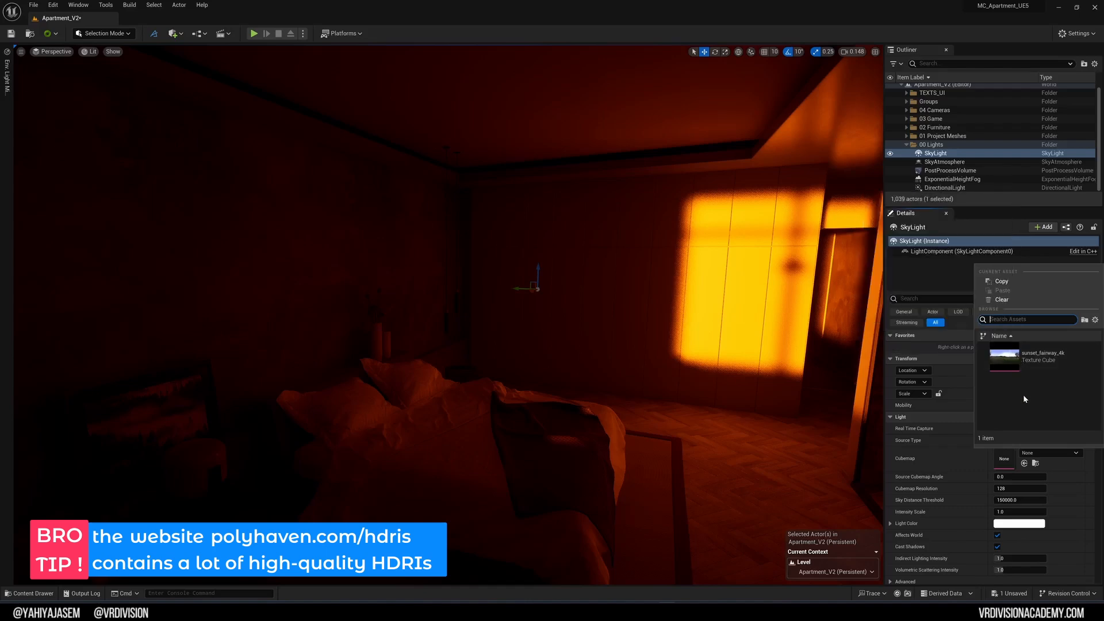
pyautogui.click(27, 594)
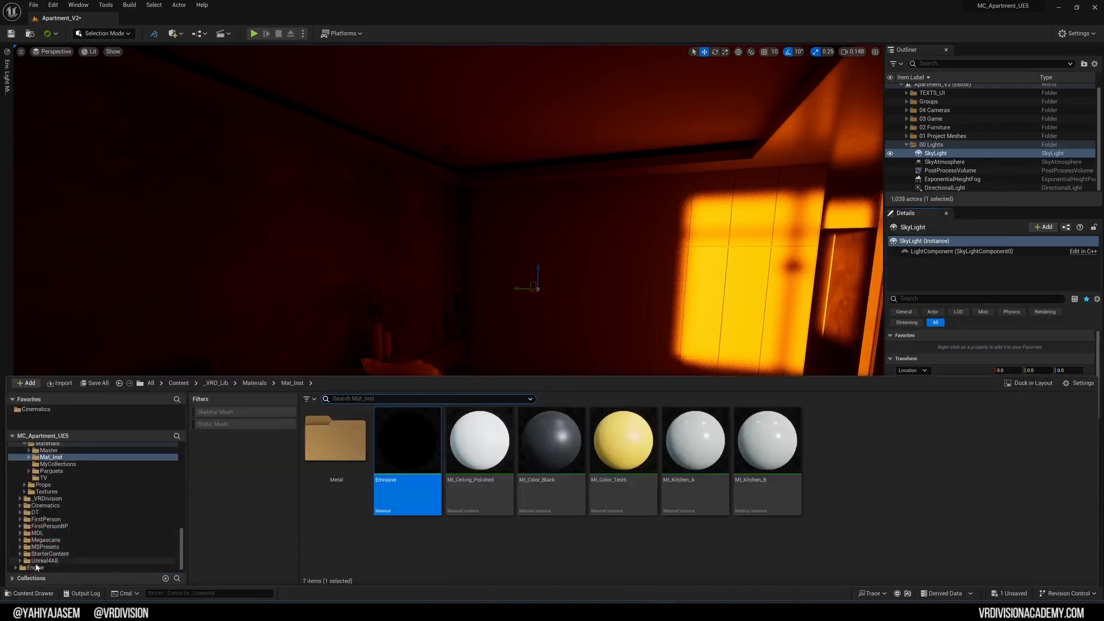
pyautogui.click(36, 568)
pyautogui.click(15, 568)
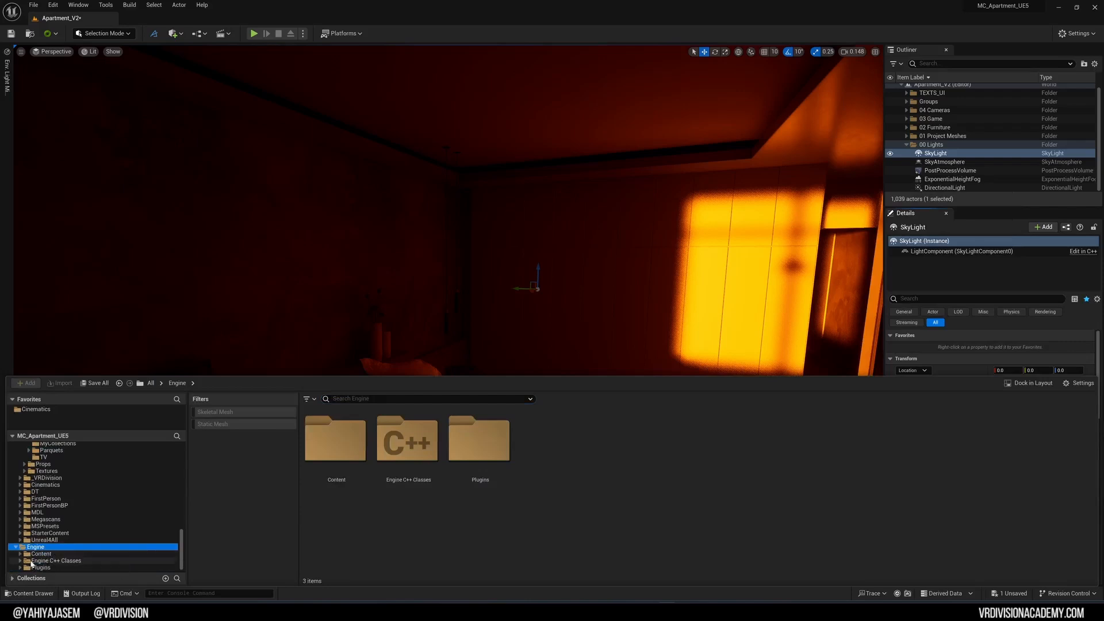
pyautogui.click(1081, 384)
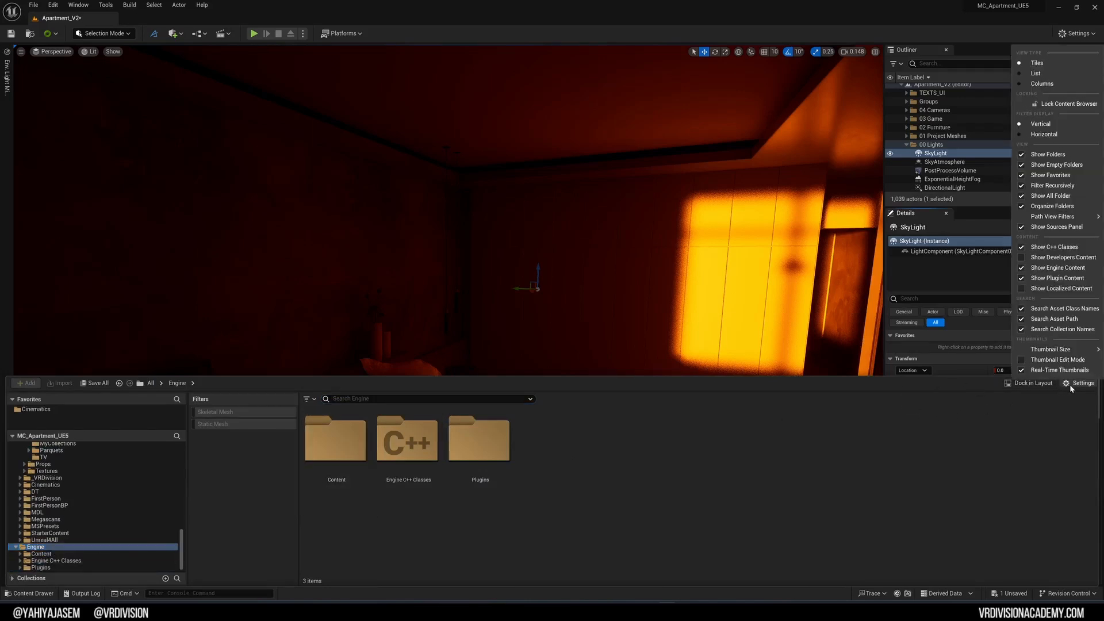
pyautogui.click(877, 434)
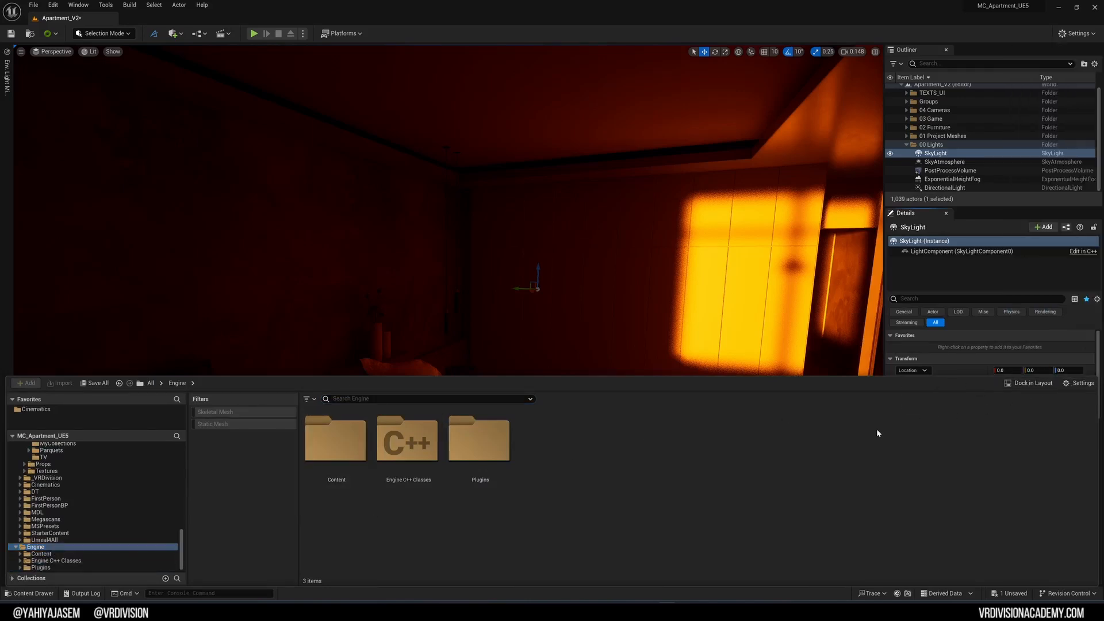
# Step: Search the Engine content for "hdri", select the first three texture cubes, and close the content browser
pyautogui.click(356, 398)
pyautogui.write('hdri')
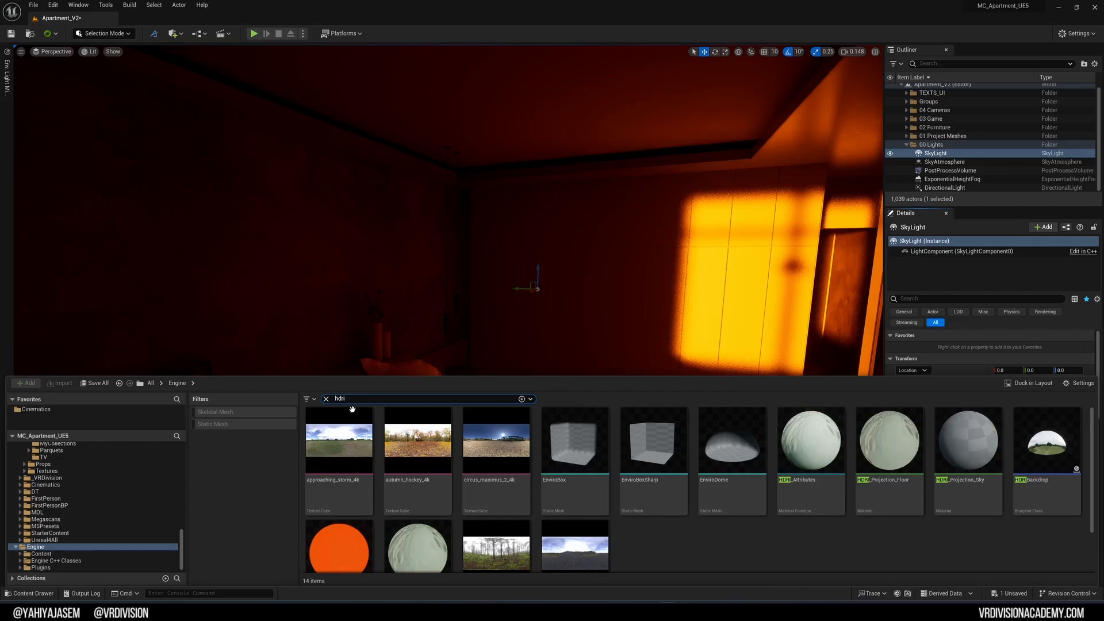
pyautogui.click(339, 442)
pyautogui.keyDown('shift'); pyautogui.click(506, 447); pyautogui.keyUp('shift')
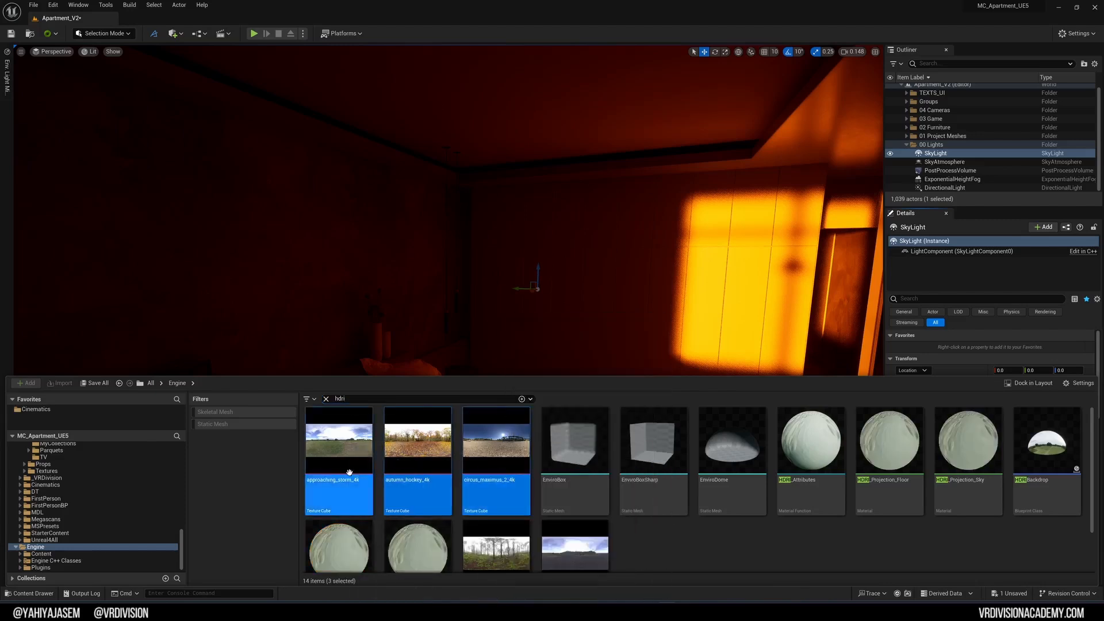
pyautogui.click(922, 278)
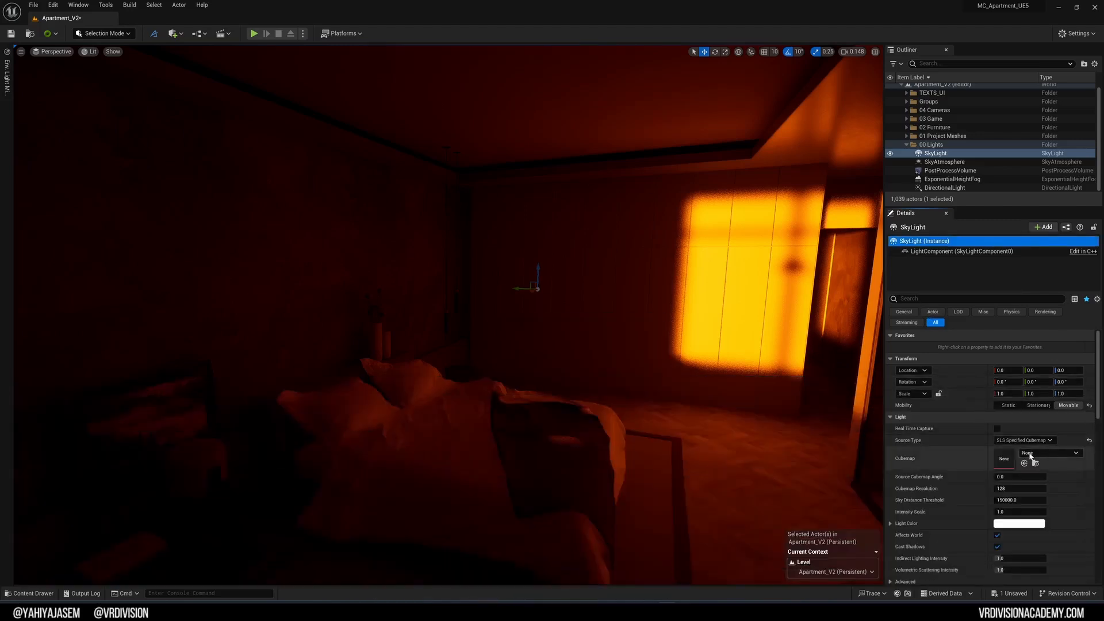
# Step: Assign sunset_fairway_4k as the SkyLight's Cubemap and look around the interior to judge the lighting
pyautogui.click(1050, 453)
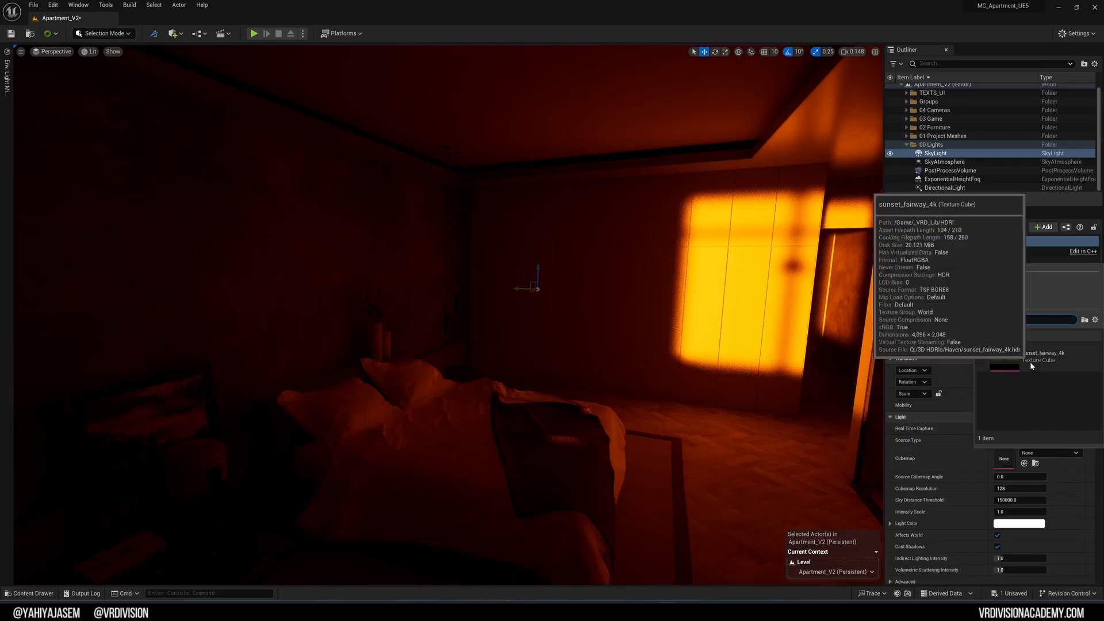
pyautogui.click(1030, 361)
pyautogui.moveTo(793, 396); pyautogui.dragTo(714, 396, button='right')
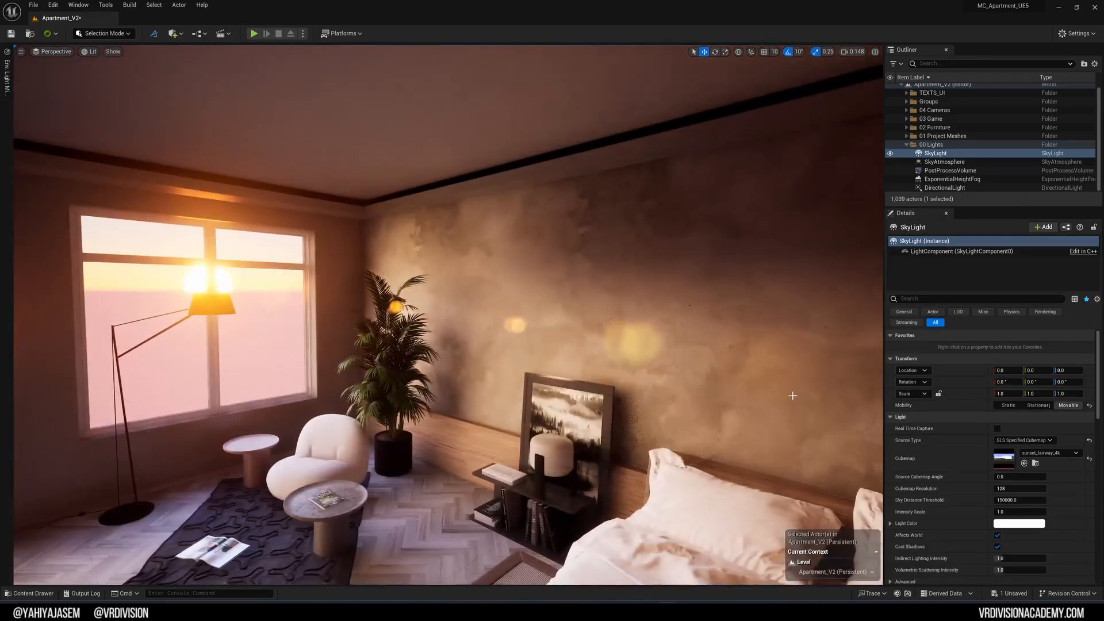
pyautogui.moveTo(572, 262); pyautogui.dragTo(871, 262, button='right')
pyautogui.press('w')
# Step: Open the sunset_fairway_4k cubemap to inspect its image, and return to the kitchen view in the level
pyautogui.doubleClick(1005, 460)
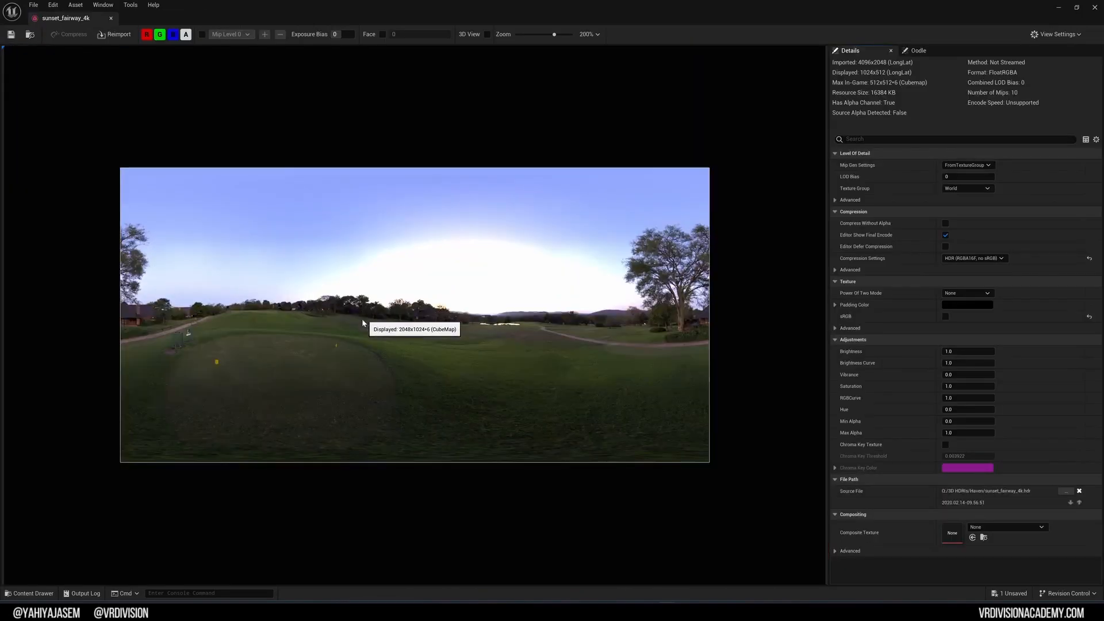
pyautogui.scroll(2, 361, 318)
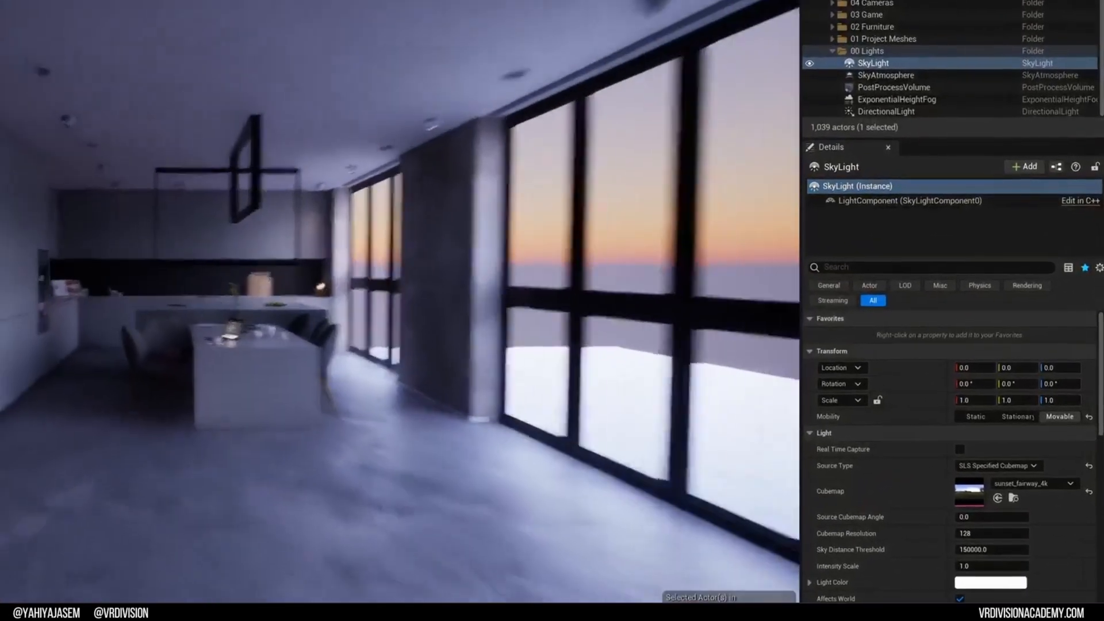
pyautogui.moveTo(723, 166); pyautogui.dragTo(723, 165, button='right')
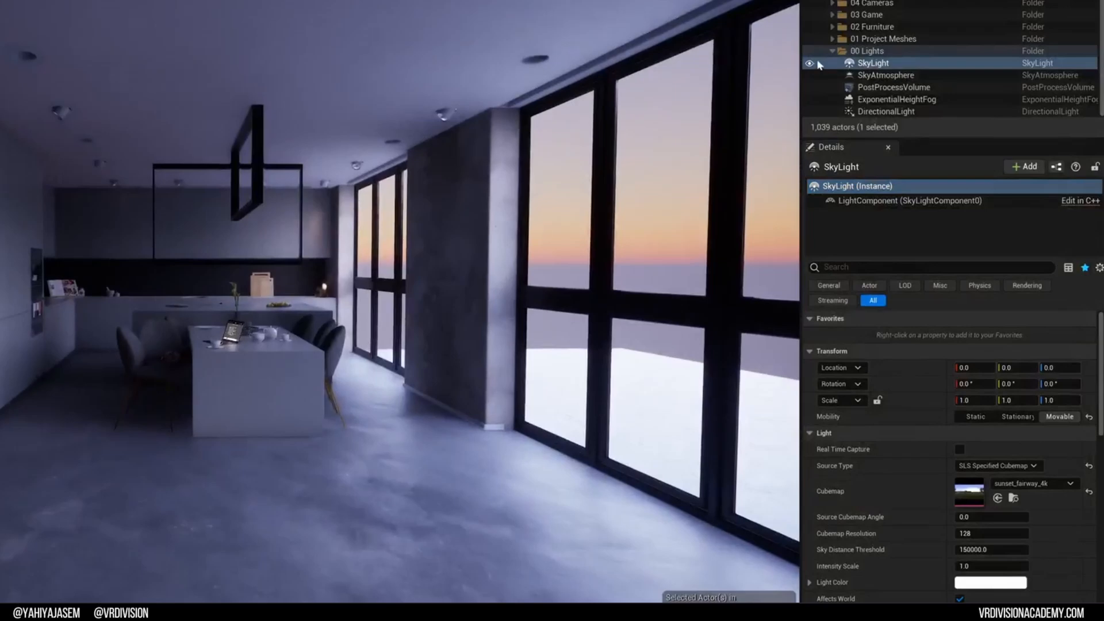
# Step: Hide the DirectionalLight, ExponentialHeightFog and SkyAtmosphere to view the apartment lit by the SkyLight alone
pyautogui.click(810, 112)
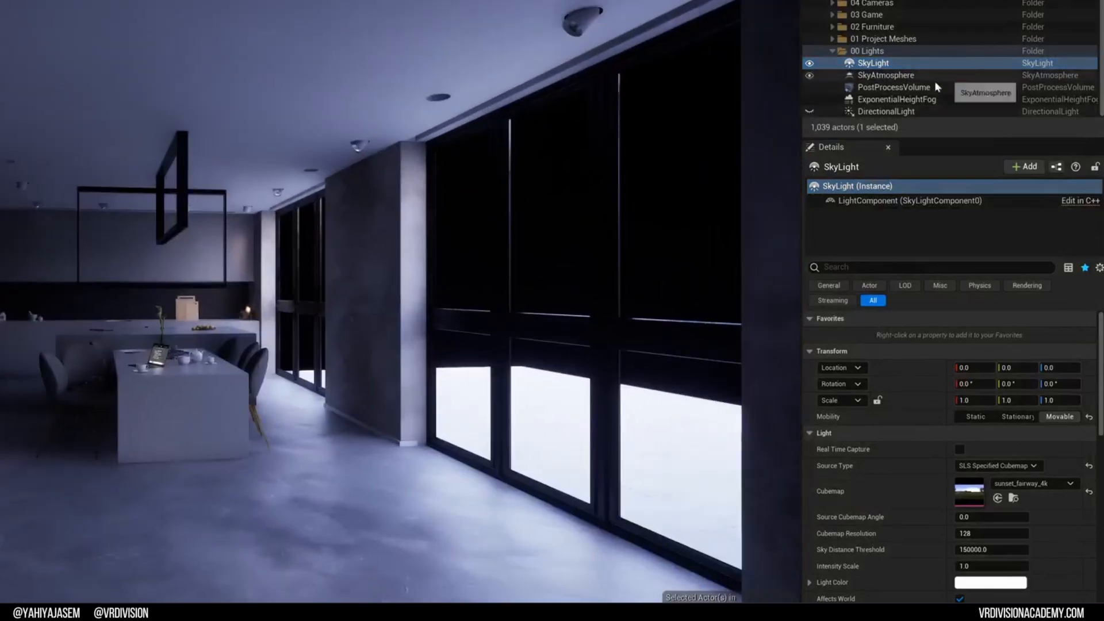
pyautogui.click(810, 99)
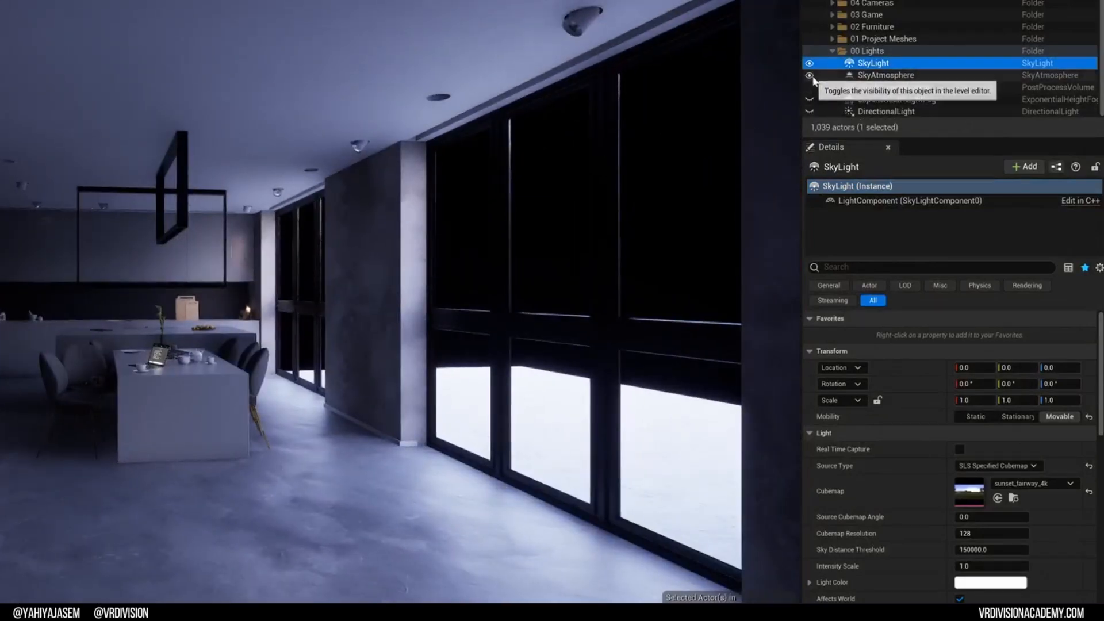
pyautogui.click(810, 74)
pyautogui.click(810, 63)
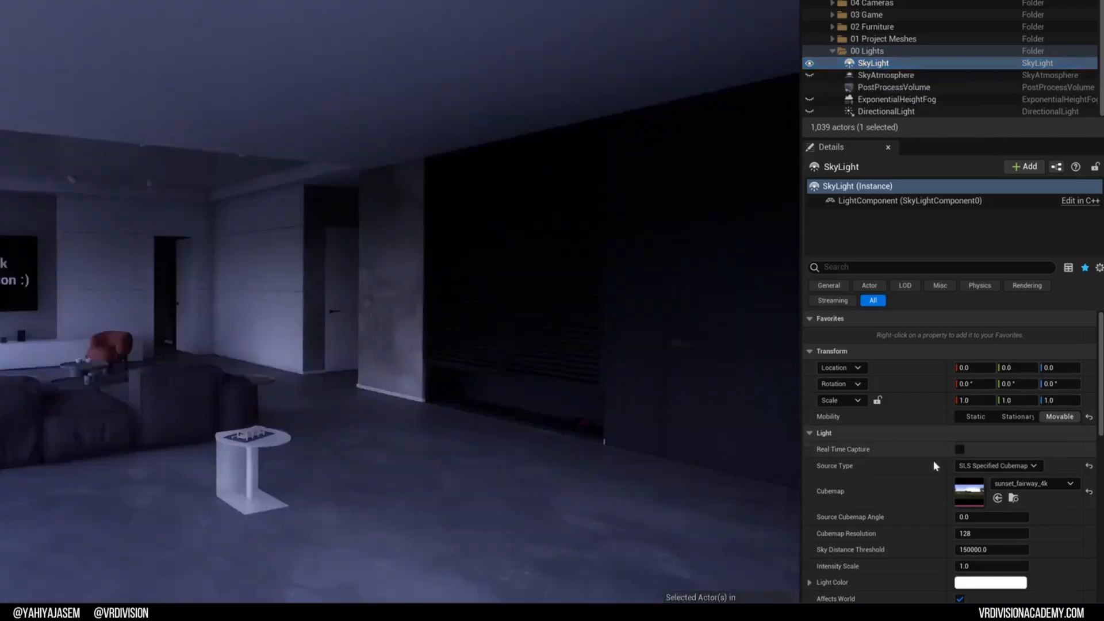
pyautogui.moveTo(434, 433); pyautogui.dragTo(681, 434, button='right')
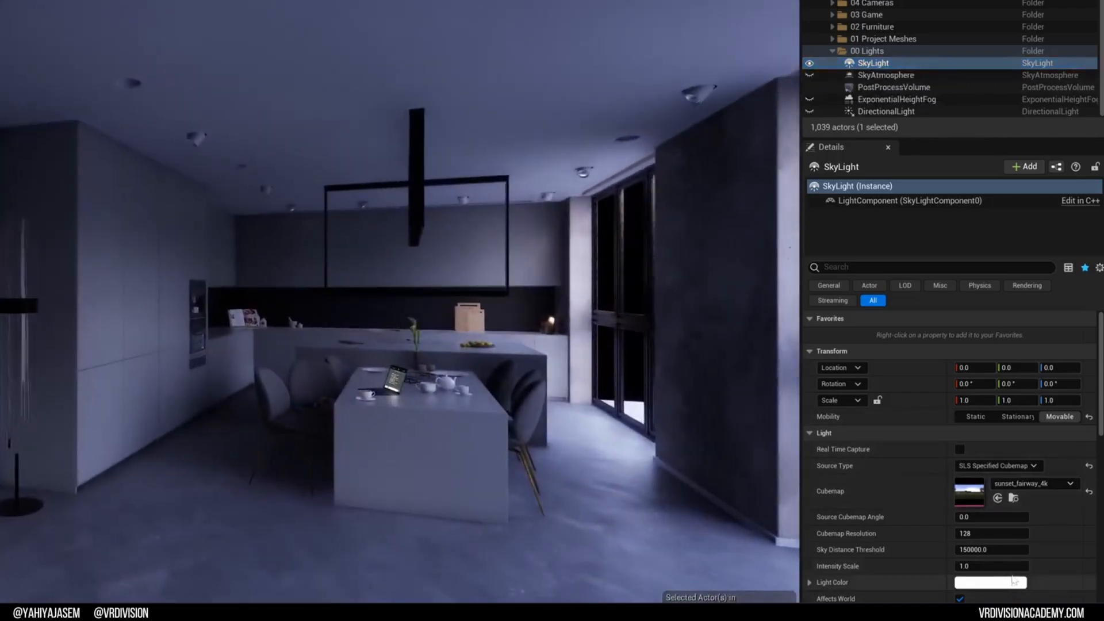
# Step: Try an Intensity Scale of 8 on the sky light, then settle on 4
pyautogui.click(999, 565)
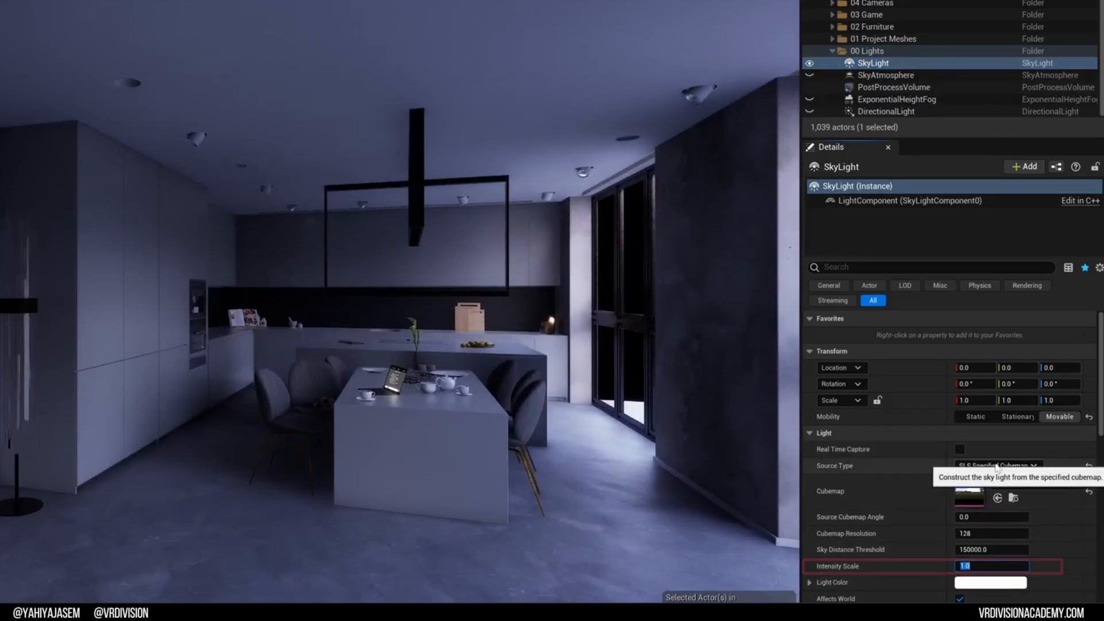
pyautogui.write('8')
pyautogui.press('Return')
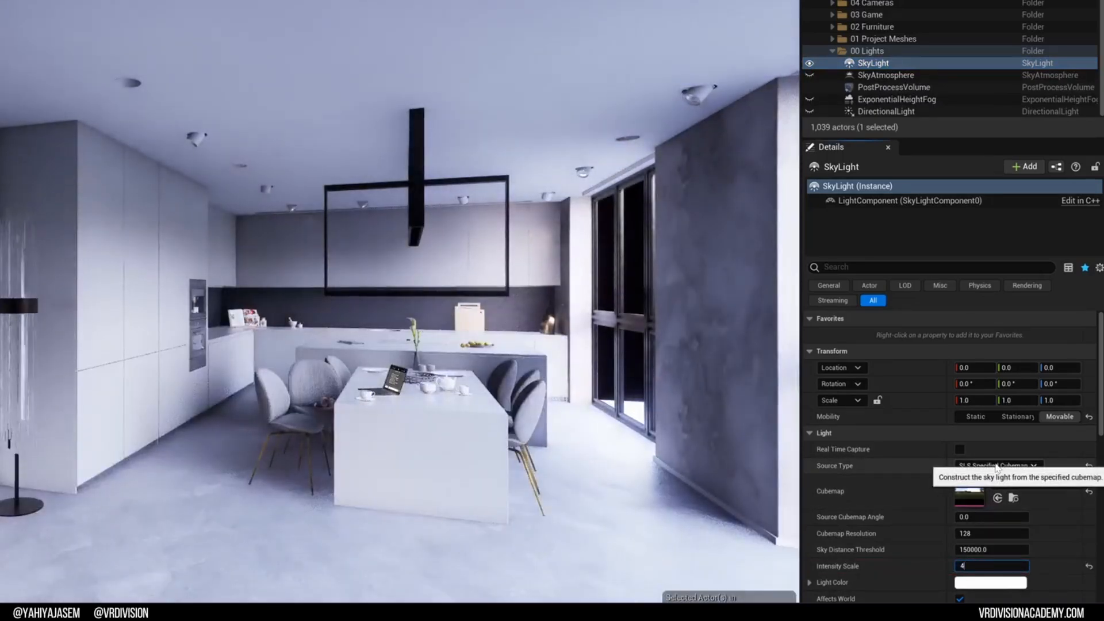
pyautogui.write('4')
pyautogui.press('Return')
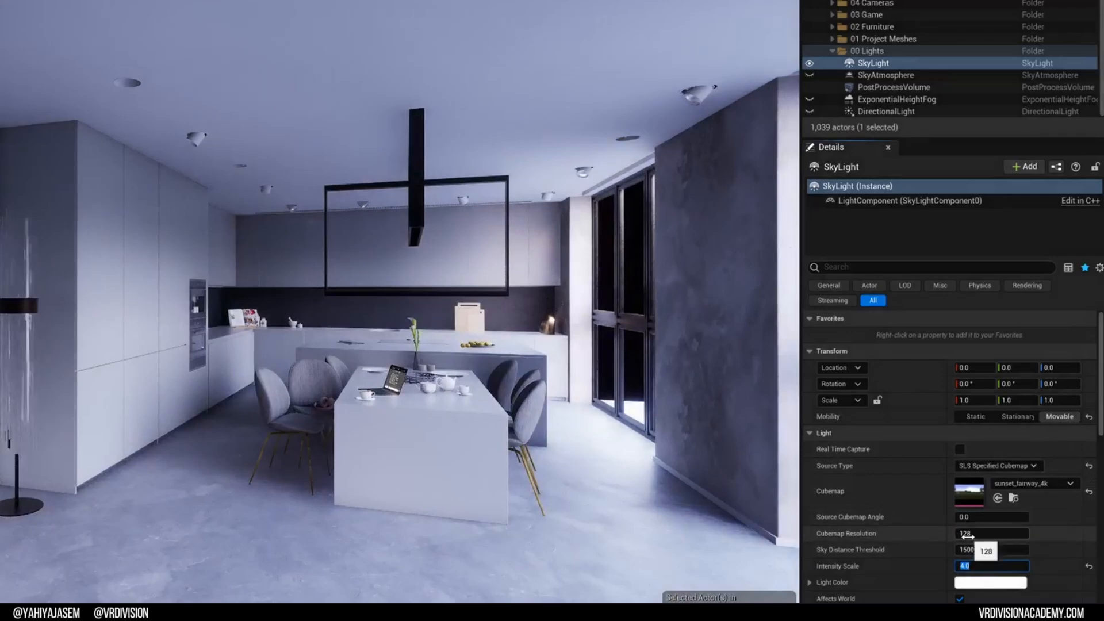
# Step: Change the sky light's Source Cubemap Angle and undo the trial change to its Sky Distance Threshold
pyautogui.moveTo(976, 517); pyautogui.dragTo(949, 517)
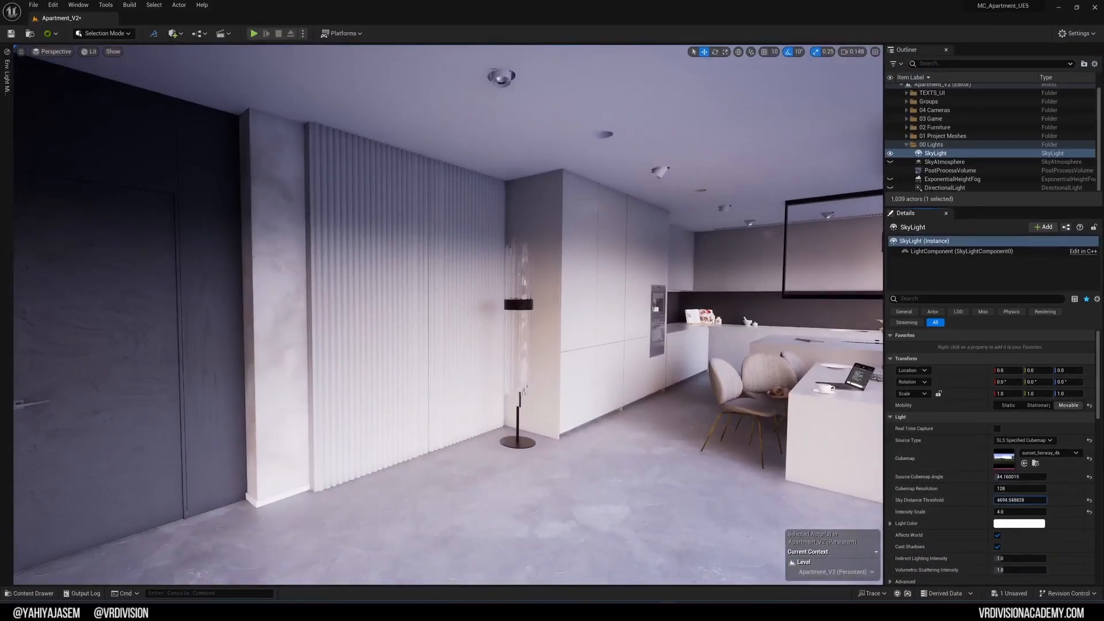
pyautogui.hotkey('ctrl', 'z')
pyautogui.press('w')
pyautogui.moveTo(575, 384); pyautogui.dragTo(627, 425, button='right')
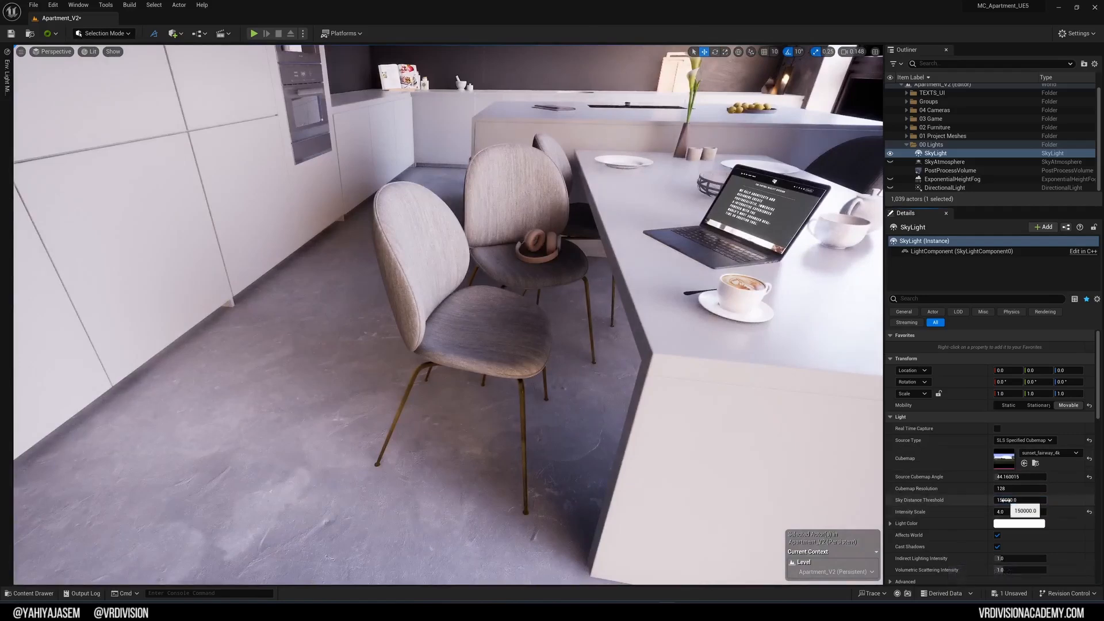
# Step: Try a purple Light Color on the sky light and cancel the color change
pyautogui.click(998, 536)
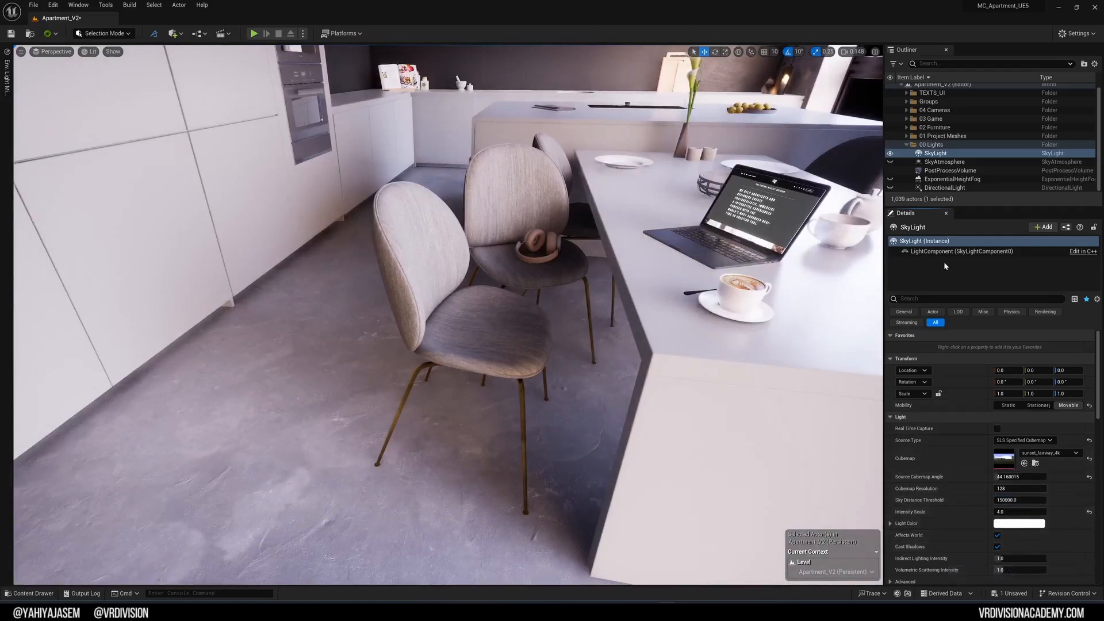
pyautogui.click(1014, 524)
pyautogui.click(879, 410)
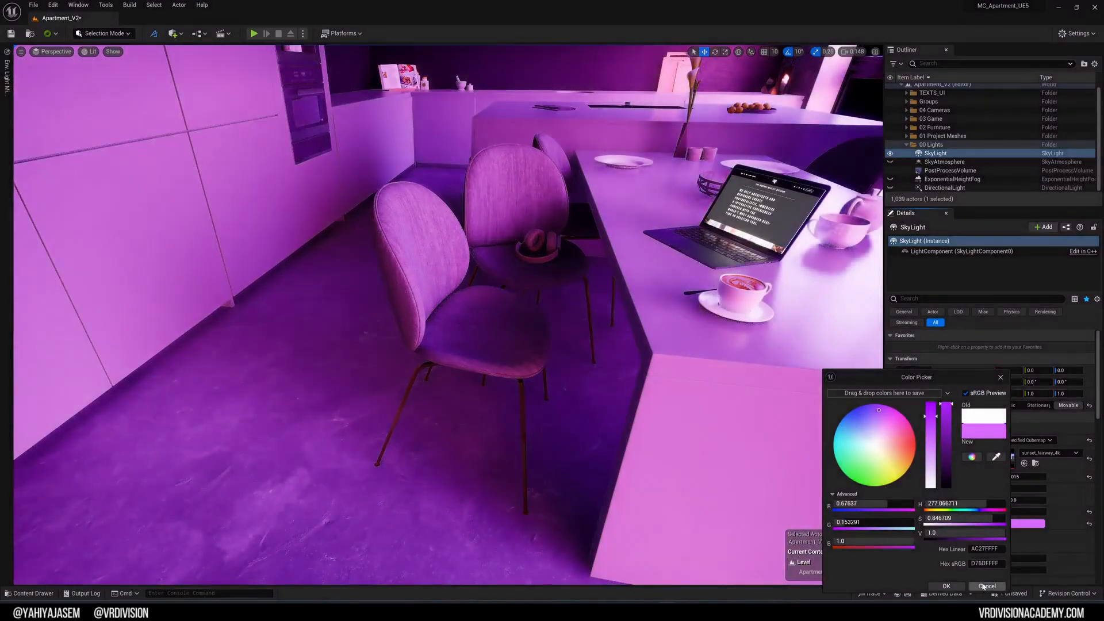
pyautogui.click(987, 586)
# Step: Reset the sky light's Source Type, Intensity Scale and Indirect Lighting Intensity to their default values
pyautogui.scroll(-2, 994, 469)
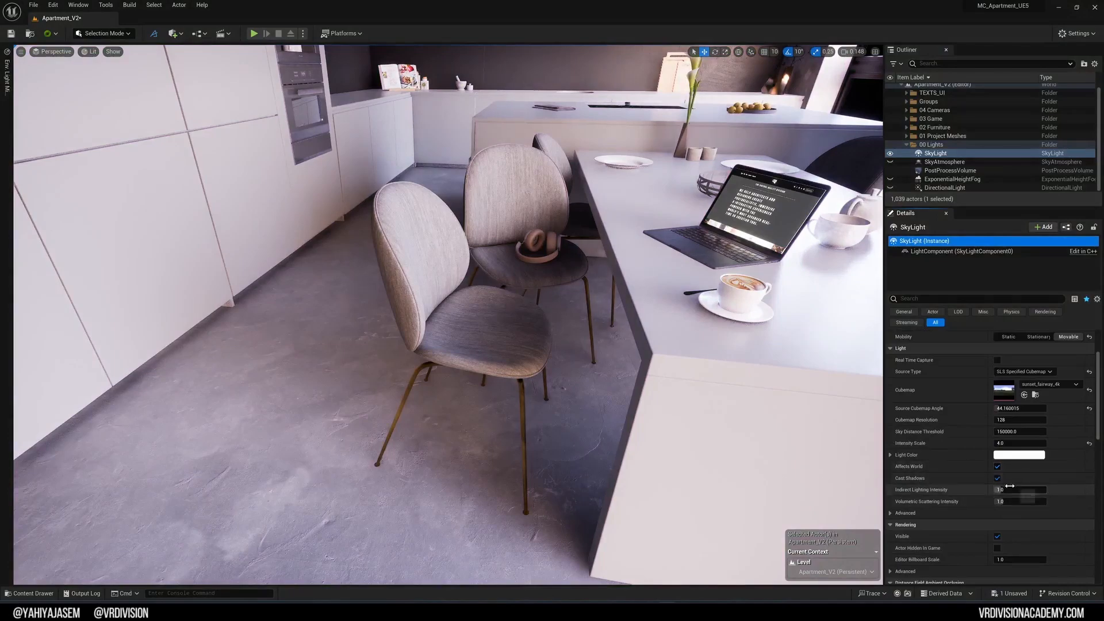
pyautogui.scroll(2, 1040, 446)
pyautogui.press('s')
pyautogui.moveTo(878, 370); pyautogui.dragTo(878, 329, button='right')
pyautogui.click(1089, 440)
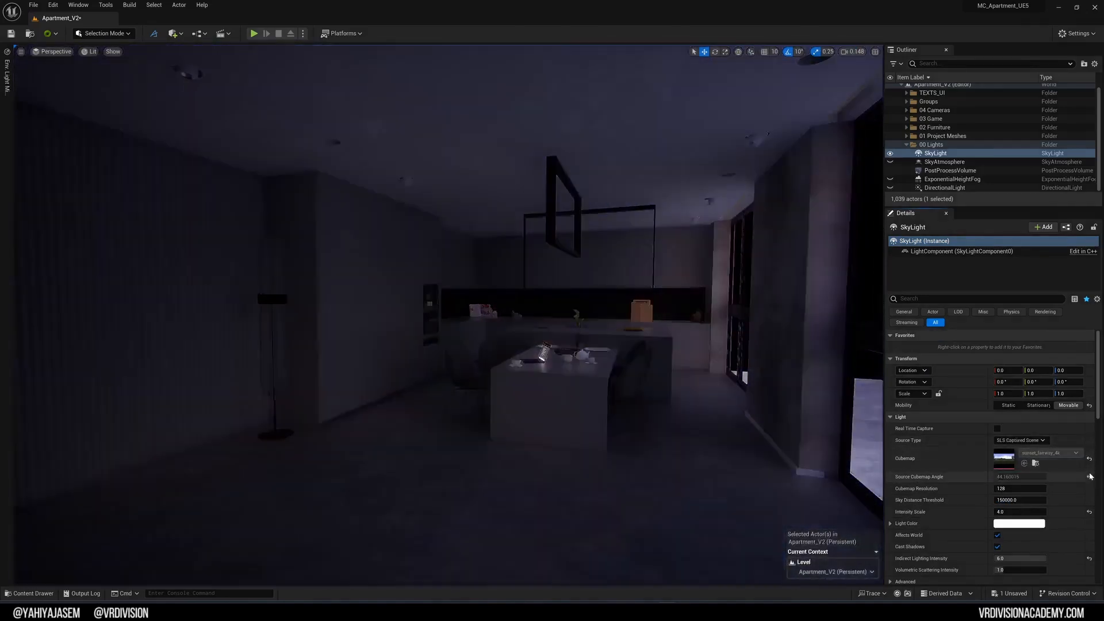
pyautogui.click(1090, 511)
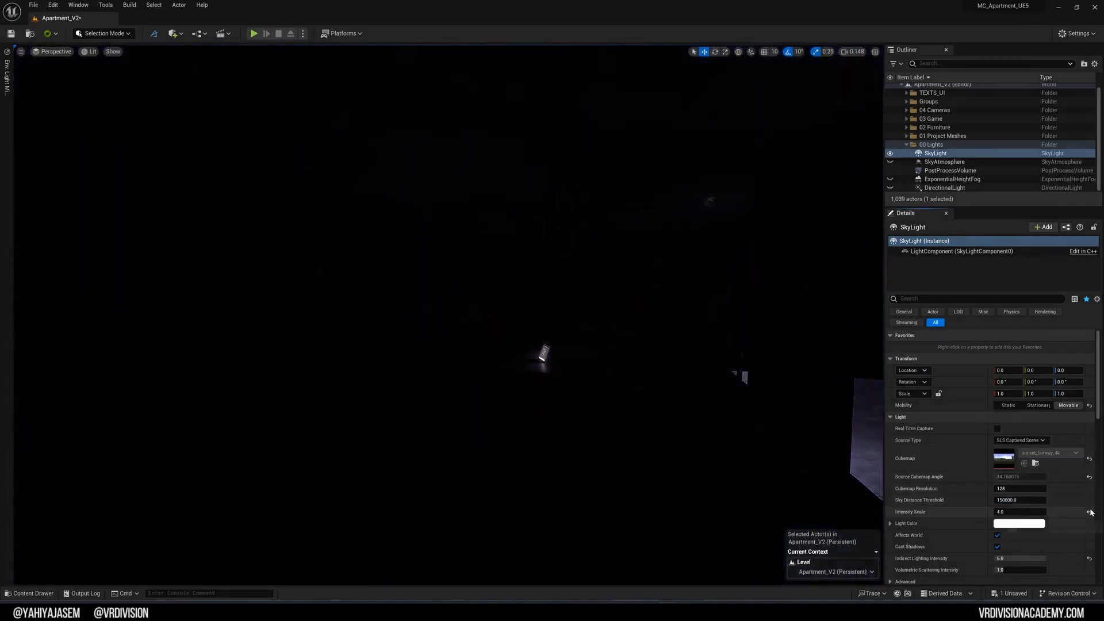
pyautogui.click(1089, 559)
# Step: Enable Real Time Capture on the sky light and bring up the sun direction control in the scene
pyautogui.click(997, 428)
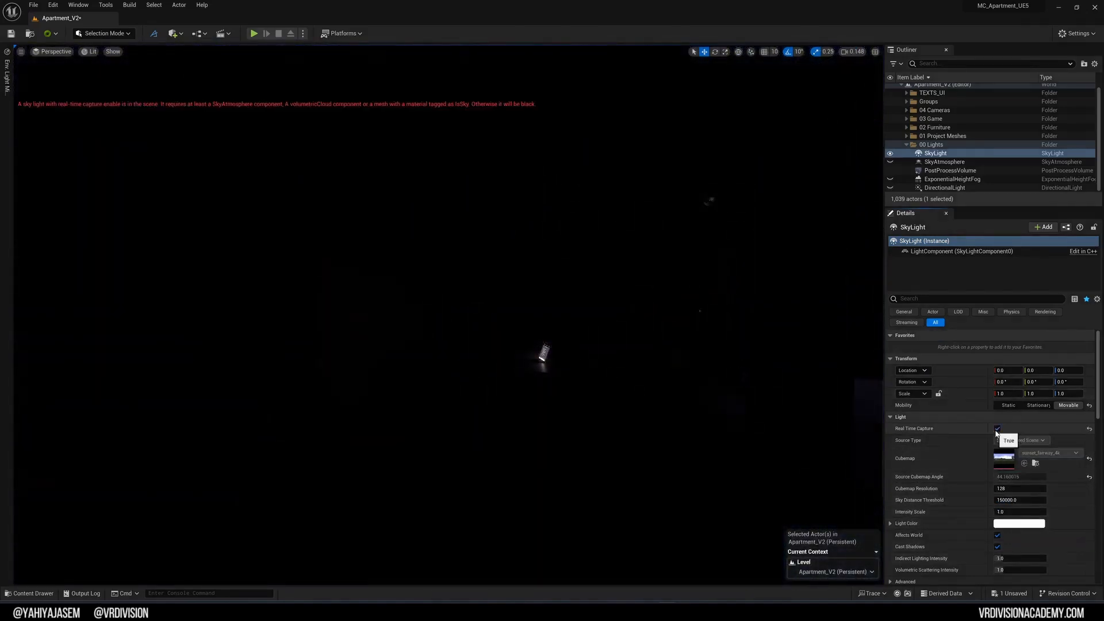
pyautogui.hotkey('ctrl', 'l')
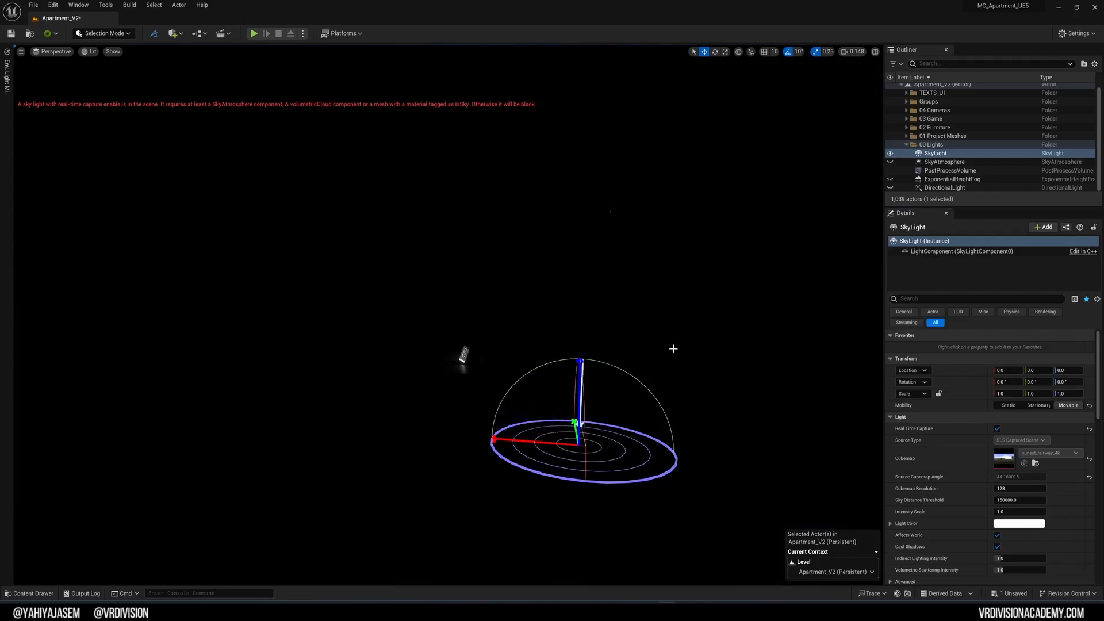
pyautogui.moveTo(710, 340); pyautogui.dragTo(699, 362, button='right')
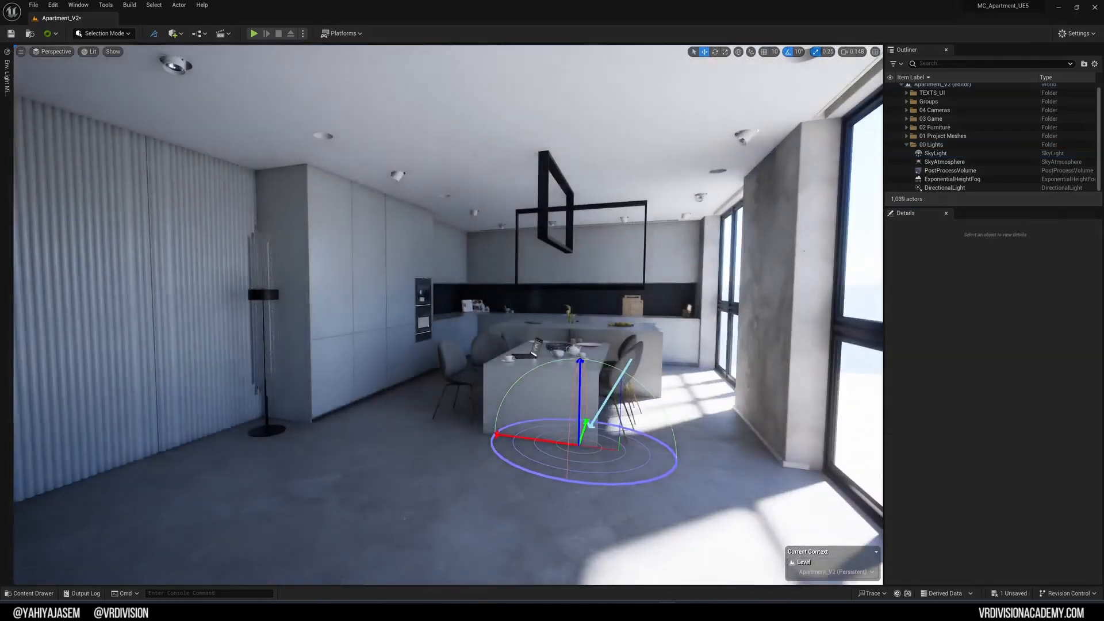
# Step: Add a Point Light in front of the kitchen cabinets and raise it to a height of about 152
pyautogui.moveTo(766, 331)
pyautogui.mouseDown(button='right')
pyautogui.moveTo(790, 332)
pyautogui.moveTo(766, 331)
pyautogui.mouseUp(button='right')
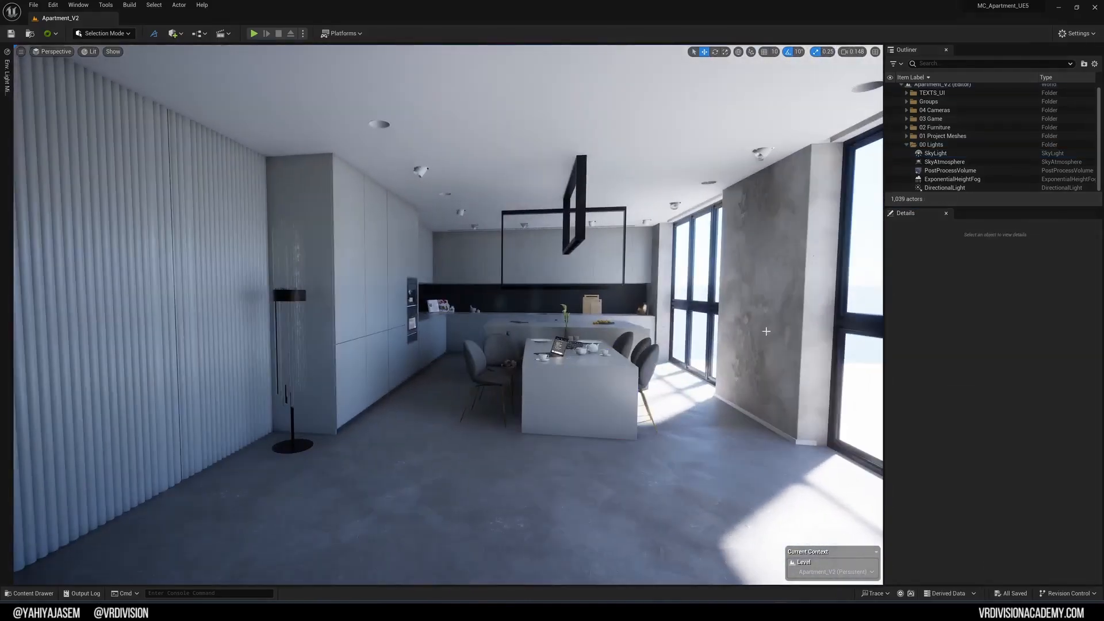
pyautogui.moveTo(449, 314); pyautogui.dragTo(478, 315, button='right')
pyautogui.press('w')
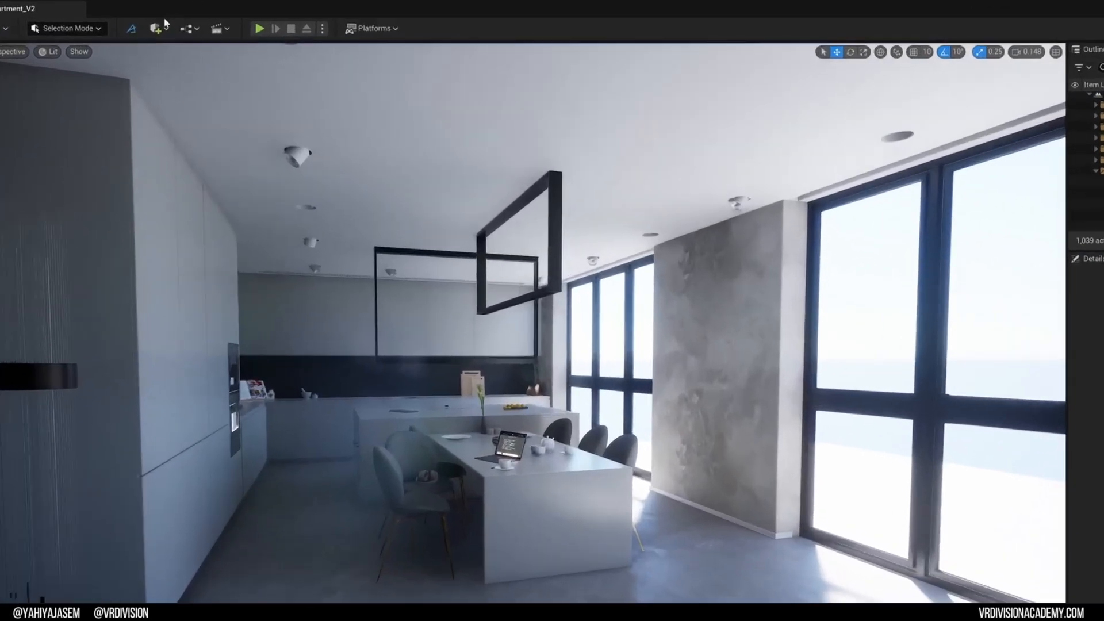
pyautogui.click(156, 29)
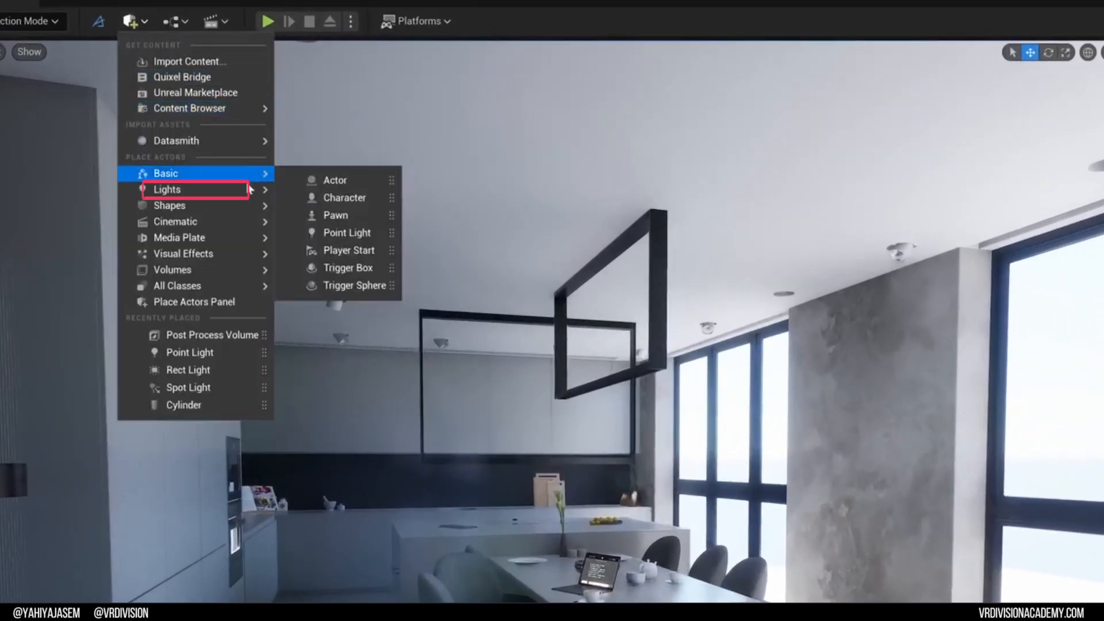
pyautogui.moveTo(246, 189)
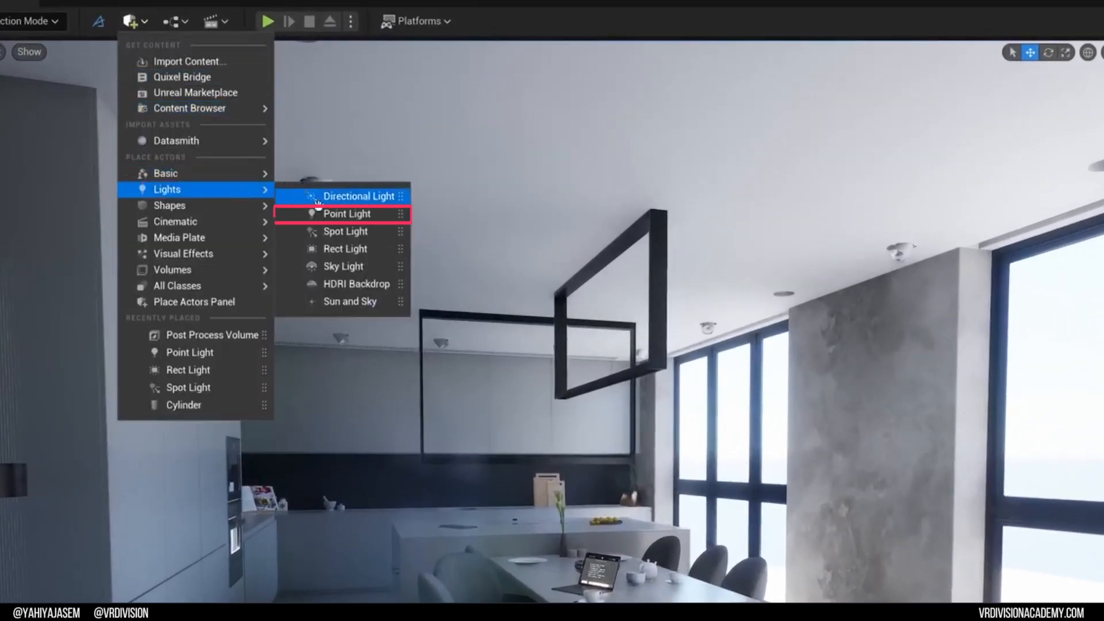
pyautogui.click(335, 214)
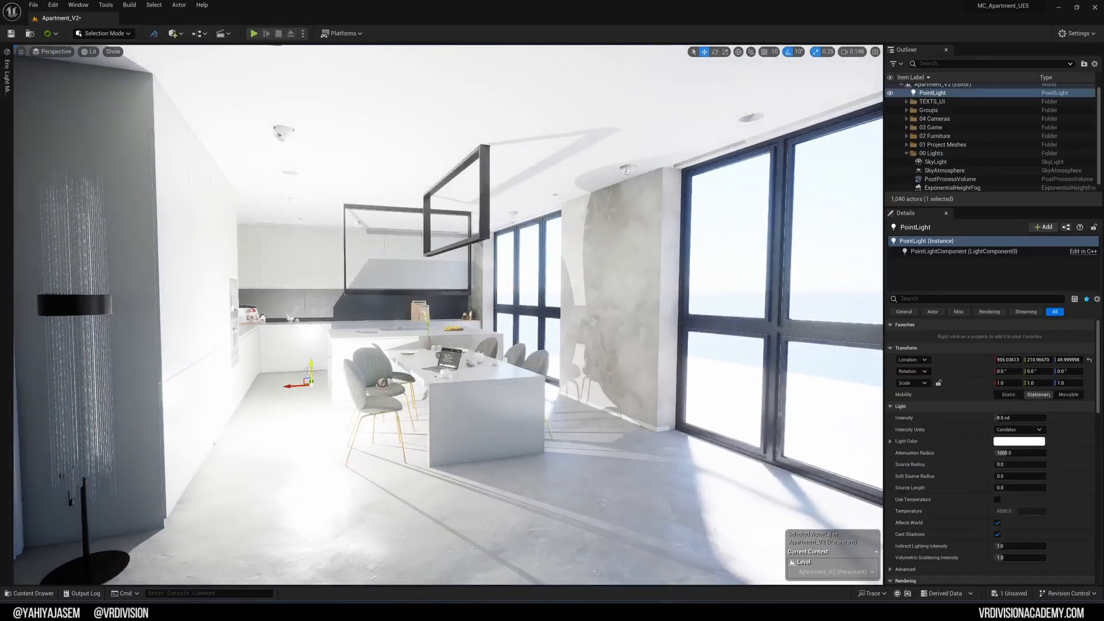
pyautogui.moveTo(310, 369); pyautogui.dragTo(310, 278)
# Step: Show the editor icons and move the point light from the kitchen to the fluted wall near the floor lamp, with the camera following
pyautogui.press('g')
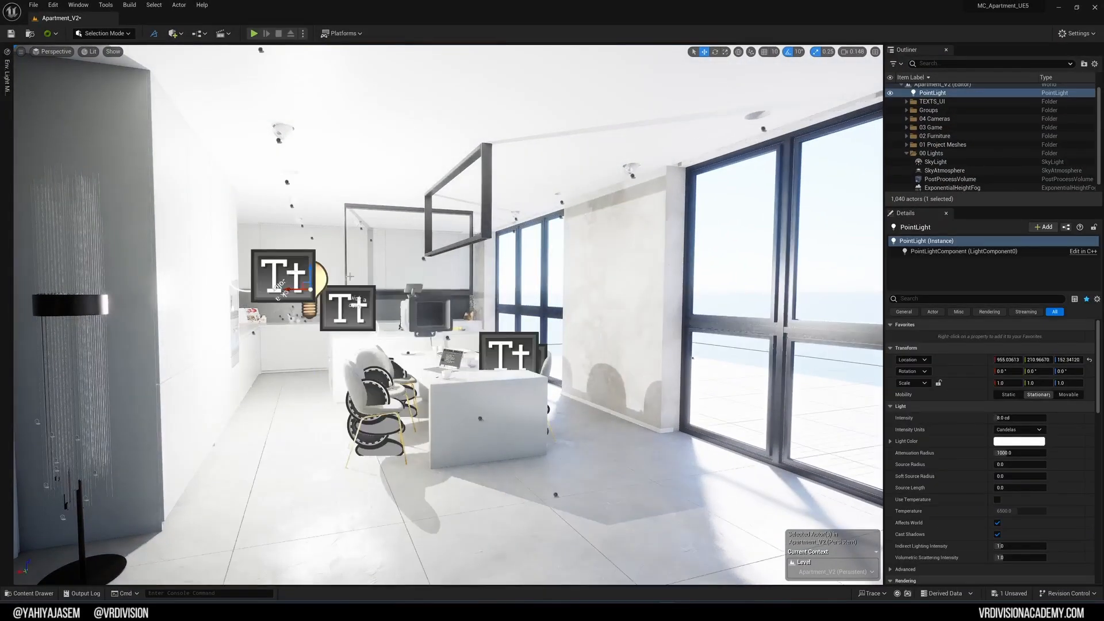
pyautogui.moveTo(350, 276); pyautogui.dragTo(395, 280, button='right')
pyautogui.press('w')
pyautogui.scroll(-4, 384, 279)
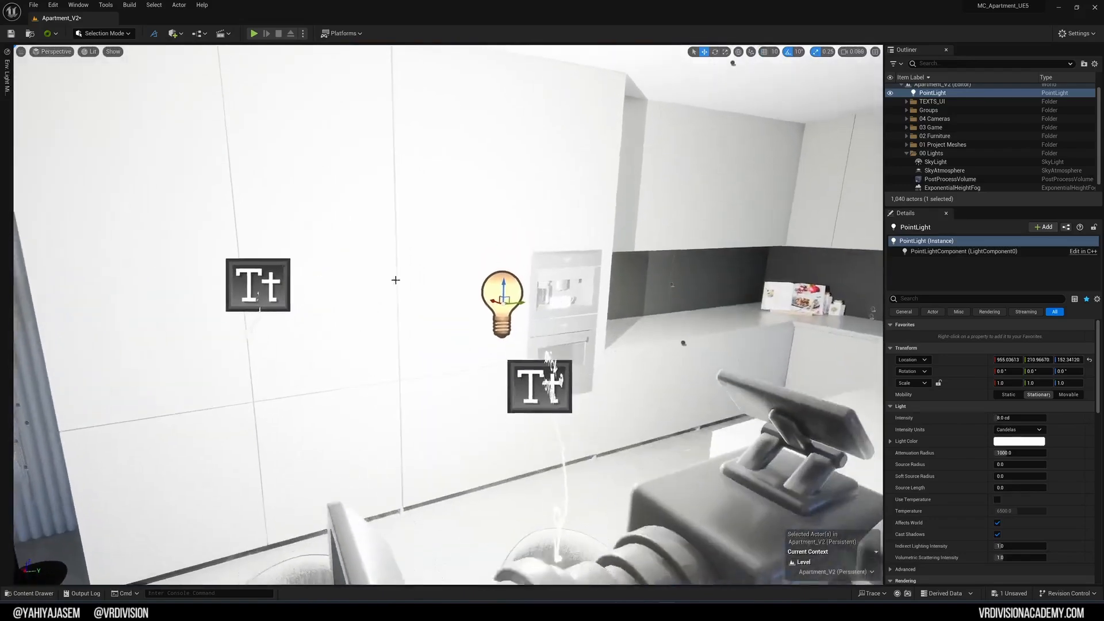
pyautogui.keyDown('shift'); pyautogui.moveTo(498, 309); pyautogui.dragTo(453, 315); pyautogui.keyUp('shift')
pyautogui.moveTo(528, 386); pyautogui.dragTo(495, 386, button='right')
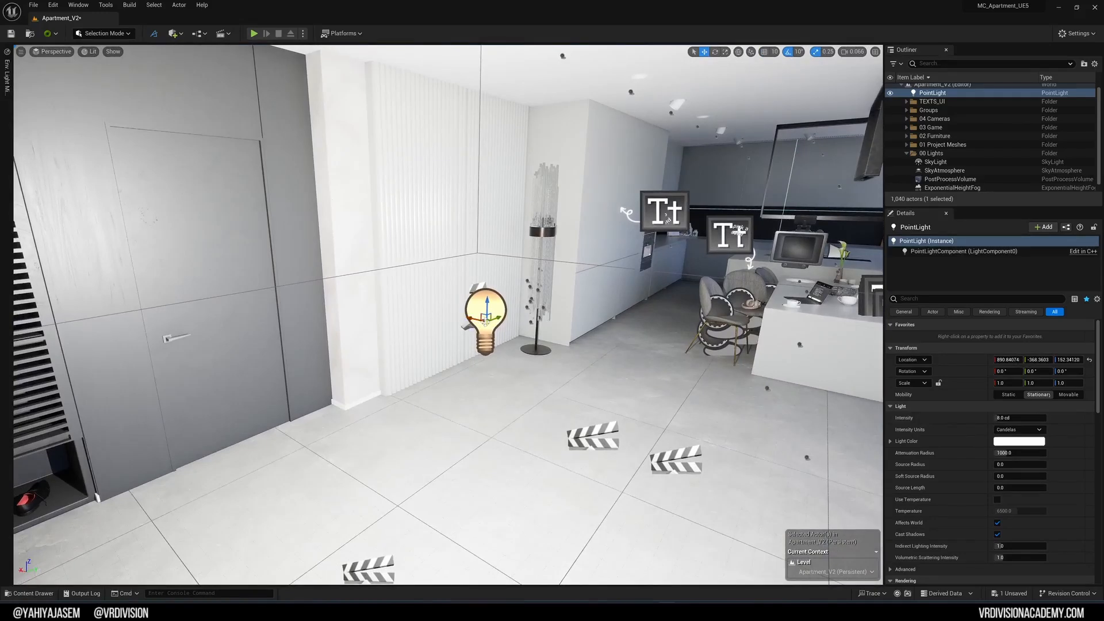
# Step: Shift the point light a little further beside the fluted wall while the camera follows it
pyautogui.rightClick(519, 325)
pyautogui.click(488, 316)
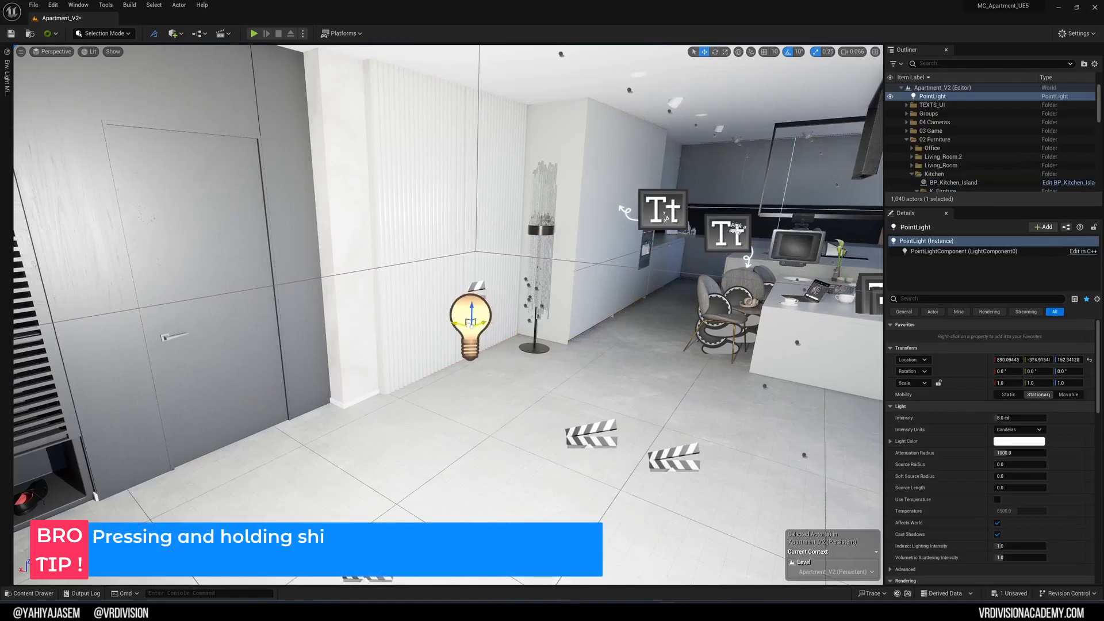
pyautogui.keyDown('shift'); pyautogui.moveTo(485, 315); pyautogui.dragTo(455, 326); pyautogui.keyUp('shift')
pyautogui.moveTo(456, 327); pyautogui.dragTo(638, 308, button='right')
# Step: Place the point light over the open floor beside the dining table, at about X 764, Y -193, checking the lighting with icons hidden
pyautogui.press('Escape')
pyautogui.press('g')
pyautogui.press('w')
pyautogui.scroll(1, 538, 339)
pyautogui.press('s')
pyautogui.press('s')
pyautogui.press('g')
pyautogui.press('g')
pyautogui.press('g')
pyautogui.click(591, 396)
pyautogui.moveTo(591, 397); pyautogui.dragTo(629, 346, button='right')
pyautogui.press('d')
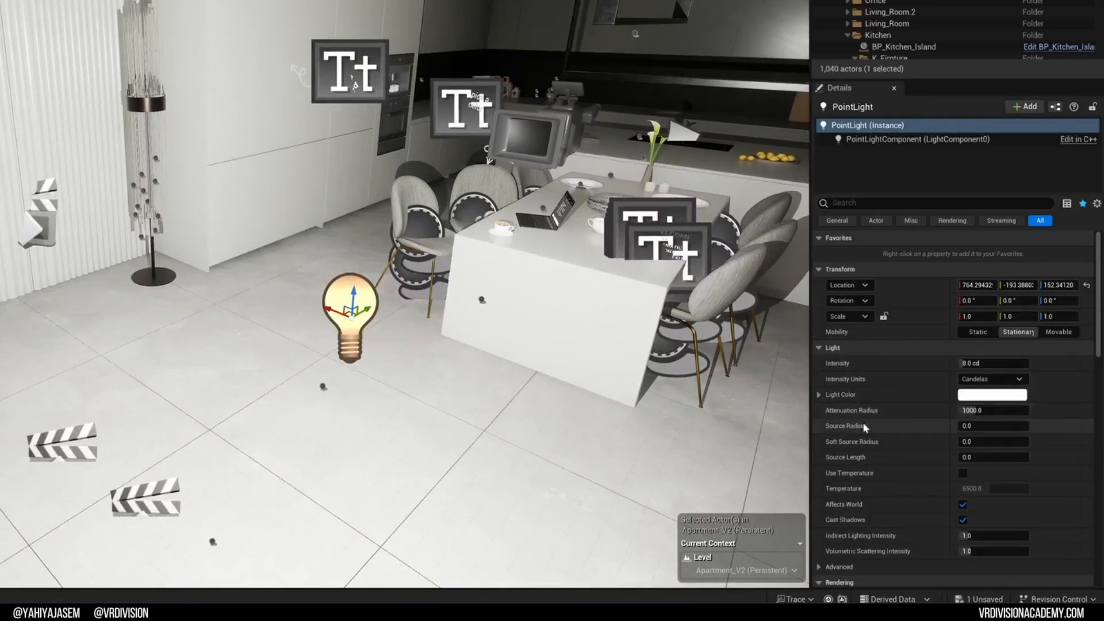
# Step: Try a much larger Source Radius on the point light, then set it to 5.0 while checking the shadows
pyautogui.hotkey('ctrl', 'z')
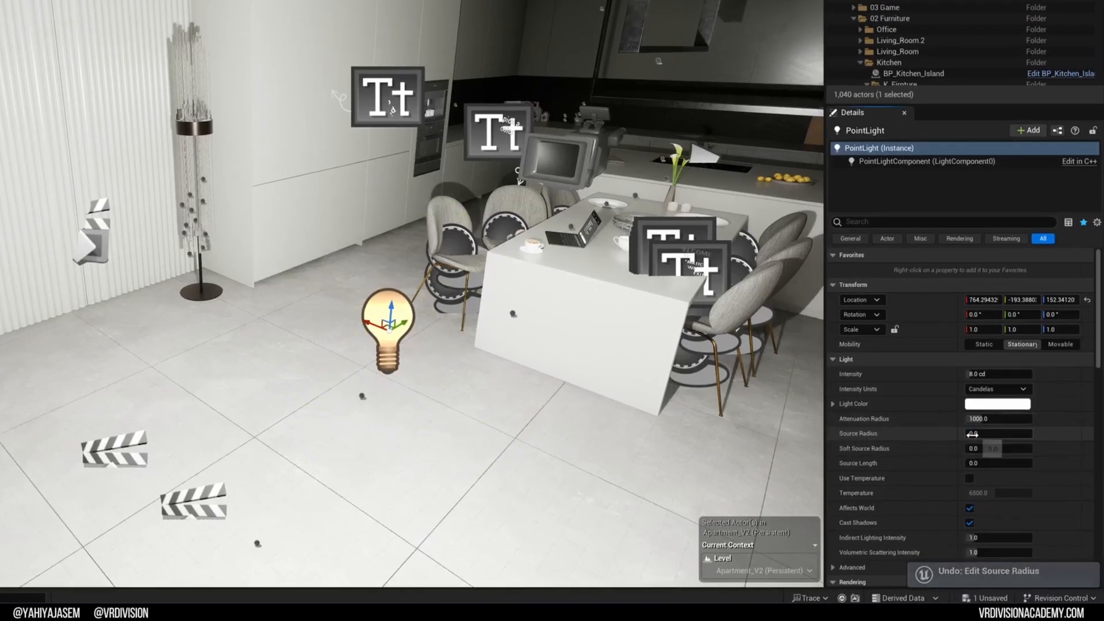
pyautogui.moveTo(970, 426); pyautogui.dragTo(1012, 426)
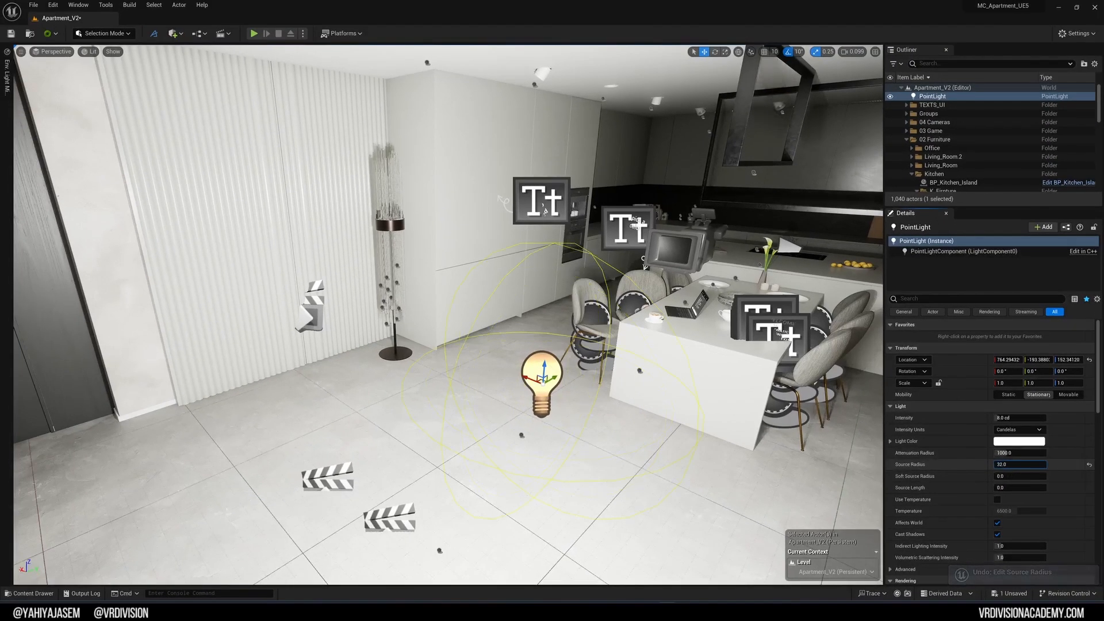
pyautogui.moveTo(604, 424)
pyautogui.mouseDown(button='right')
pyautogui.moveTo(607, 415)
pyautogui.moveTo(604, 424)
pyautogui.mouseUp(button='right')
pyautogui.press('w')
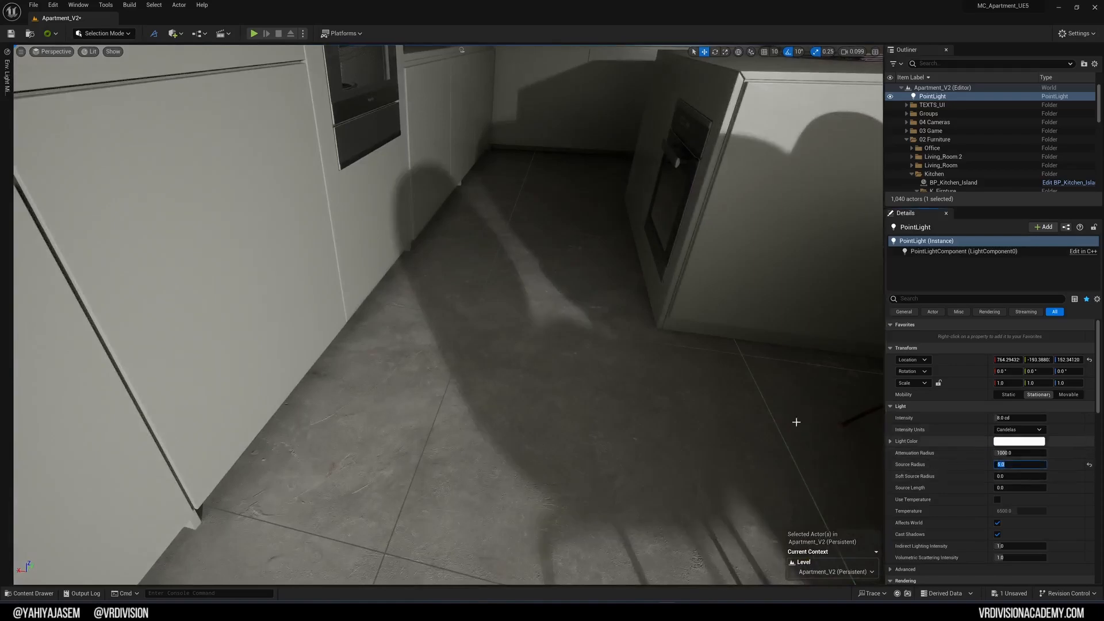
# Step: Examine the point light's attenuation sphere and its reach from outside the apartment, then return to the interior
pyautogui.press('s')
pyautogui.moveTo(504, 346)
pyautogui.mouseDown(button='right')
pyautogui.moveTo(512, 368)
pyautogui.moveTo(504, 346)
pyautogui.mouseUp(button='right')
pyautogui.scroll(4, 504, 346)
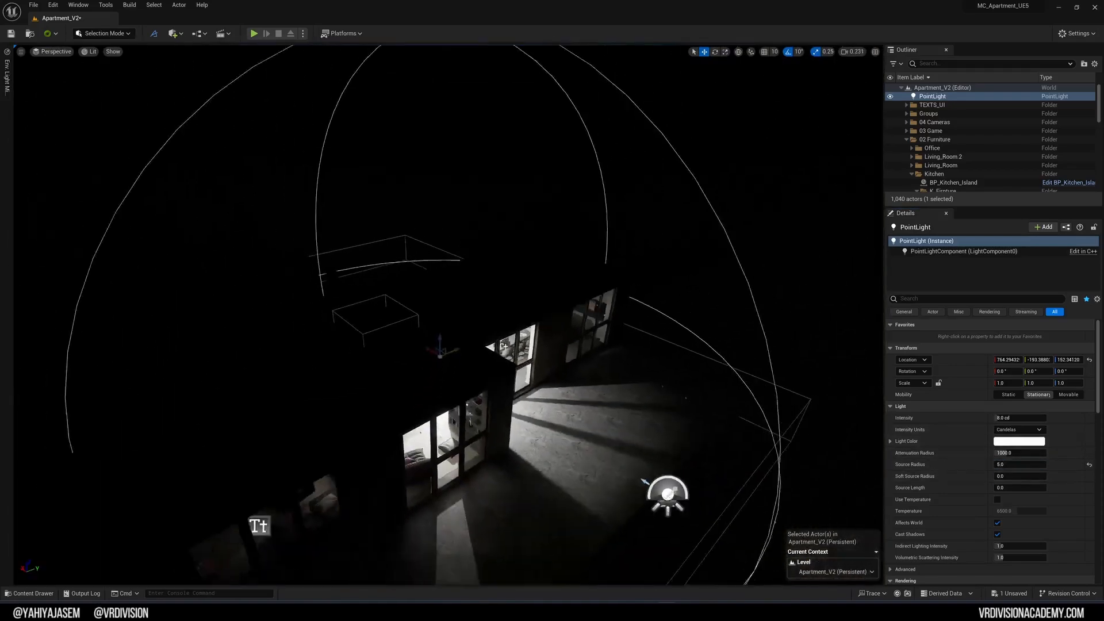
pyautogui.press('s')
pyautogui.scroll(1, 492, 194)
pyautogui.moveTo(492, 194); pyautogui.dragTo(492, 194, button='right')
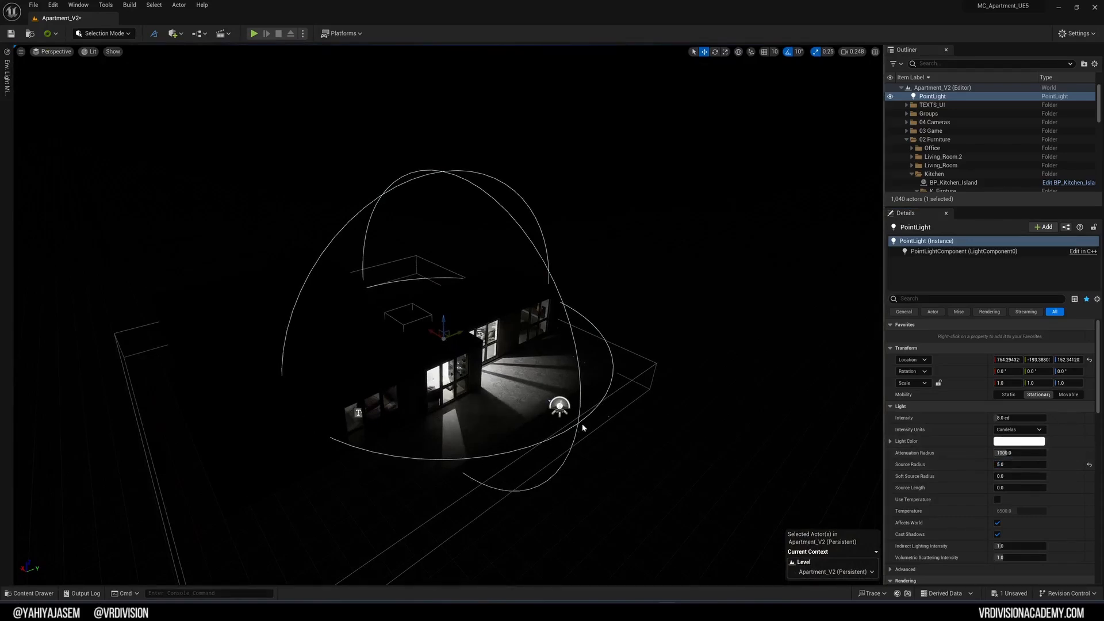
pyautogui.moveTo(580, 413); pyautogui.dragTo(661, 406, button='right')
pyautogui.press('w')
pyautogui.press('w')
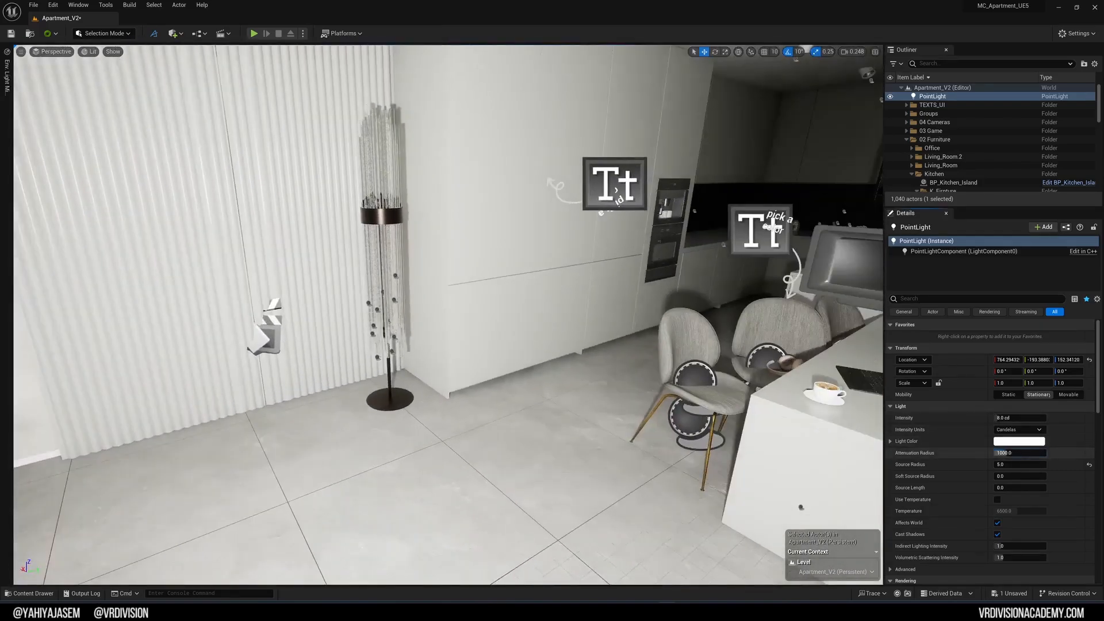
# Step: Reduce the point light's Attenuation Radius to about 156 and lower the light close to the floor, at about Z 37
pyautogui.moveTo(1012, 453); pyautogui.dragTo(970, 453)
pyautogui.keyDown('alt'); pyautogui.moveTo(575, 346); pyautogui.dragTo(339, 351); pyautogui.keyUp('alt')
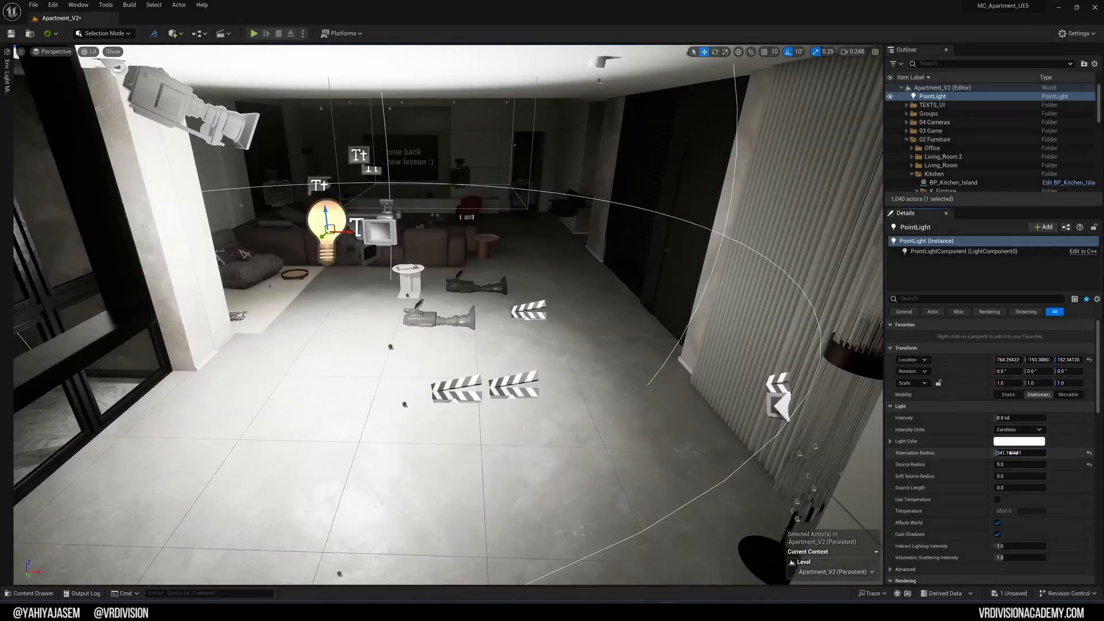
pyautogui.moveTo(1012, 453); pyautogui.dragTo(981, 453)
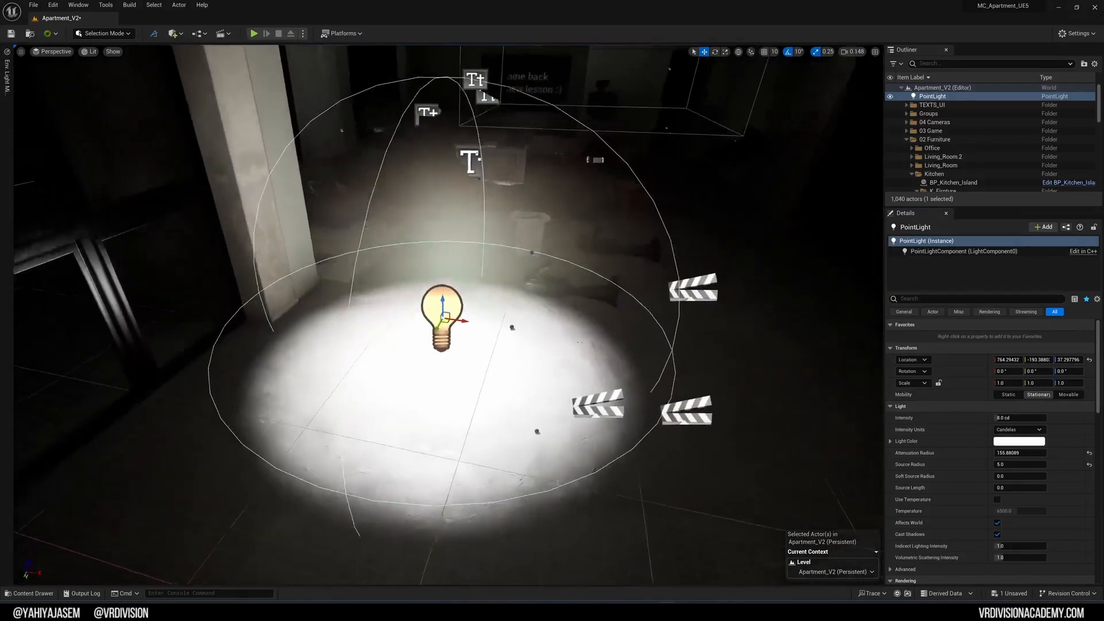
pyautogui.scroll(3, 522, 316)
pyautogui.moveTo(523, 316); pyautogui.dragTo(468, 354, button='right')
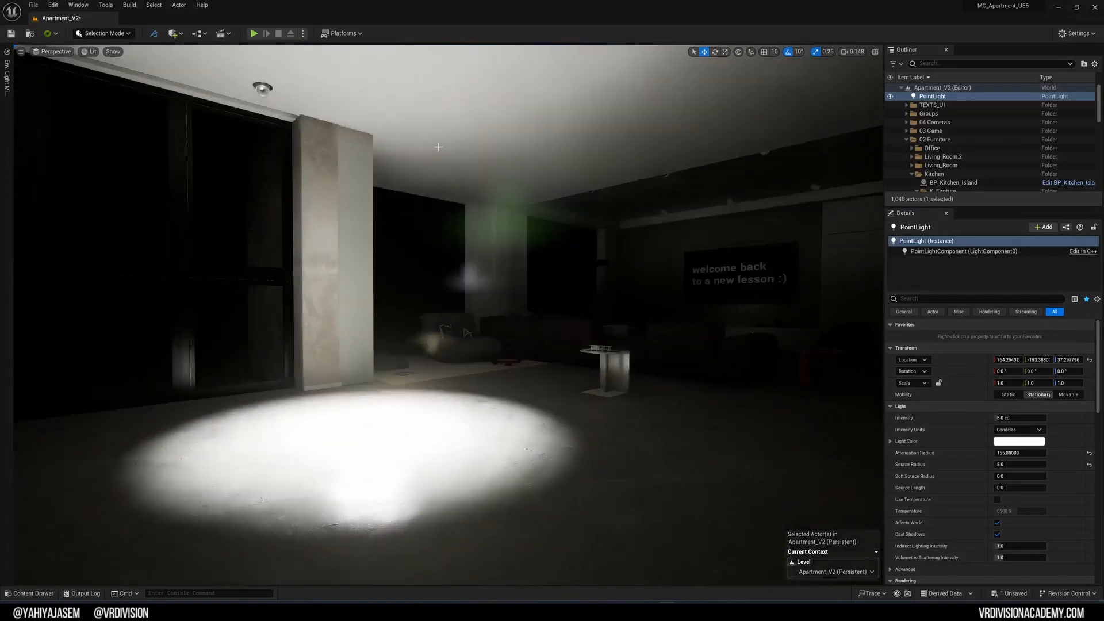
# Step: Show the editor icons and raise the point light toward the ceiling, to a height of about 228
pyautogui.press('g')
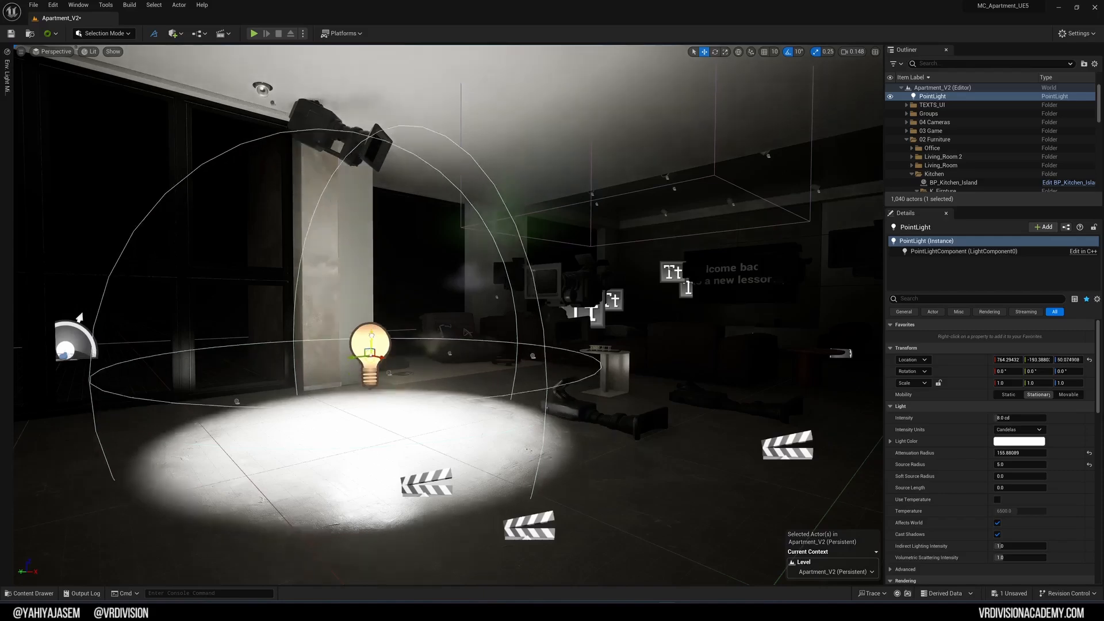
pyautogui.moveTo(373, 281); pyautogui.dragTo(372, 238)
pyautogui.moveTo(488, 216); pyautogui.dragTo(434, 107, button='right')
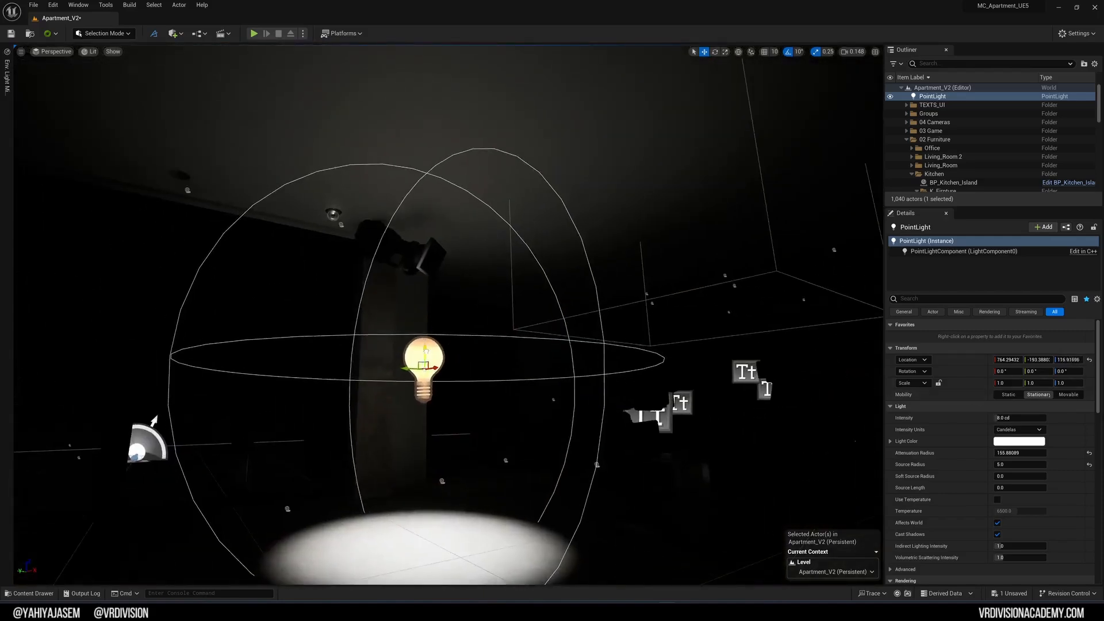
pyautogui.moveTo(426, 348); pyautogui.dragTo(426, 212)
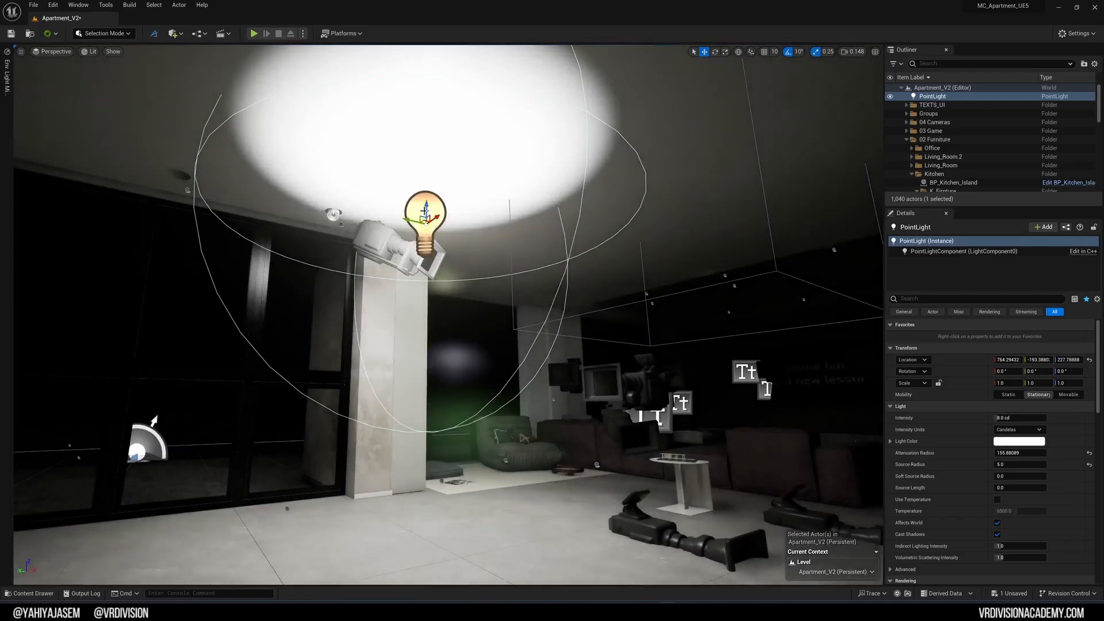
# Step: Reset the point light's Source Radius to 0 and examine the ceiling lighting with the editor icons hidden and shown
pyautogui.press('g')
pyautogui.moveTo(424, 210); pyautogui.dragTo(439, 167, button='right')
pyautogui.scroll(-1, 439, 199)
pyautogui.press('g')
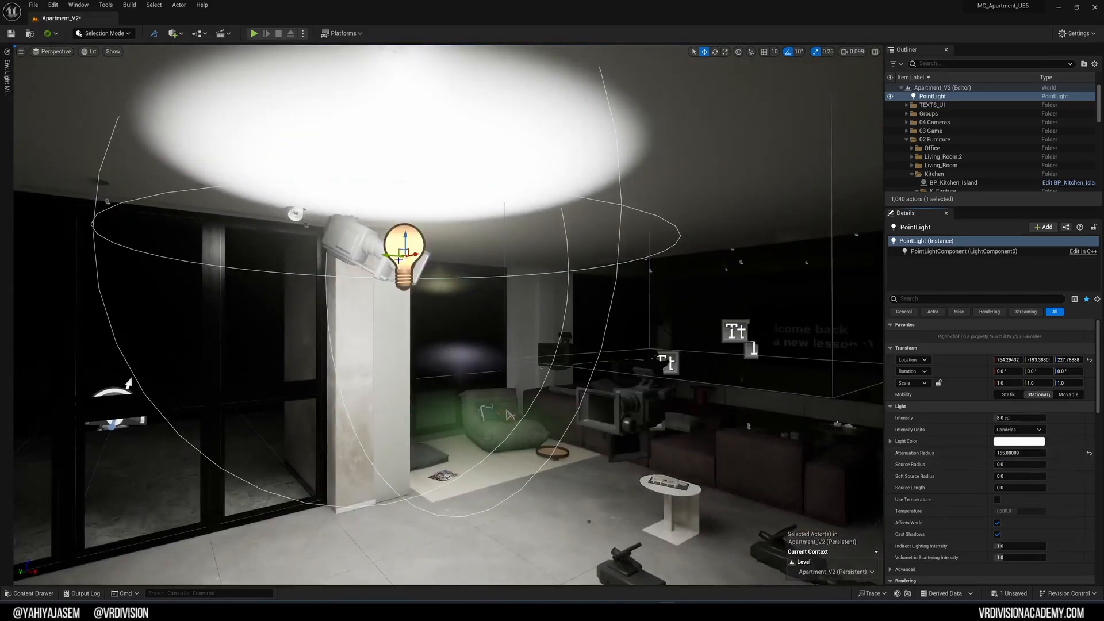
# Step: Move the point light sideways into the living area, to Y about -440, and lower it to a height of about 163
pyautogui.moveTo(387, 256); pyautogui.dragTo(633, 254)
pyautogui.moveTo(551, 255); pyautogui.dragTo(515, 197, button='right')
pyautogui.press('w')
pyautogui.press('s')
pyautogui.press('g')
pyautogui.press('g')
pyautogui.moveTo(494, 175); pyautogui.dragTo(494, 257)
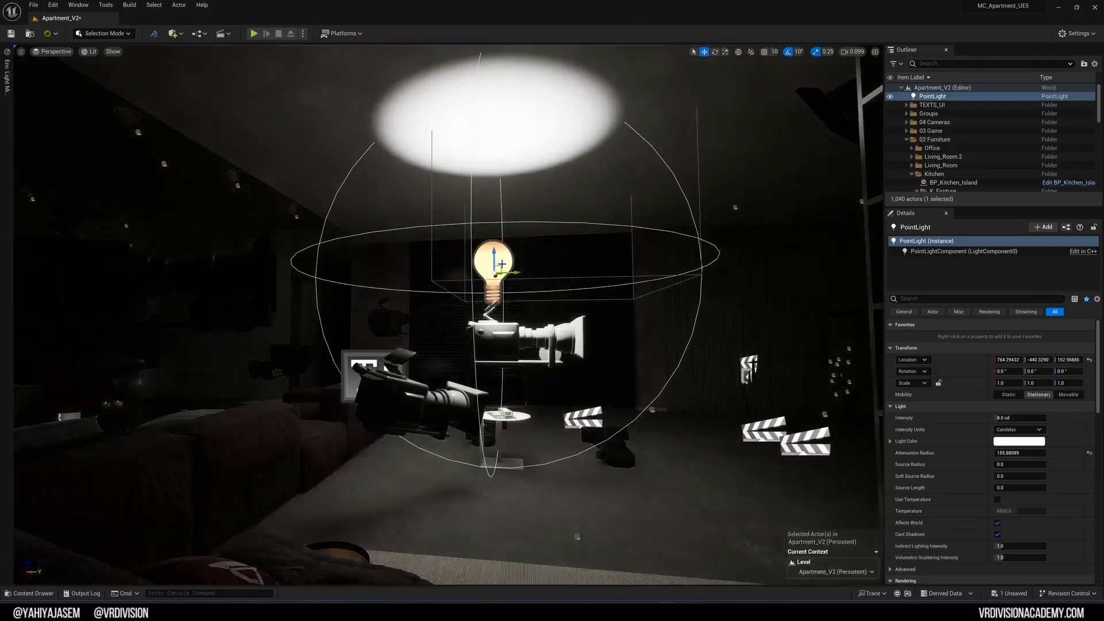
# Step: Restore the Attenuation Radius to 1000 and set the Intensity to 2 cd, shifting the light along the room to Y about -53
pyautogui.click(1089, 453)
pyautogui.moveTo(514, 273); pyautogui.dragTo(792, 273)
pyautogui.click(1014, 417)
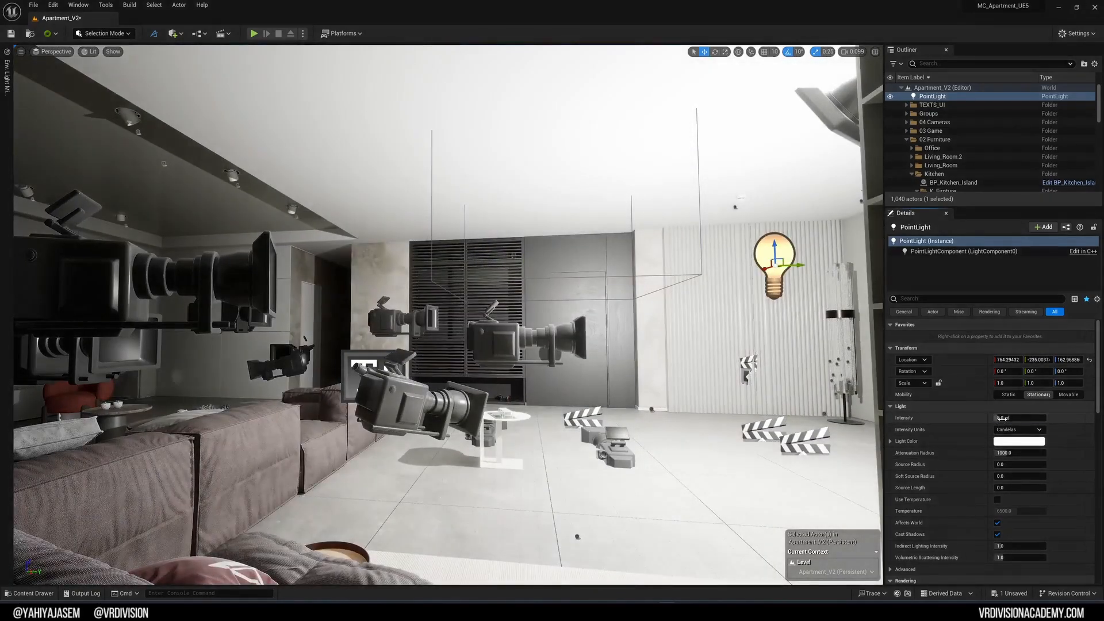
pyautogui.write('2')
pyautogui.press('Return')
pyautogui.moveTo(748, 322); pyautogui.dragTo(696, 345, button='right')
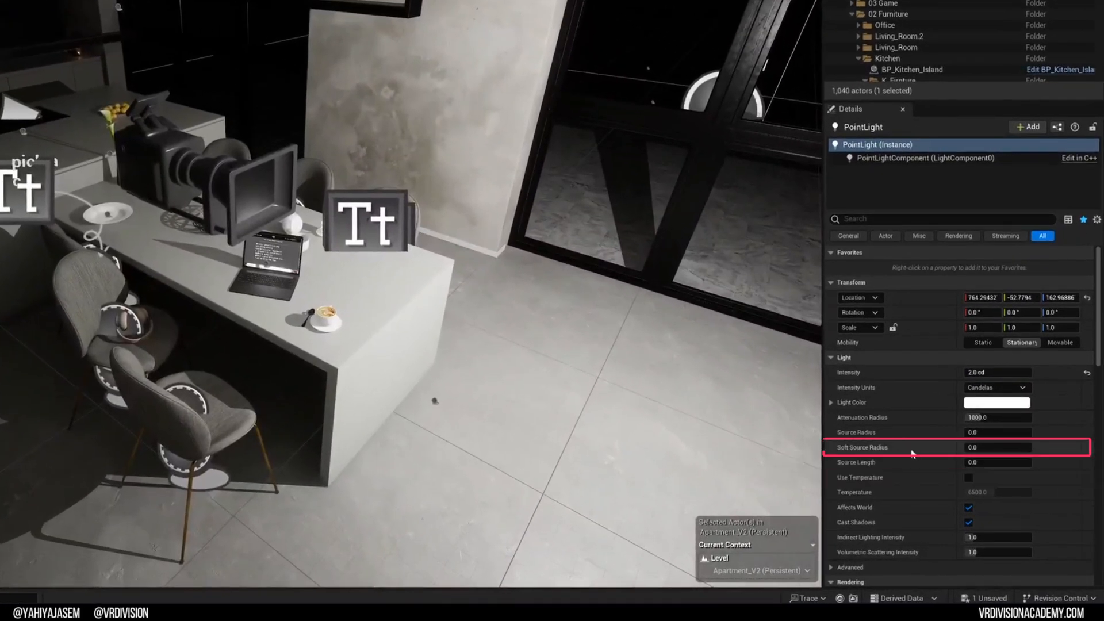
# Step: Try a Soft Source Radius of about 53, return it to 0, and raise the Source Radius to 114
pyautogui.moveTo(998, 468); pyautogui.dragTo(1002, 469)
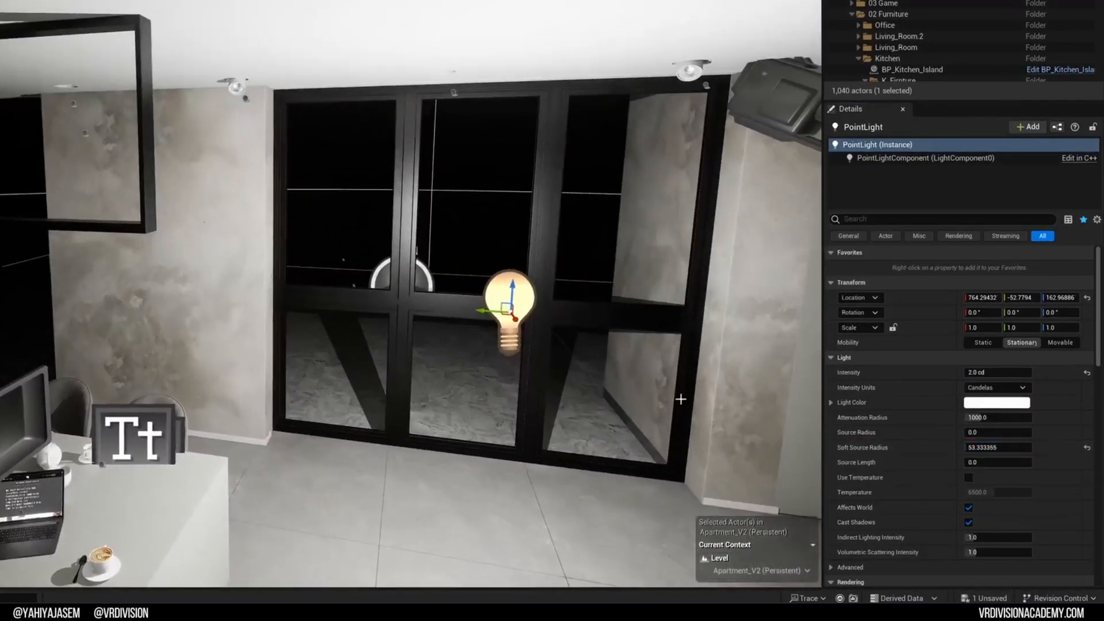
pyautogui.moveTo(984, 448); pyautogui.dragTo(949, 448)
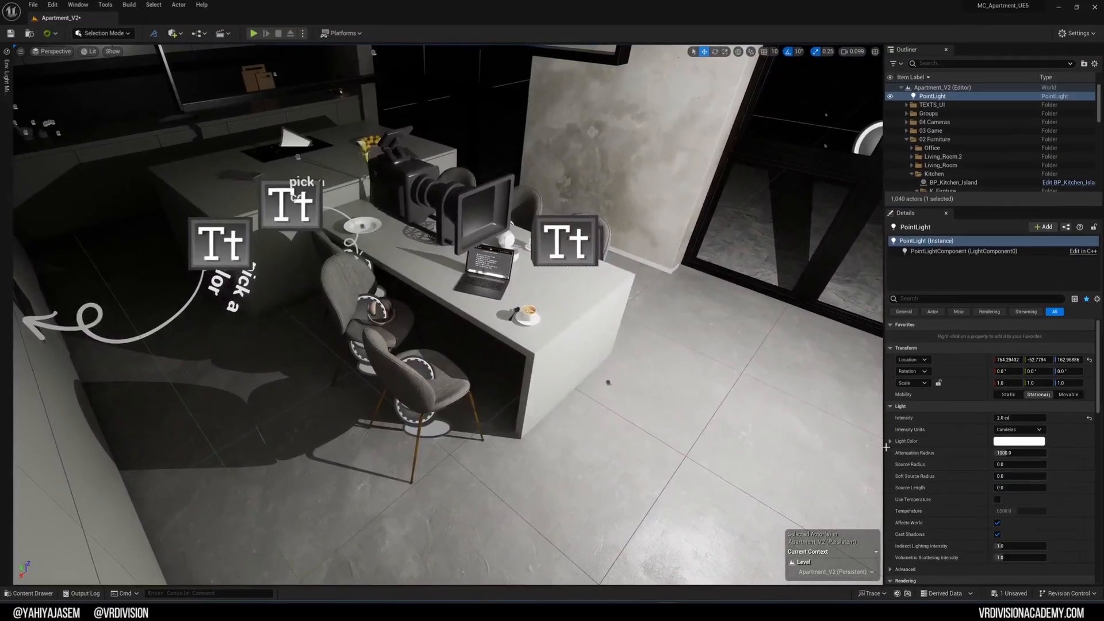
pyautogui.moveTo(977, 433); pyautogui.dragTo(995, 433)
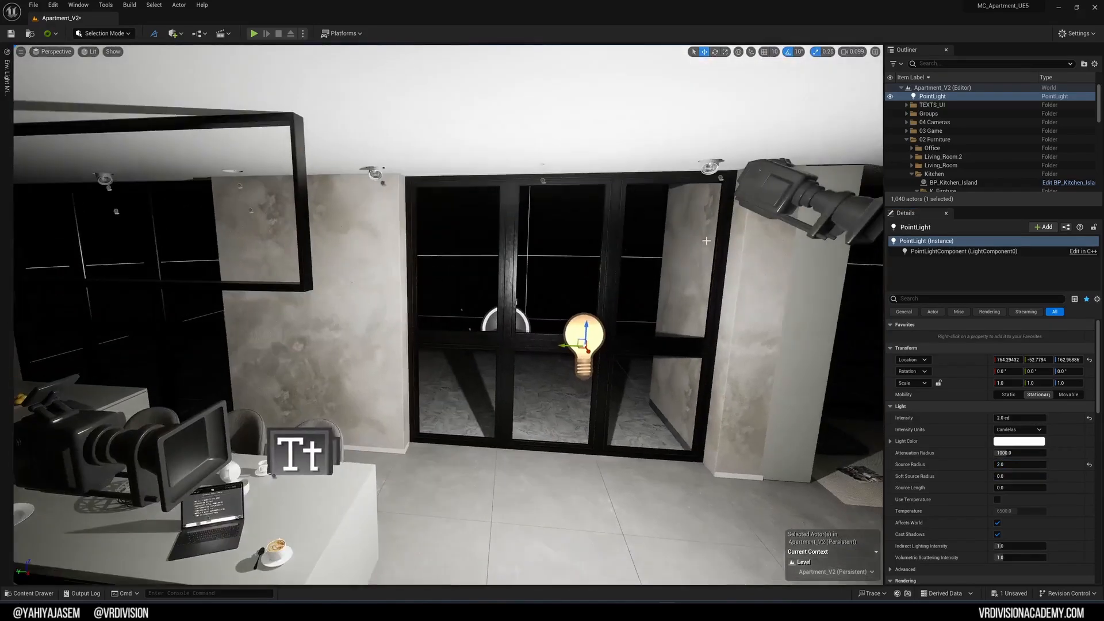
pyautogui.moveTo(1007, 464); pyautogui.dragTo(1030, 464)
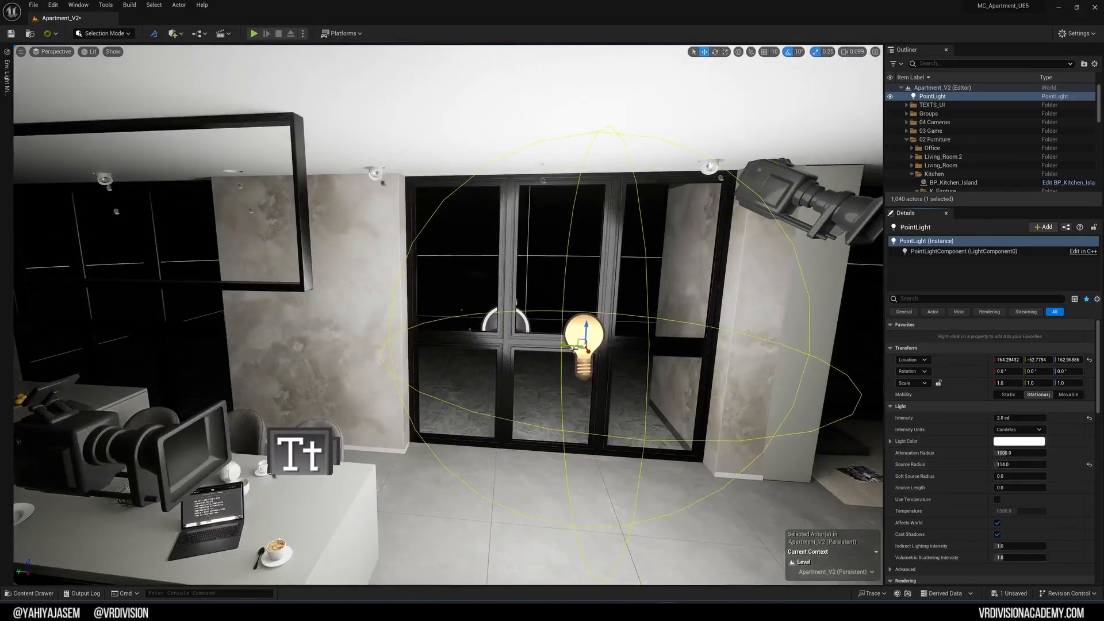
# Step: Move the point light to X about 830 and examine the wide source's lighting with the editor icons hidden and shown
pyautogui.moveTo(574, 348); pyautogui.dragTo(505, 260)
pyautogui.moveTo(495, 233); pyautogui.dragTo(544, 98, button='right')
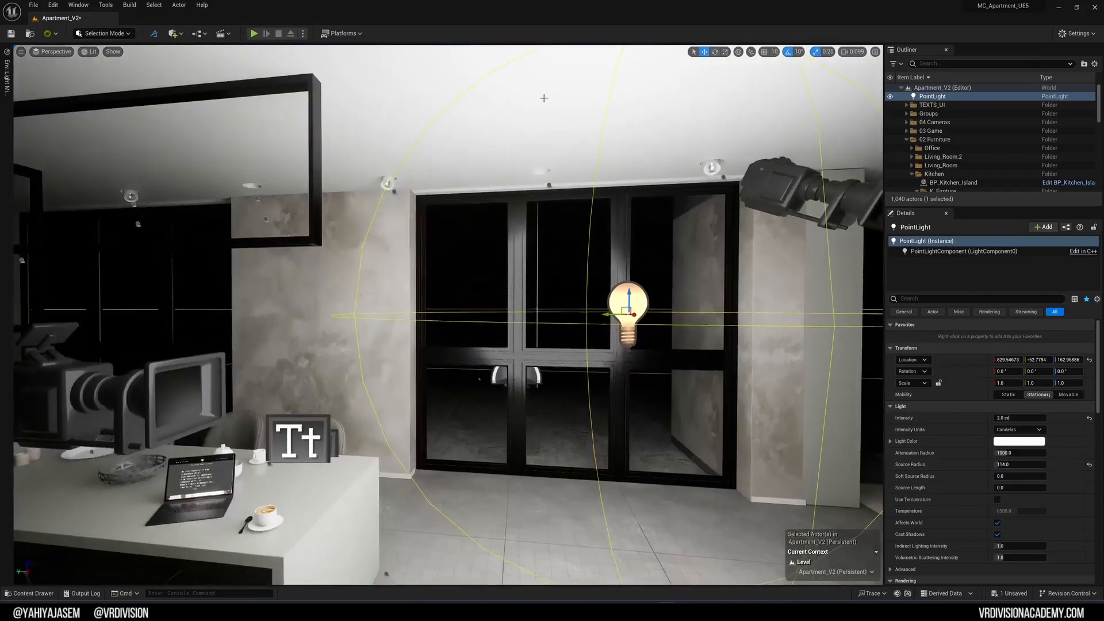
pyautogui.moveTo(417, 178)
pyautogui.mouseDown(button='right')
pyautogui.moveTo(504, 196)
pyautogui.moveTo(477, 196)
pyautogui.moveTo(478, 173)
pyautogui.moveTo(418, 178)
pyautogui.mouseUp(button='right')
pyautogui.moveTo(488, 411)
pyautogui.mouseDown(button='right')
pyautogui.moveTo(460, 377)
pyautogui.moveTo(449, 385)
pyautogui.moveTo(487, 409)
pyautogui.mouseUp(button='right')
pyautogui.press('g')
pyautogui.press('g')
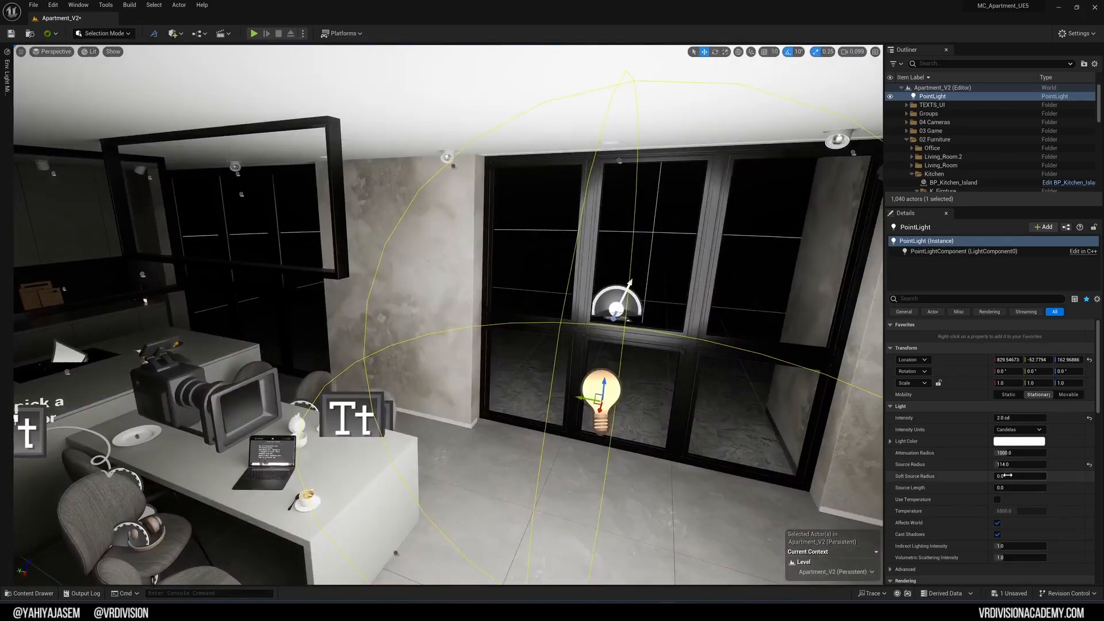
# Step: Return the Source Radius to 0 and raise the Soft Source Radius to about 155, checking the effect near the windows
pyautogui.moveTo(1008, 476)
pyautogui.mouseDown()
pyautogui.moveTo(1024, 476)
pyautogui.moveTo(996, 476)
pyautogui.moveTo(1015, 476)
pyautogui.moveTo(994, 464)
pyautogui.moveTo(997, 476)
pyautogui.mouseUp()
pyautogui.moveTo(810, 441); pyautogui.dragTo(842, 384, button='right')
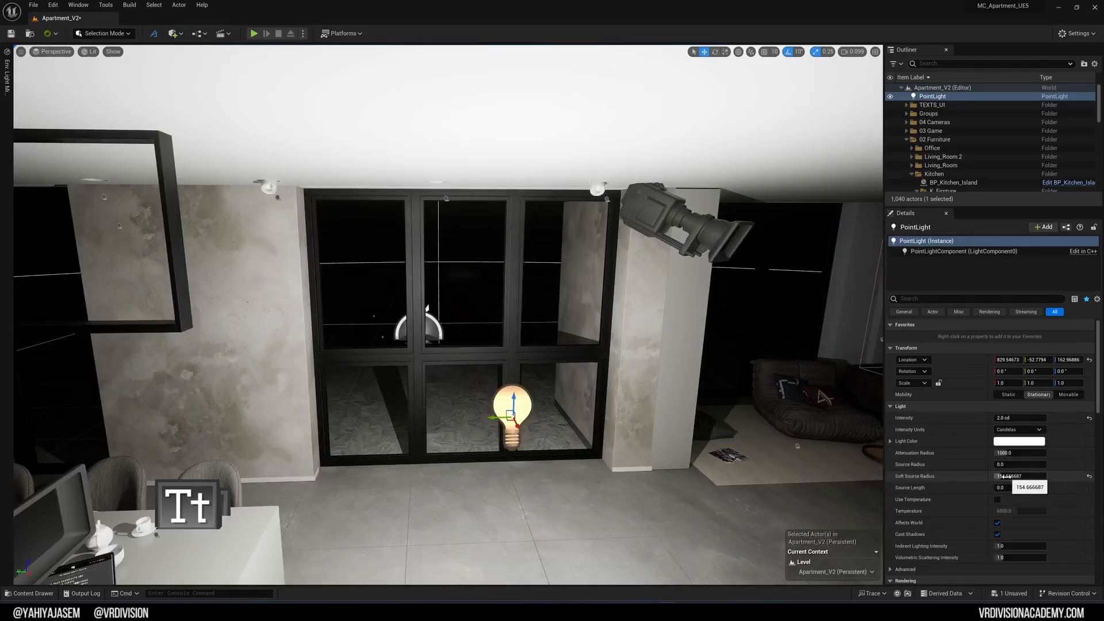
# Step: Set the point light's Source Length to about 69 and inspect the vertical source line beside the kitchen island
pyautogui.scroll(-1, 951, 472)
pyautogui.scroll(-1, 908, 475)
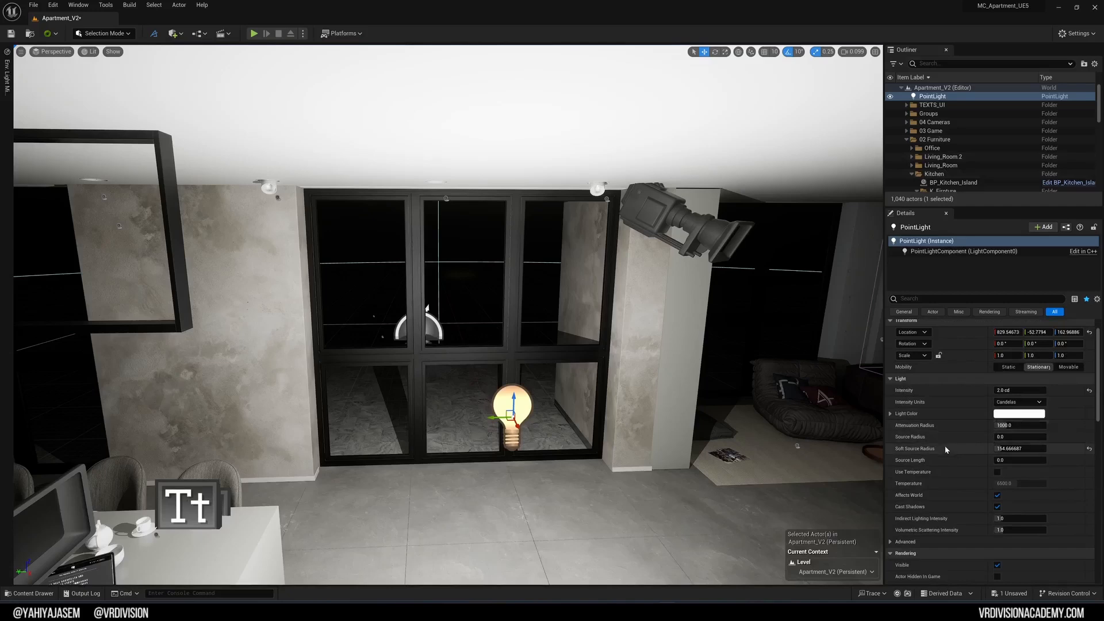
pyautogui.scroll(-1, 933, 472)
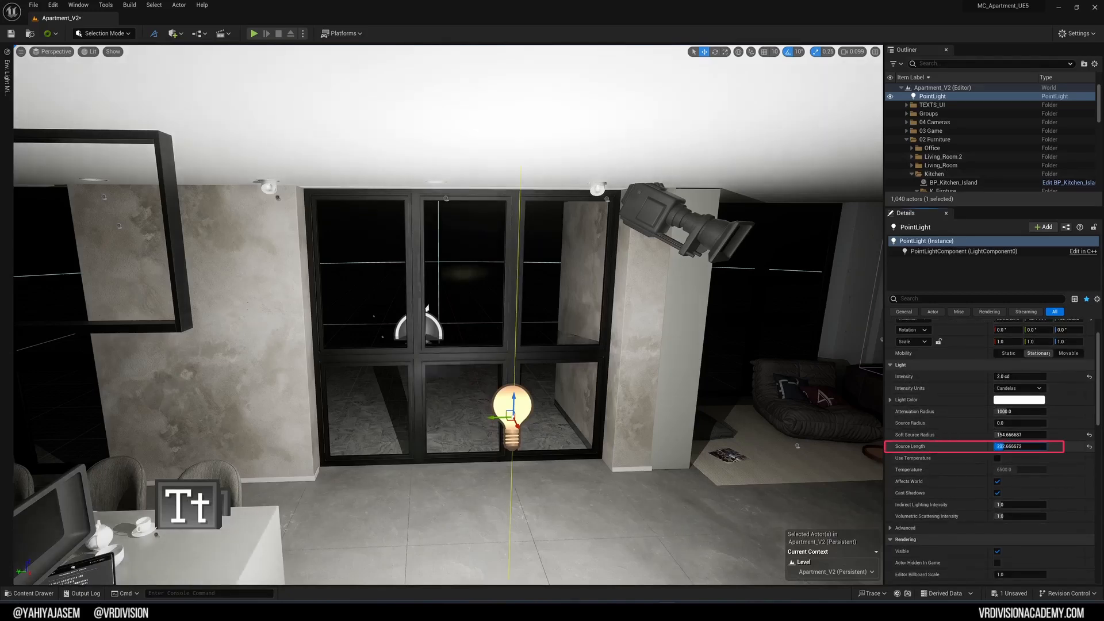
pyautogui.moveTo(997, 447); pyautogui.dragTo(978, 446)
pyautogui.moveTo(623, 451); pyautogui.dragTo(483, 483, button='right')
pyautogui.press('e')
pyautogui.moveTo(624, 451); pyautogui.dragTo(581, 420, button='right')
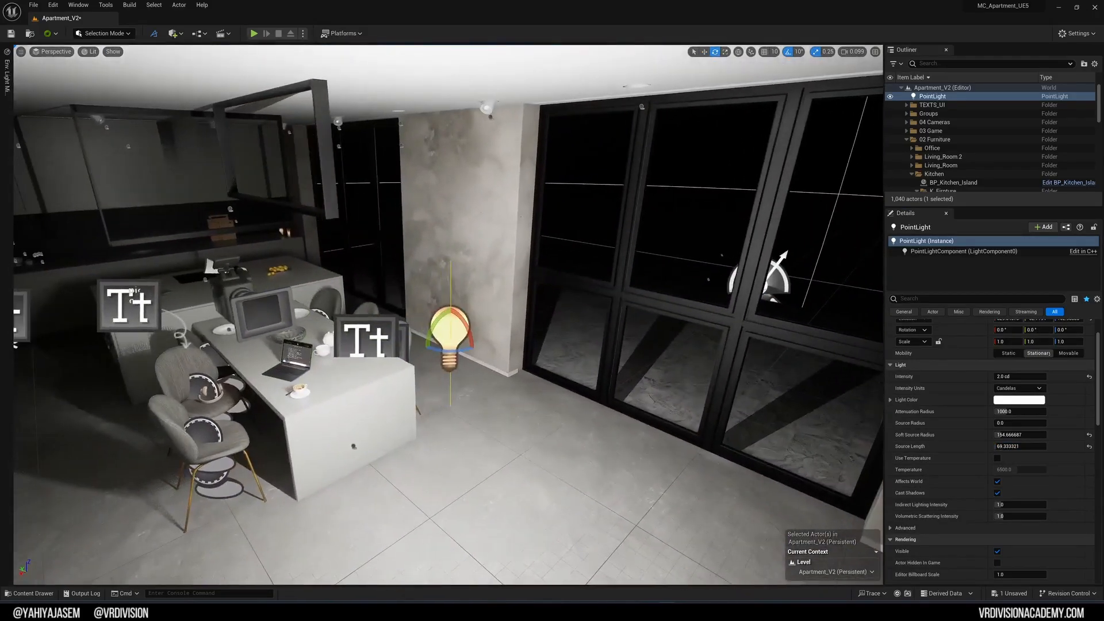
# Step: Duplicate the vertical window frame piece into the room and stretch it into a wide black panel in front of the windows
pyautogui.click(669, 305)
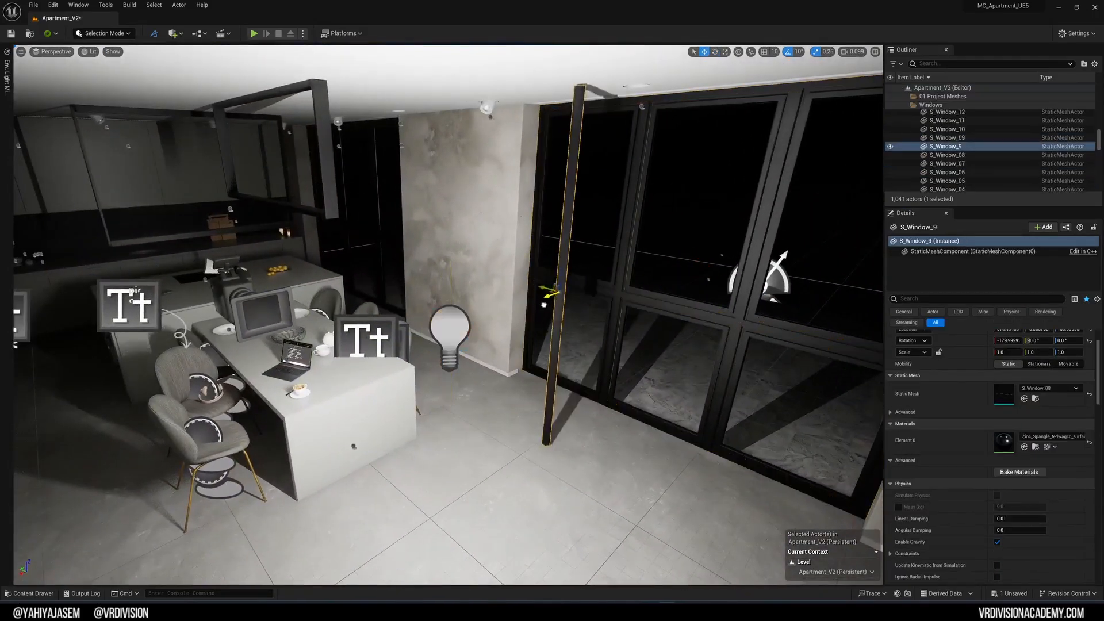
pyautogui.press('r')
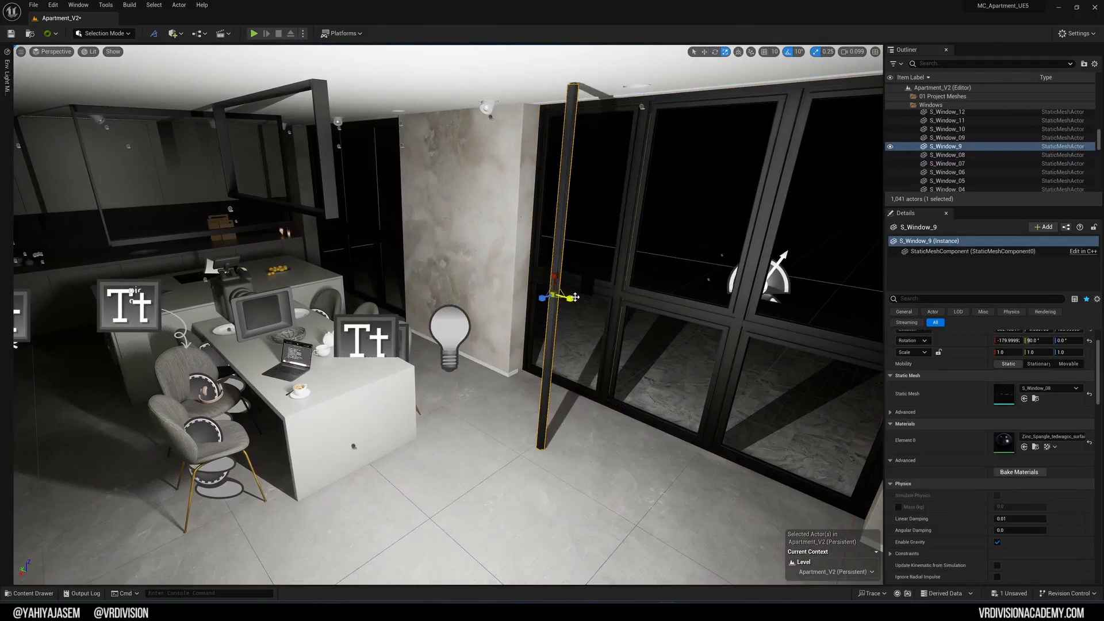
pyautogui.moveTo(575, 298); pyautogui.dragTo(805, 328)
# Step: Select the point light and rotate it to -90° about X so that its source length lies horizontally
pyautogui.click(450, 336)
pyautogui.moveTo(469, 352); pyautogui.dragTo(498, 296, button='right')
pyautogui.press('e')
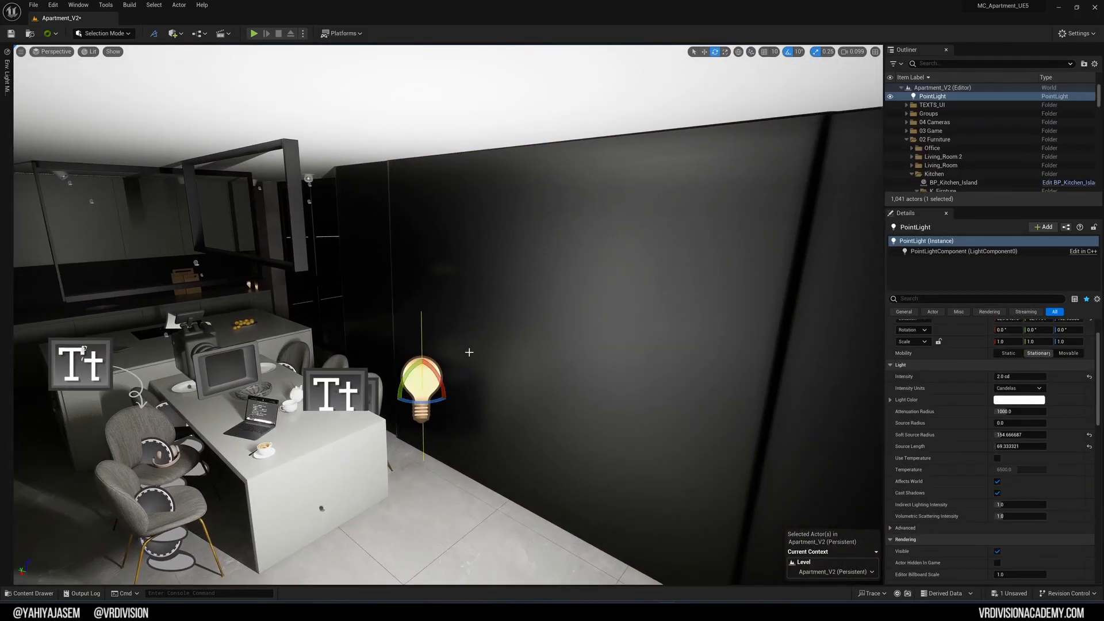
pyautogui.moveTo(435, 371); pyautogui.dragTo(447, 399)
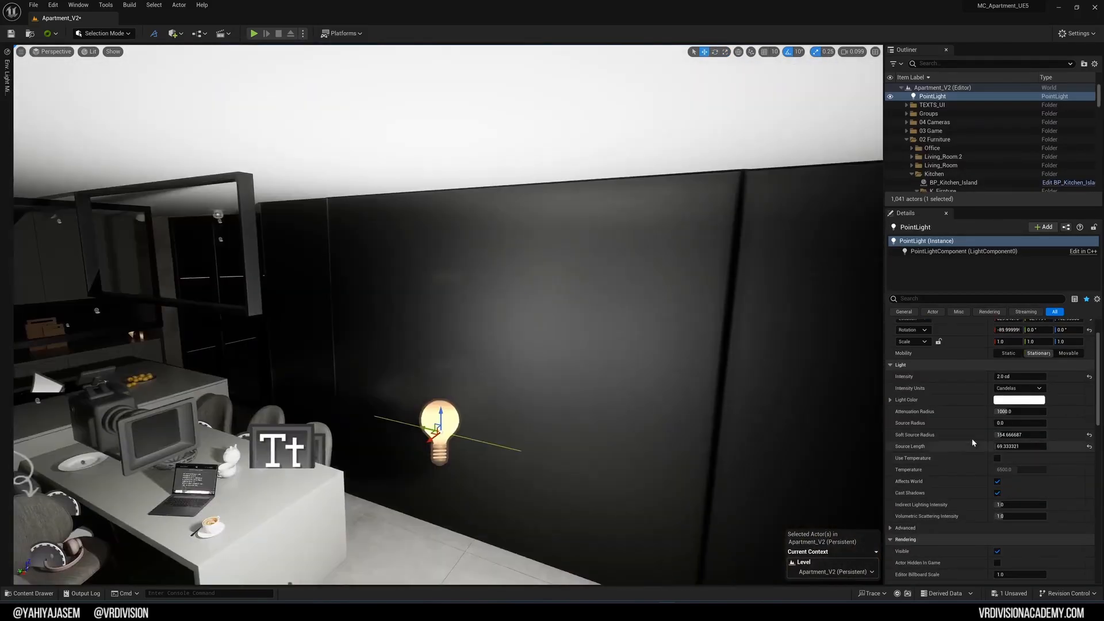
# Step: Set the Soft Source Radius to 0 and the Source Length to about 437, viewing the reflection in the black panel
pyautogui.moveTo(1014, 434); pyautogui.dragTo(943, 434)
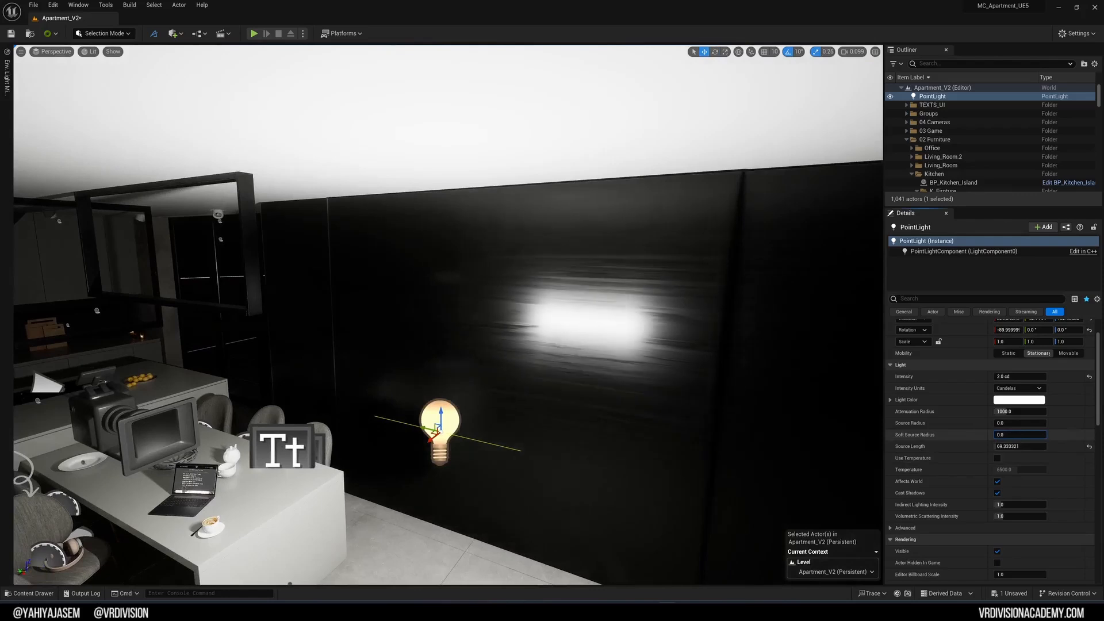
pyautogui.moveTo(1012, 445)
pyautogui.mouseDown()
pyautogui.moveTo(978, 446)
pyautogui.moveTo(1059, 447)
pyautogui.mouseUp()
pyautogui.moveTo(394, 300); pyautogui.dragTo(566, 300, button='right')
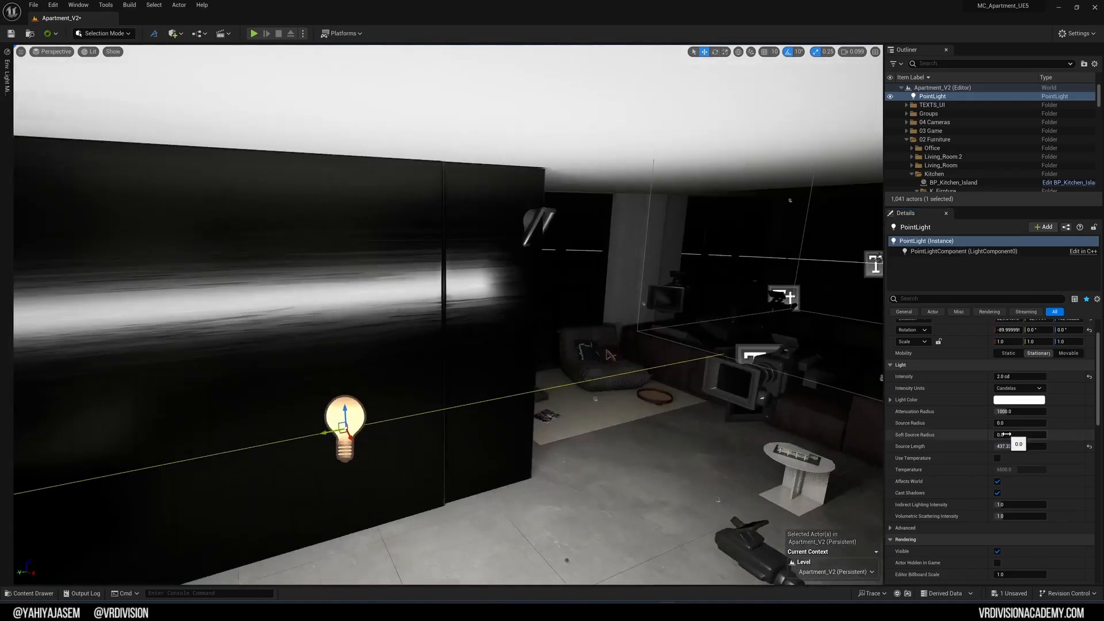
# Step: Set the point light's Source Radius to 6 and inspect the tube-shaped source from across the room
pyautogui.moveTo(1004, 424); pyautogui.dragTo(1021, 421)
pyautogui.moveTo(381, 356); pyautogui.dragTo(173, 379, button='right')
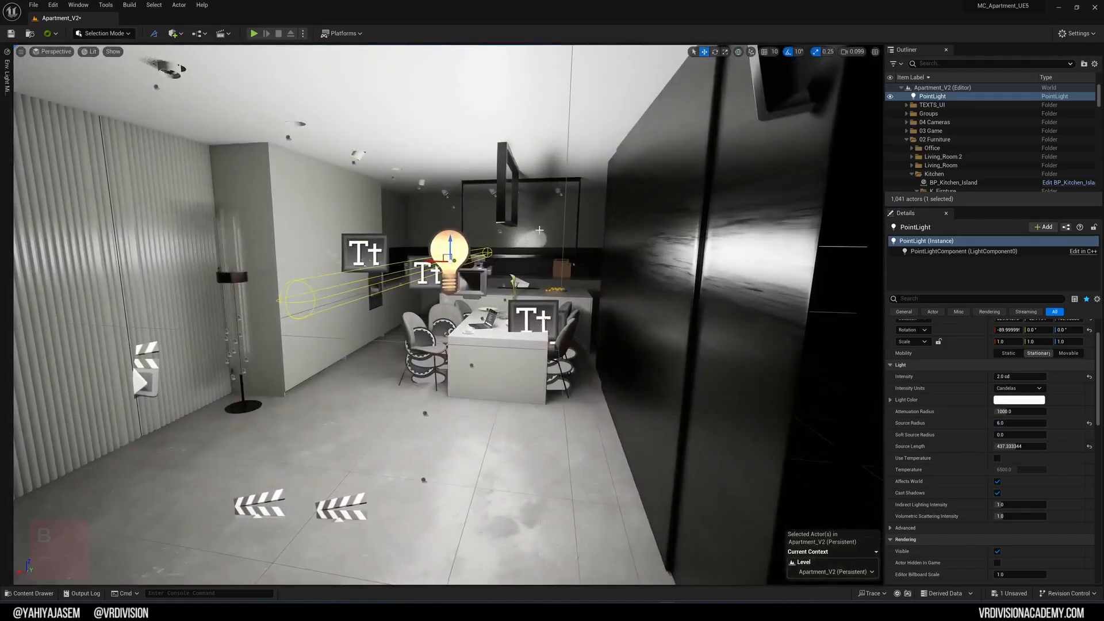
pyautogui.press('w')
pyautogui.moveTo(483, 220); pyautogui.dragTo(466, 253, button='right')
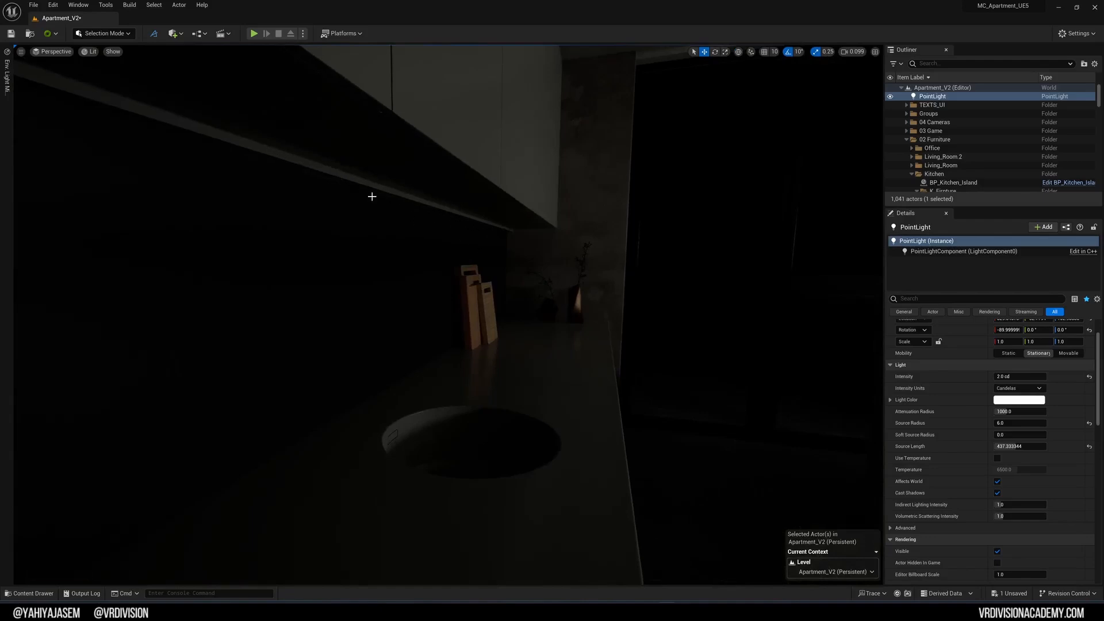
# Step: Focus on the point light and move it over to the ceiling edge above the black louvered wall panel
pyautogui.press('f')
pyautogui.moveTo(480, 250); pyautogui.dragTo(818, 217)
pyautogui.moveTo(818, 216); pyautogui.dragTo(688, 236, button='right')
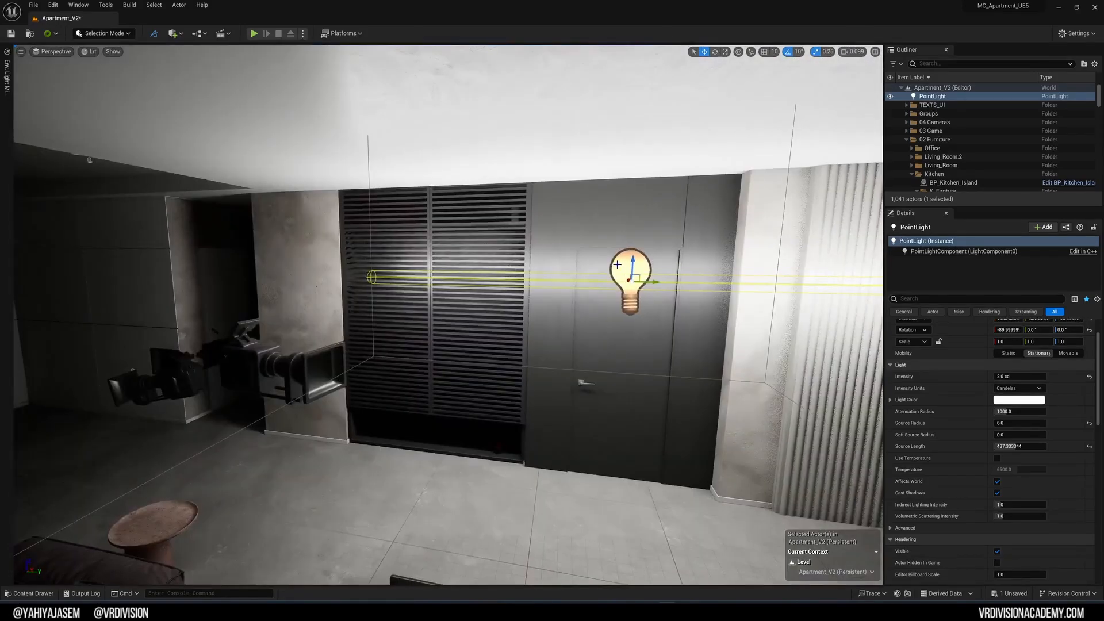
pyautogui.moveTo(653, 279); pyautogui.dragTo(461, 196)
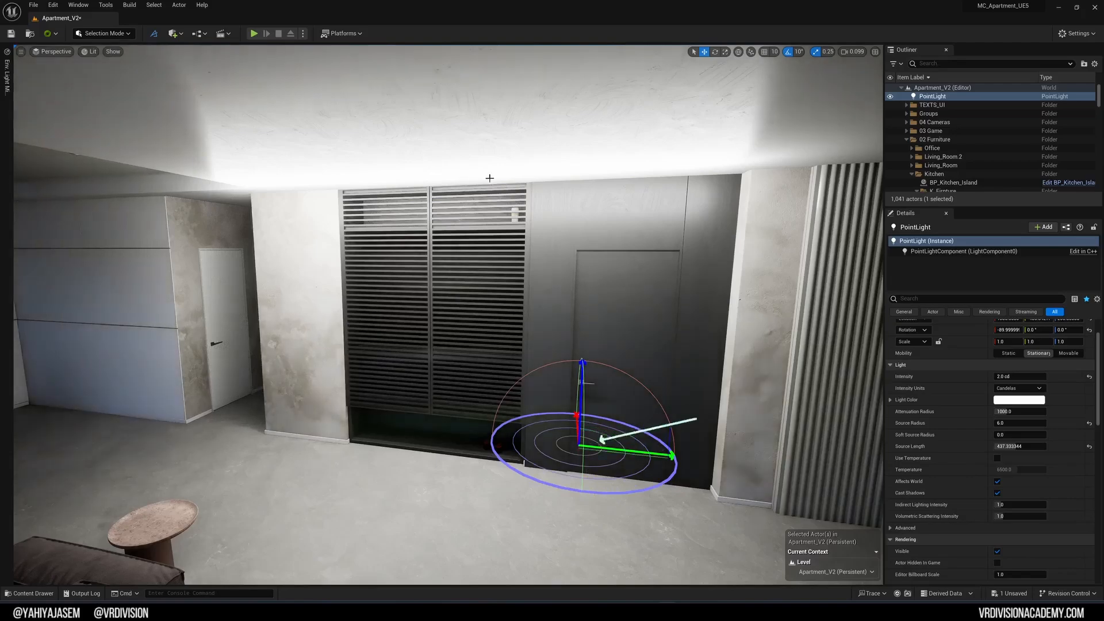
# Step: View the lit living area, rotate the sun's direction and show the editor icons again
pyautogui.keyDown('alt'); pyautogui.moveTo(491, 178); pyautogui.dragTo(580, 191); pyautogui.keyUp('alt')
pyautogui.hotkey('ctrl', 'l')
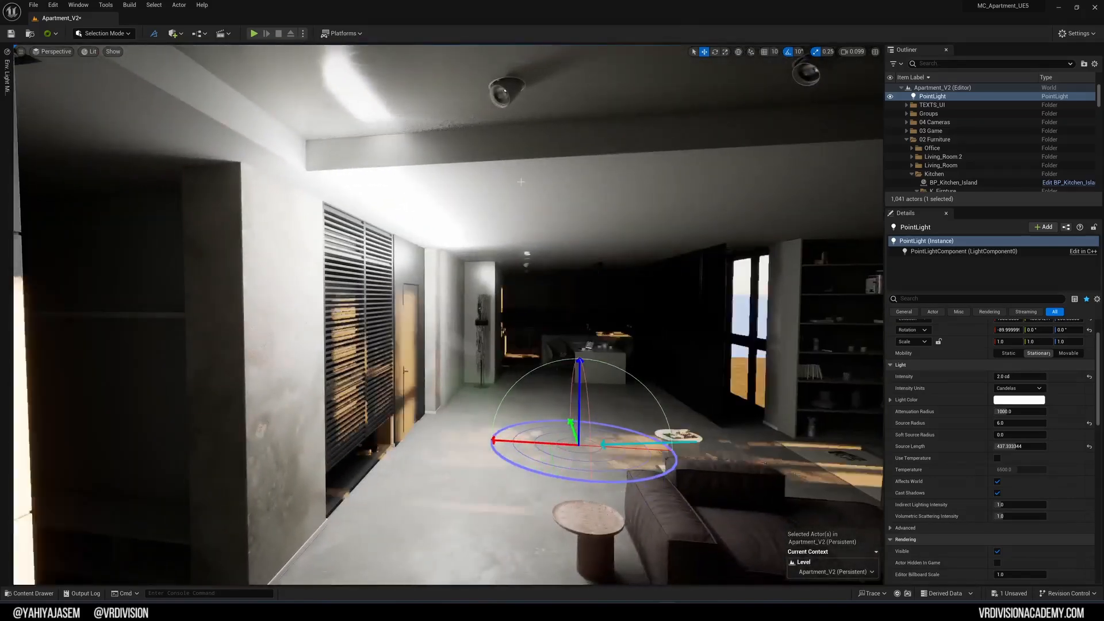
pyautogui.press('g')
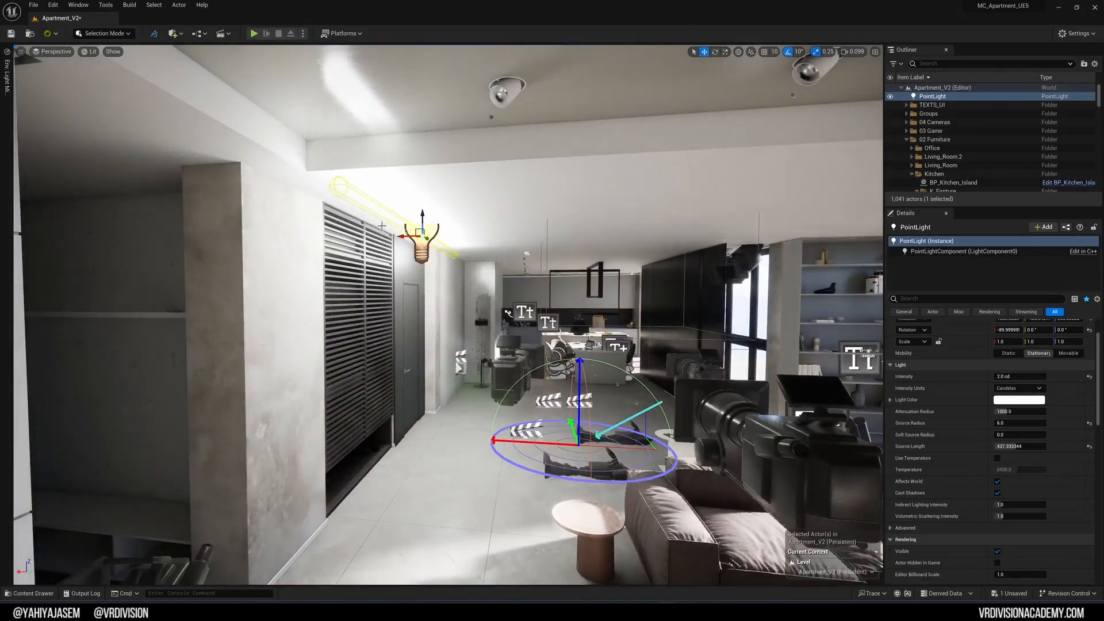
# Step: Try moving the point light across the ceiling toward the groove along the white wall panels
pyautogui.press('s')
pyautogui.moveTo(382, 226); pyautogui.dragTo(376, 165, button='right')
pyautogui.scroll(-1, 398, 218)
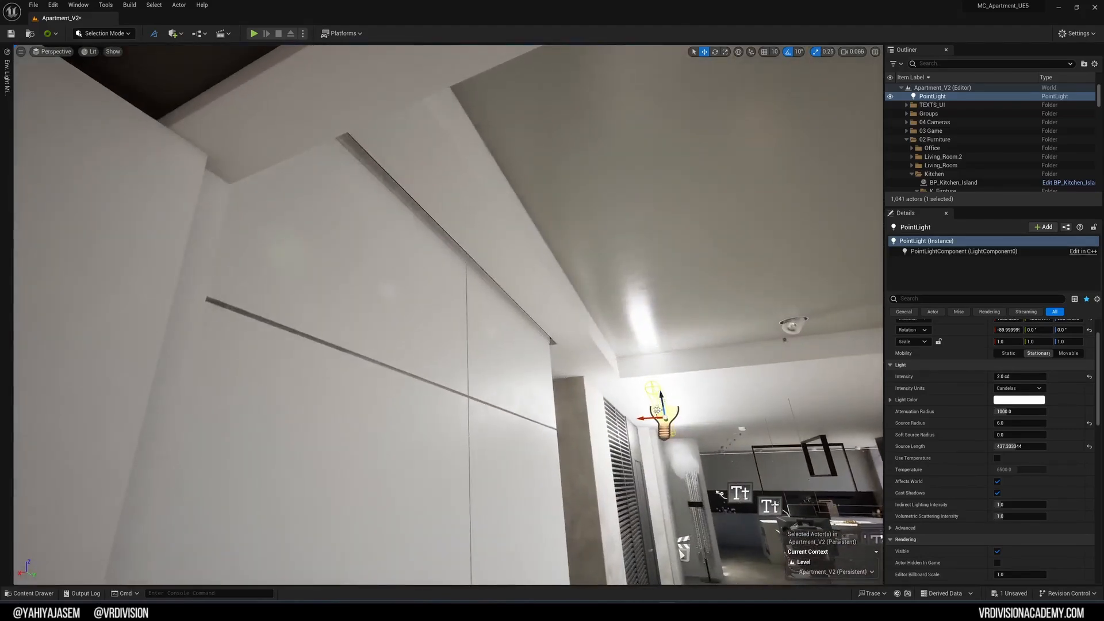
pyautogui.moveTo(667, 423); pyautogui.dragTo(545, 148)
pyautogui.moveTo(546, 148); pyautogui.dragTo(541, 115, button='right')
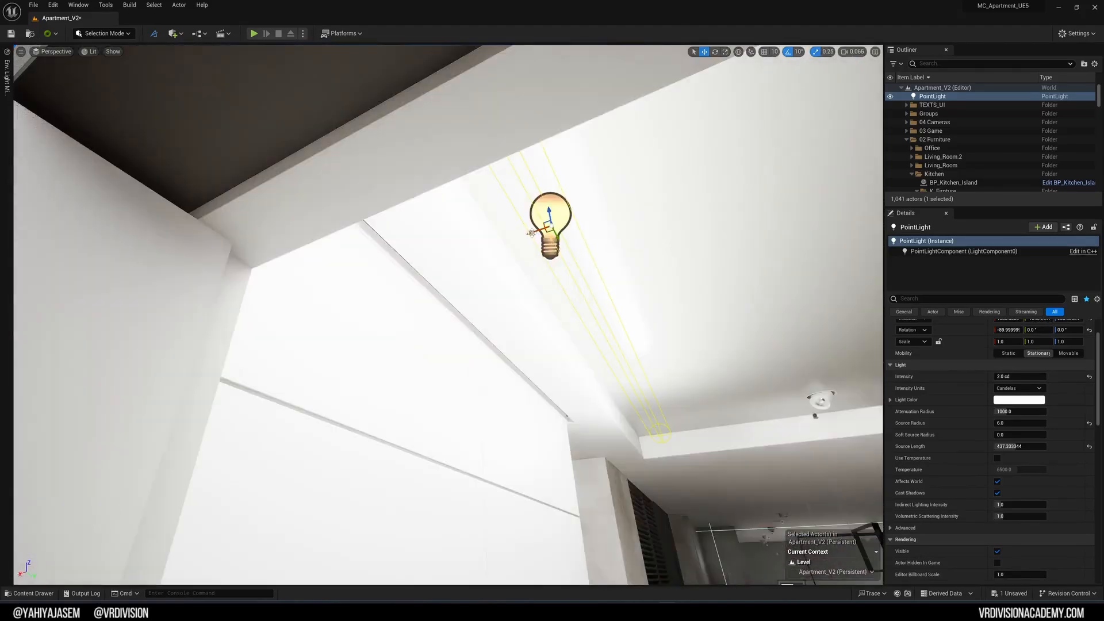
pyautogui.moveTo(533, 236); pyautogui.dragTo(599, 214)
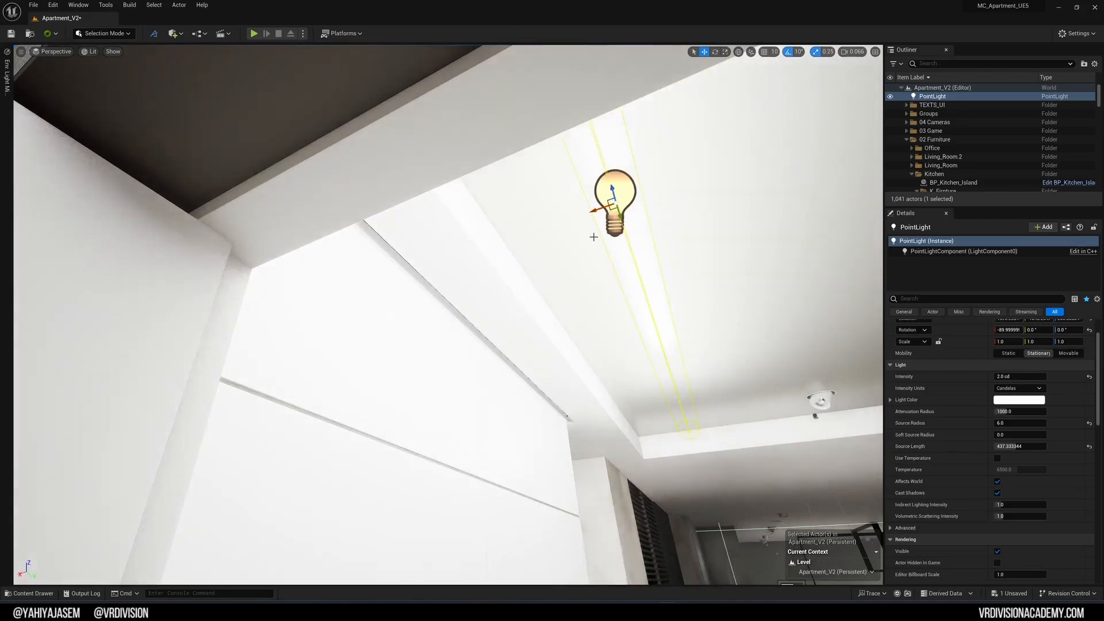
# Step: Cut the point light and paste it directly at the groove along the top of the white wall panels
pyautogui.press('Delete')
pyautogui.click(406, 266)
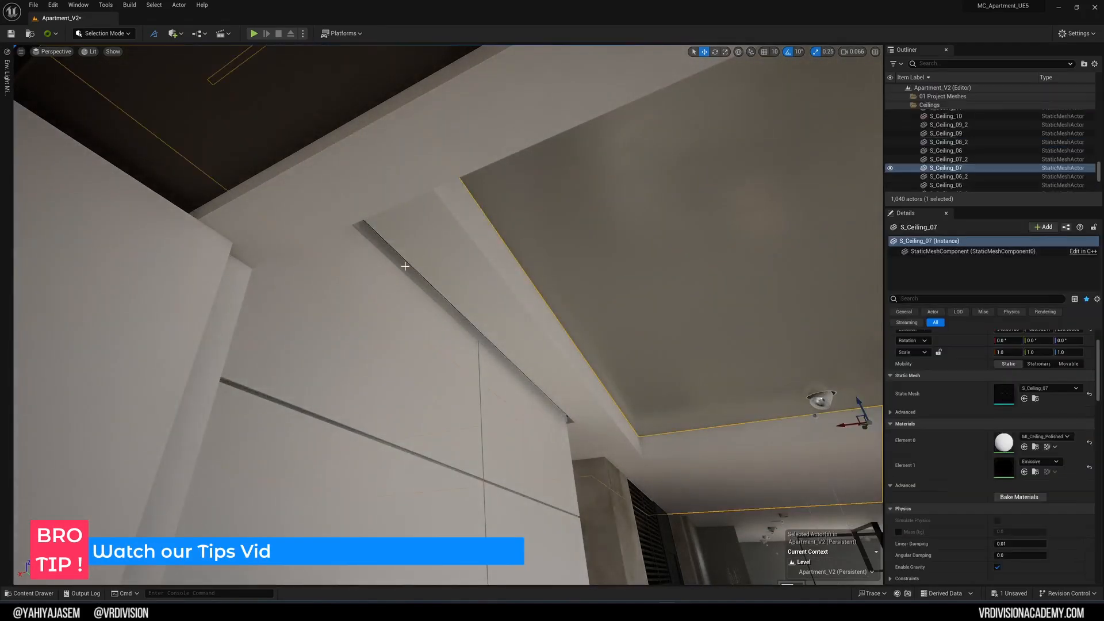
pyautogui.hotkey('ctrl', 'z')
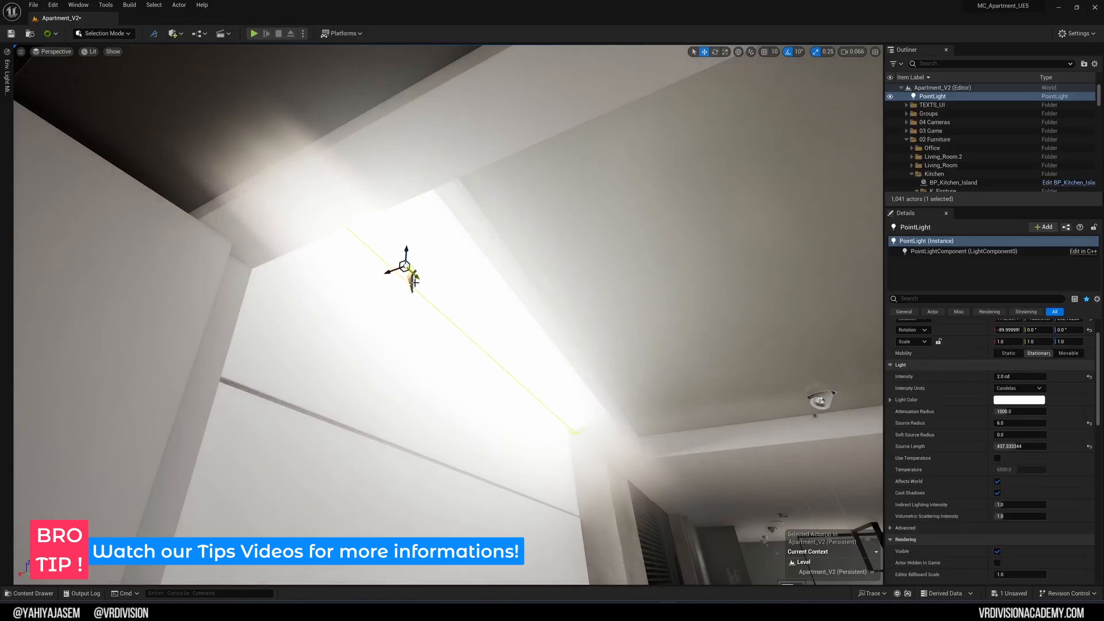
# Step: Examine the Visibility and Edit commands for the wall panels, including Paste Here, then reselect the point light and view it closely
pyautogui.rightClick(406, 314)
pyautogui.moveTo(467, 454)
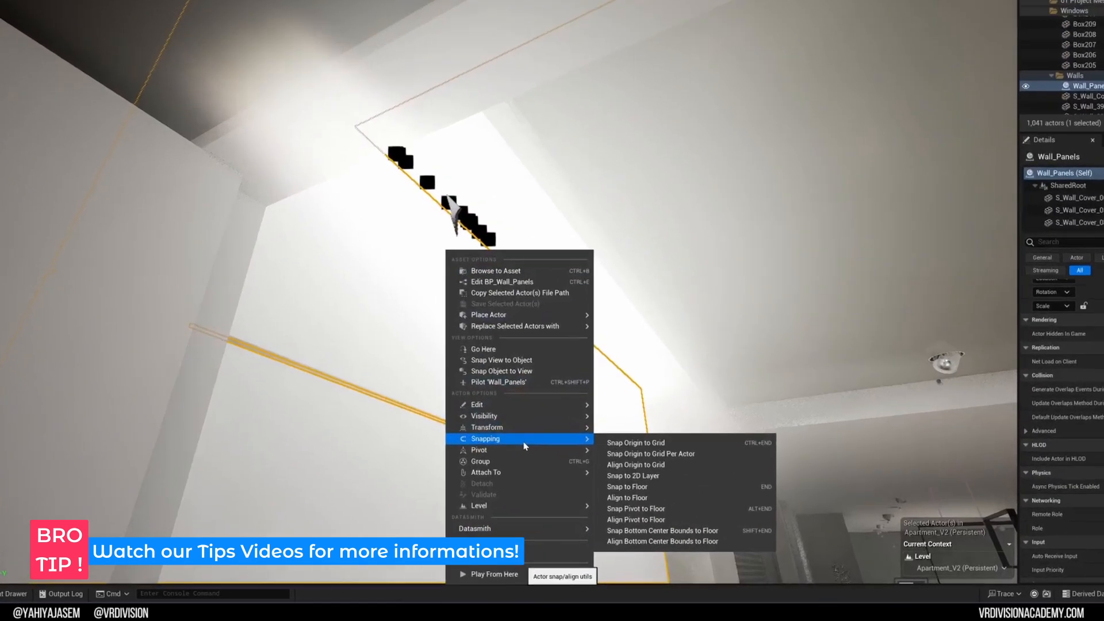
pyautogui.moveTo(527, 431)
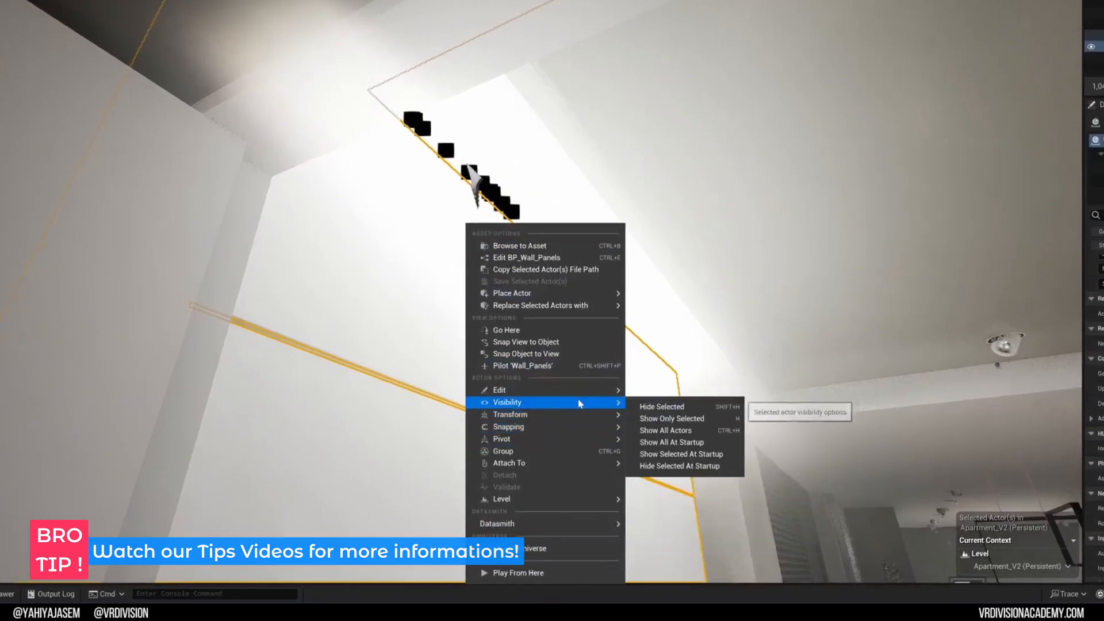
pyautogui.moveTo(574, 391)
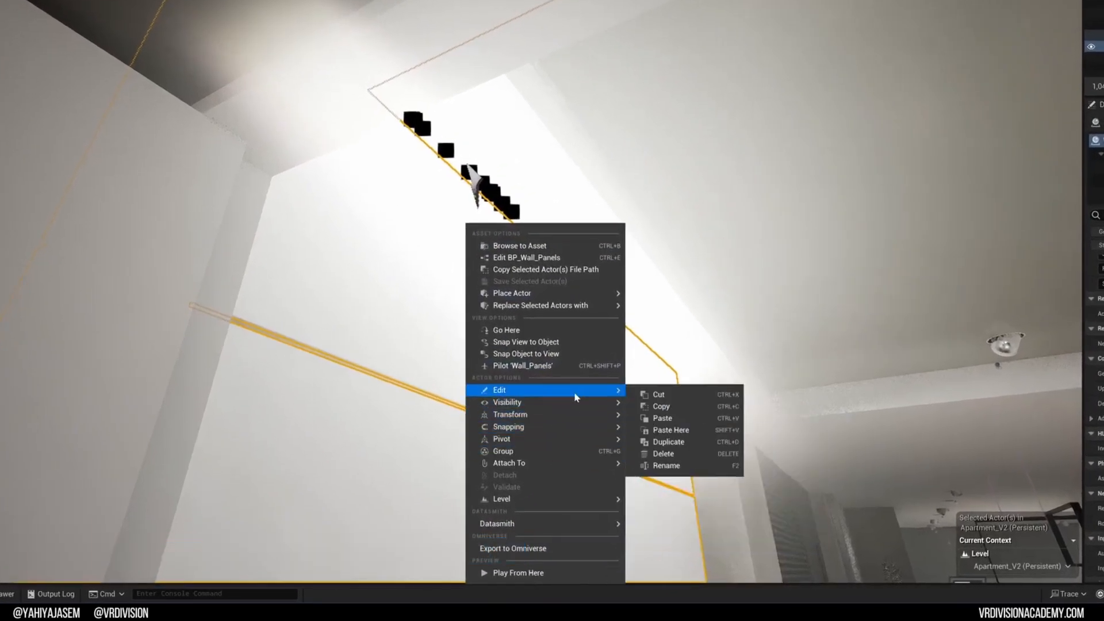
pyautogui.click(469, 169)
pyautogui.moveTo(477, 190); pyautogui.dragTo(680, 201, button='right')
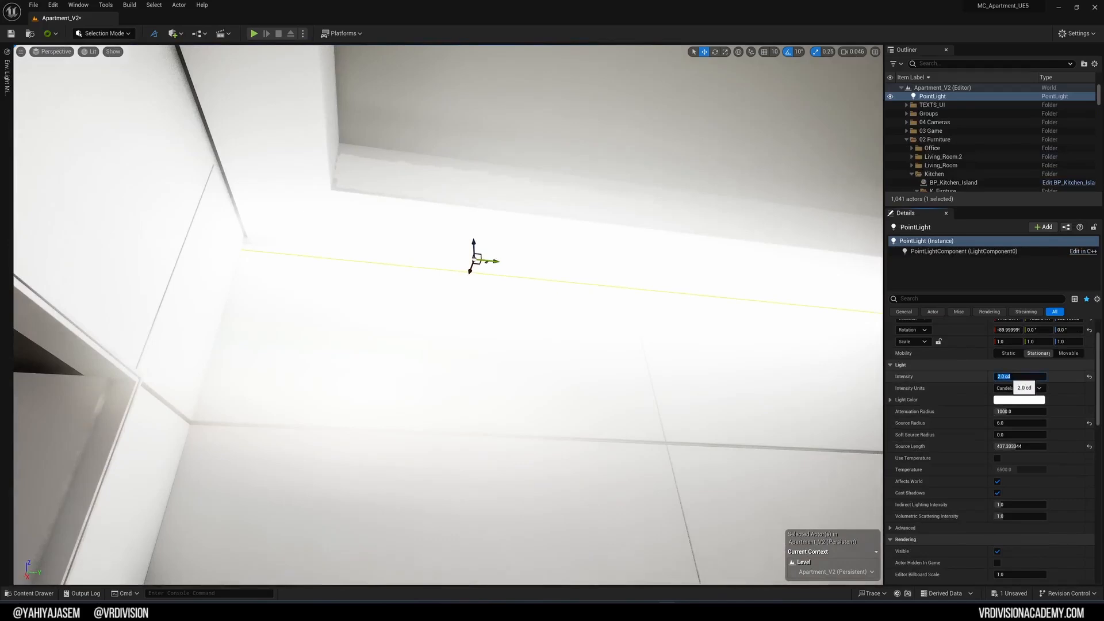
# Step: Set the point light's intensity to 0.2 cd and adjust its source length to about 245 to span the wall panel groove
pyautogui.write('0.2')
pyautogui.press('Return')
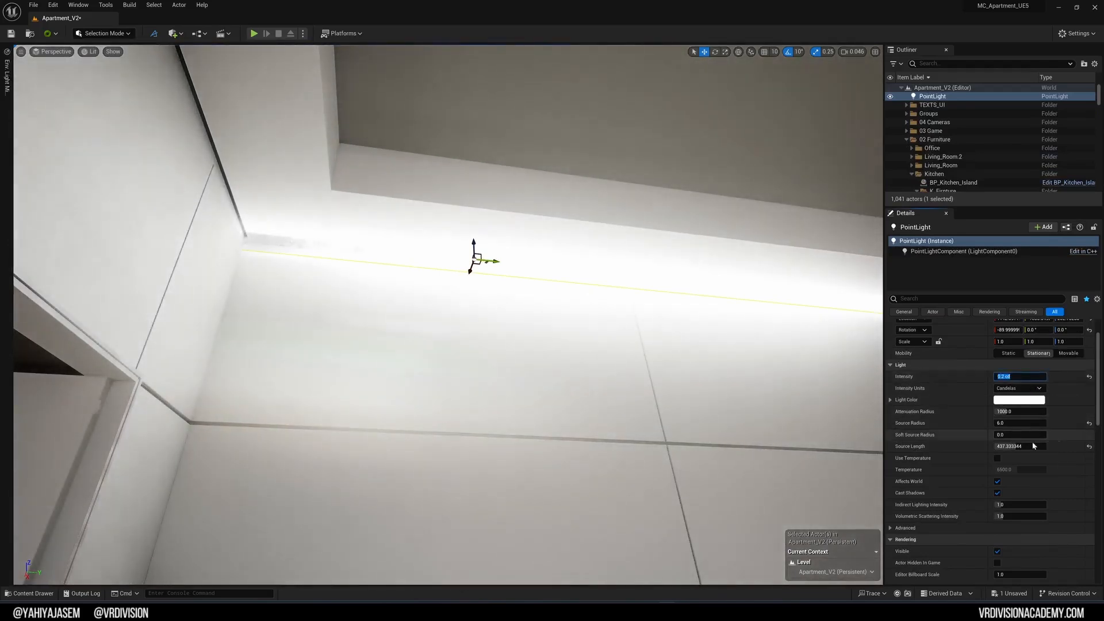
pyautogui.moveTo(1016, 446); pyautogui.dragTo(998, 446)
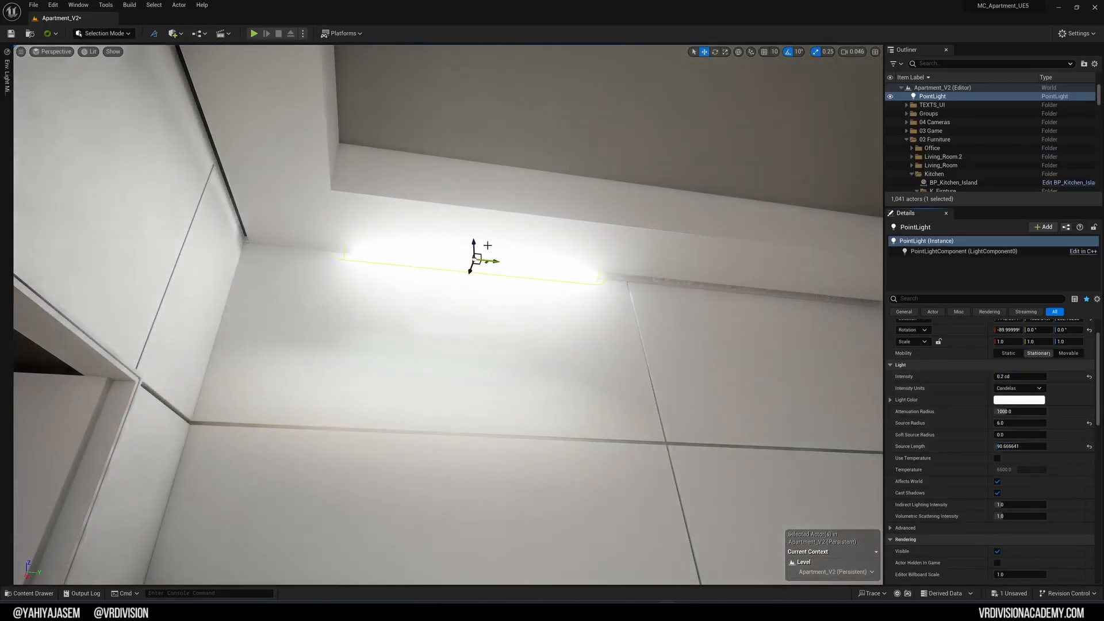
pyautogui.moveTo(473, 259); pyautogui.dragTo(474, 259, button='right')
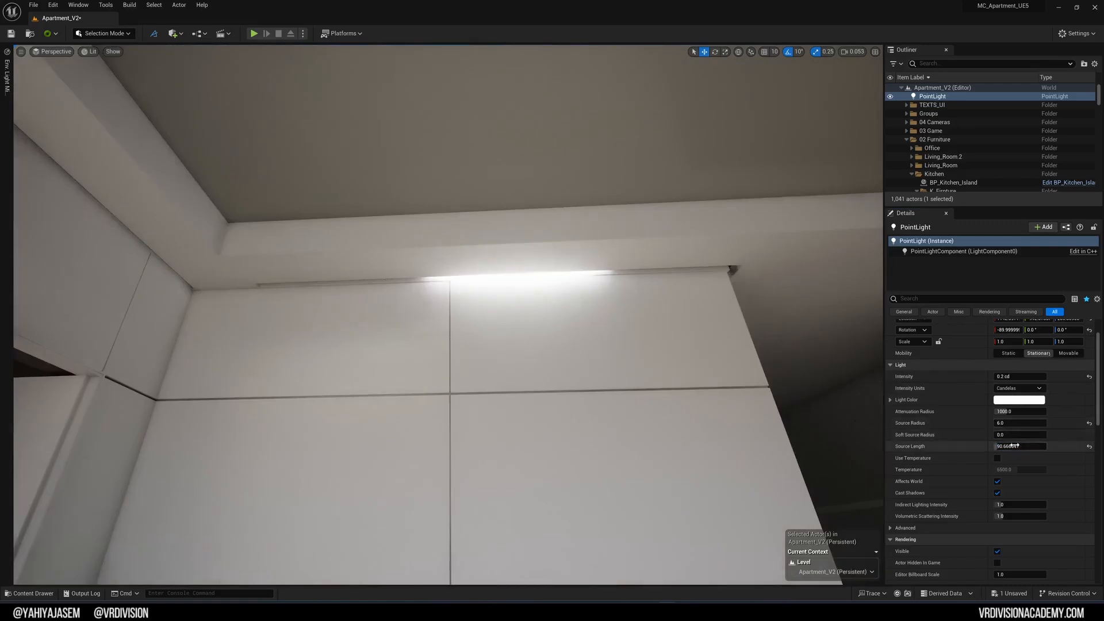
pyautogui.moveTo(1016, 447); pyautogui.dragTo(1049, 446)
pyautogui.moveTo(758, 314); pyautogui.dragTo(756, 301, button='right')
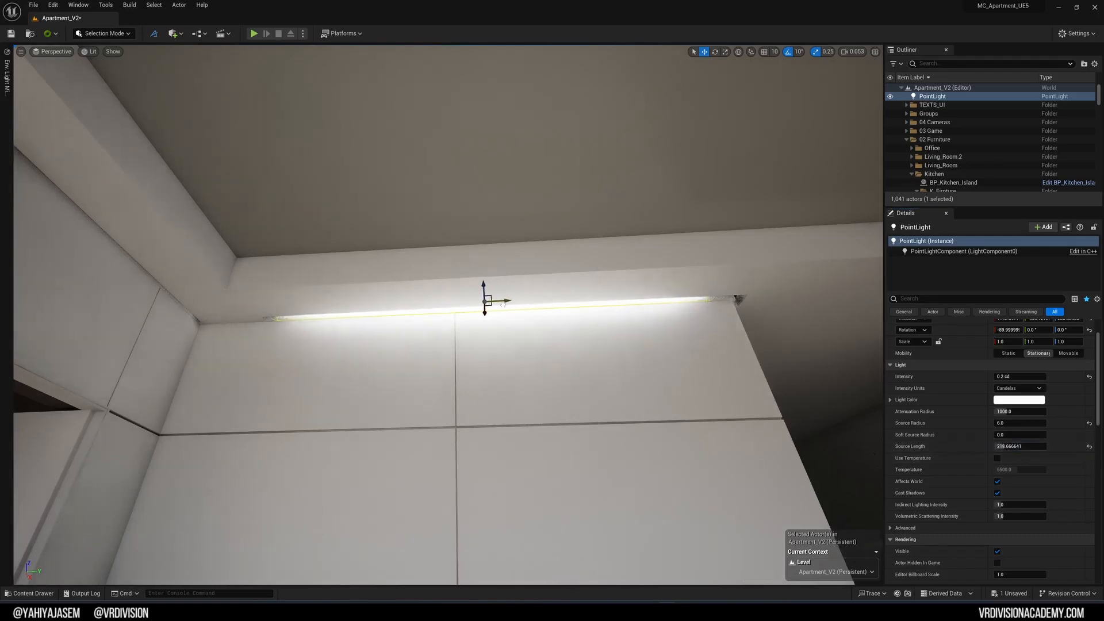
pyautogui.moveTo(1018, 446); pyautogui.dragTo(1014, 447)
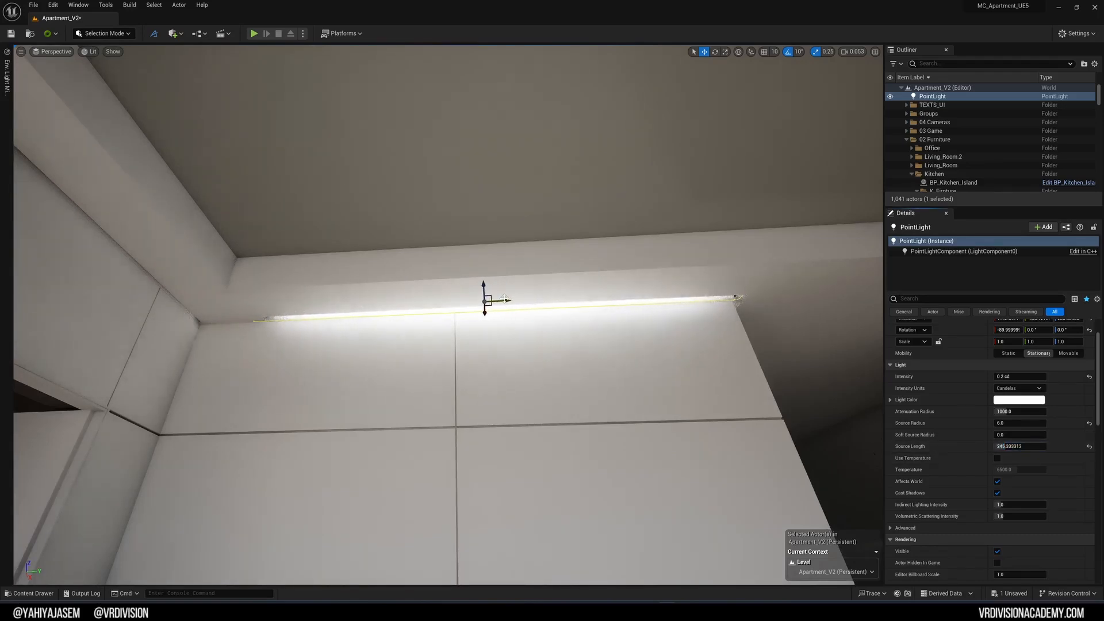
# Step: Enable colour temperature on the point light and set it to 1700 for a warm glow along the groove
pyautogui.moveTo(508, 300); pyautogui.dragTo(615, 259, button='right')
pyautogui.scroll(1, 655, 314)
pyautogui.press('Escape')
pyautogui.press('s')
pyautogui.scroll(1, 567, 247)
pyautogui.press('w')
pyautogui.press('w')
pyautogui.moveTo(651, 406); pyautogui.dragTo(561, 406, button='right')
pyautogui.press('s')
pyautogui.press('w')
pyautogui.press('s')
pyautogui.moveTo(437, 326); pyautogui.dragTo(545, 326, button='right')
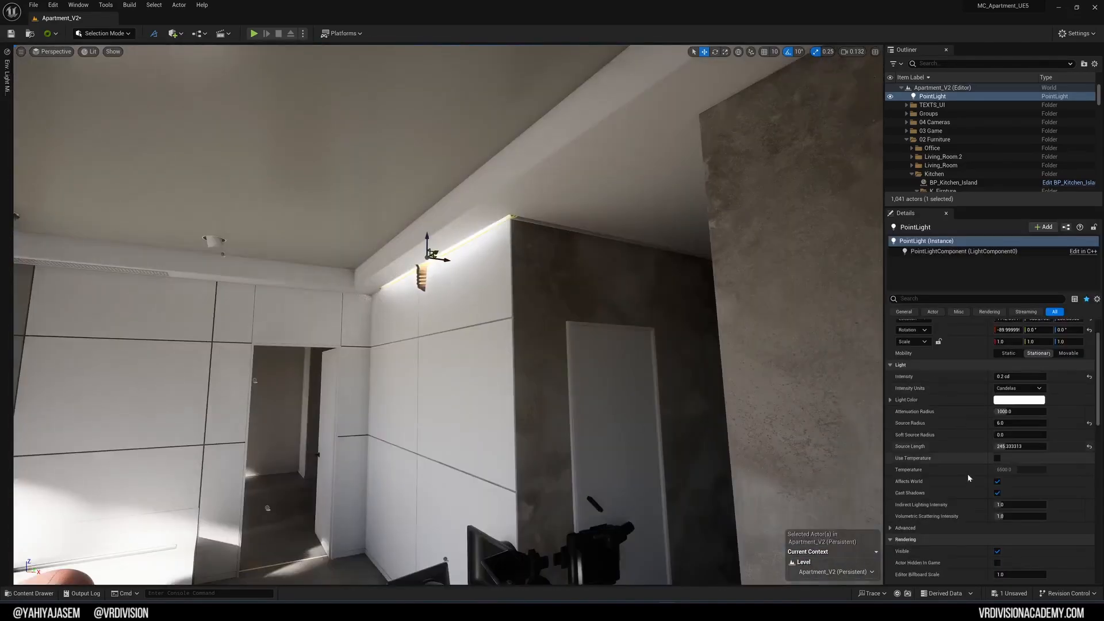
pyautogui.click(998, 459)
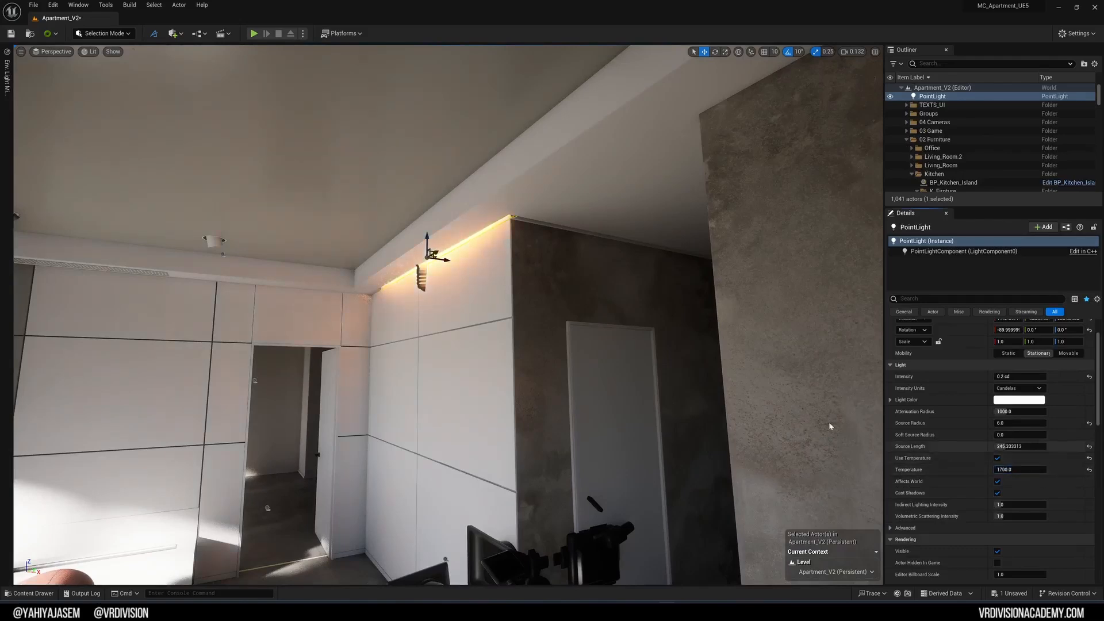
# Step: Try to pick the point light from across the living area and undo the accidental selection of the wall panels
pyautogui.press('s')
pyautogui.moveTo(762, 419)
pyautogui.mouseDown(button='right')
pyautogui.moveTo(763, 437)
pyautogui.moveTo(748, 431)
pyautogui.mouseUp(button='right')
pyautogui.press('g')
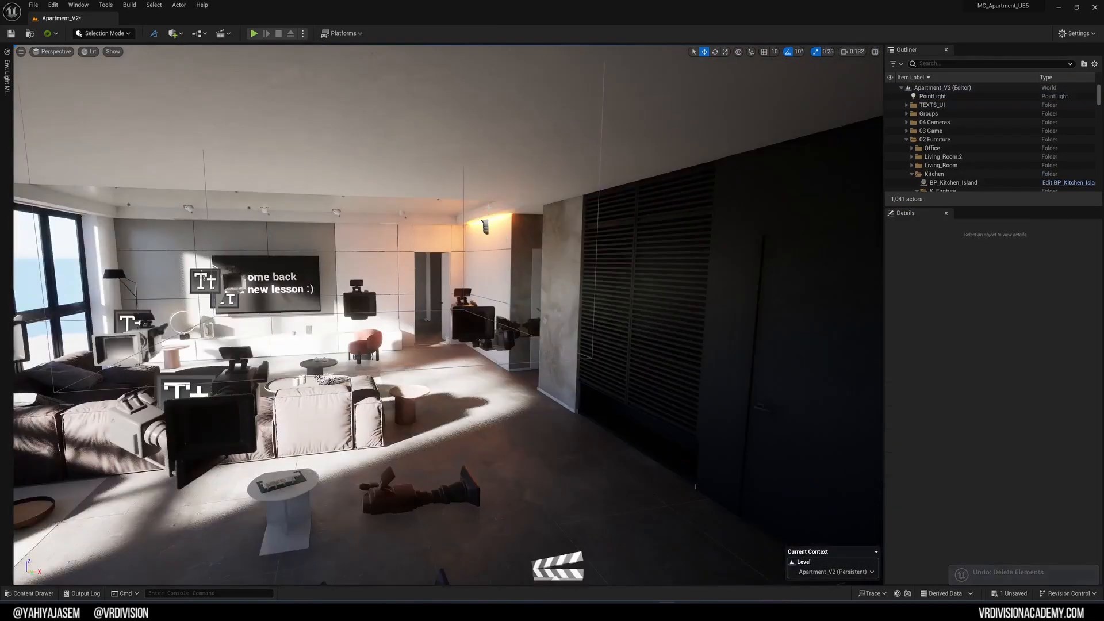
pyautogui.click(492, 218)
pyautogui.click(483, 223)
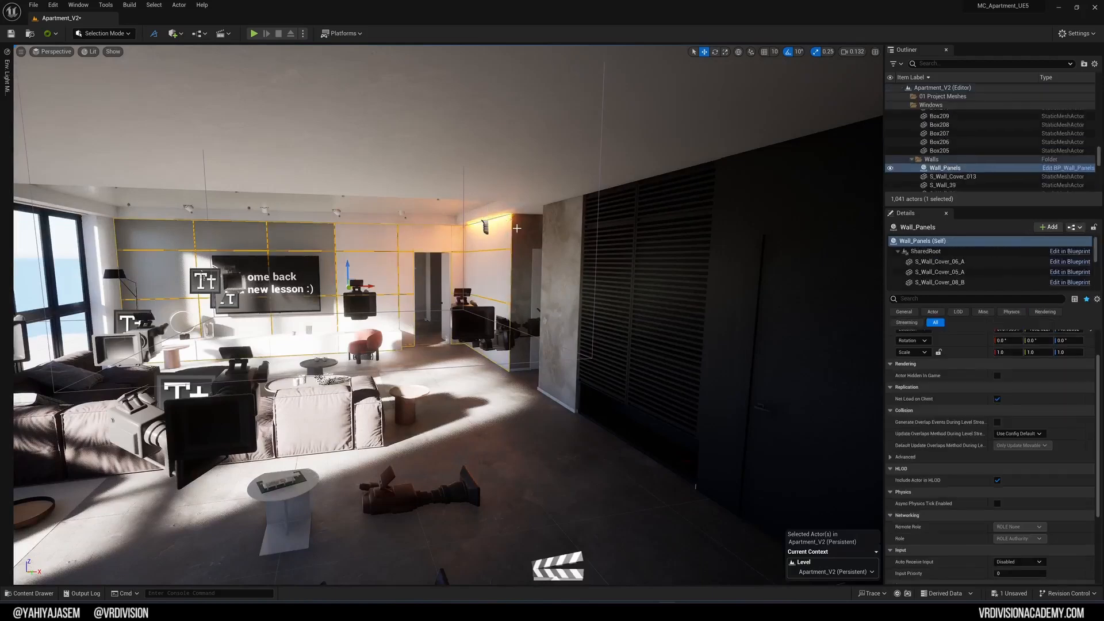
pyautogui.scroll(2, 997, 459)
pyautogui.hotkey('ctrl', 'z')
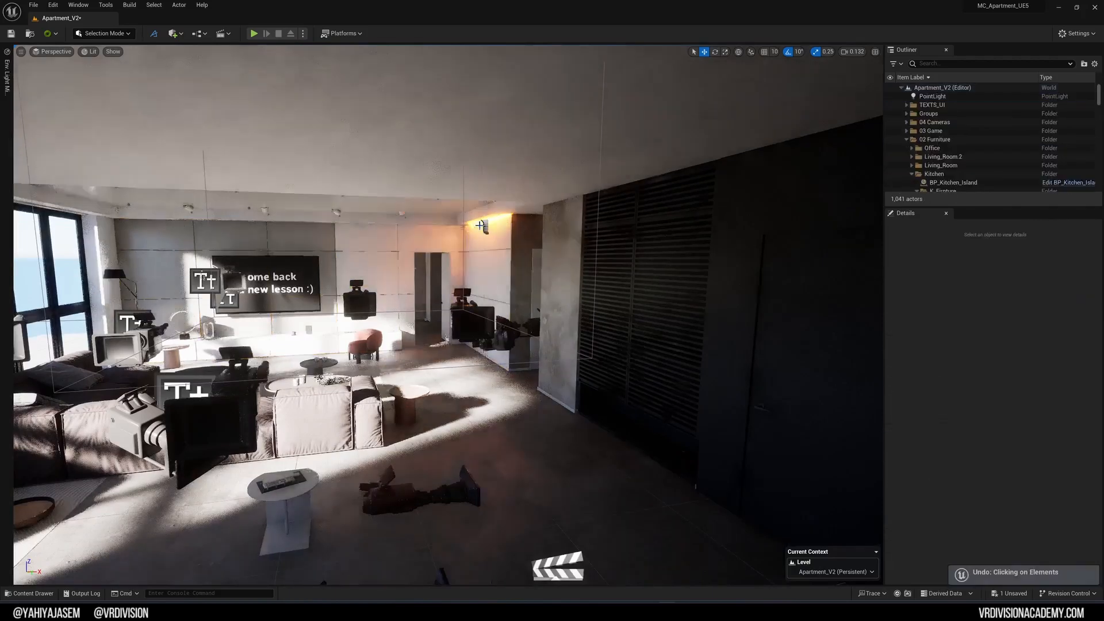
# Step: Edit the point light's intensity and hide the editor icons to view the light strip in the living area
pyautogui.click(1006, 419)
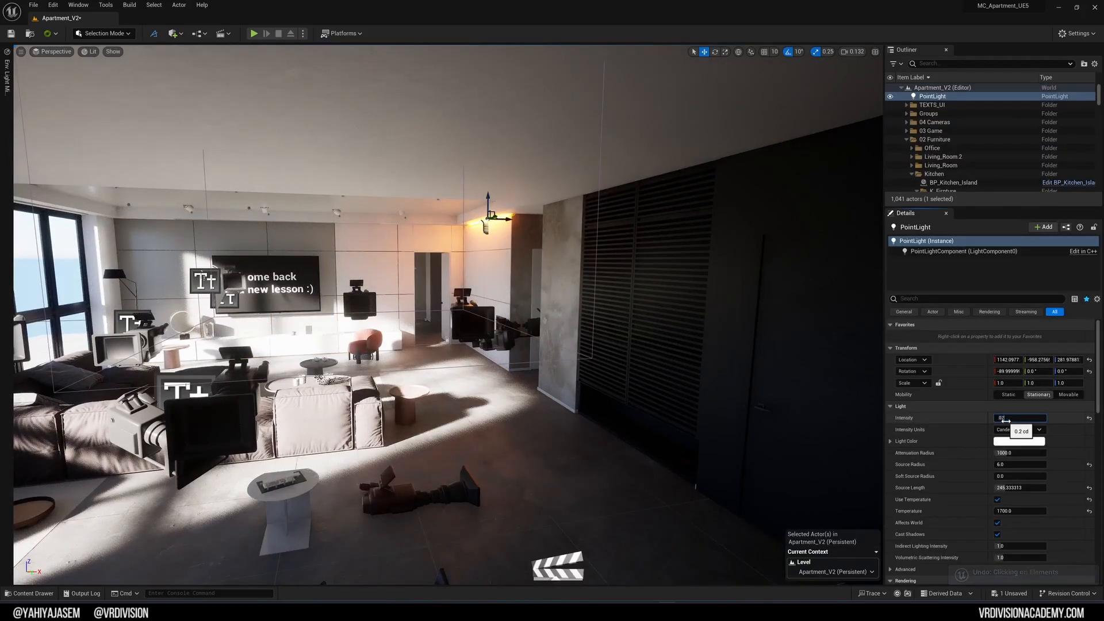
pyautogui.press('Return')
pyautogui.moveTo(525, 234); pyautogui.dragTo(527, 228, button='right')
pyautogui.press('g')
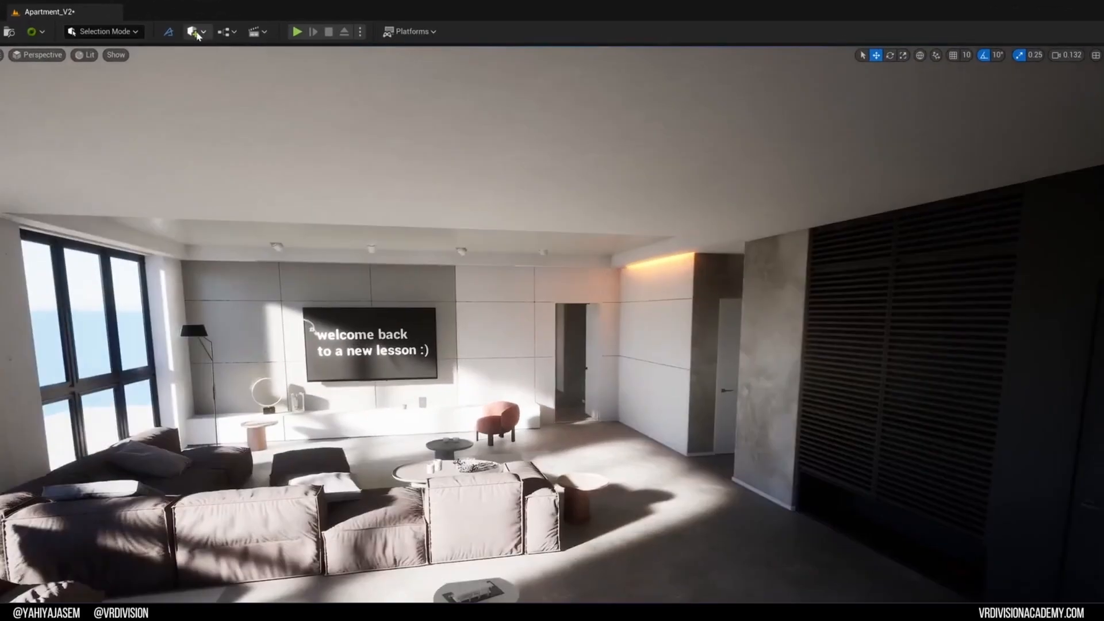
# Step: Add a spot light, try it near the ceiling and lower it close to the floor beside the dark slatted wall
pyautogui.click(179, 33)
pyautogui.moveTo(233, 140)
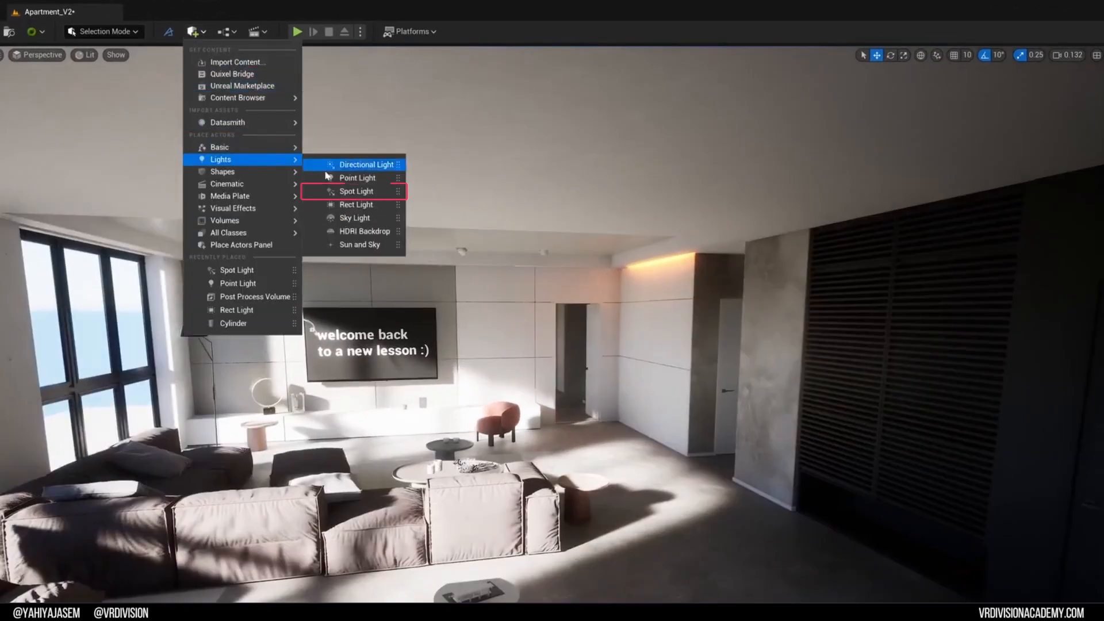
pyautogui.click(343, 192)
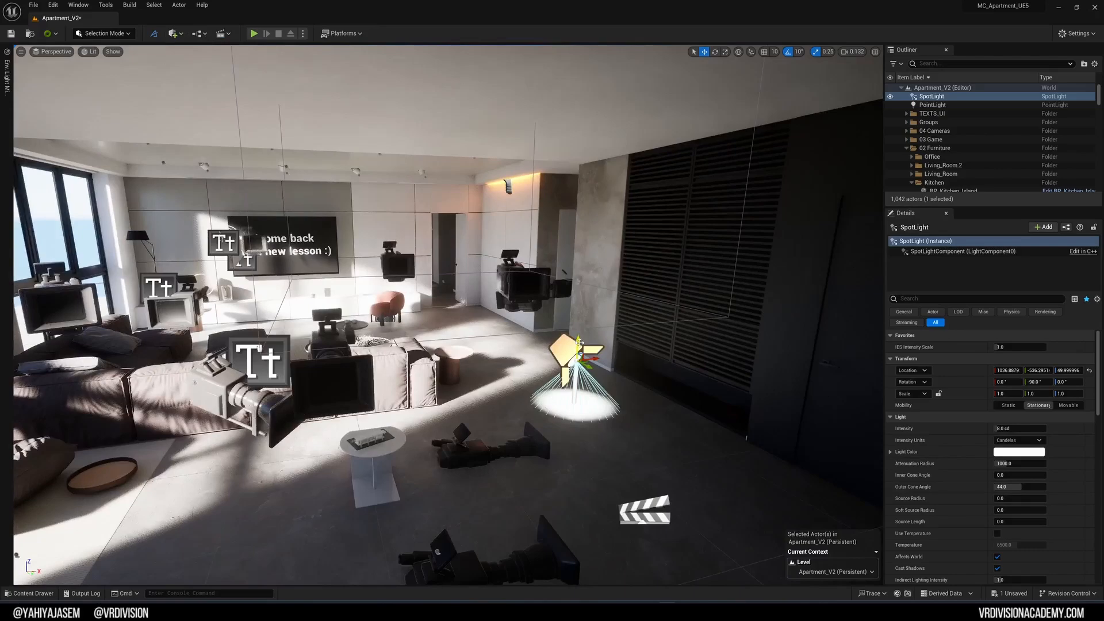
pyautogui.moveTo(580, 343); pyautogui.dragTo(592, 158)
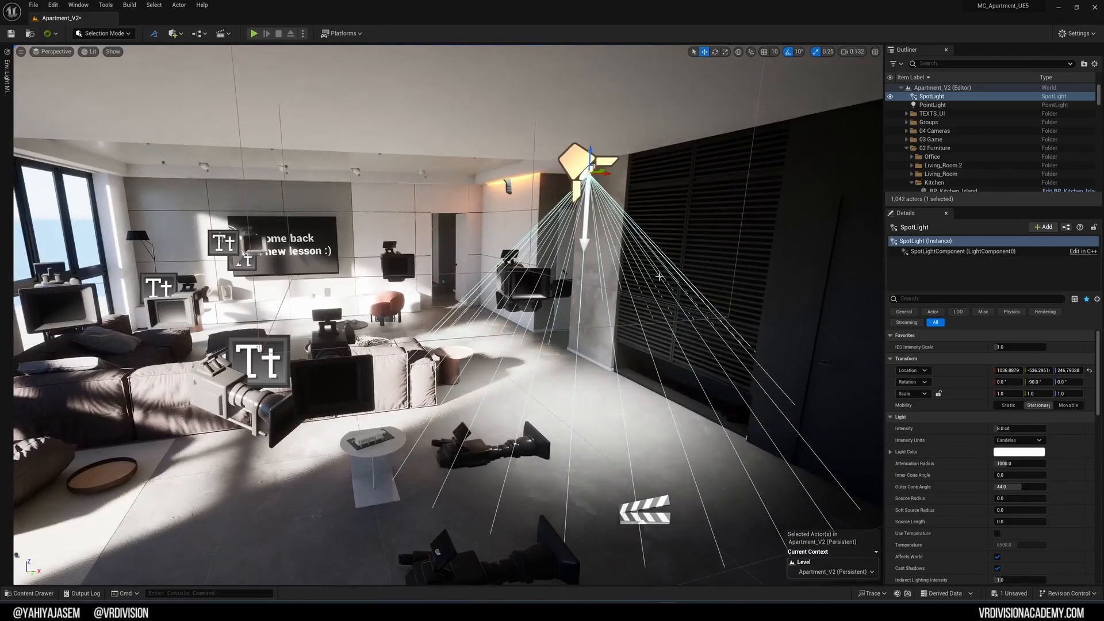
pyautogui.moveTo(562, 148); pyautogui.dragTo(598, 114, button='right')
pyautogui.moveTo(549, 194); pyautogui.dragTo(569, 410)
# Step: Rotate the sun until the apartment is dark, then move the spot light and aim it across the dining table at the kitchen
pyautogui.hotkey('ctrl', 'l')
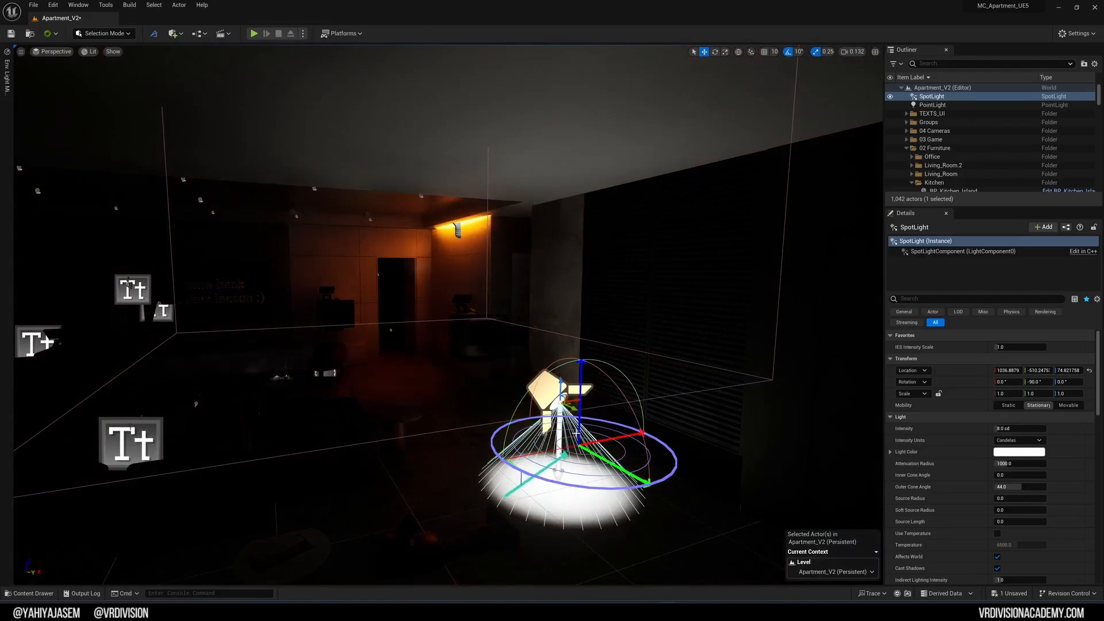
pyautogui.moveTo(577, 434); pyautogui.dragTo(644, 437, button='right')
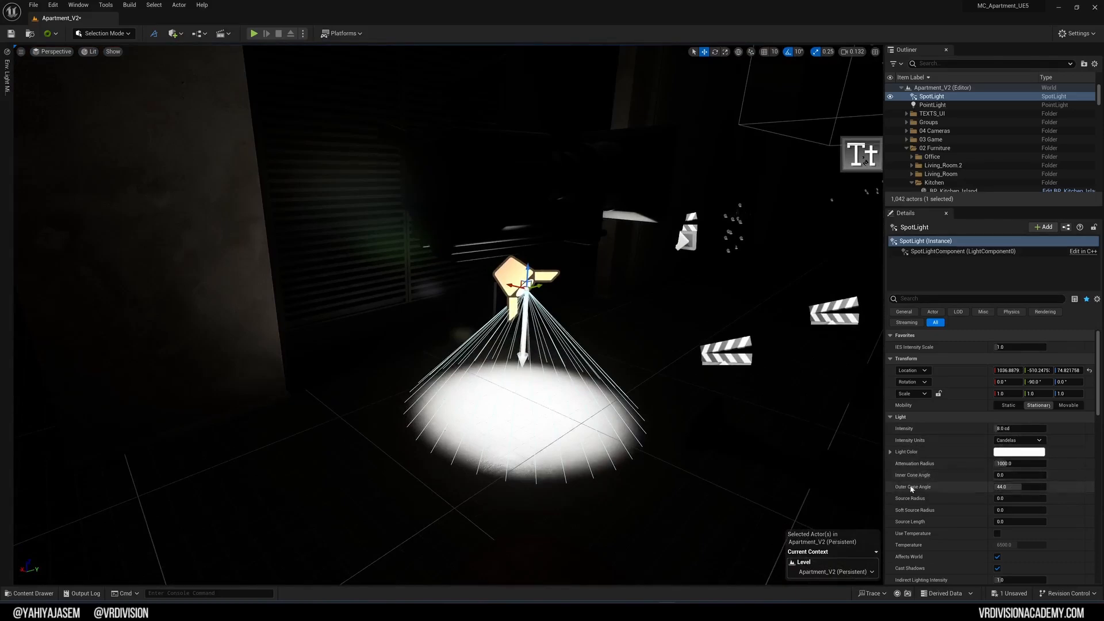
pyautogui.moveTo(827, 466); pyautogui.dragTo(863, 437, button='right')
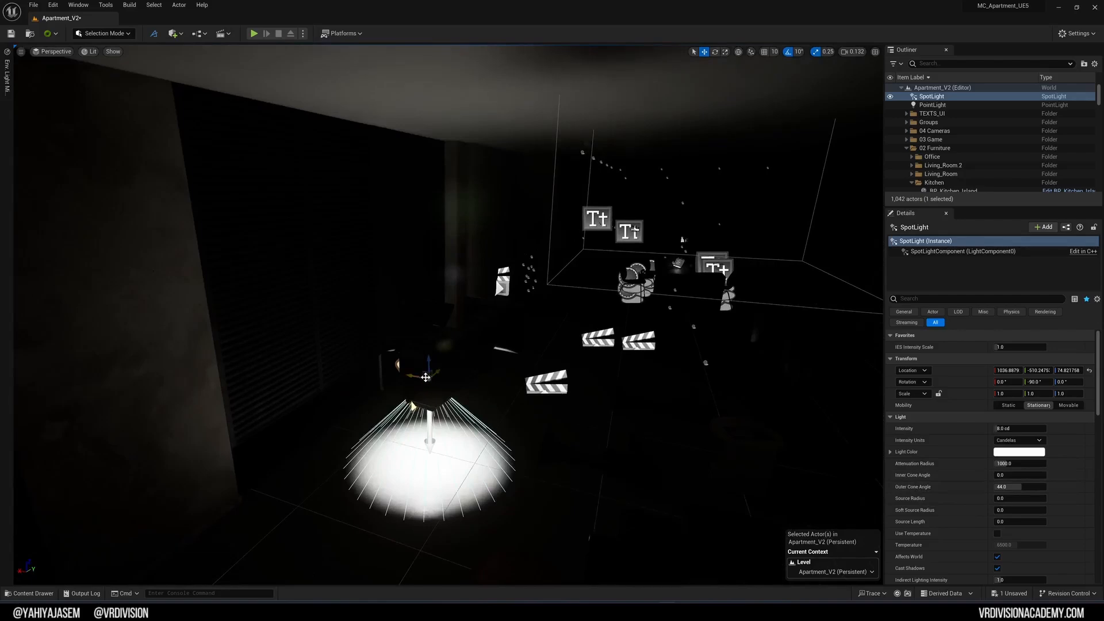
pyautogui.keyDown('shift'); pyautogui.moveTo(426, 379); pyautogui.dragTo(453, 242); pyautogui.keyUp('shift')
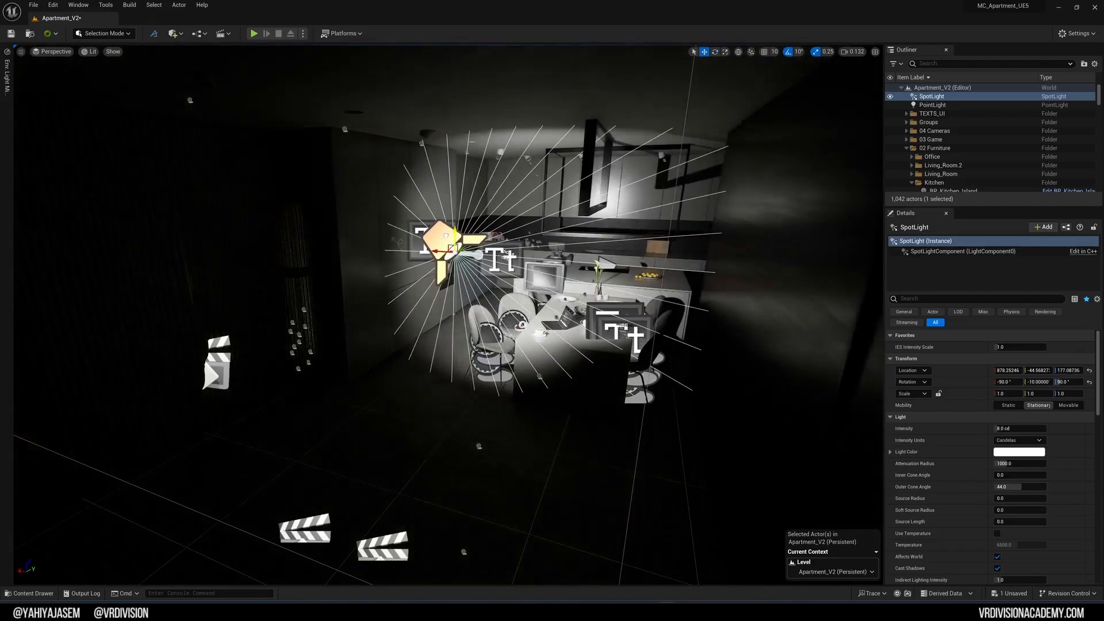
# Step: Hide the editor icons and narrow the spot light's outer cone angle to about 26.7 while viewing the kitchen
pyautogui.moveTo(485, 299); pyautogui.dragTo(485, 256, button='right')
pyautogui.press('w')
pyautogui.press('g')
pyautogui.scroll(-2, 511, 314)
pyautogui.moveTo(511, 314); pyautogui.dragTo(460, 328, button='right')
pyautogui.press('d')
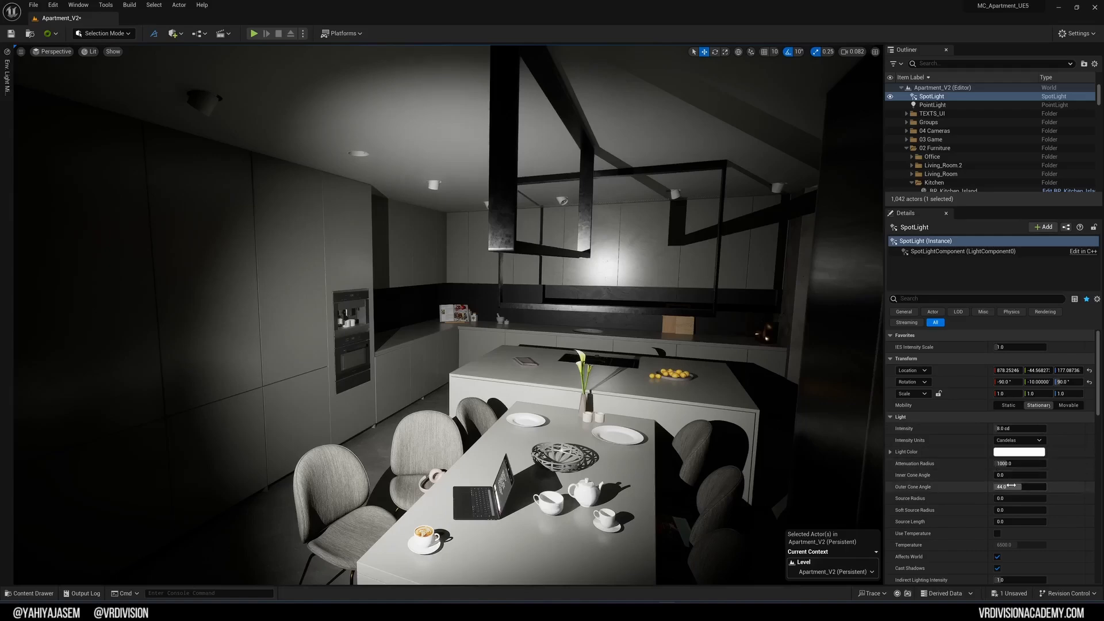
pyautogui.moveTo(1011, 486); pyautogui.dragTo(984, 486)
# Step: Show the light's cone lines and narrow the outer cone angle further to a very tight beam
pyautogui.moveTo(586, 408); pyautogui.dragTo(573, 434, button='right')
pyautogui.press('g')
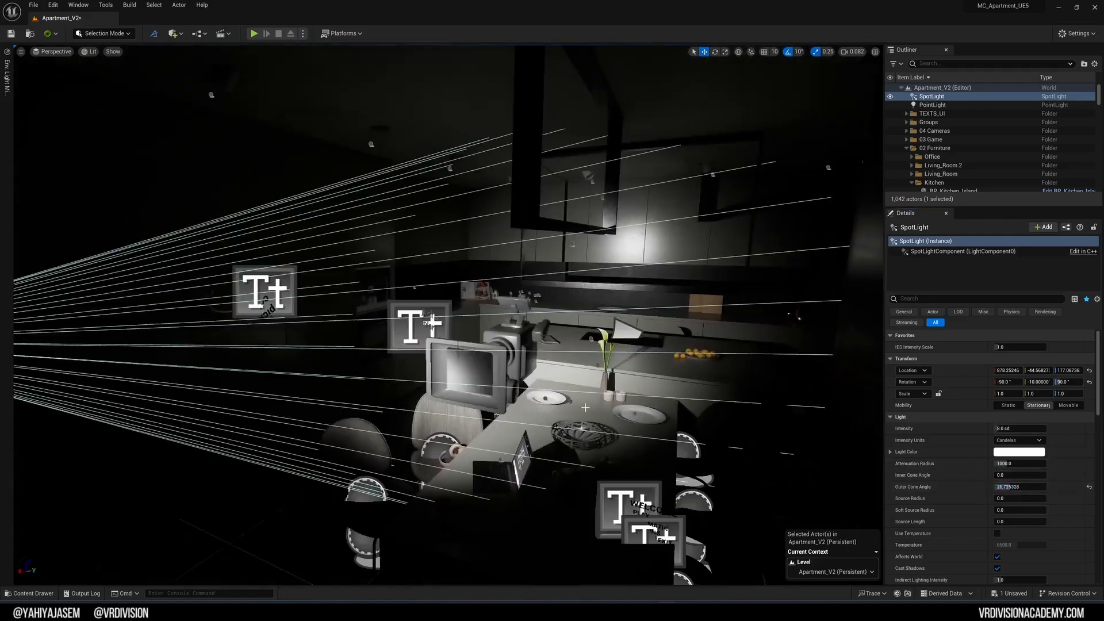
pyautogui.press('s')
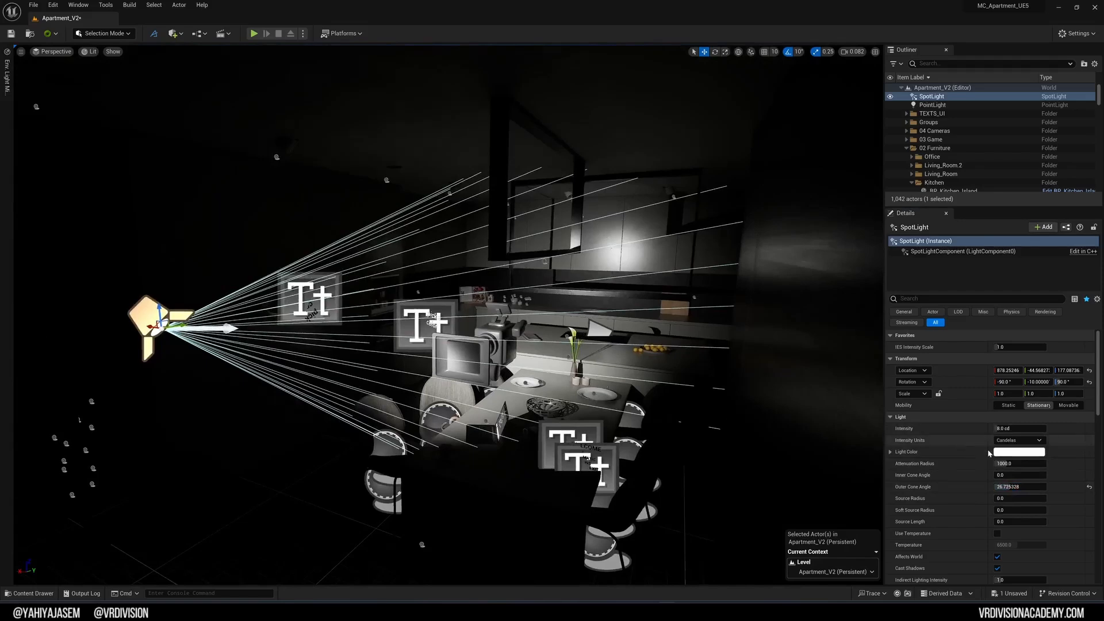
pyautogui.moveTo(1018, 487); pyautogui.dragTo(998, 487)
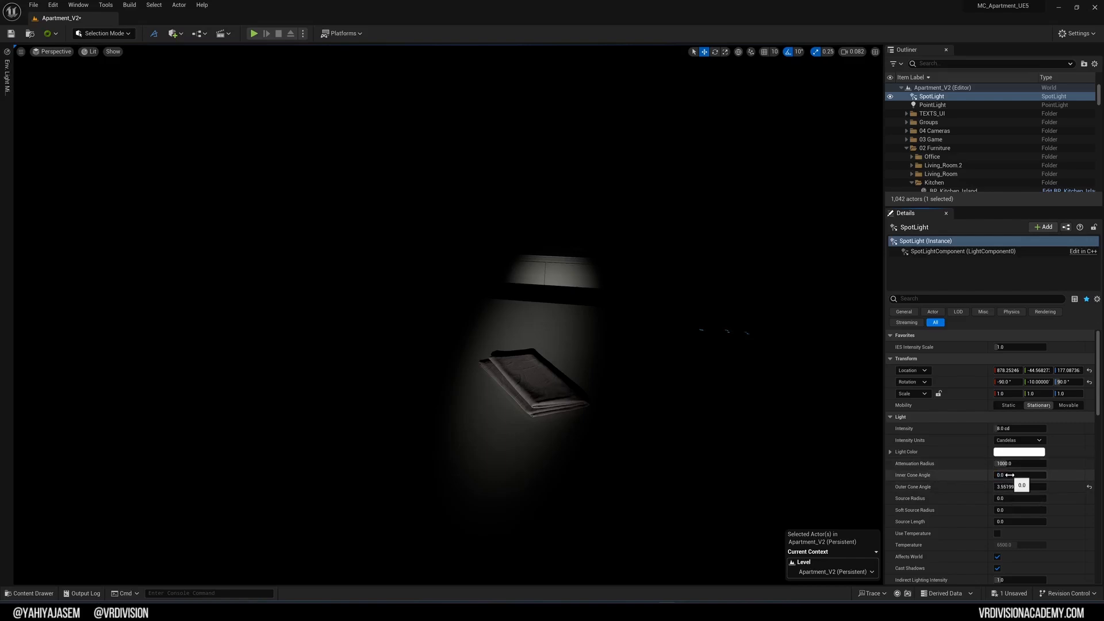
# Step: Raise the spot light's inner and outer cone angles to about 44, then set the inner cone angle to 1
pyautogui.moveTo(1010, 475); pyautogui.dragTo(1036, 476)
pyautogui.scroll(-6, 589, 358)
pyautogui.moveTo(589, 358); pyautogui.dragTo(535, 384, button='right')
pyautogui.moveTo(1007, 475)
pyautogui.mouseDown()
pyautogui.moveTo(1041, 474)
pyautogui.moveTo(1000, 470)
pyautogui.mouseUp()
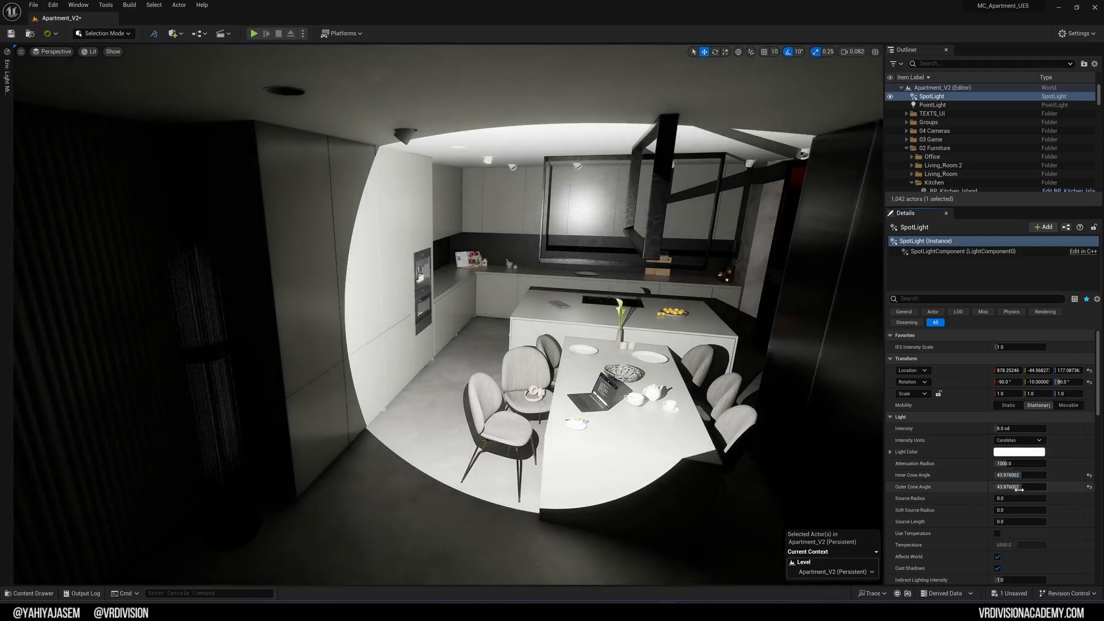
pyautogui.write('1')
pyautogui.press('Return')
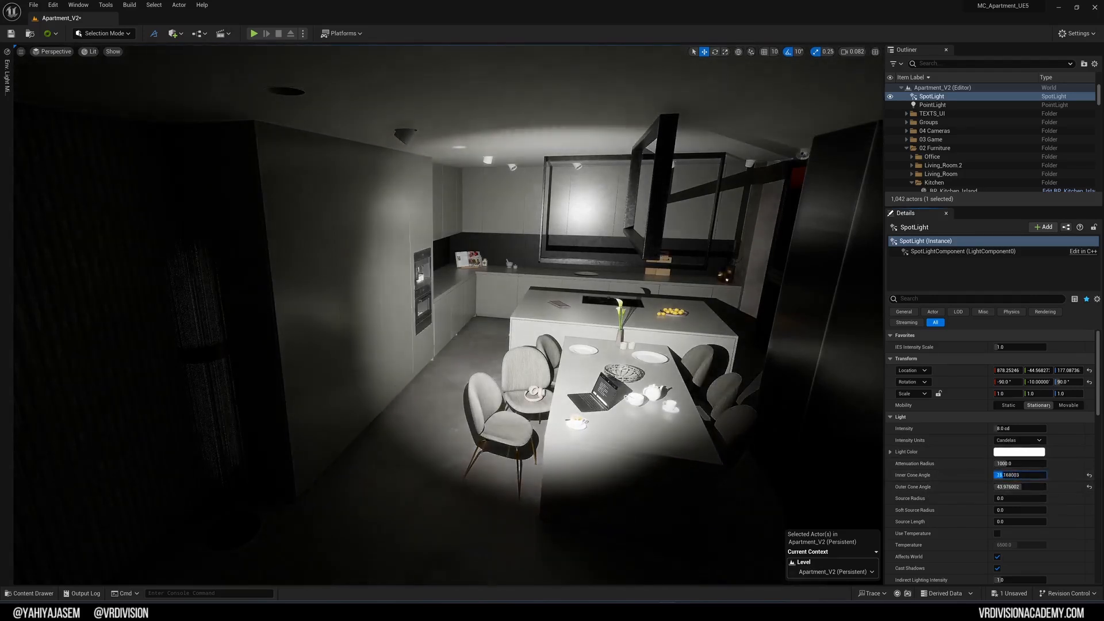
# Step: Increase the spot light's source radius to about 21.3 to soften the chair shadows on the kitchen floor
pyautogui.moveTo(206, 196)
pyautogui.mouseDown(button='right')
pyautogui.moveTo(198, 144)
pyautogui.moveTo(190, 153)
pyautogui.moveTo(184, 141)
pyautogui.mouseUp(button='right')
pyautogui.moveTo(552, 322); pyautogui.dragTo(501, 395, button='right')
pyautogui.press('w')
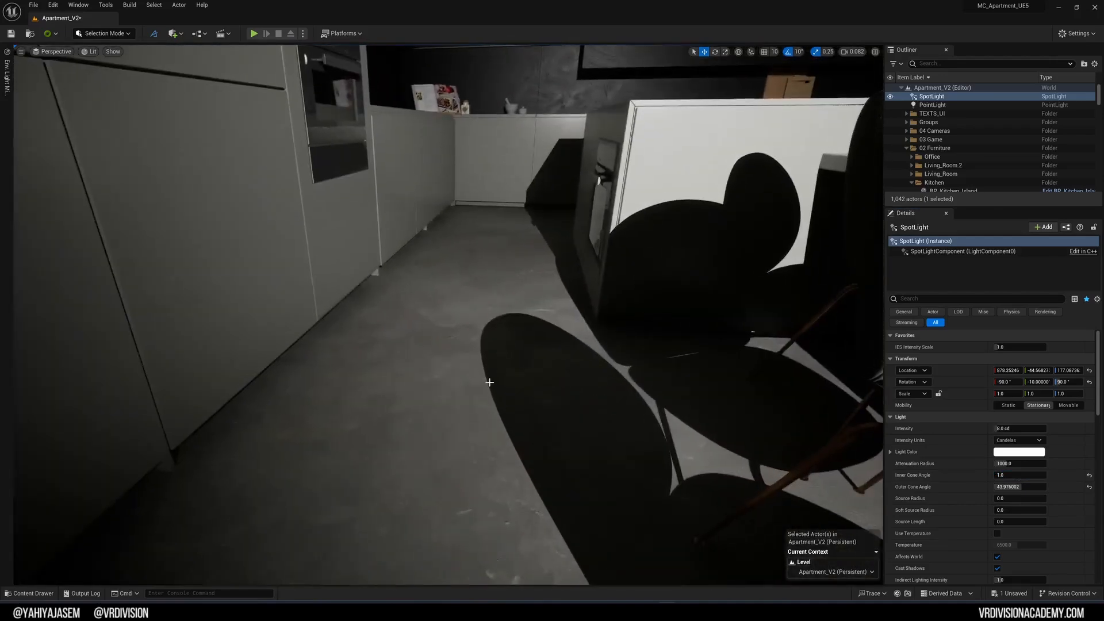
pyautogui.moveTo(999, 498); pyautogui.dragTo(1015, 498)
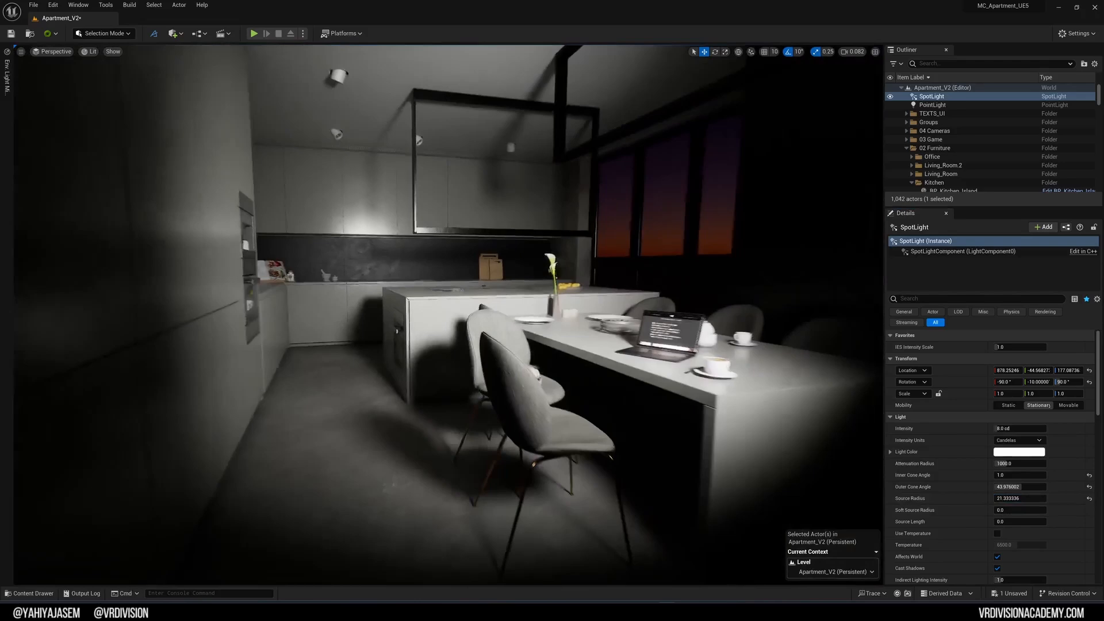
# Step: Raise the spot light's soft source radius to about 304 to soften the reflection on the kitchen cabinets
pyautogui.moveTo(472, 356); pyautogui.dragTo(527, 325, button='right')
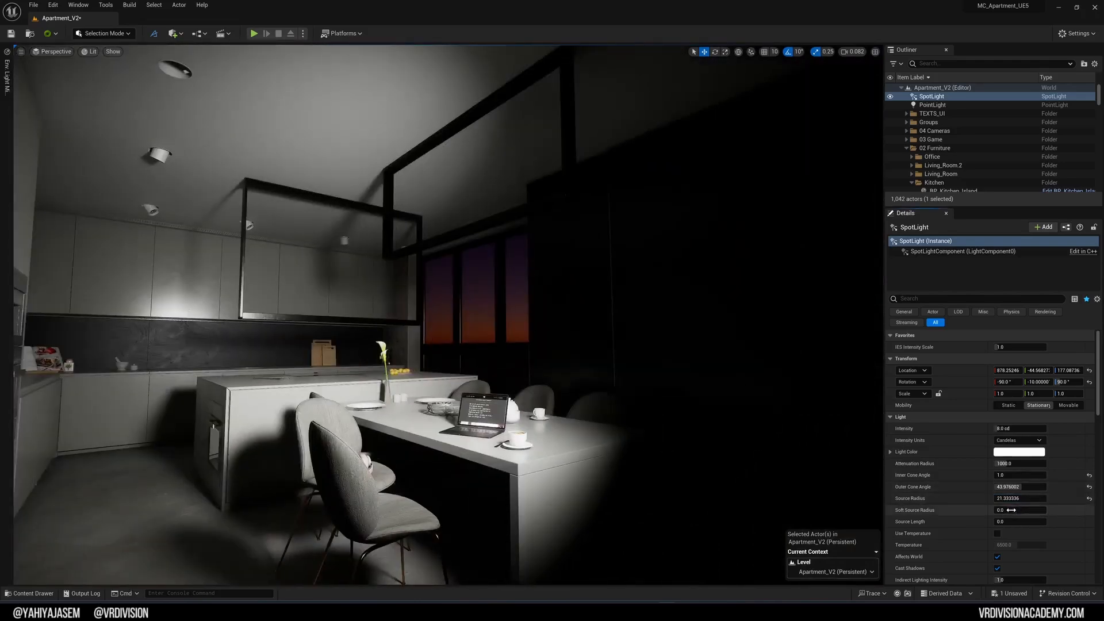
pyautogui.moveTo(1004, 510); pyautogui.dragTo(1047, 510)
pyautogui.scroll(-1, 1010, 528)
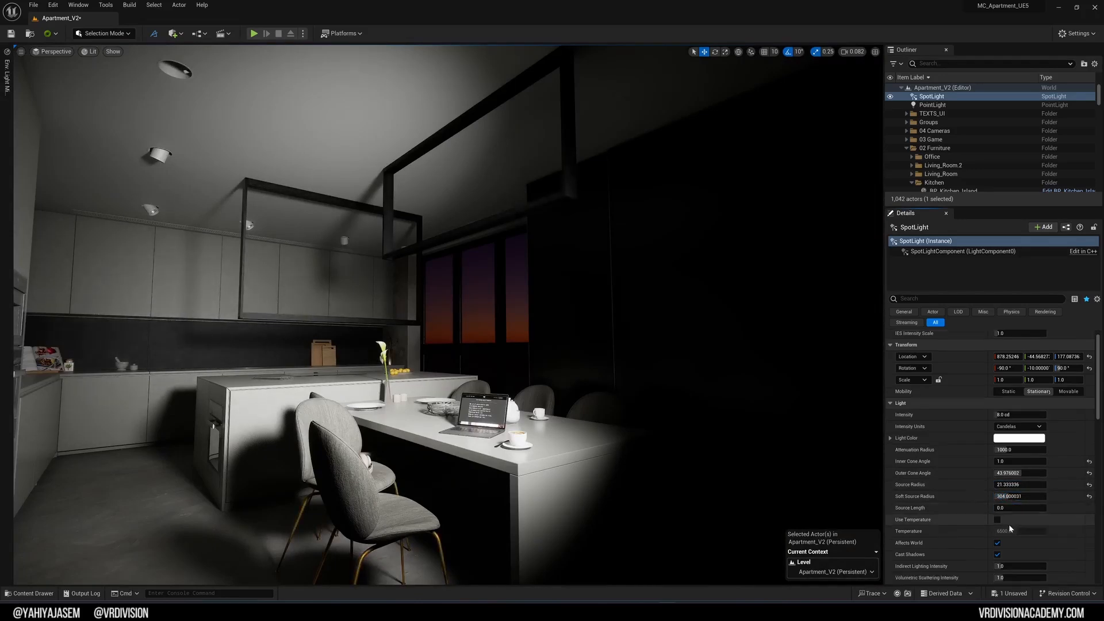
# Step: Show the editor icons from farther back and set the spot light's source length to about 112
pyautogui.scroll(-5, 644, 454)
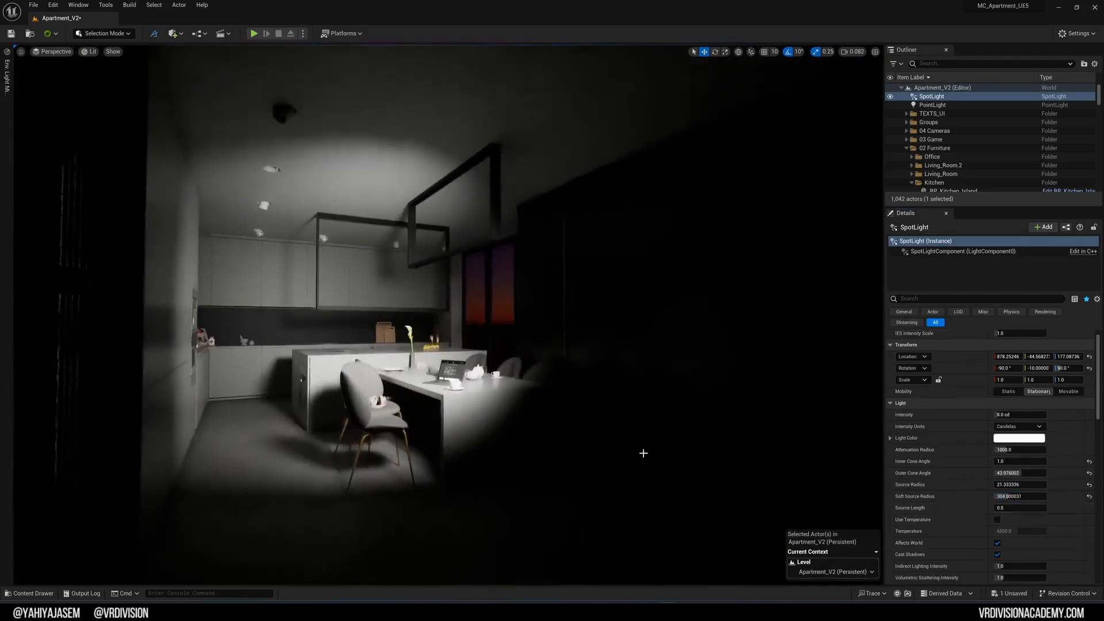
pyautogui.press('g')
pyautogui.moveTo(1011, 508); pyautogui.dragTo(1025, 507)
# Step: Set the spot light's indirect lighting intensity to 5.0
pyautogui.scroll(-2, 1001, 493)
pyautogui.scroll(-2, 995, 483)
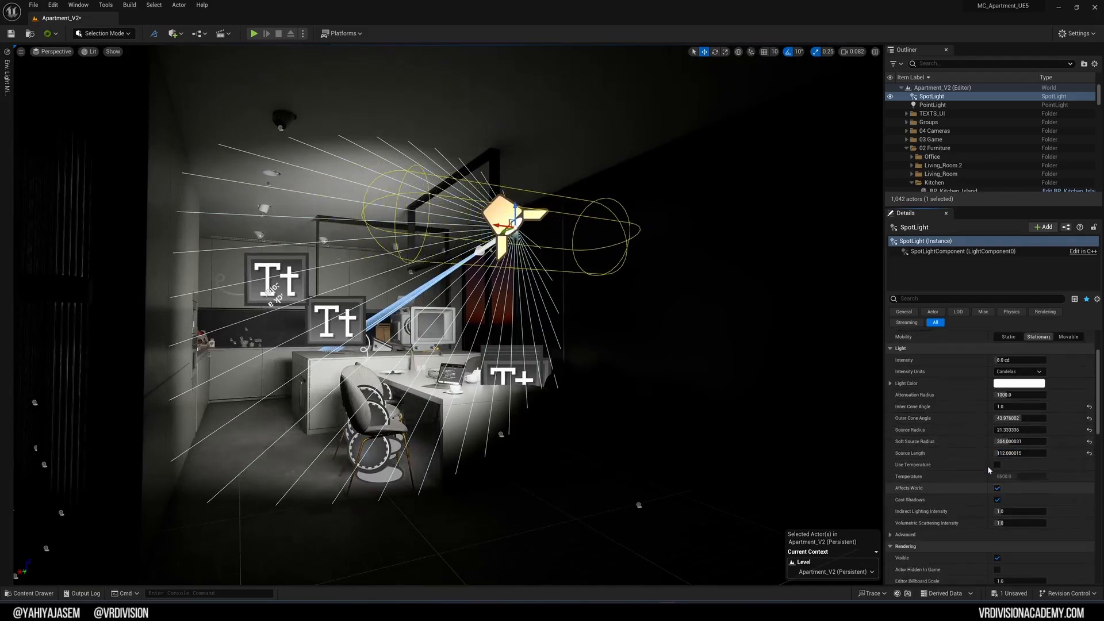
pyautogui.scroll(-6, 976, 525)
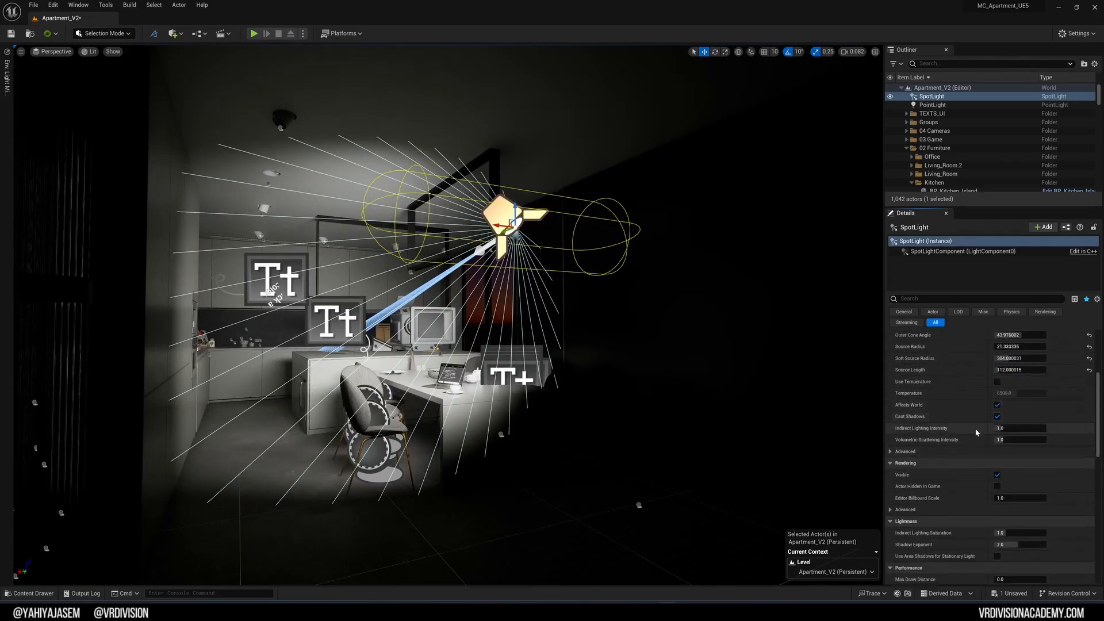
pyautogui.click(1005, 428)
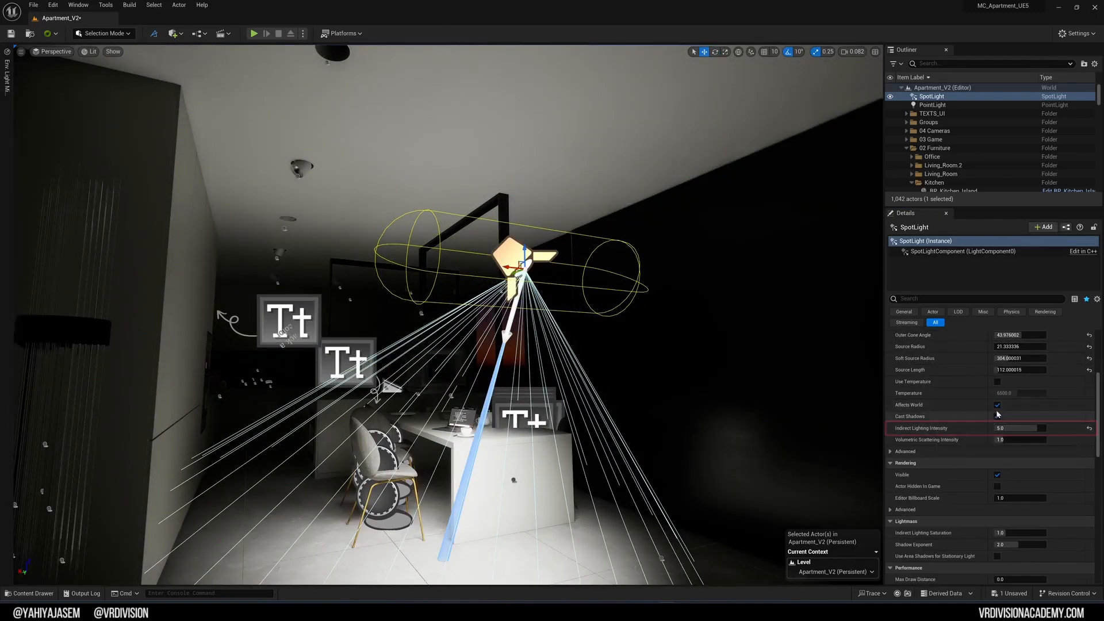
# Step: Delete the spot light, add a rect light to the level and frame it
pyautogui.press('Delete')
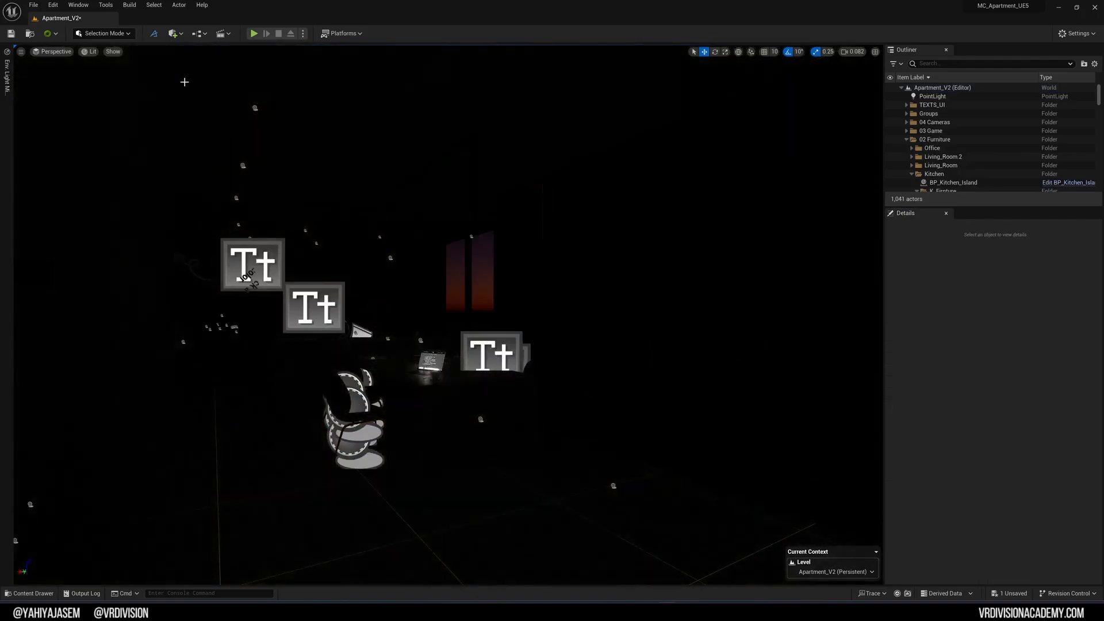
pyautogui.click(173, 33)
pyautogui.moveTo(195, 132)
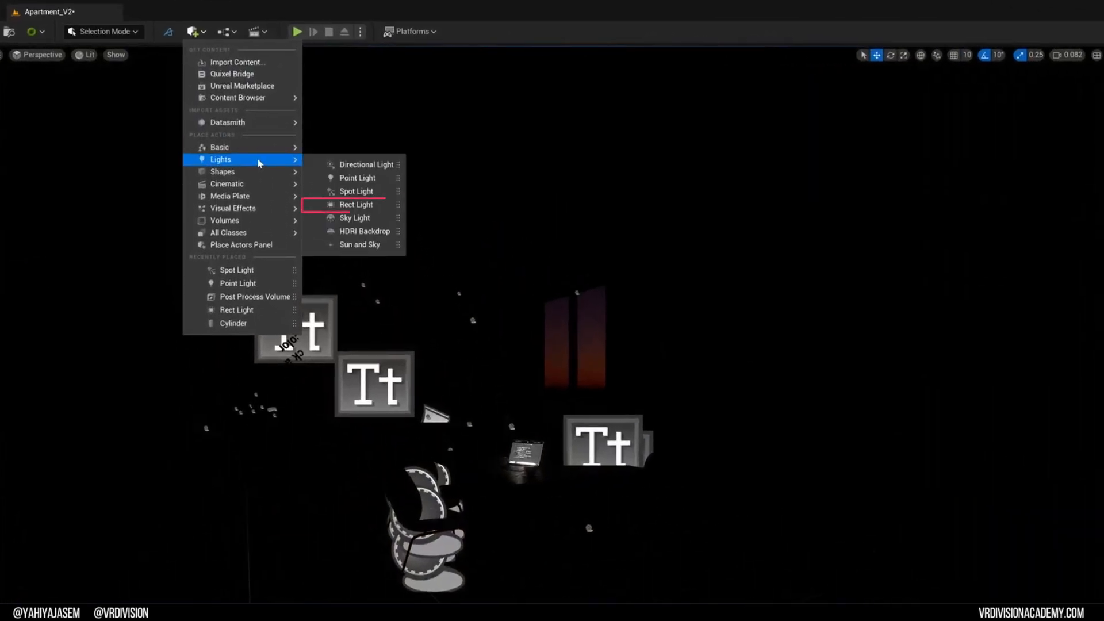
pyautogui.click(364, 205)
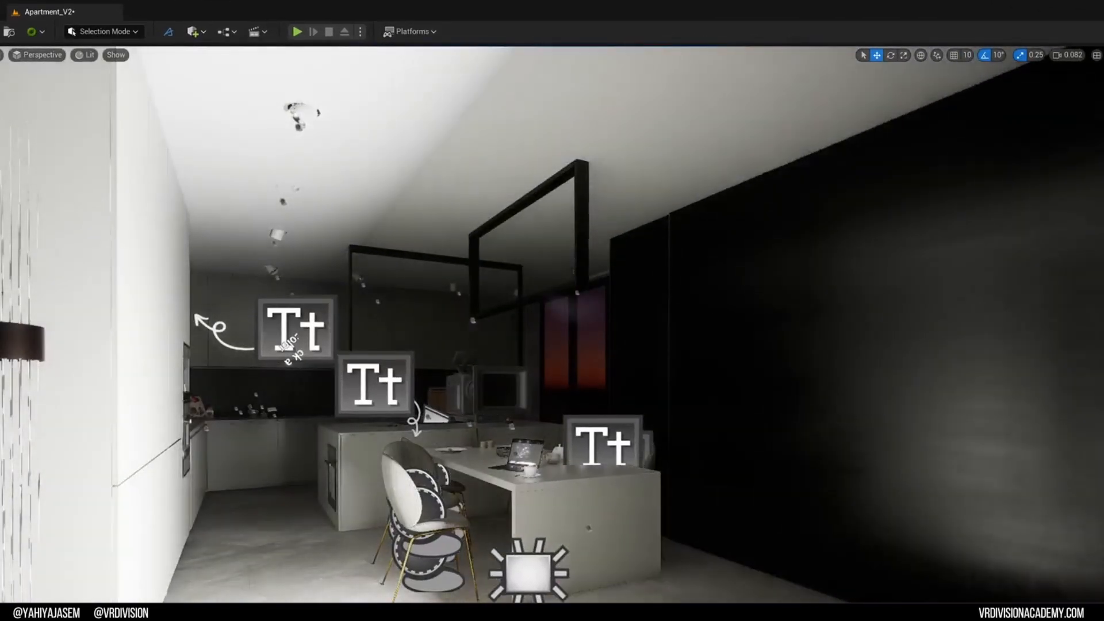
pyautogui.press('g')
pyautogui.press('f')
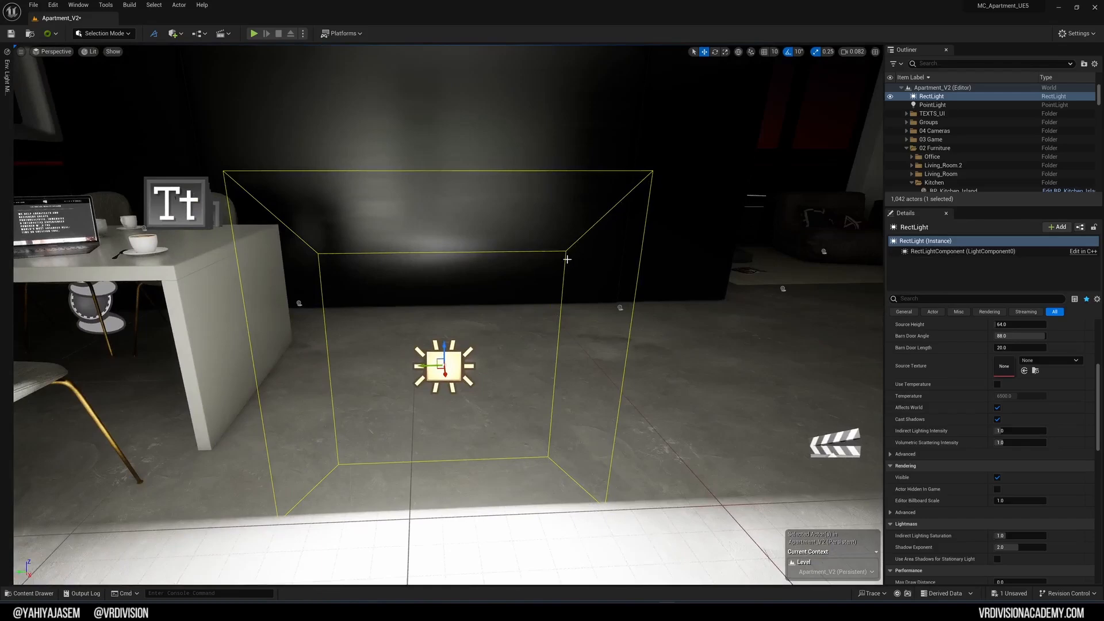
# Step: Set the rect light's barn door angle to about 36.7 and barn door length to about 10.3
pyautogui.moveTo(568, 259); pyautogui.dragTo(506, 259, button='right')
pyautogui.scroll(4, 998, 434)
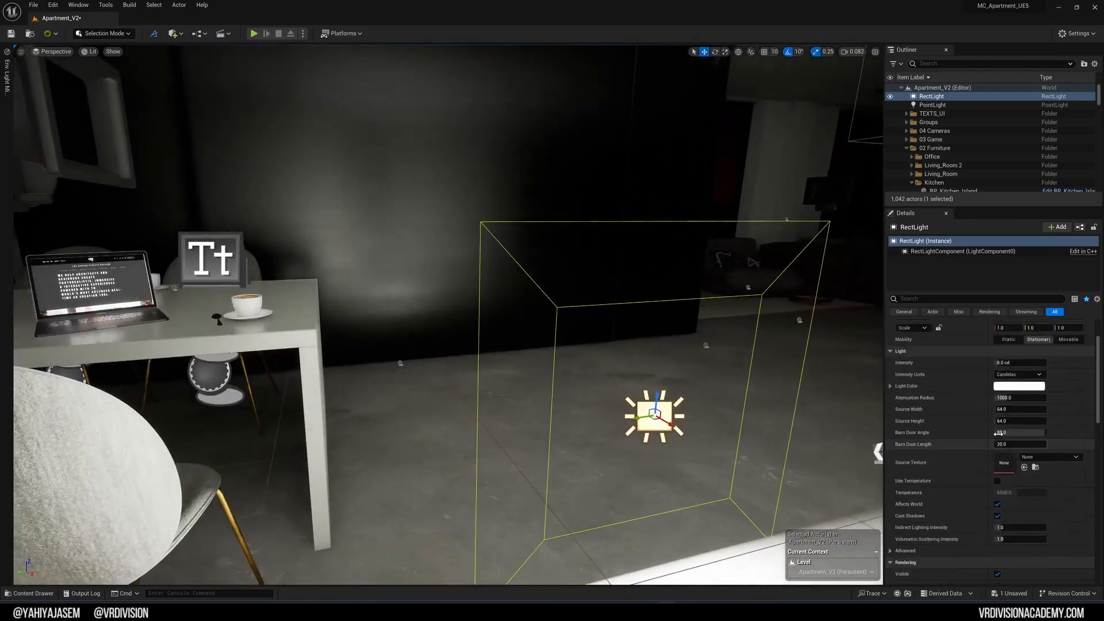
pyautogui.scroll(2, 997, 434)
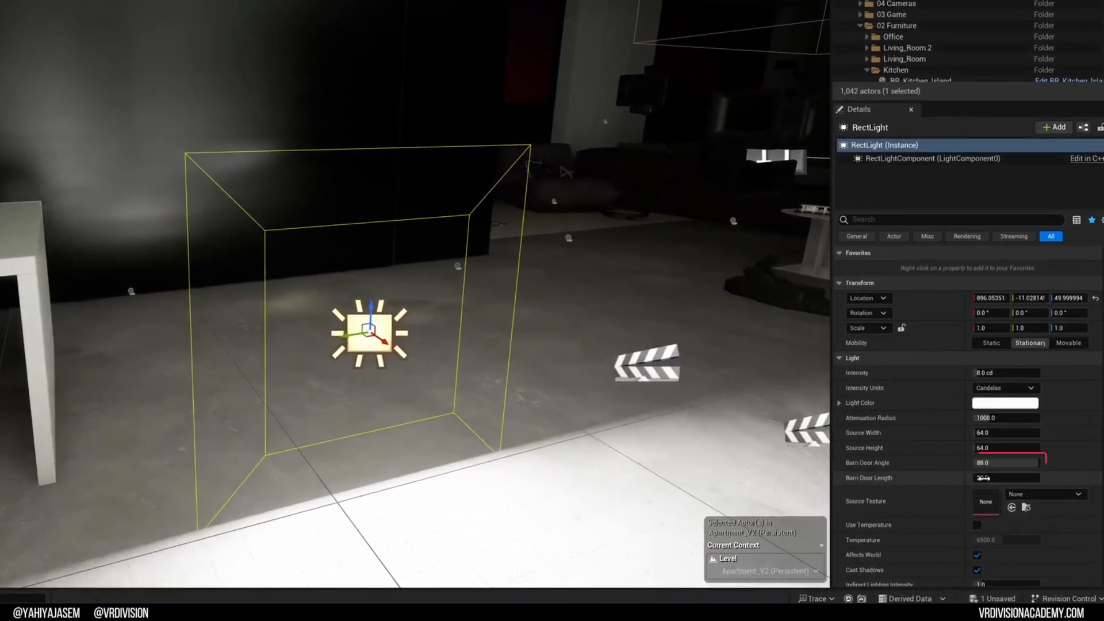
pyautogui.moveTo(984, 478)
pyautogui.mouseDown()
pyautogui.moveTo(995, 457)
pyautogui.moveTo(978, 463)
pyautogui.mouseUp()
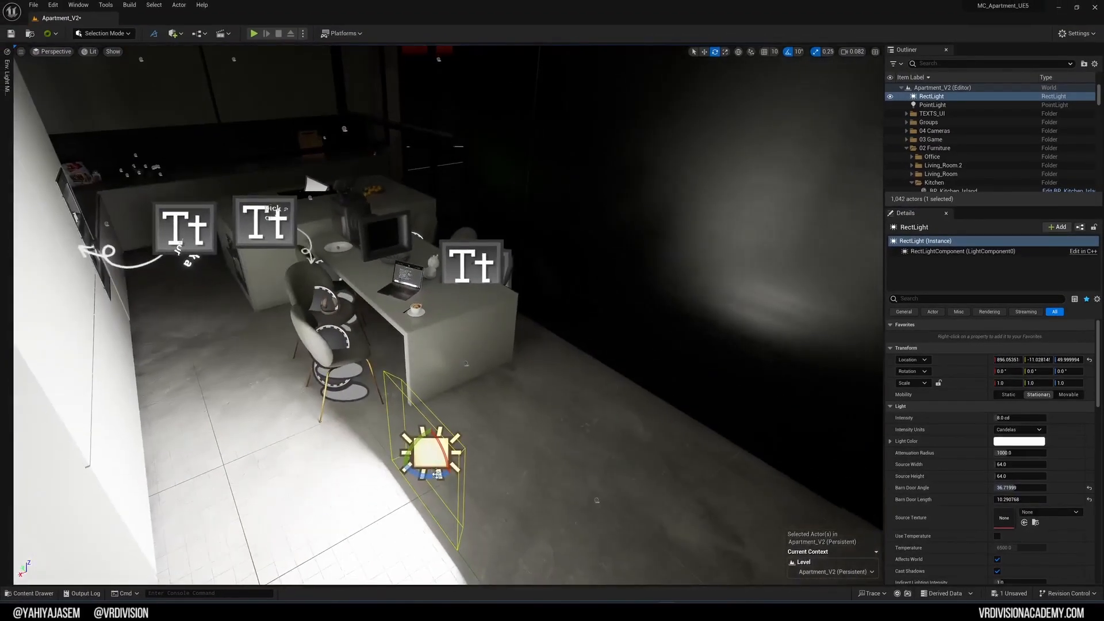
# Step: Move the rect light up to a height of about 183 and turn it about 90° around the vertical axis to light the slatted wall and kitchen
pyautogui.moveTo(438, 474); pyautogui.dragTo(434, 237)
pyautogui.moveTo(439, 242); pyautogui.dragTo(310, 247, button='right')
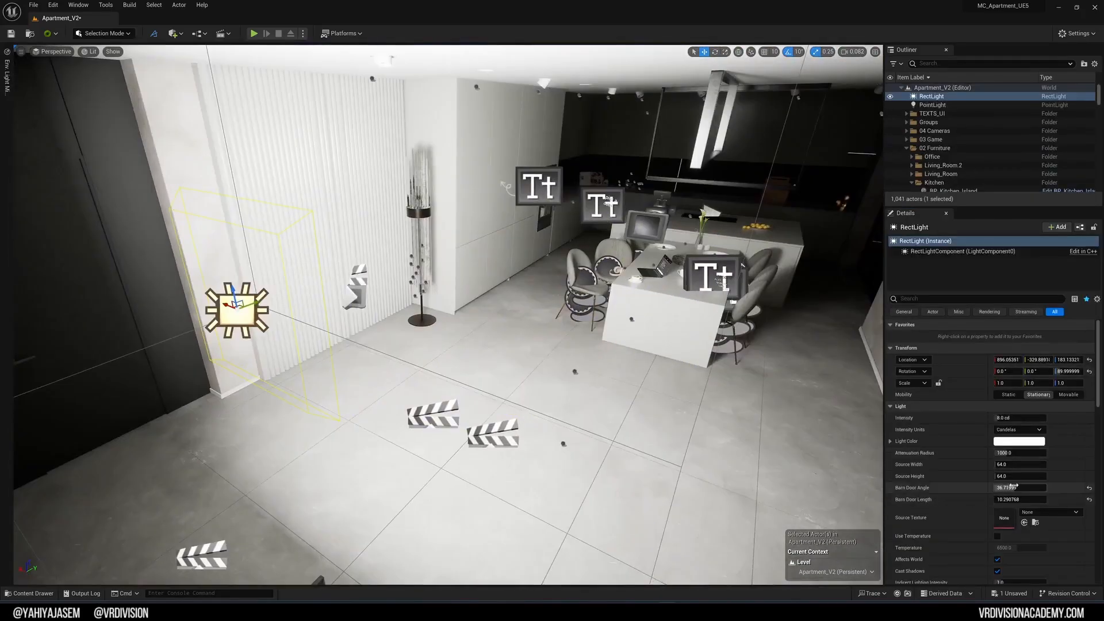
# Step: Try a barn door length of about 402, and set the angle to about 54 and the length to about 29.2
pyautogui.moveTo(1021, 500); pyautogui.dragTo(1091, 499)
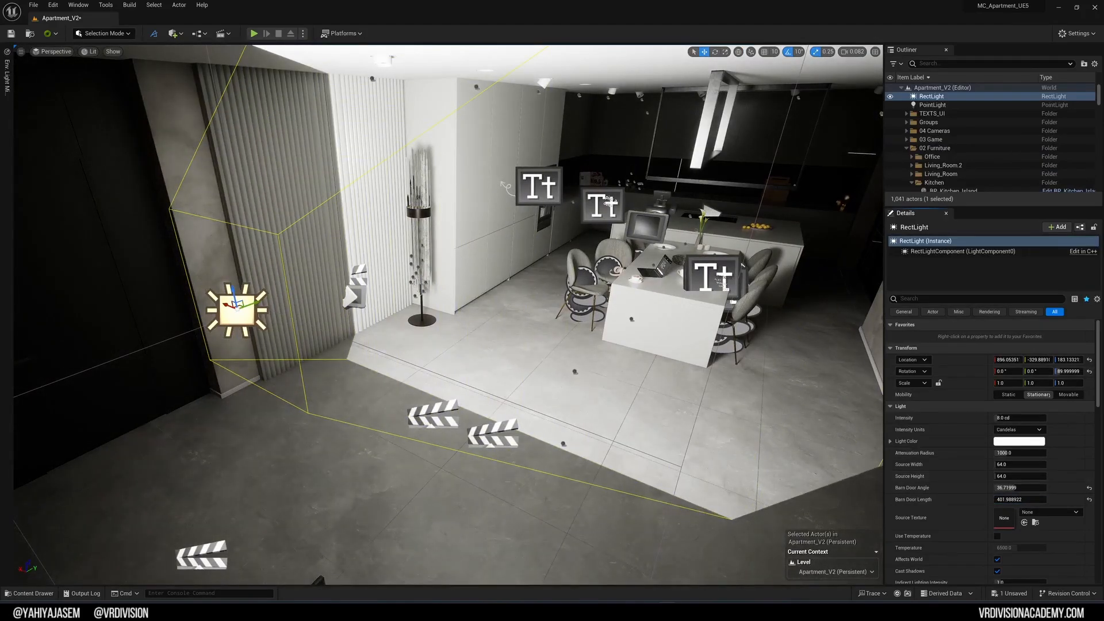
pyautogui.moveTo(742, 264); pyautogui.dragTo(422, 369, button='right')
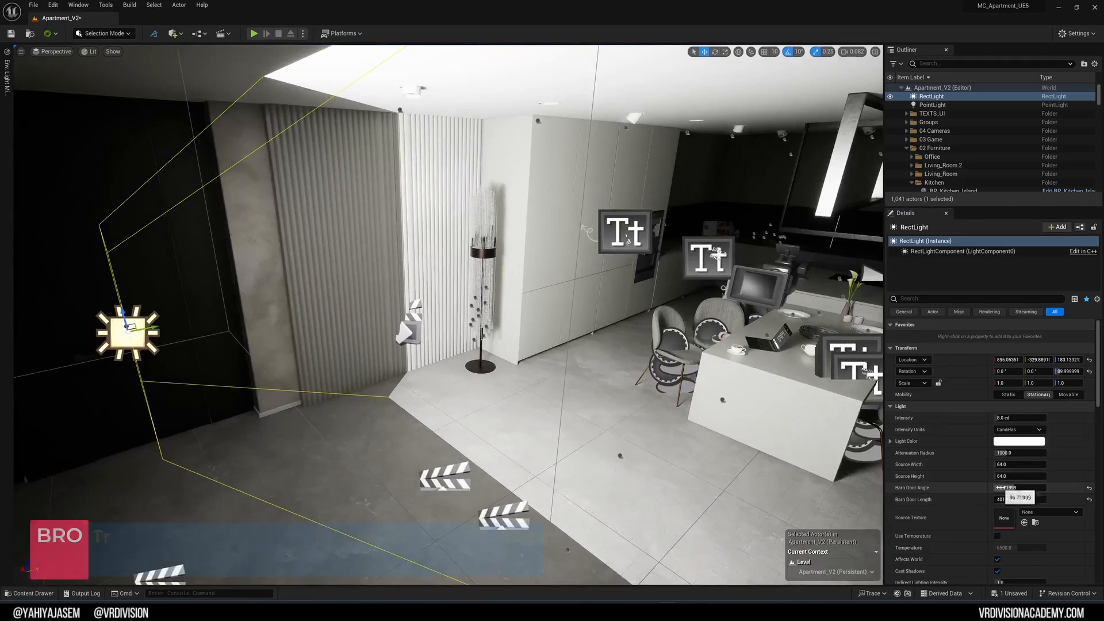
pyautogui.moveTo(1015, 488)
pyautogui.mouseDown()
pyautogui.moveTo(1001, 488)
pyautogui.moveTo(1030, 488)
pyautogui.moveTo(1000, 499)
pyautogui.mouseUp()
# Step: Try rect light intensities of 0 and 5000 cd, and set the intensity to 5 cd
pyautogui.moveTo(1013, 419); pyautogui.dragTo(998, 419)
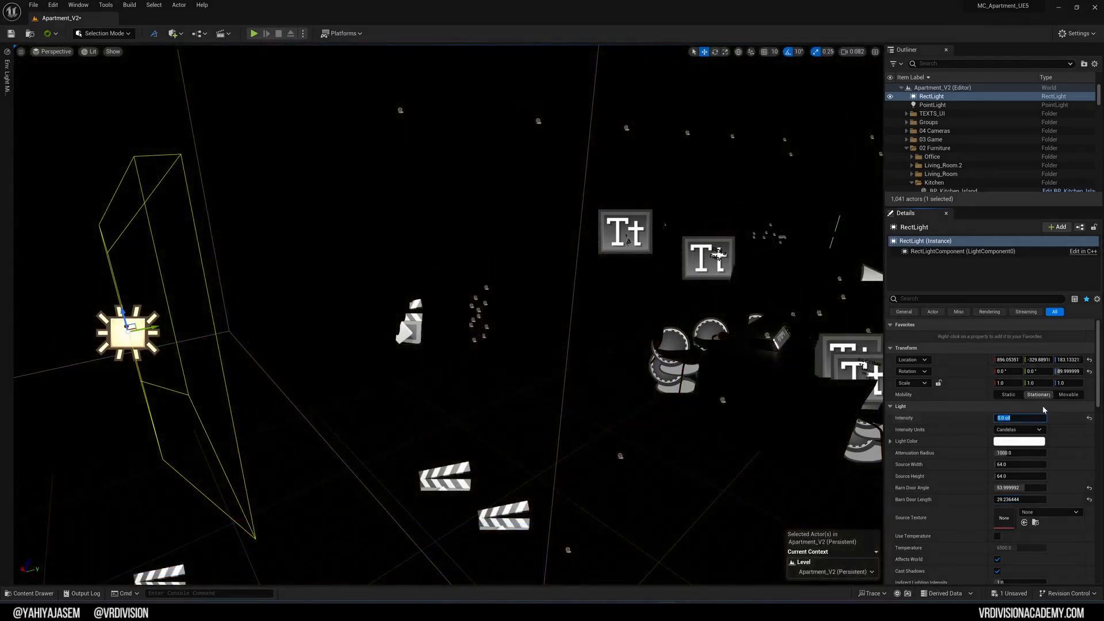
pyautogui.write('5000')
pyautogui.press('Return')
pyautogui.write('5')
pyautogui.press('Return')
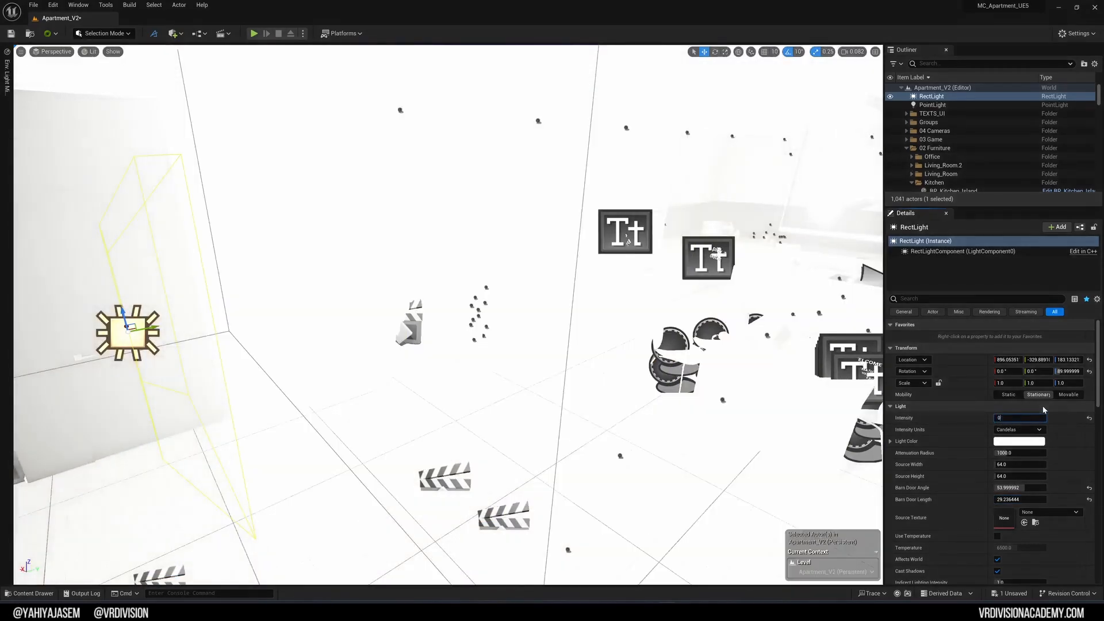
# Step: Reduce the rect light's source height to 5.0
pyautogui.scroll(-2, 937, 461)
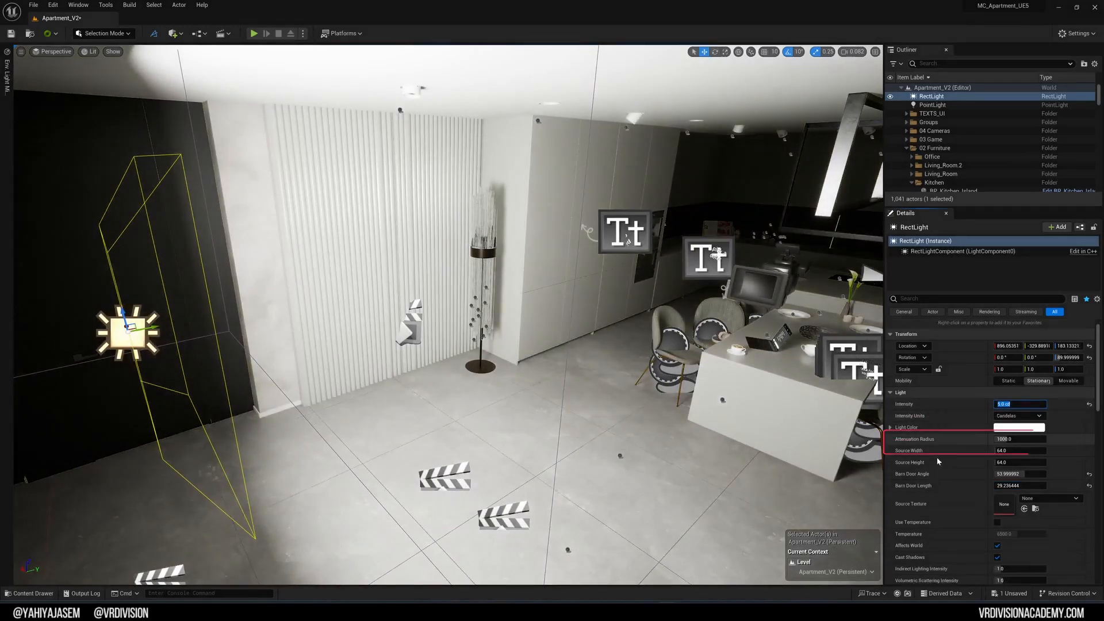
pyautogui.moveTo(1009, 448); pyautogui.dragTo(973, 448)
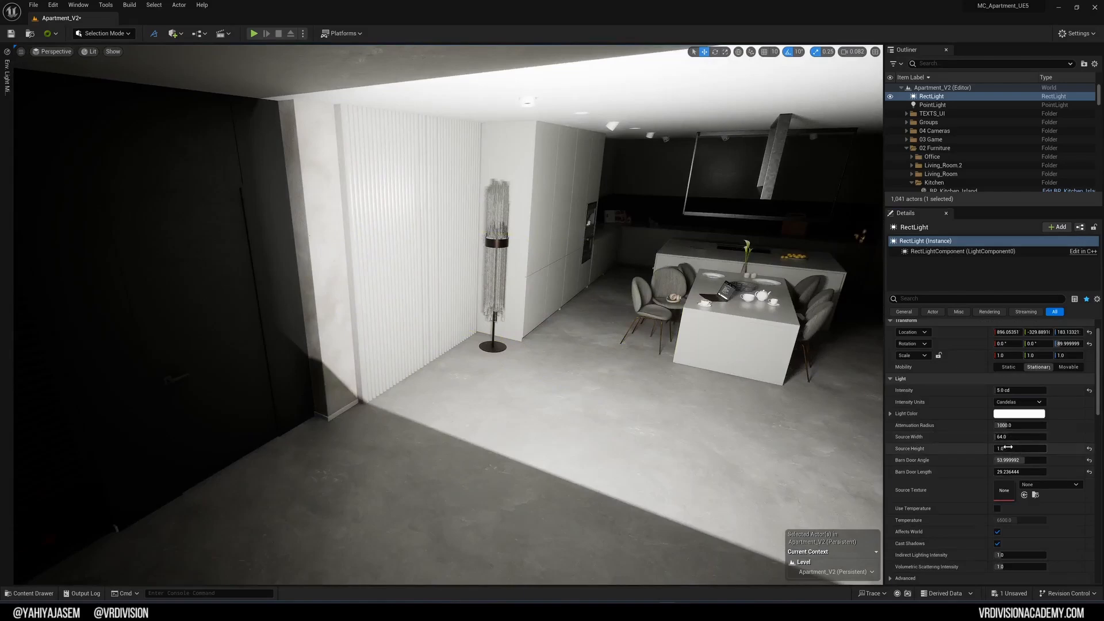
pyautogui.press('Return')
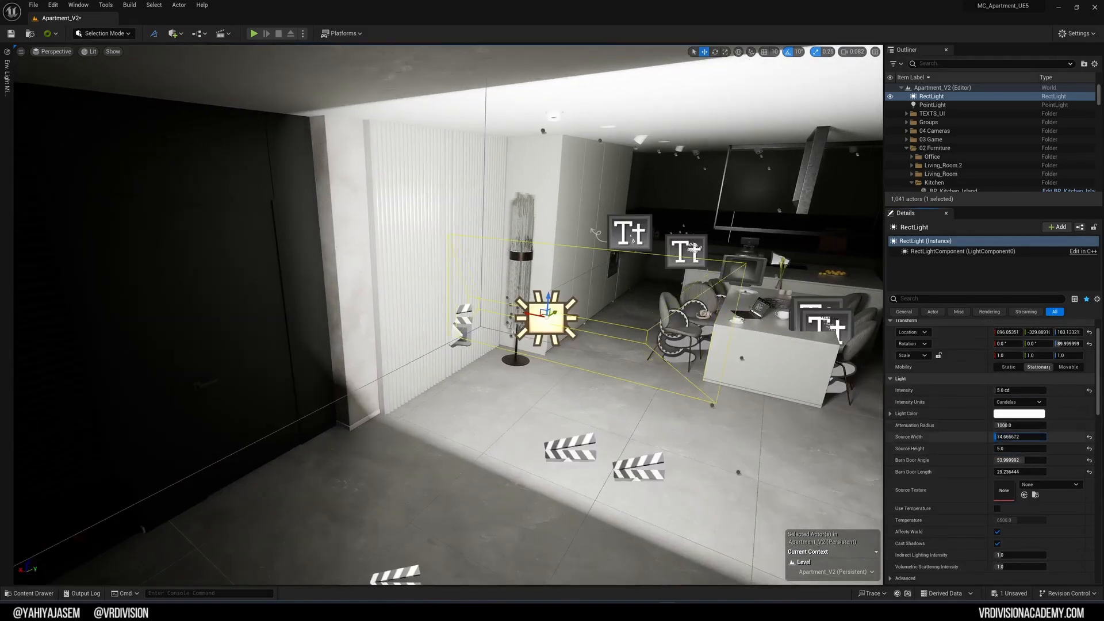
# Step: Set the rect light's source width to about 96, barn door angle to about 28.1 and barn door length to about 9.5
pyautogui.moveTo(999, 436); pyautogui.dragTo(1001, 460)
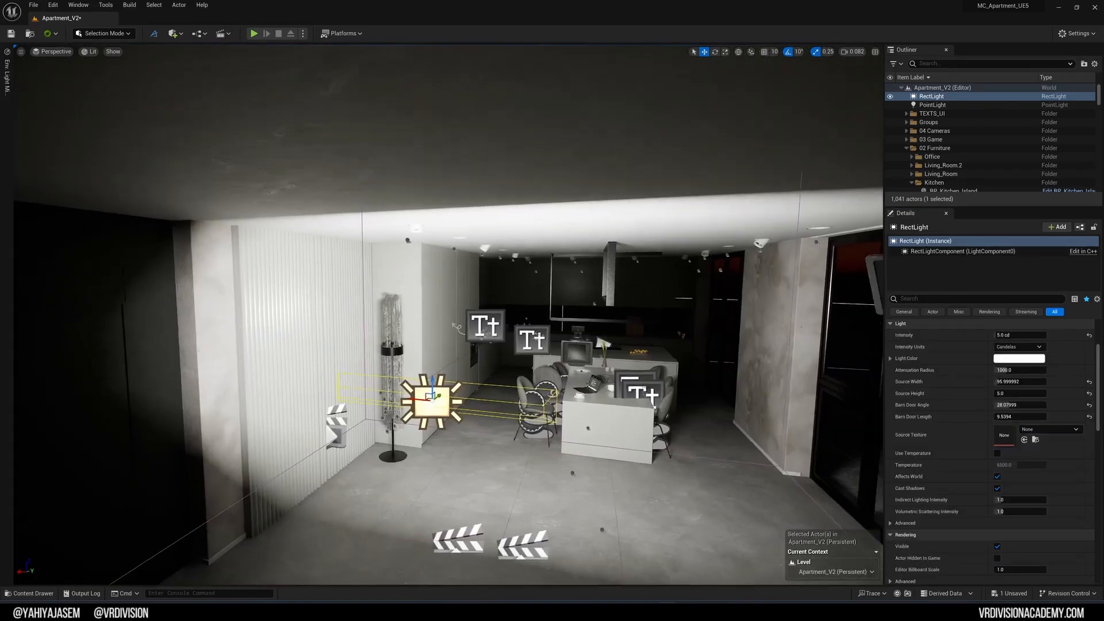
pyautogui.moveTo(772, 429); pyautogui.dragTo(772, 429, button='right')
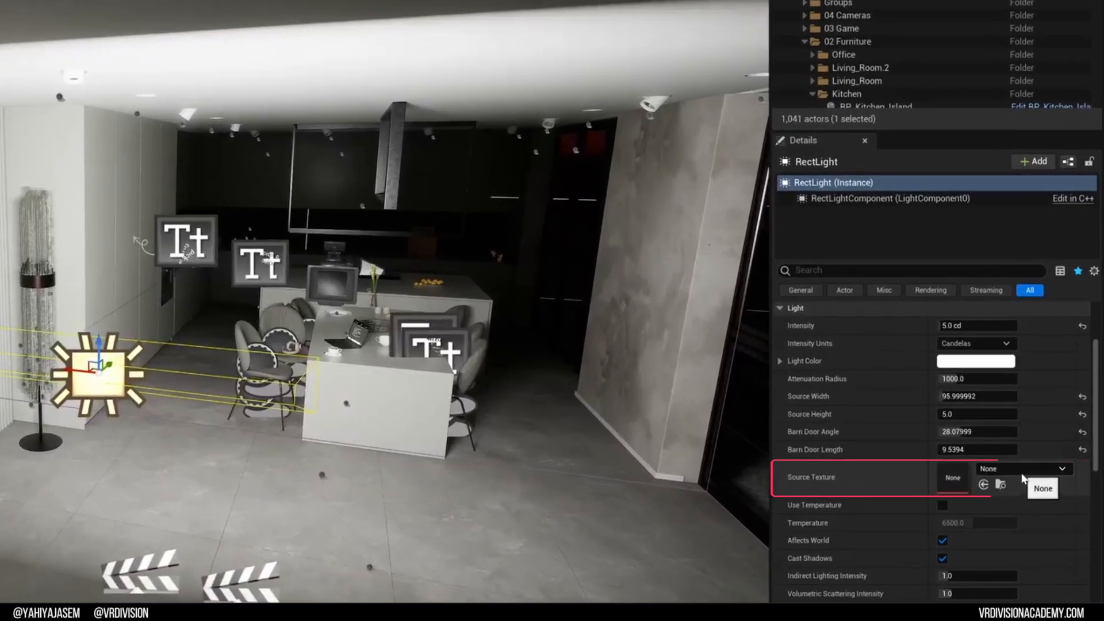
# Step: Assign the green 6_2_66_2_2_Tex as the rect light's source texture and hide the editor icons to view its effect
pyautogui.click(1052, 432)
pyautogui.scroll(-5, 1027, 384)
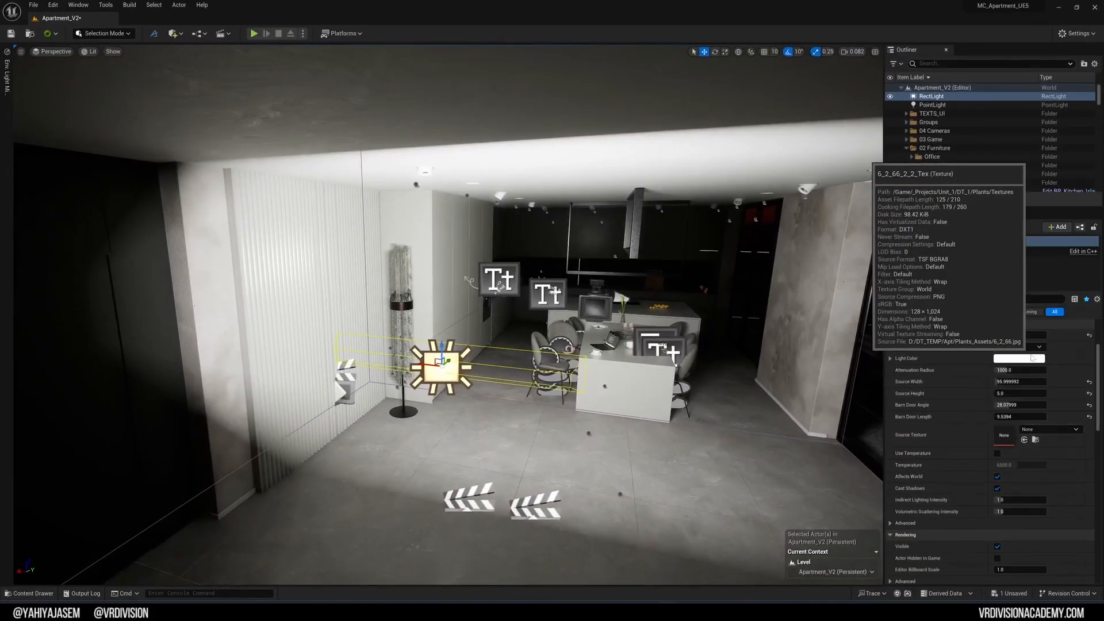
pyautogui.click(1027, 358)
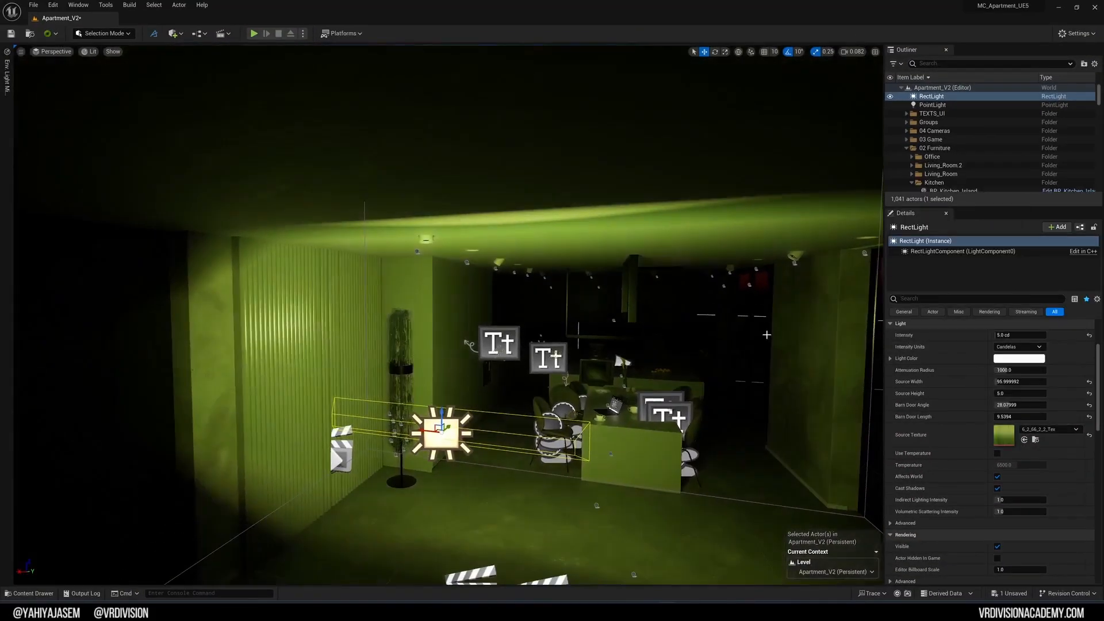
pyautogui.moveTo(448, 345); pyautogui.dragTo(397, 346, button='right')
pyautogui.press('g')
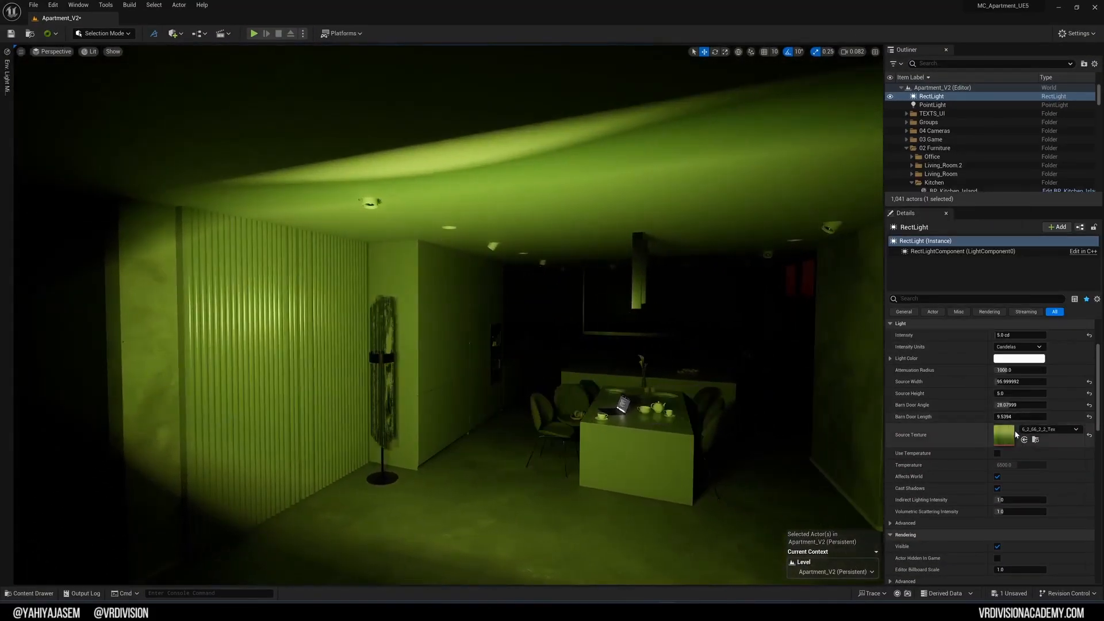
pyautogui.moveTo(633, 345); pyautogui.dragTo(598, 345, button='right')
# Step: Replace the rect light's source texture with the orange Albedo_2K texture and examine the room with and without editor icons
pyautogui.click(1007, 436)
pyautogui.scroll(-5, 1021, 365)
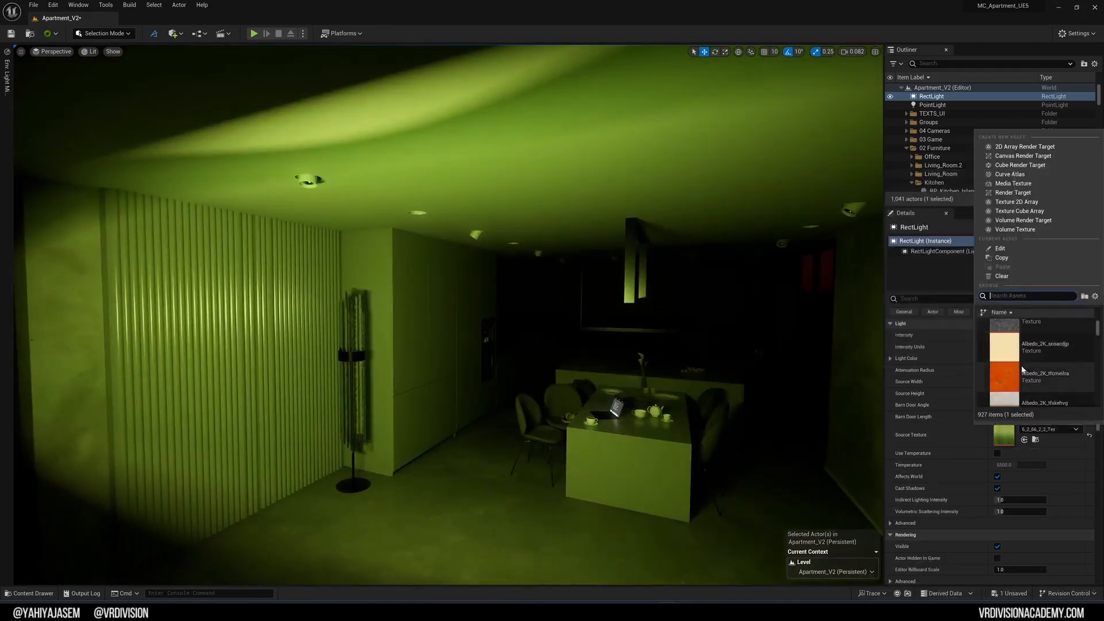
pyautogui.click(1022, 361)
pyautogui.moveTo(576, 346); pyautogui.dragTo(551, 359, button='right')
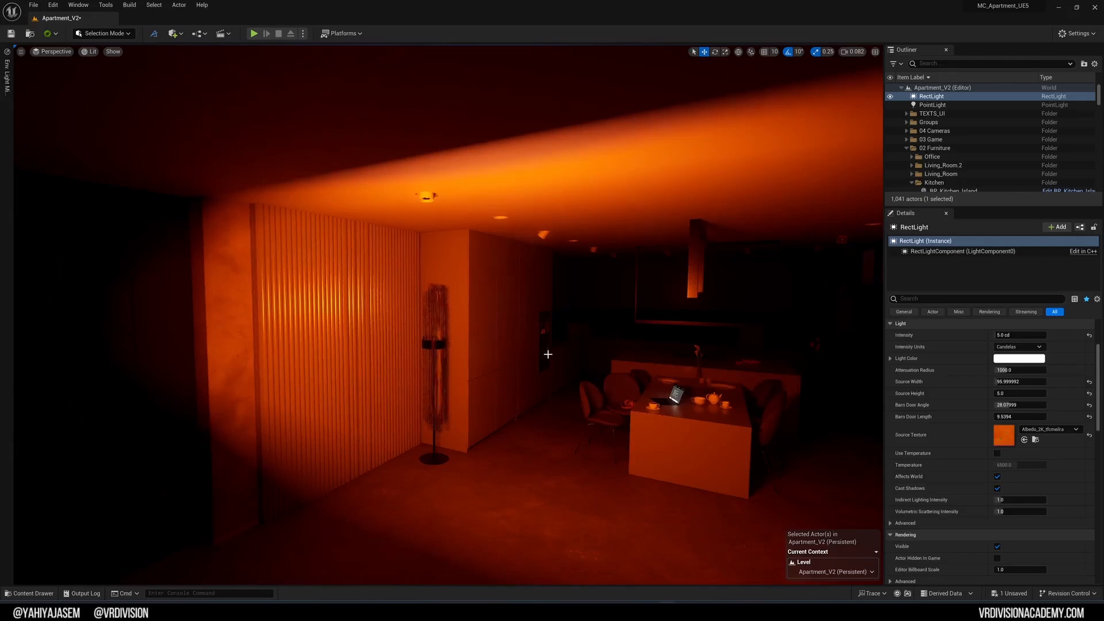
pyautogui.press('g')
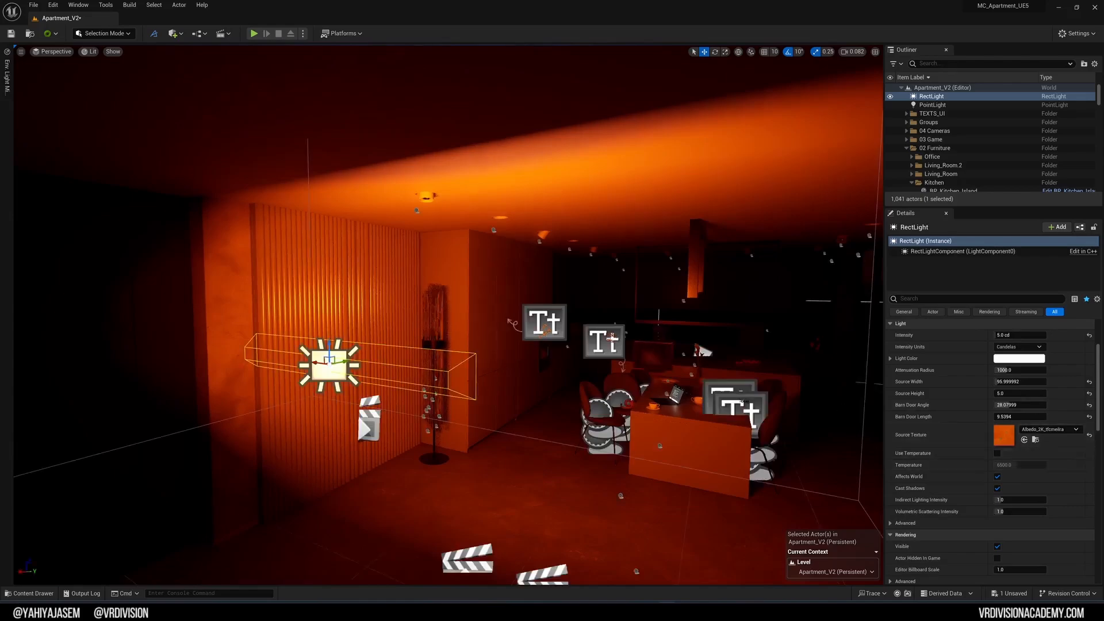
pyautogui.moveTo(448, 315)
pyautogui.mouseDown(button='right')
pyautogui.moveTo(558, 300)
pyautogui.moveTo(518, 311)
pyautogui.moveTo(524, 330)
pyautogui.moveTo(385, 321)
pyautogui.moveTo(449, 315)
pyautogui.mouseUp(button='right')
pyautogui.press('w')
pyautogui.press('w')
pyautogui.press('g')
pyautogui.press('s')
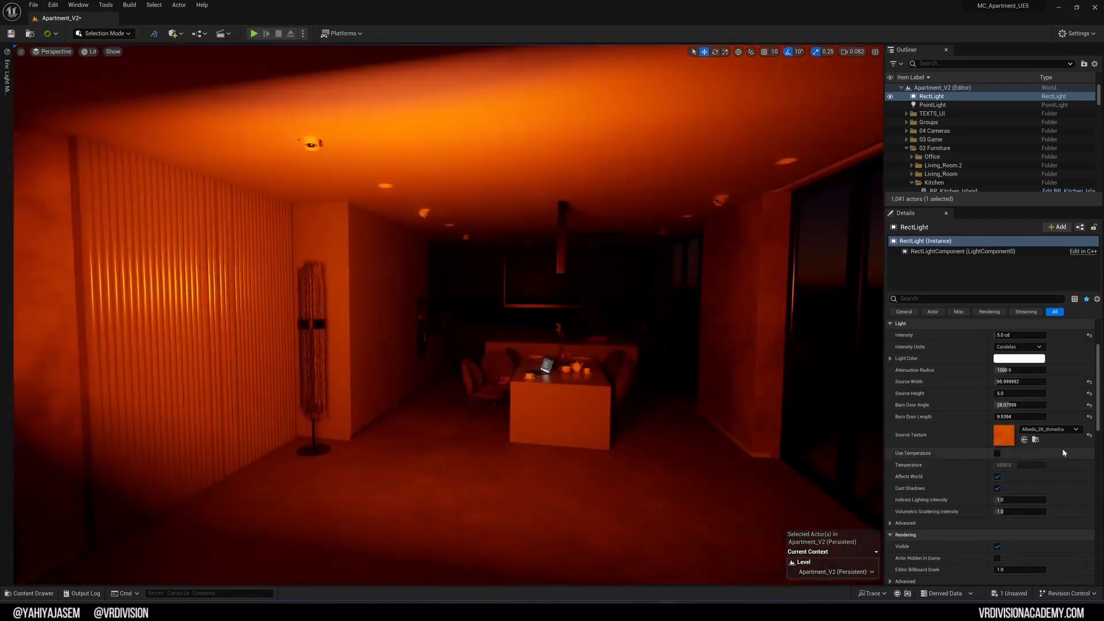
# Step: Clear the rect light's source texture, enable its color temperature and set the temperature to about 9411
pyautogui.click(1090, 435)
pyautogui.click(997, 453)
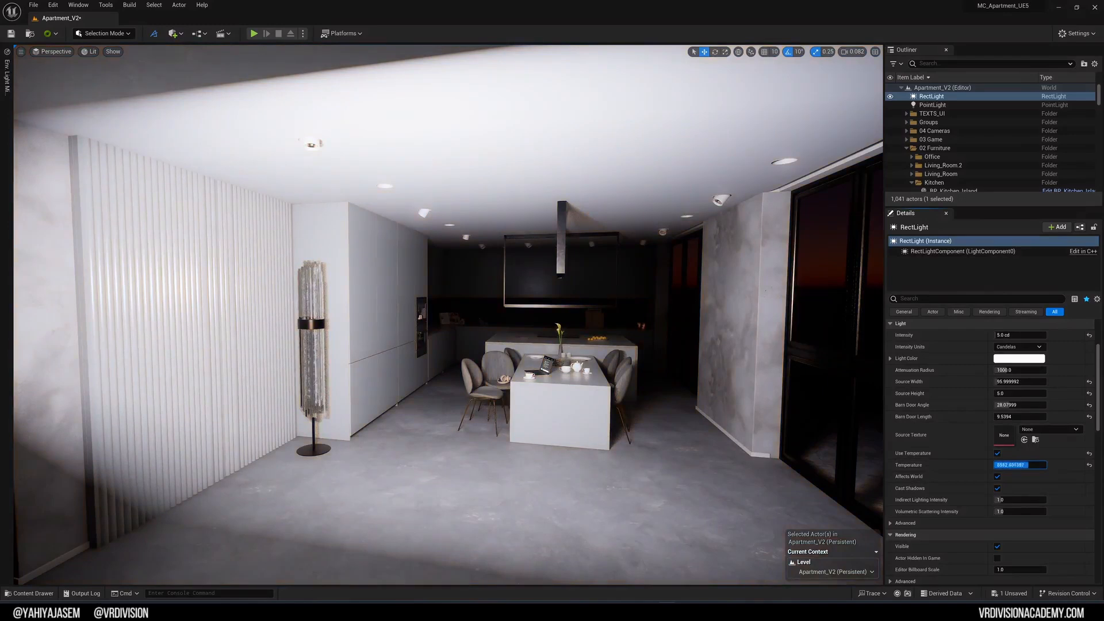
pyautogui.moveTo(611, 373); pyautogui.dragTo(617, 362, button='right')
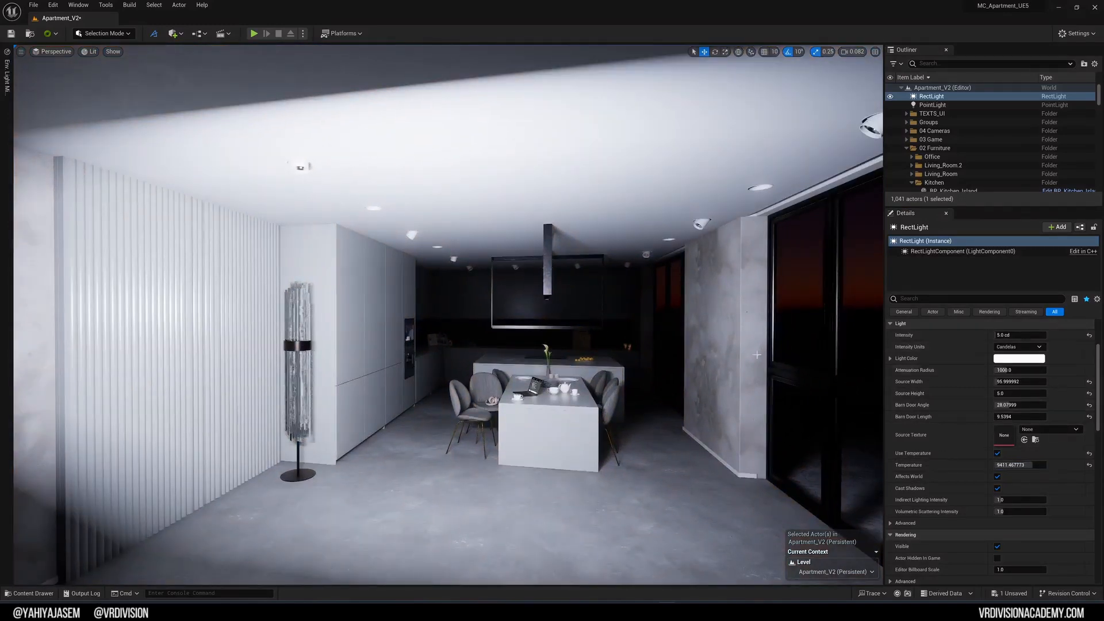
pyautogui.moveTo(757, 355); pyautogui.dragTo(713, 403, button='right')
pyautogui.press('d')
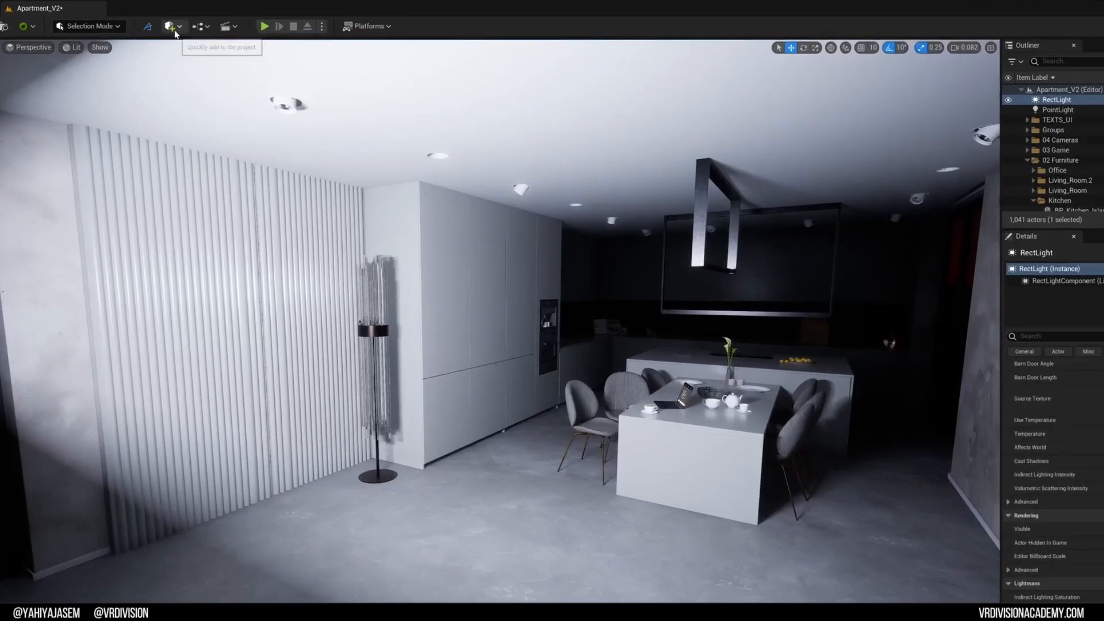
pyautogui.click(173, 34)
pyautogui.moveTo(226, 129)
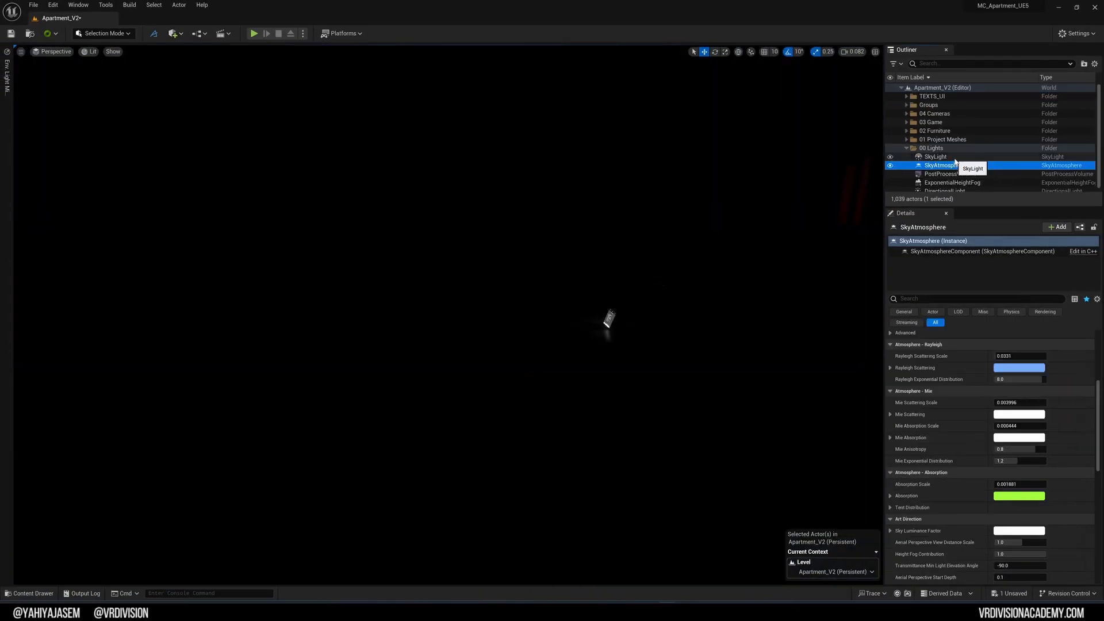
# Step: Delete the SkyLight, SkyAtmosphere, ExponentialHeightFog and DirectionalLight despite their references, and save the level
pyautogui.click(938, 157)
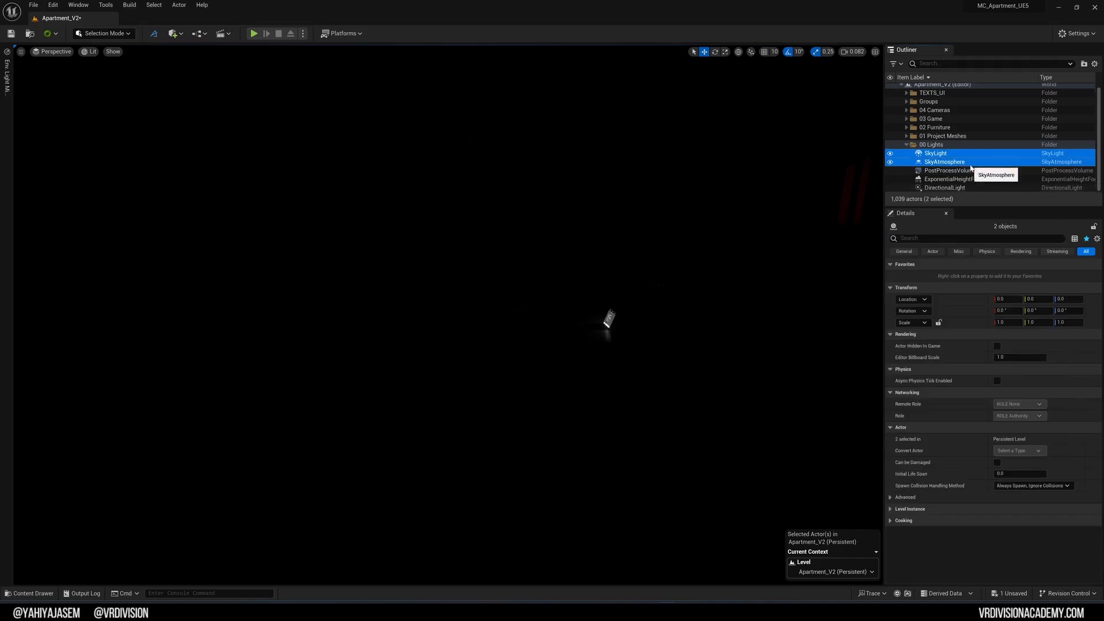
pyautogui.keyDown('ctrl'); pyautogui.click(959, 180); pyautogui.keyUp('ctrl')
pyautogui.keyDown('ctrl'); pyautogui.click(960, 188); pyautogui.keyUp('ctrl')
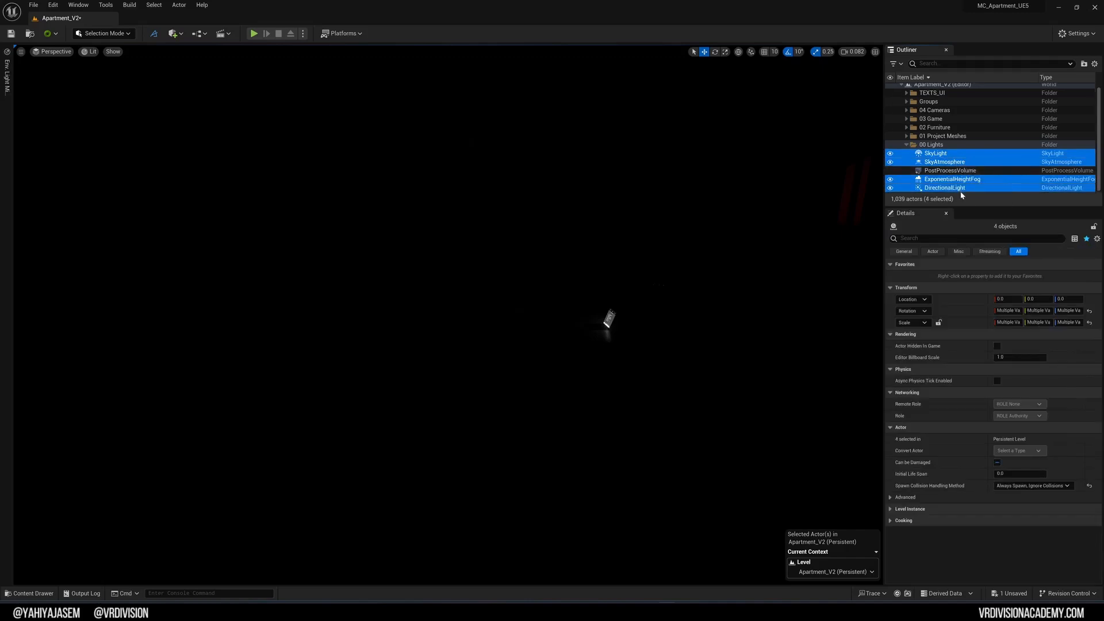
pyautogui.press('Delete')
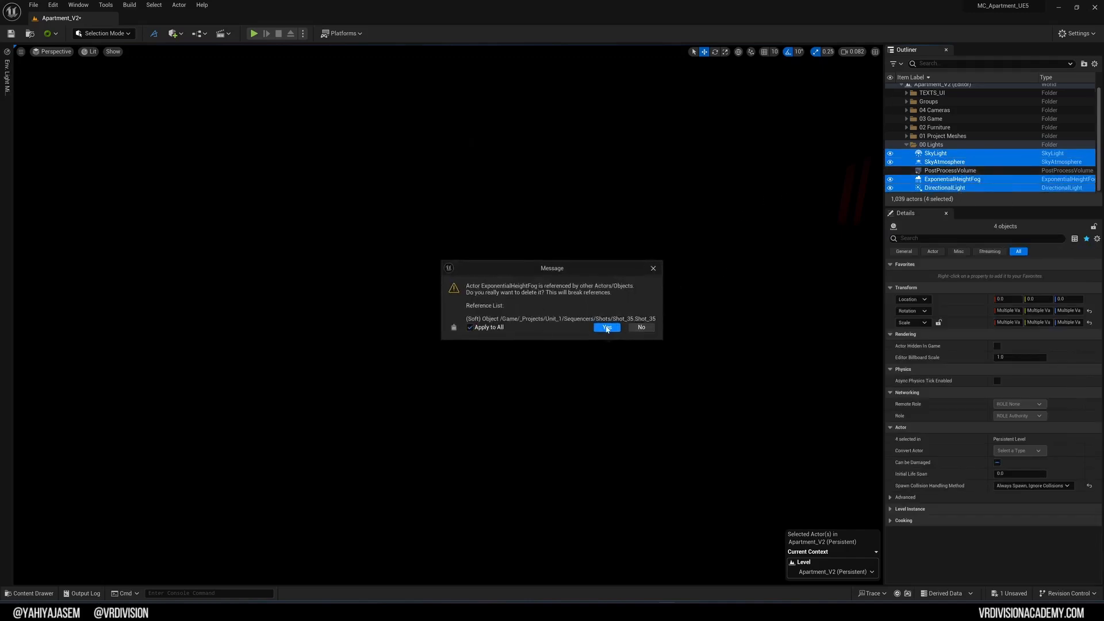
pyautogui.click(607, 328)
pyautogui.hotkey('ctrl', 's')
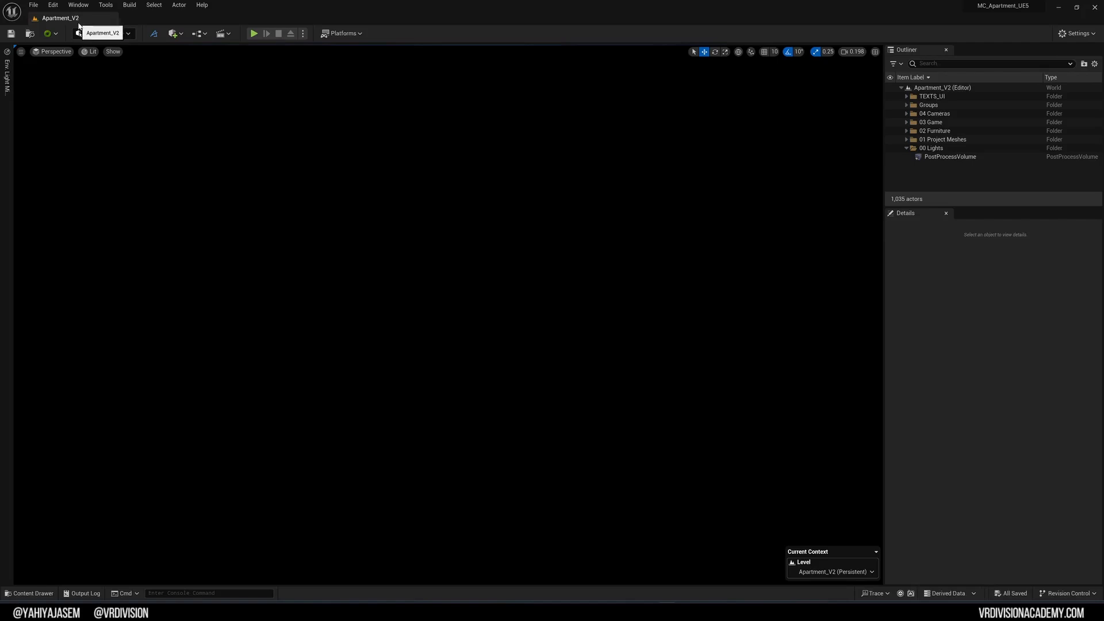
# Step: Search the plugins for "sun po" and "hdri" to check Sun Position Calculator and HDRIBackdrop, and close the plugin window
pyautogui.click(54, 5)
pyautogui.click(84, 138)
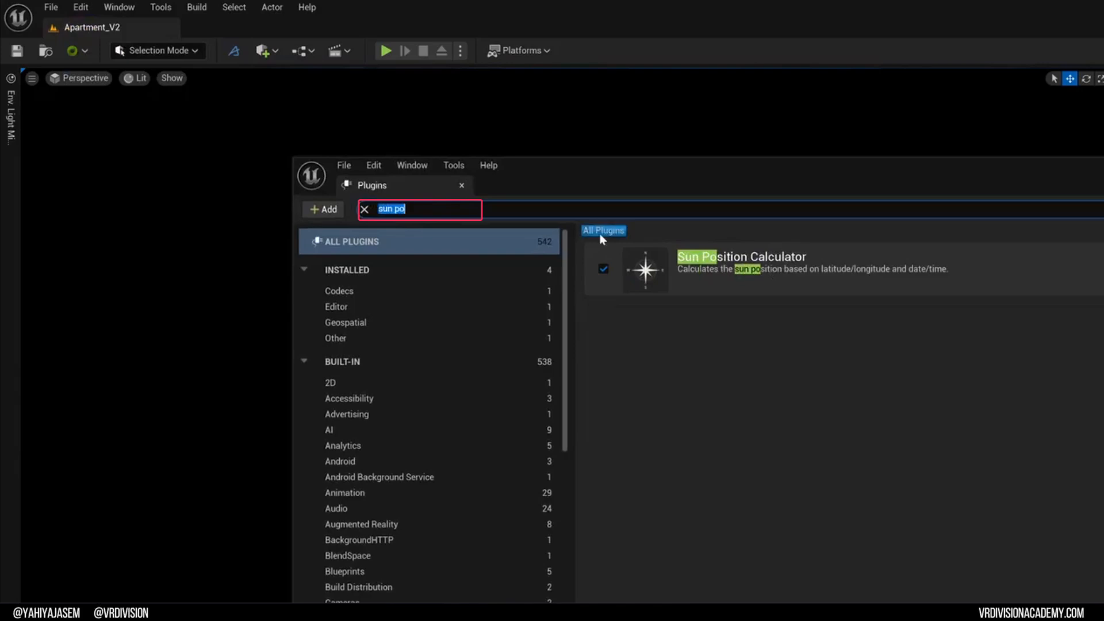
pyautogui.write('ri')
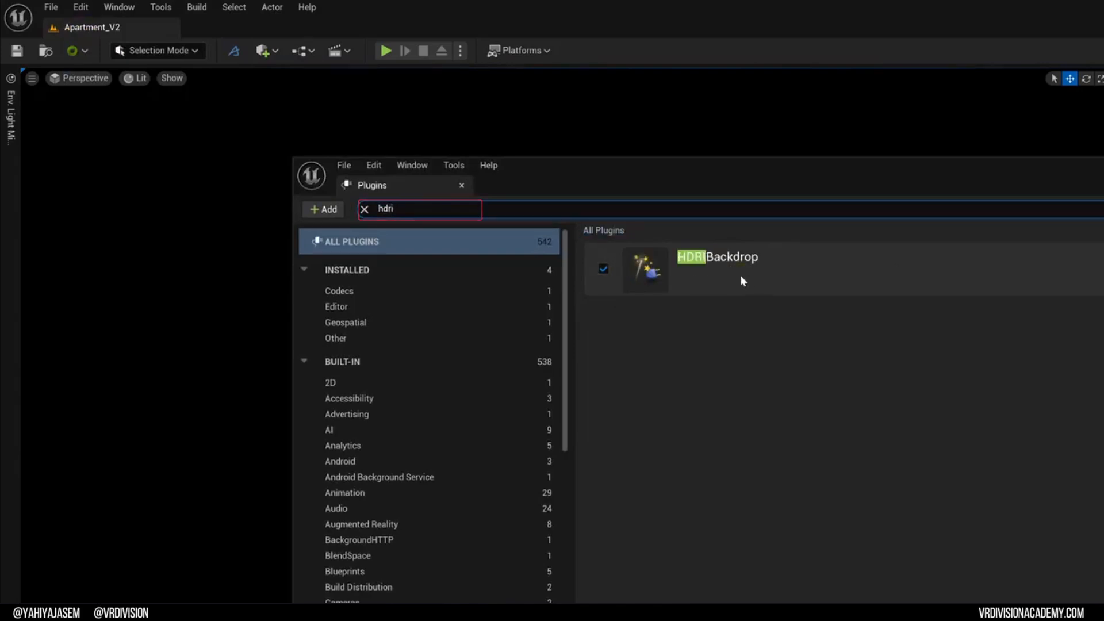
pyautogui.middleClick(424, 184)
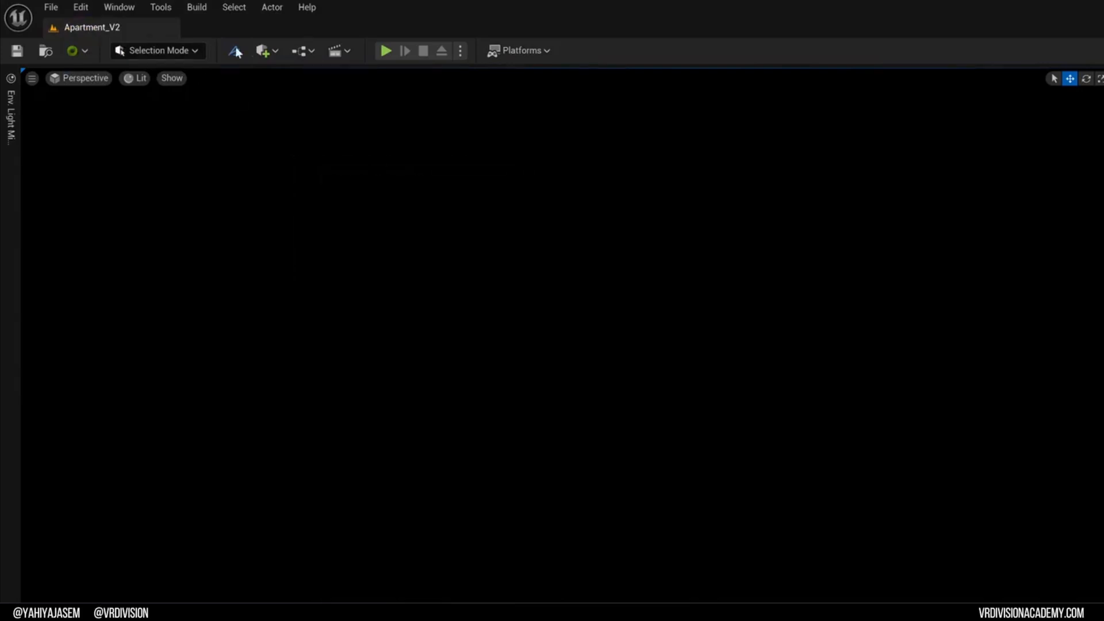
# Step: Add an HDRI Backdrop light to the level and lower it beneath the building to Z about -274
pyautogui.click(268, 51)
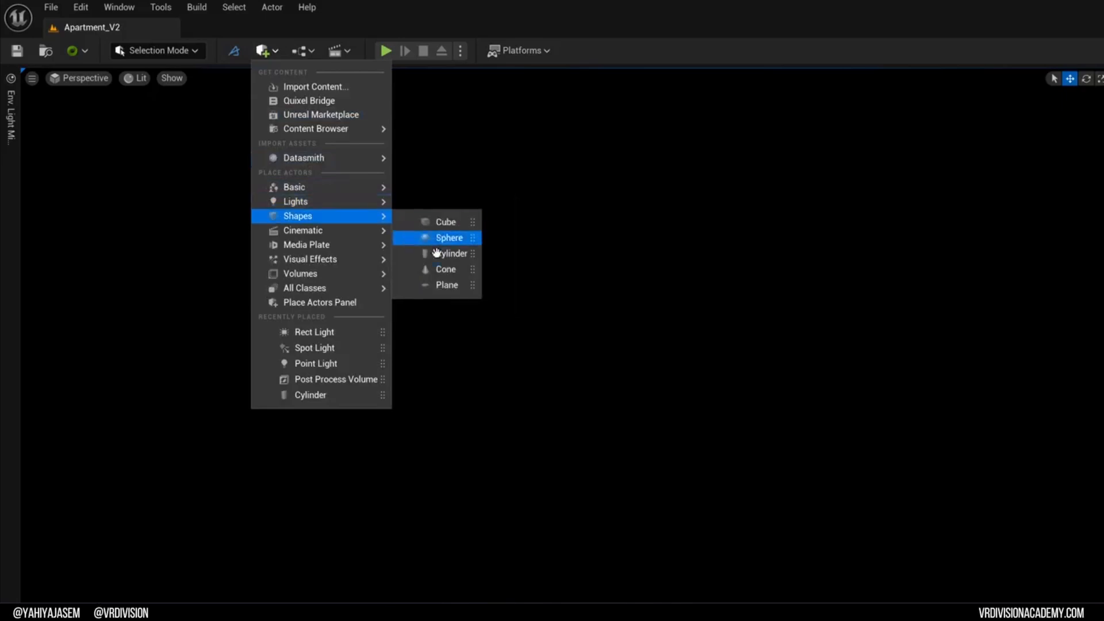
pyautogui.moveTo(359, 203)
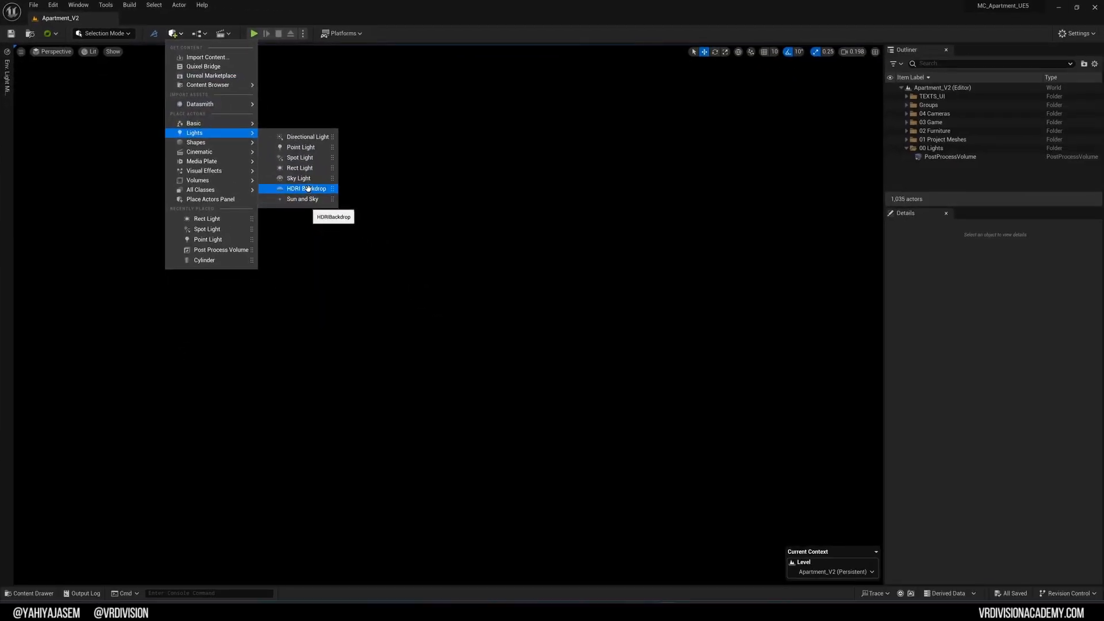
pyautogui.click(309, 189)
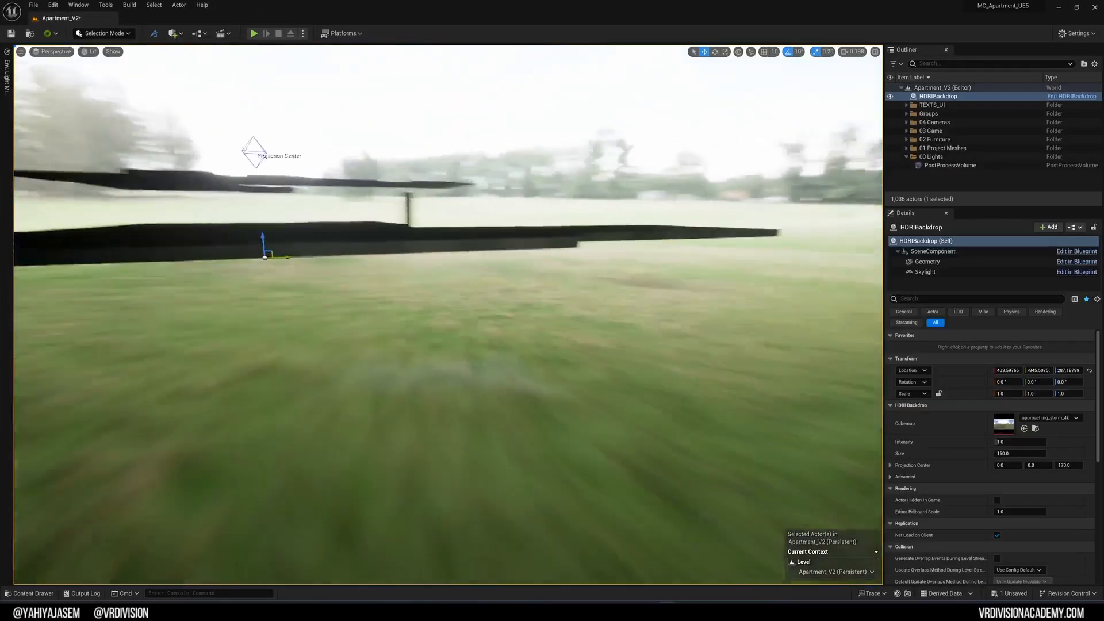
pyautogui.moveTo(553, 311); pyautogui.dragTo(424, 290, button='right')
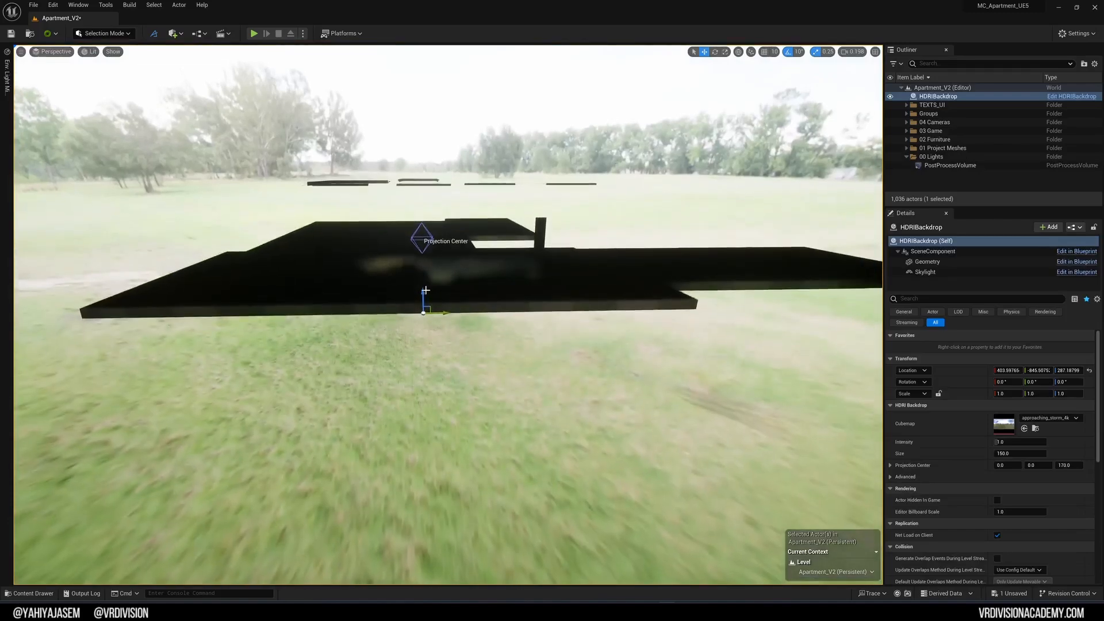
pyautogui.moveTo(424, 294)
pyautogui.keyDown('shift'); pyautogui.mouseDown()
pyautogui.moveTo(424, 461)
pyautogui.moveTo(424, 278)
pyautogui.mouseUp(); pyautogui.keyUp('shift')
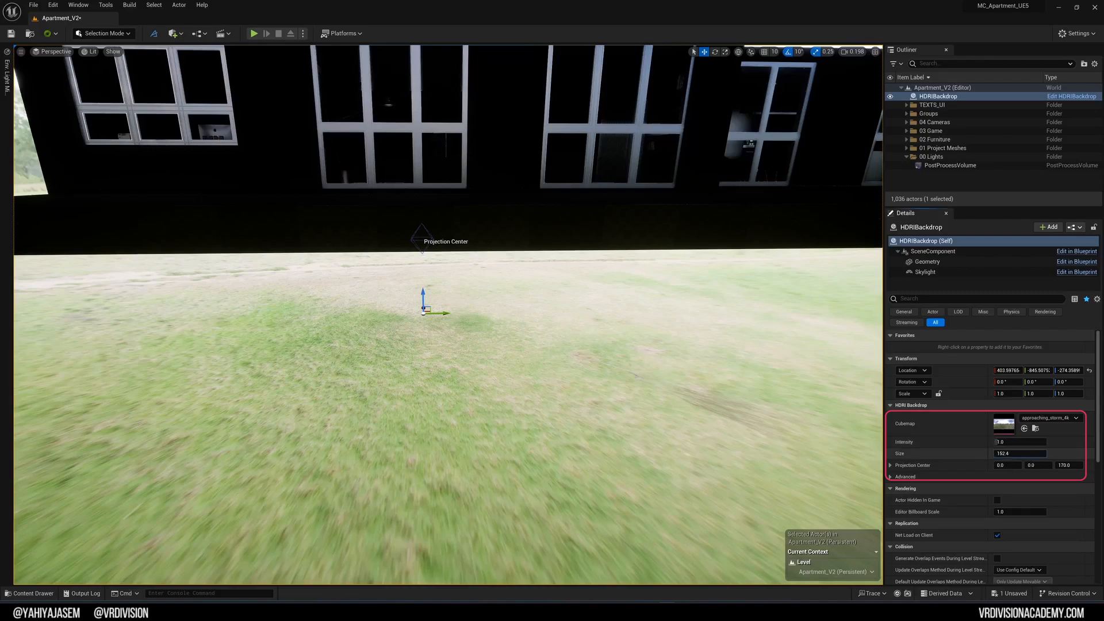
# Step: Enlarge the HDRI backdrop's Size to about 722
pyautogui.moveTo(1020, 454); pyautogui.dragTo(1087, 453)
pyautogui.rightClick(913, 418)
pyautogui.press('Escape')
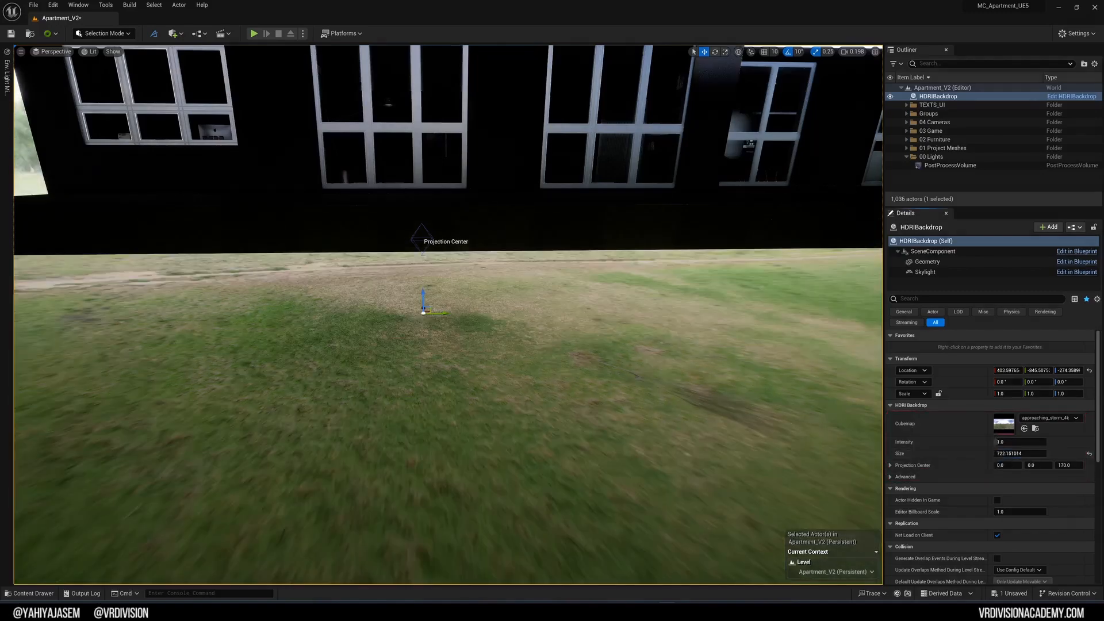
# Step: Try the HDRI backdrop's Projection Center Z at 500, and settle on 900 to correct the stretched horizon
pyautogui.moveTo(448, 315); pyautogui.dragTo(471, 337, button='right')
pyautogui.scroll(-1, 448, 315)
pyautogui.press('w')
pyautogui.press('w')
pyautogui.press('w')
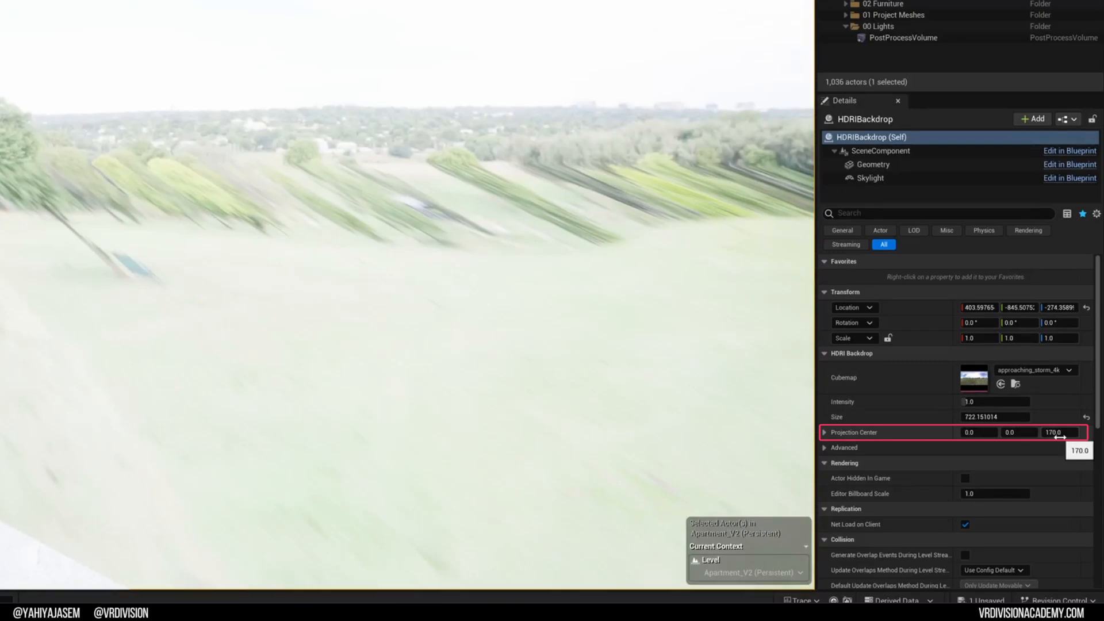
pyautogui.write('0')
pyautogui.press('Return')
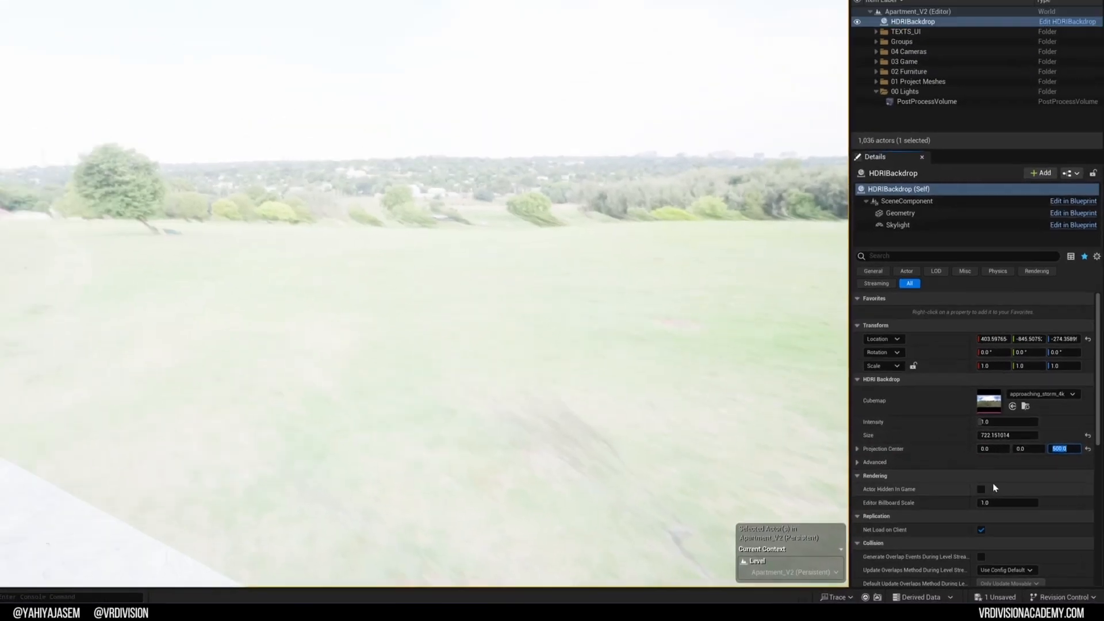
pyautogui.write('900')
pyautogui.press('Return')
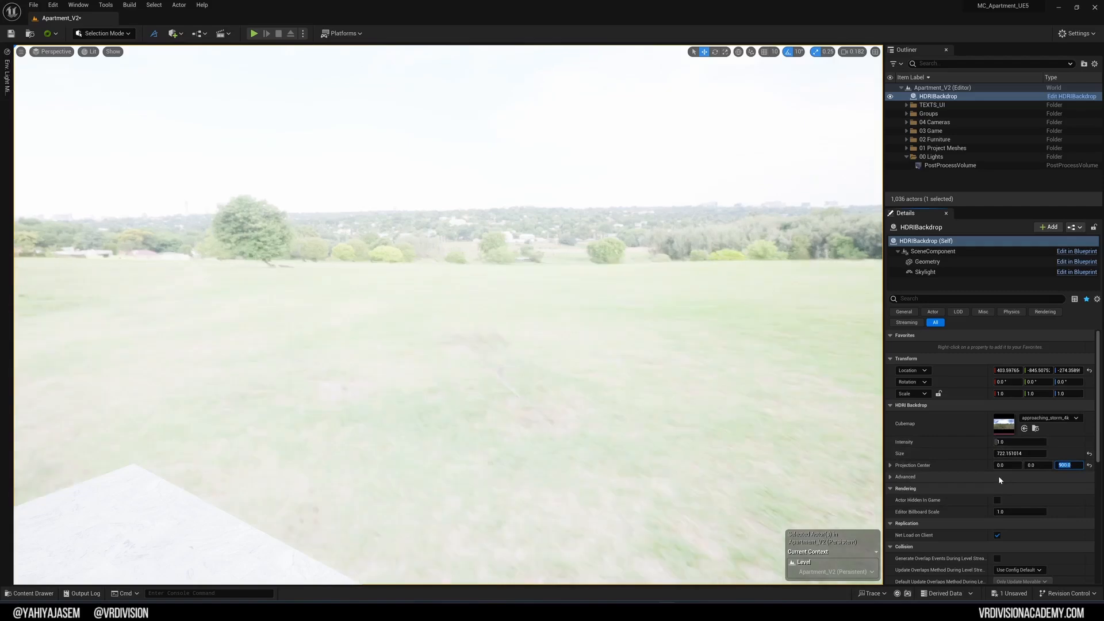
# Step: Reset the HDRI backdrop's Size to 150 to inspect the building from outside, and enlarge it to 500
pyautogui.click(1018, 453)
pyautogui.write('150')
pyautogui.press('Return')
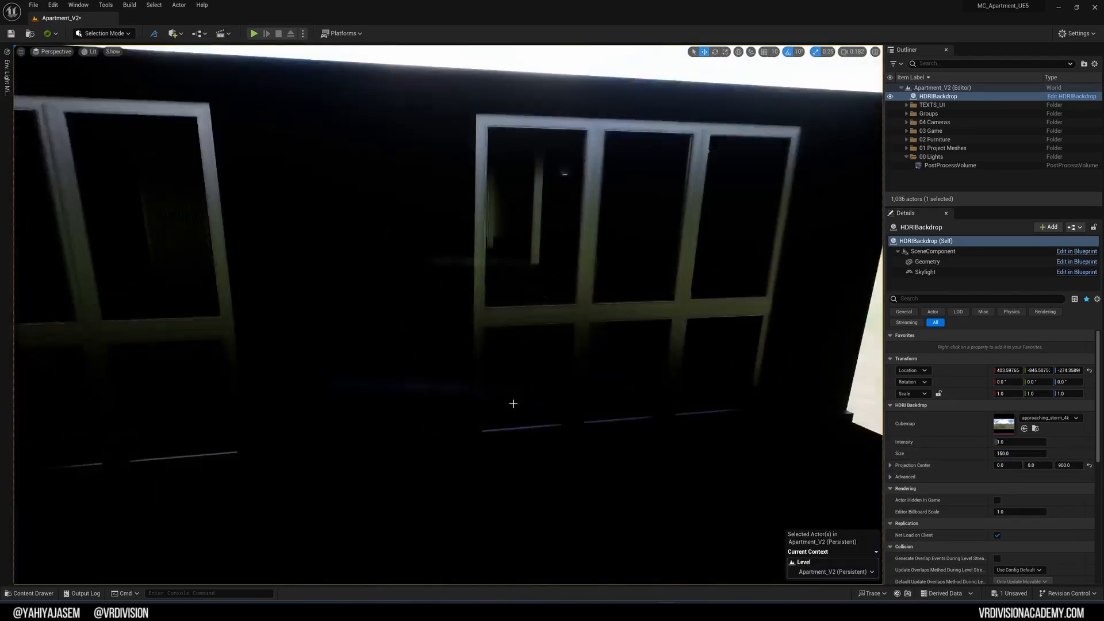
pyautogui.press('s')
pyautogui.moveTo(513, 403); pyautogui.dragTo(479, 398, button='right')
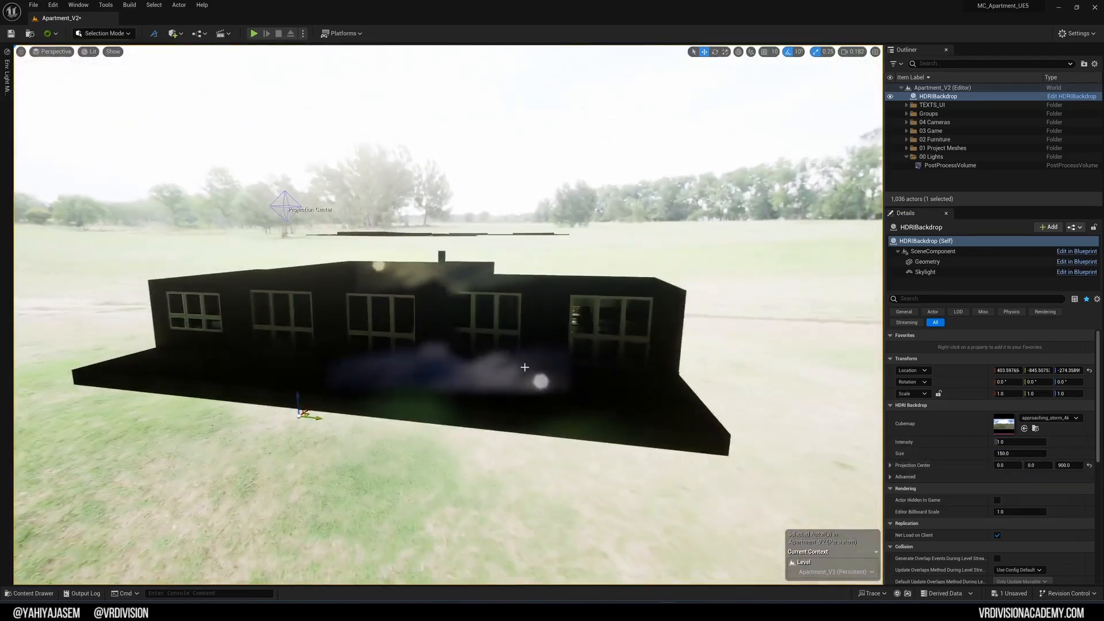
pyautogui.click(1011, 453)
pyautogui.write('500')
pyautogui.press('Return')
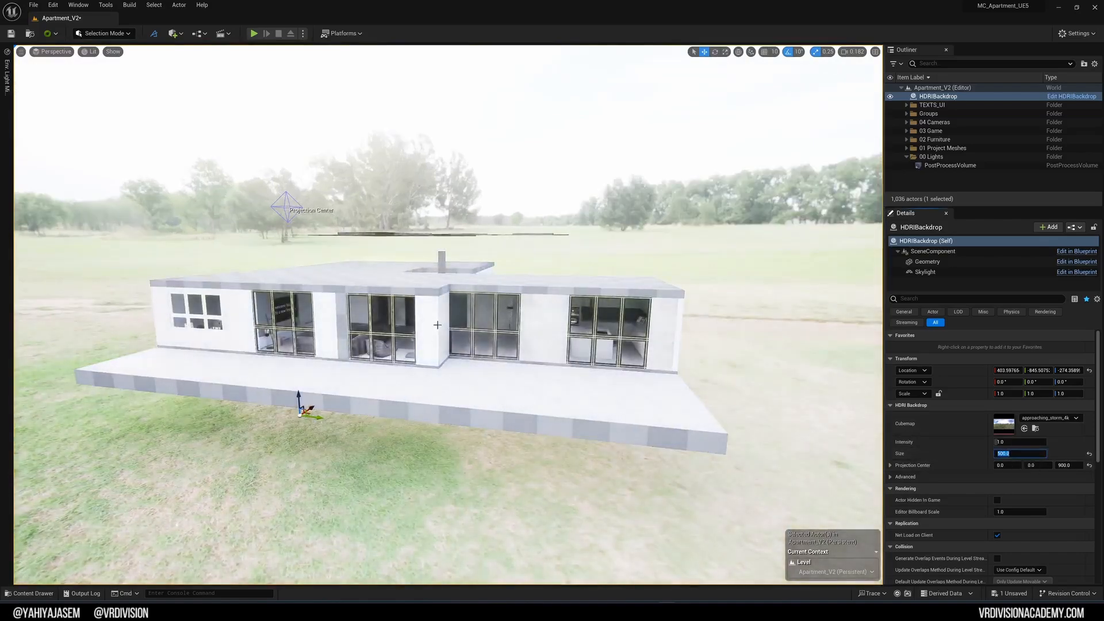
# Step: Examine the living room under the backdrop's light and look through the available cubemap assets
pyautogui.moveTo(437, 323); pyautogui.dragTo(518, 326, button='right')
pyautogui.press('w')
pyautogui.scroll(-1, 926, 348)
pyautogui.click(1049, 390)
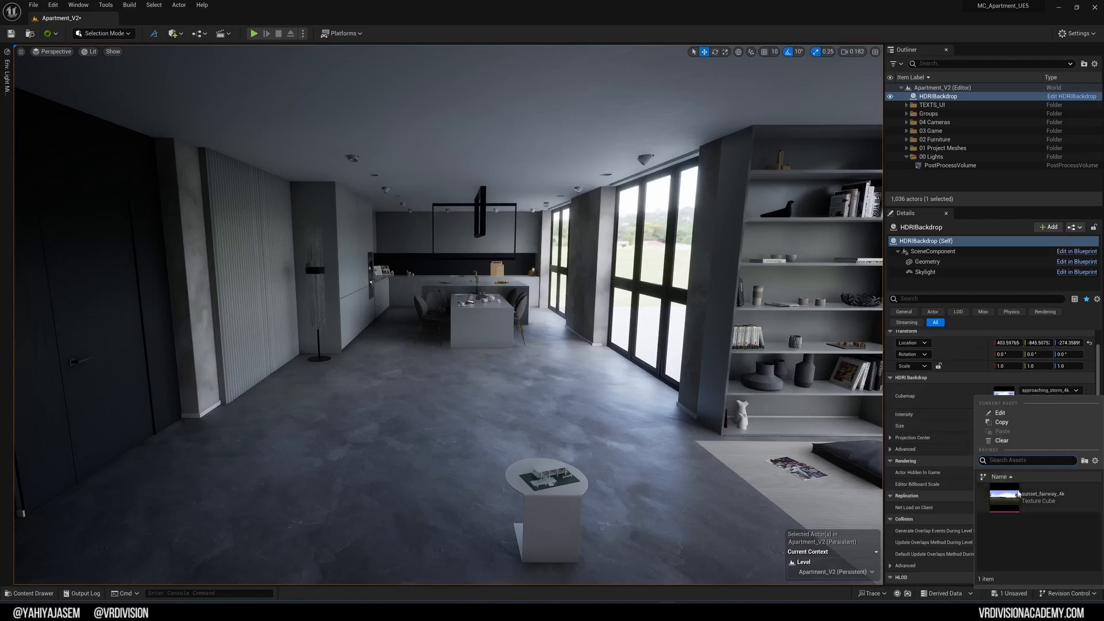
pyautogui.moveTo(846, 405); pyautogui.dragTo(846, 386, button='right')
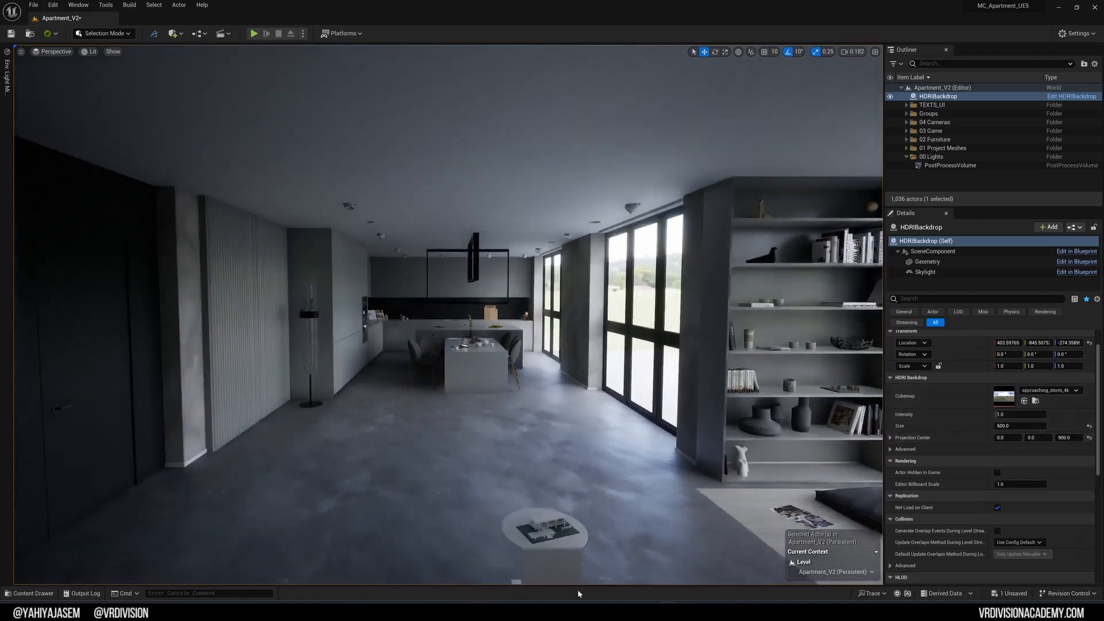
# Step: Switch to Poly Haven in the web browser and download the Kloofendal 43d Clear (Pure Sky) HDRI at 4K in HDR format
pyautogui.hotkey('alt', 'Tab')
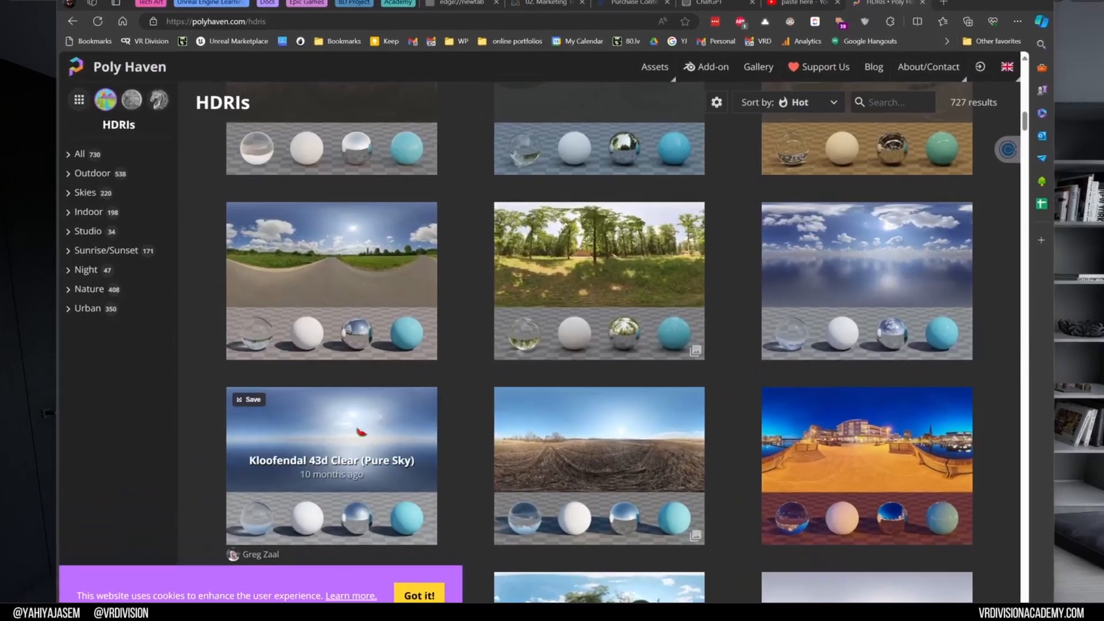
pyautogui.click(360, 432)
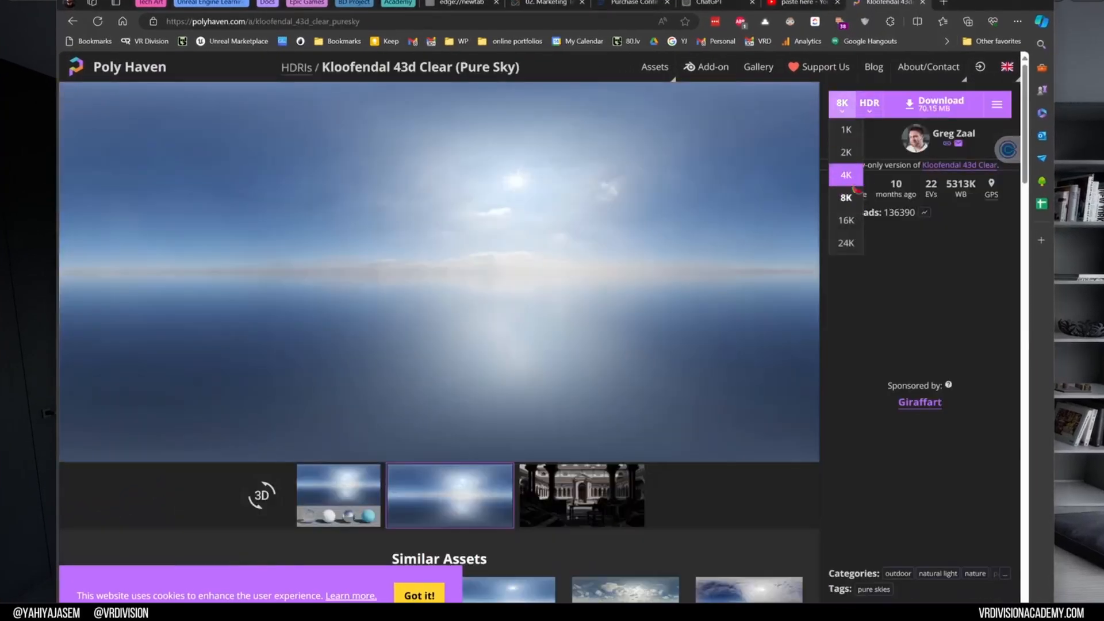
pyautogui.click(852, 180)
pyautogui.click(910, 109)
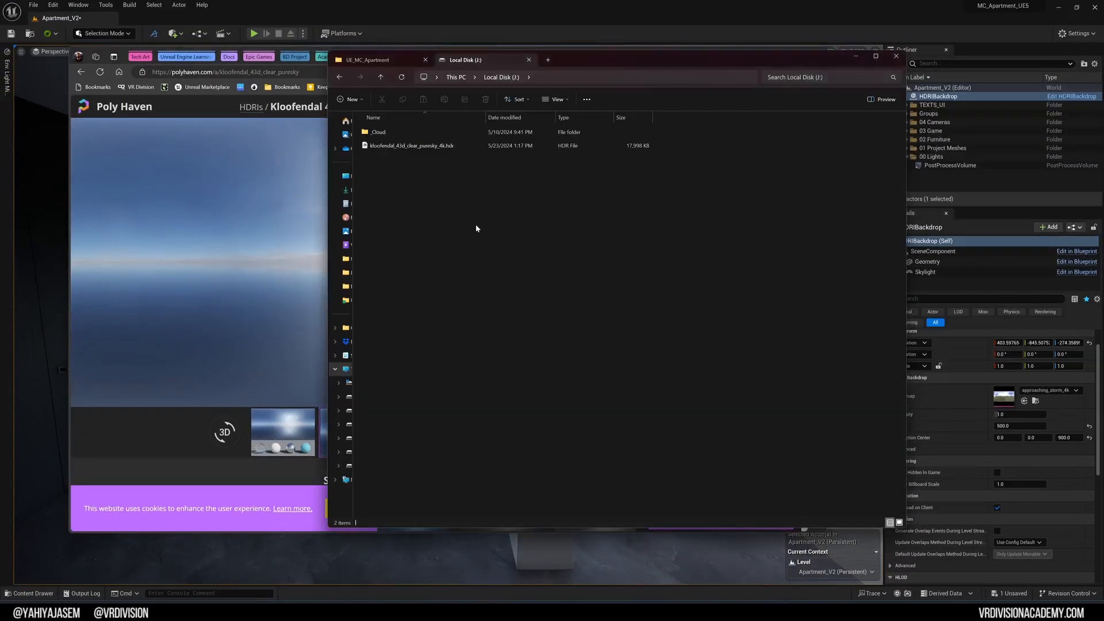
# Step: Import the downloaded kloofendal_43d_clear_puresky_4k.hdr from File Explorer into the Unreal project's _Projects content folder
pyautogui.moveTo(610, 64); pyautogui.dragTo(756, 65)
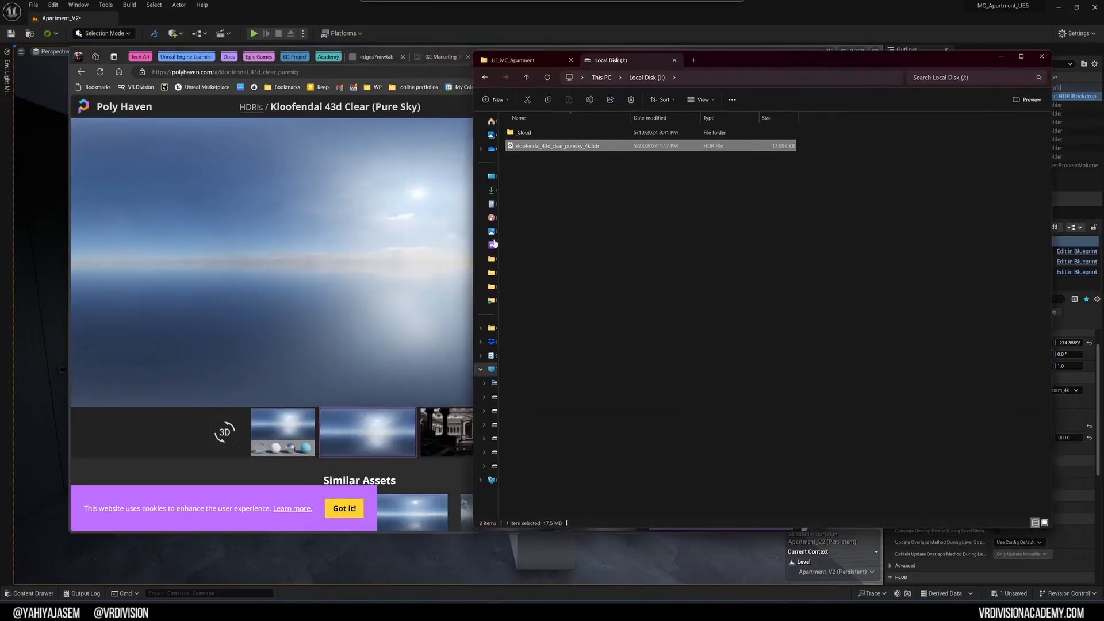
pyautogui.click(1066, 8)
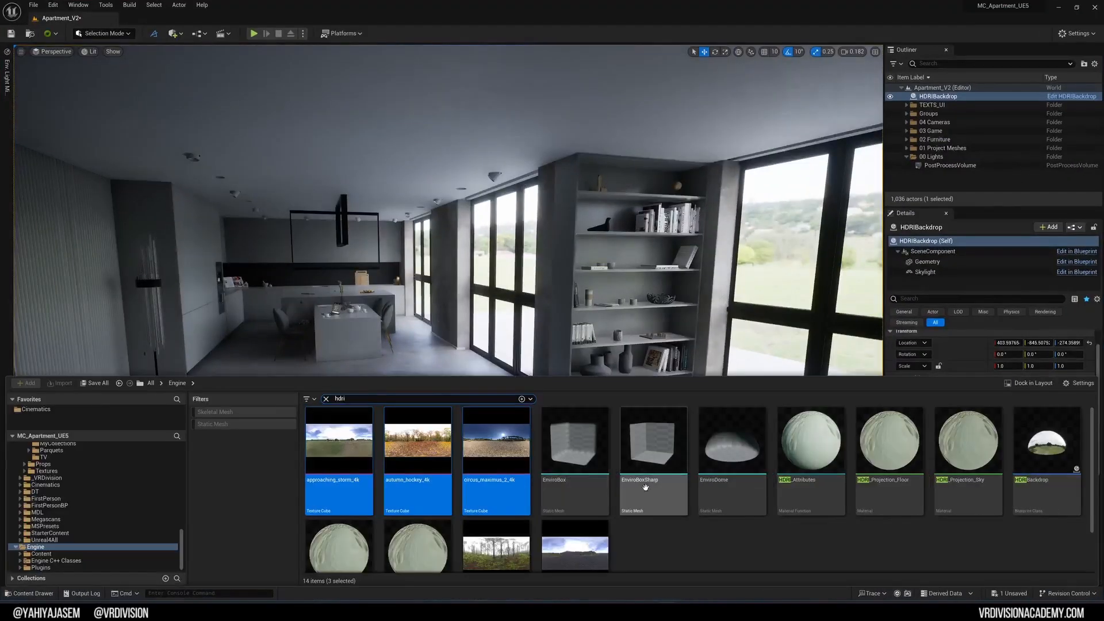
pyautogui.click(1034, 401)
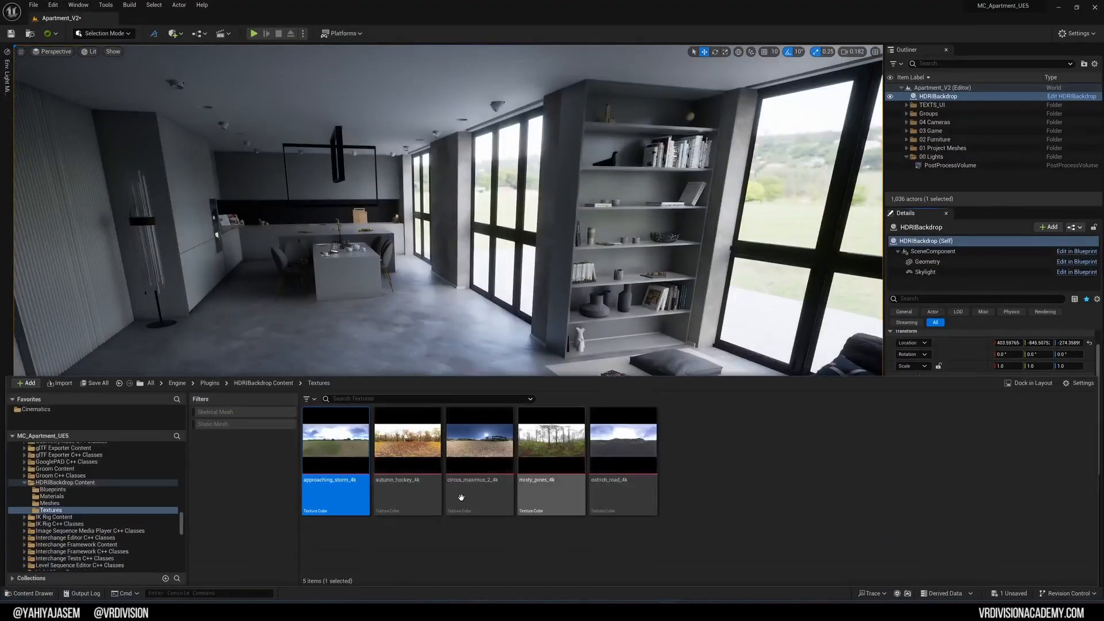
pyautogui.scroll(5, 71, 495)
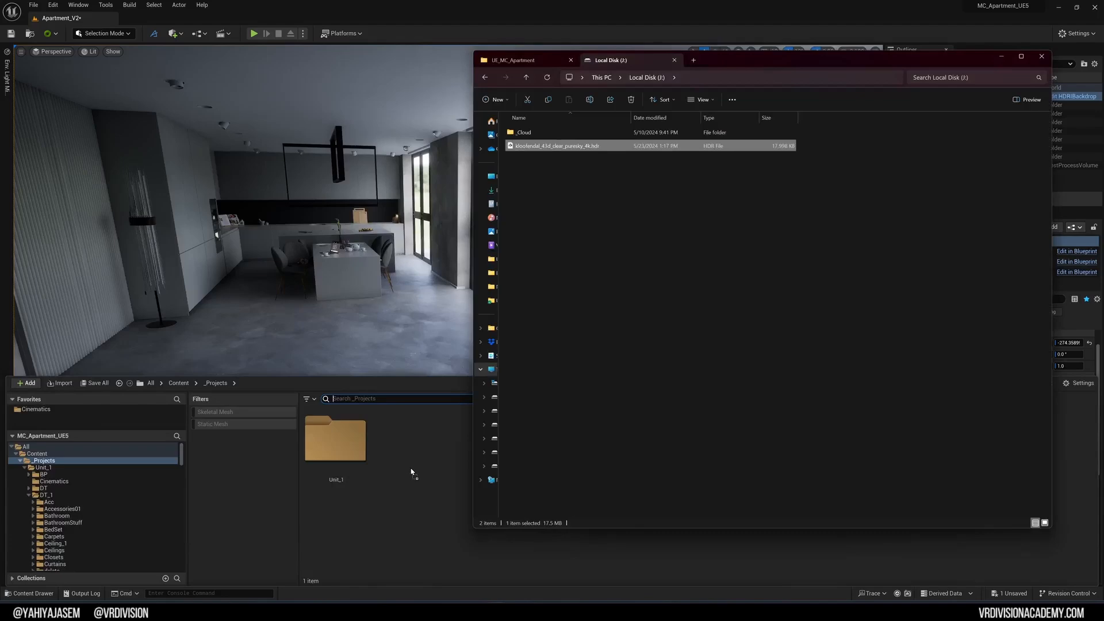
pyautogui.moveTo(411, 471); pyautogui.dragTo(412, 481)
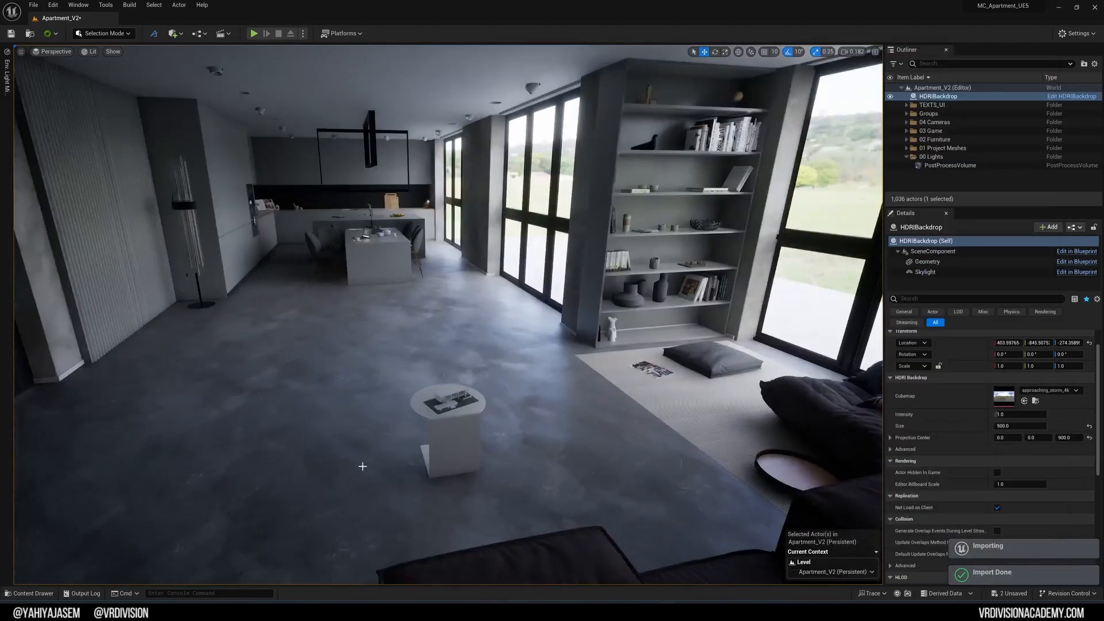
# Step: Assign the imported kloofendal_43d_clear_puresky_4k texture as the HDRI backdrop's cubemap and inspect the interior lighting
pyautogui.hotkey('ctrl', 'space')
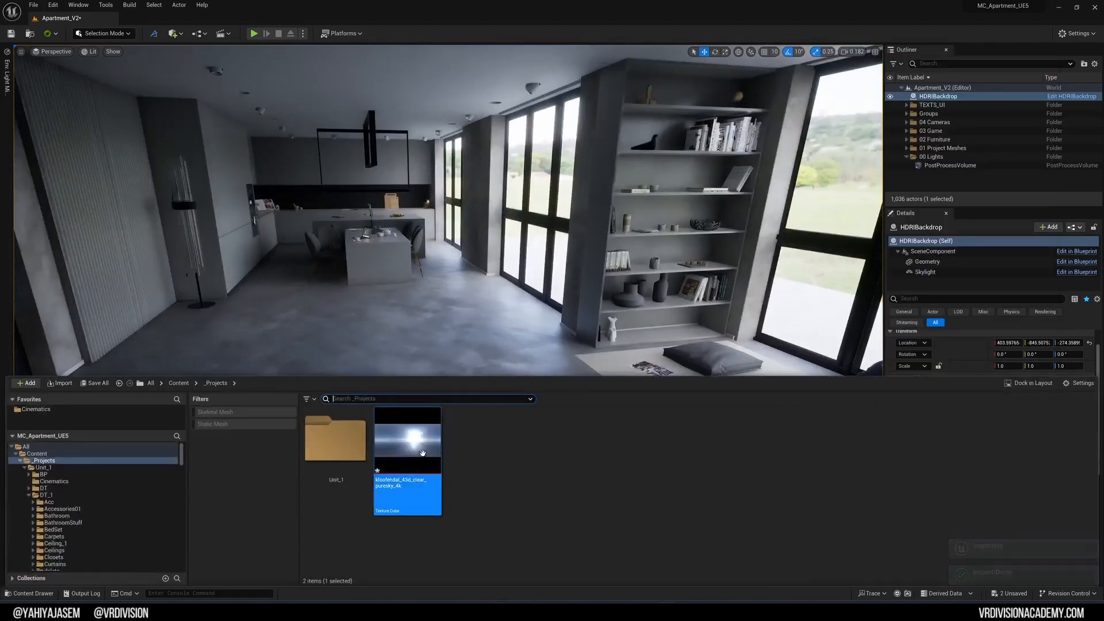
pyautogui.moveTo(456, 259); pyautogui.dragTo(529, 245, button='right')
pyautogui.hotkey('ctrl', 'space')
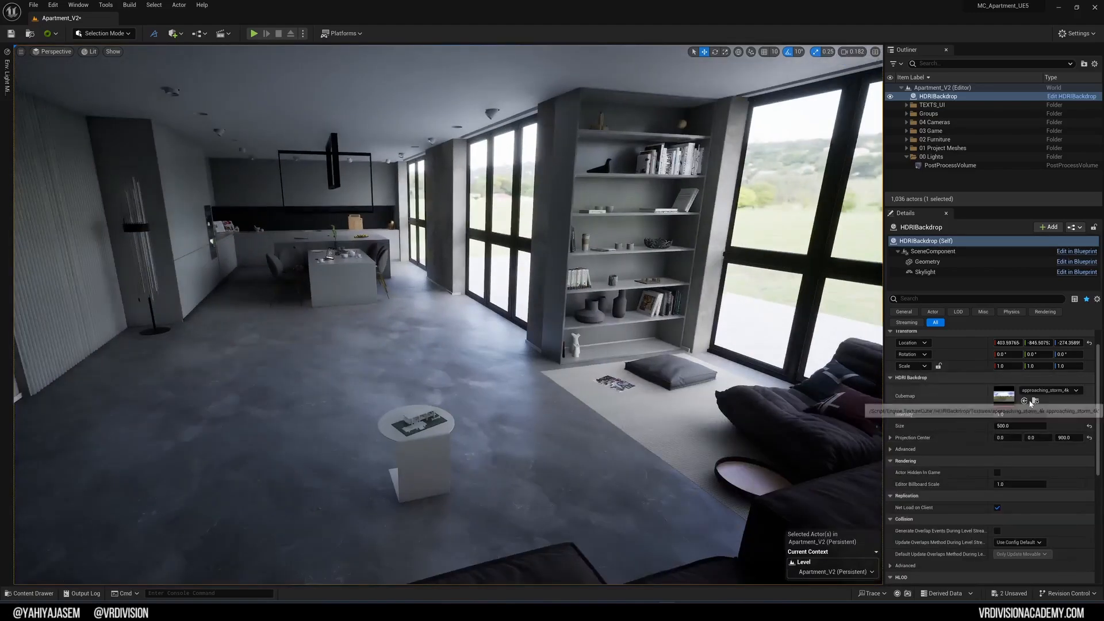
pyautogui.click(1024, 401)
pyautogui.press('w')
pyautogui.moveTo(552, 310); pyautogui.dragTo(765, 285, button='right')
pyautogui.press('w')
pyautogui.moveTo(402, 402); pyautogui.dragTo(576, 408, button='right')
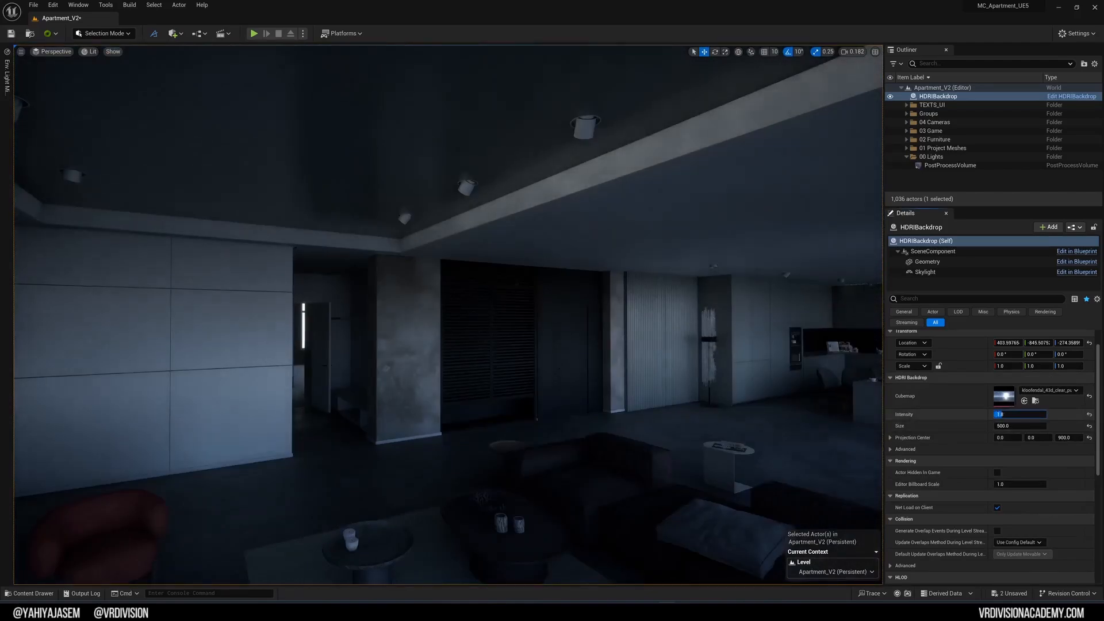
# Step: Set the HDRI backdrop's Intensity to 10 and check the result in the room
pyautogui.write('10')
pyautogui.press('Return')
pyautogui.moveTo(552, 310); pyautogui.dragTo(259, 322, button='right')
pyautogui.press('w')
pyautogui.press('w')
# Step: Delete the HDRIBackdrop actor and add a Sun and Sky light to the level in its place
pyautogui.press('Delete')
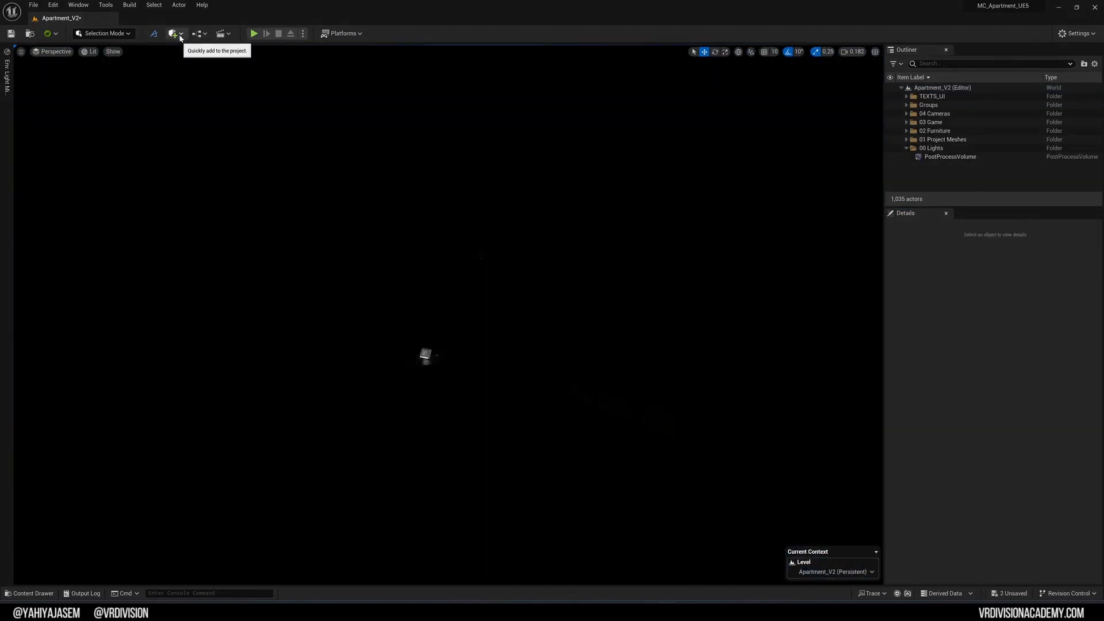
pyautogui.click(180, 35)
pyautogui.moveTo(193, 86)
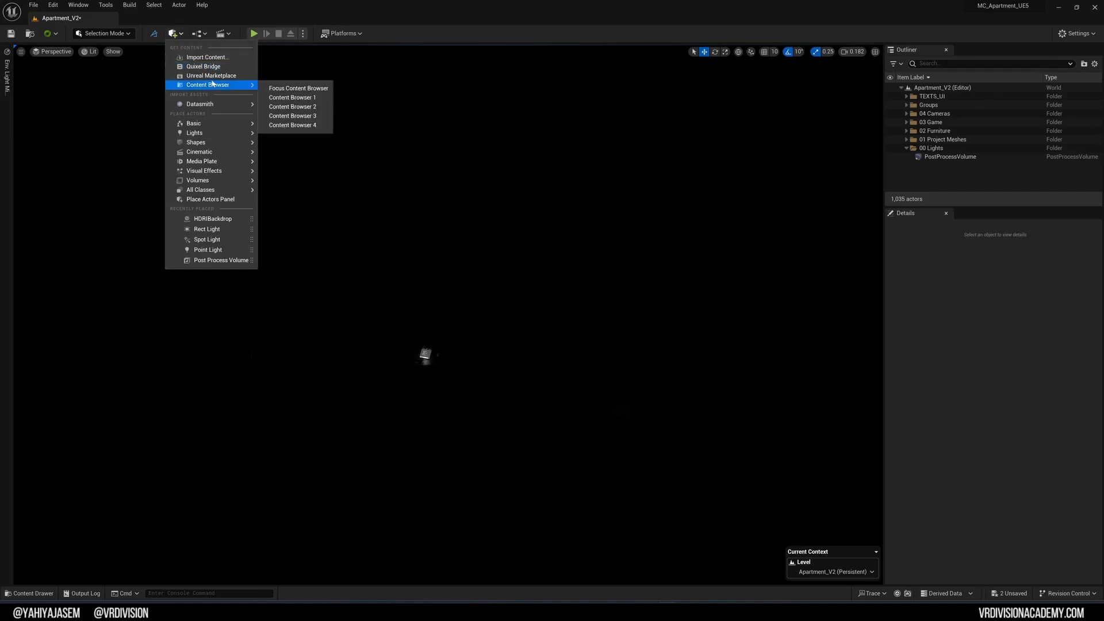
pyautogui.moveTo(210, 132)
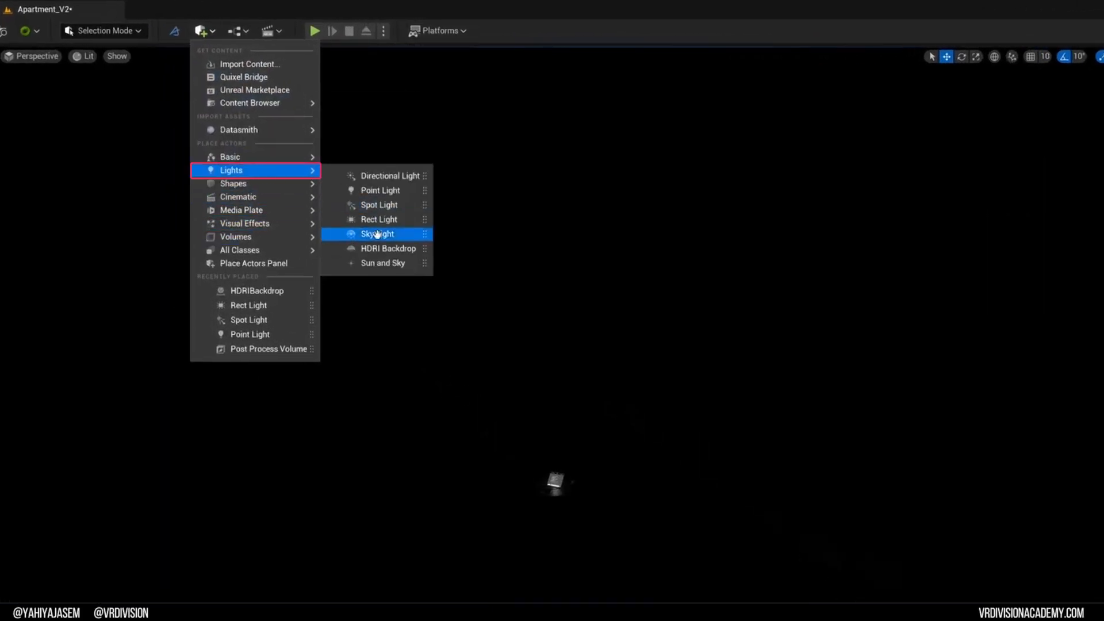
pyautogui.click(386, 263)
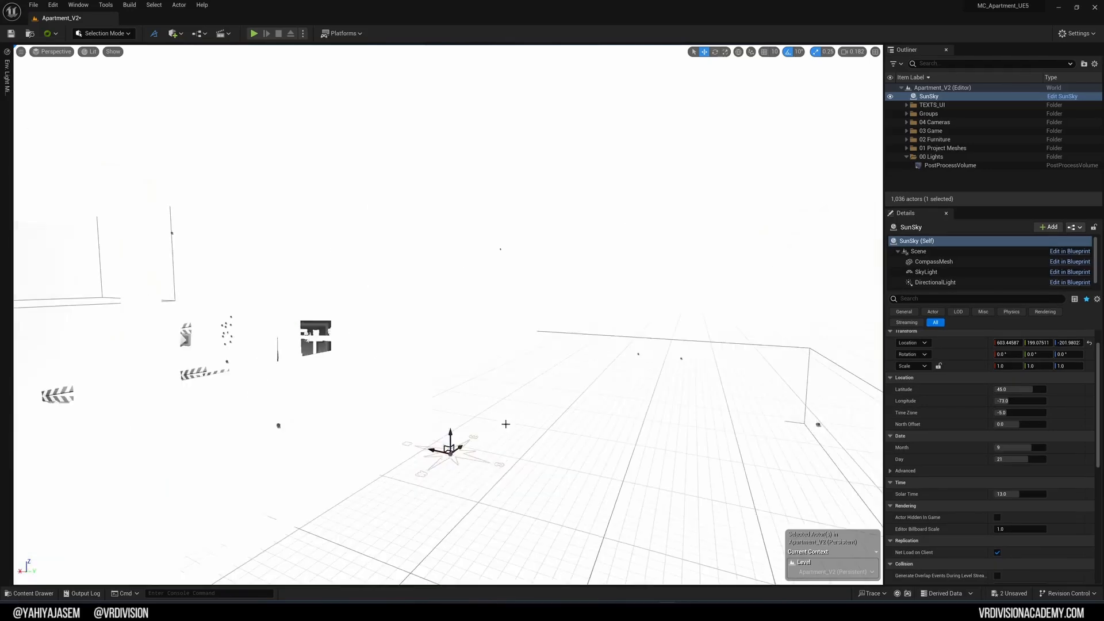
# Step: Examine the SunSky actor's components and the directional light's settings in an enlarged component list, and return to the root actor's properties
pyautogui.click(920, 274)
pyautogui.click(927, 282)
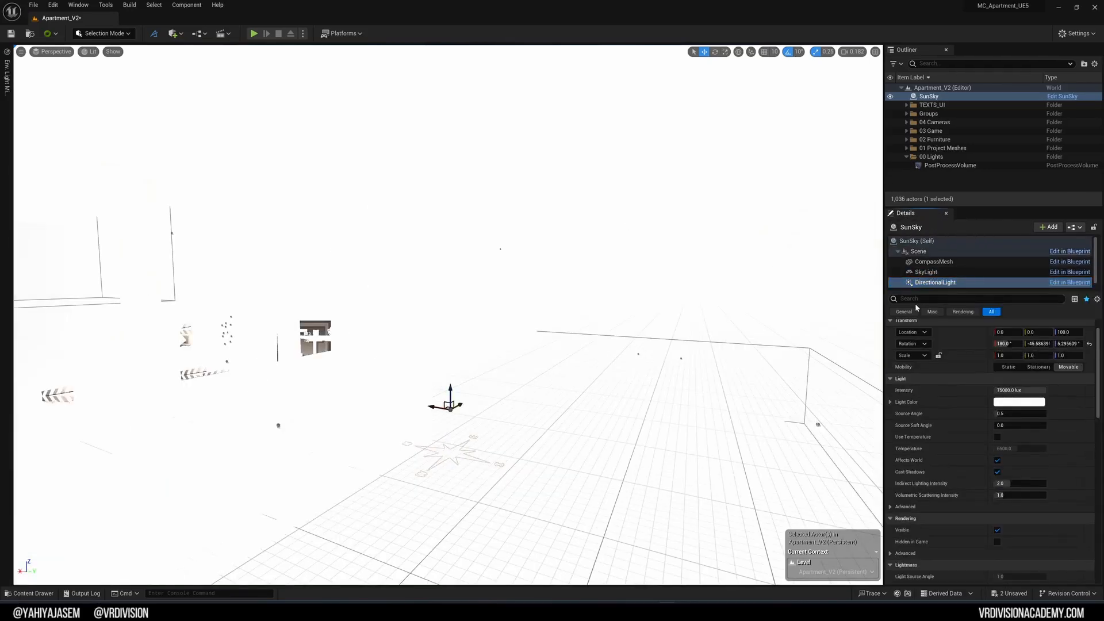
pyautogui.moveTo(914, 292); pyautogui.dragTo(914, 232)
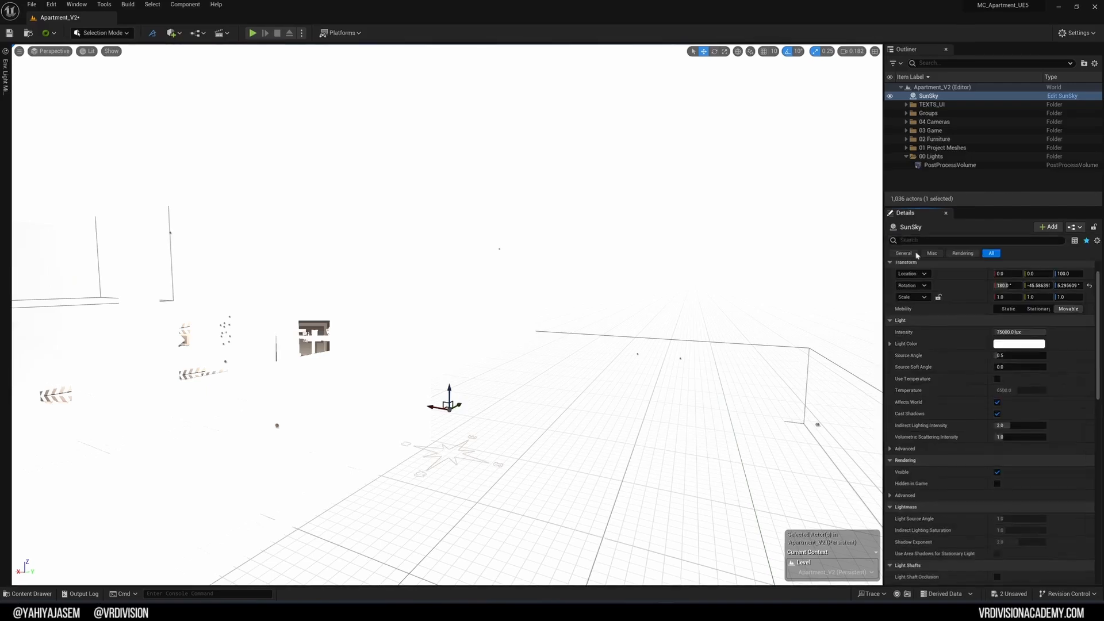
pyautogui.moveTo(859, 201); pyautogui.dragTo(863, 367)
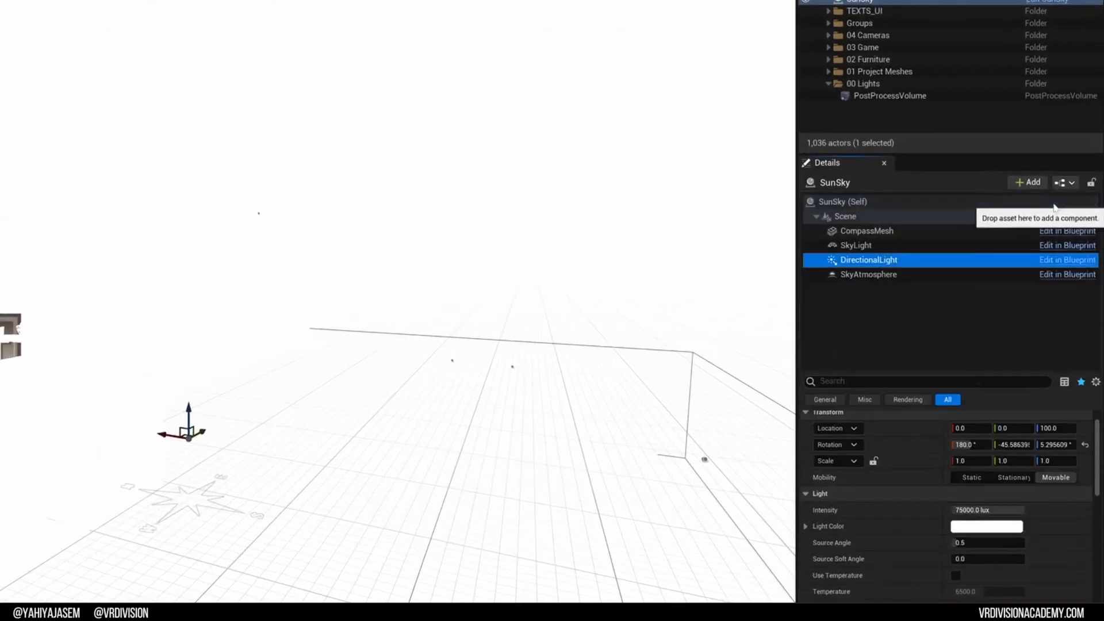
pyautogui.click(1028, 183)
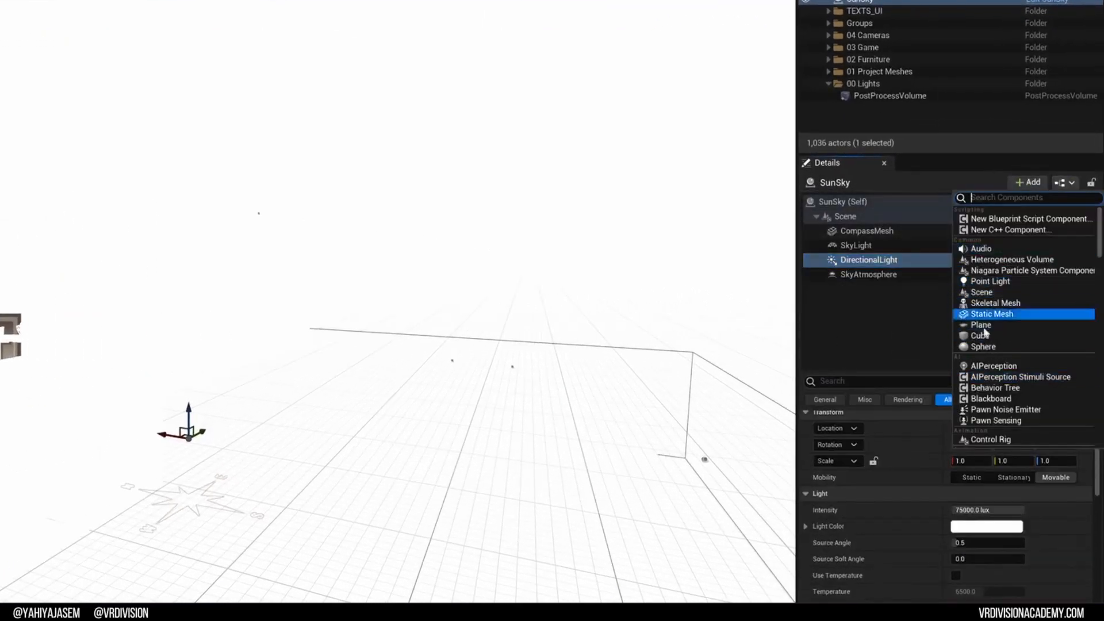
pyautogui.click(892, 350)
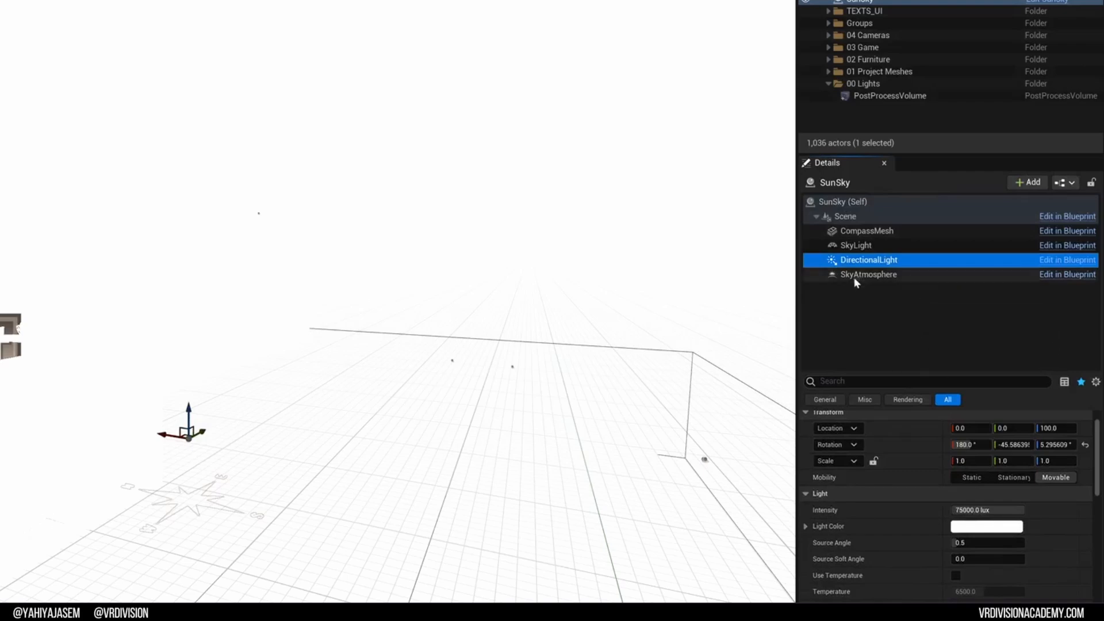
pyautogui.click(836, 202)
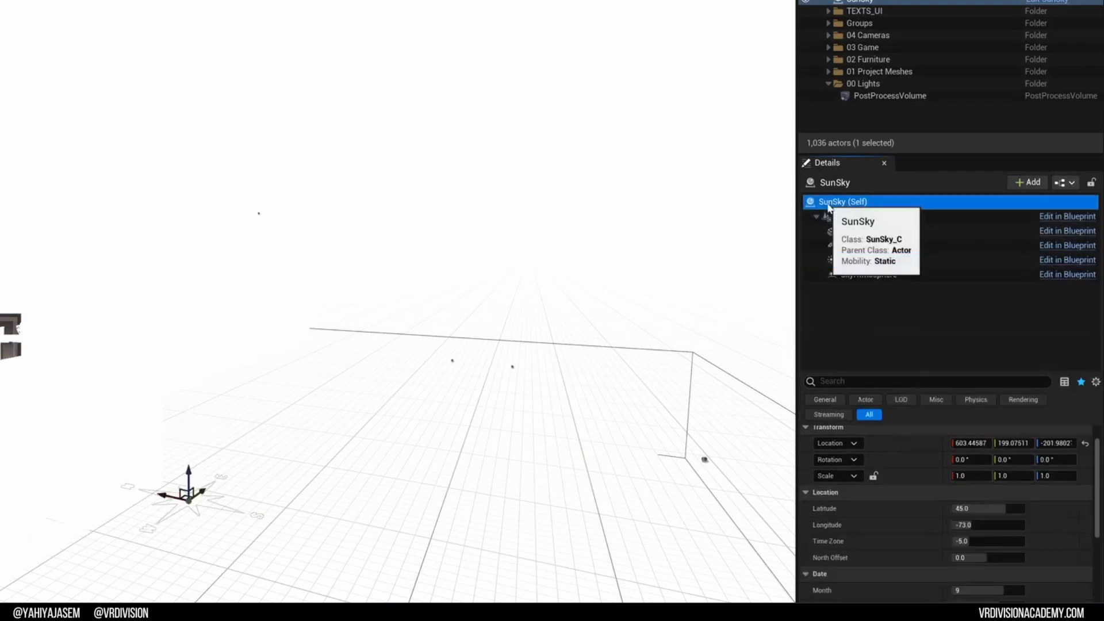
# Step: Review the properties of the SunSky actor's SkyAtmosphere, SkyLight, DirectionalLight and CompassMesh components
pyautogui.click(867, 274)
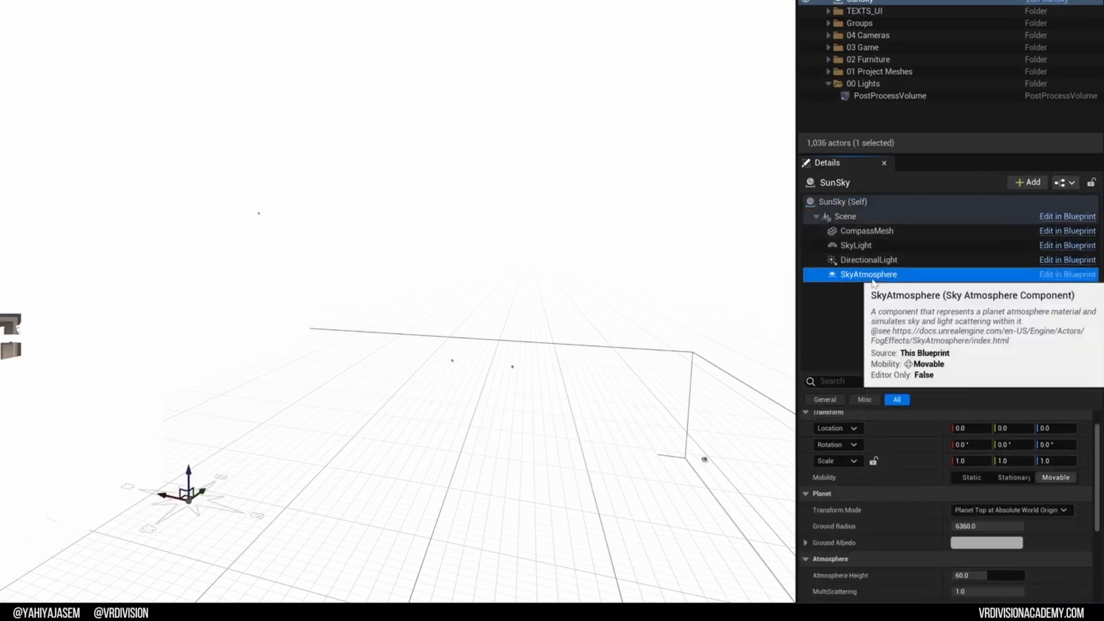
pyautogui.click(866, 245)
pyautogui.click(890, 260)
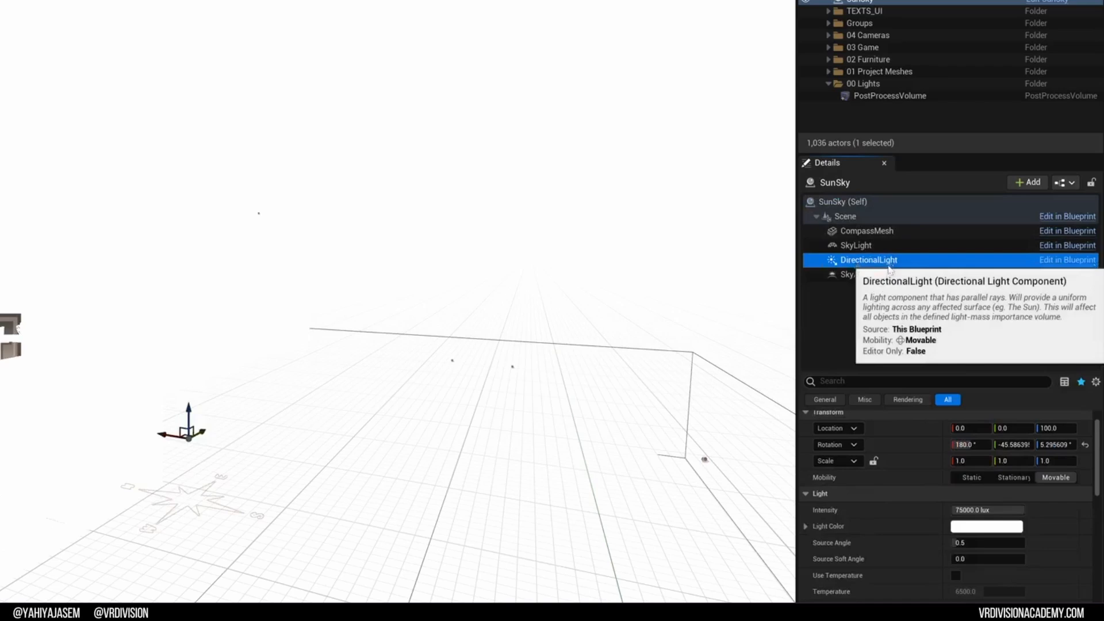
pyautogui.click(867, 231)
# Step: Delete the PostProcessVolume from the 00 Lights folder and check the lighting inside the living room
pyautogui.moveTo(251, 336); pyautogui.dragTo(300, 391, button='right')
pyautogui.press('w')
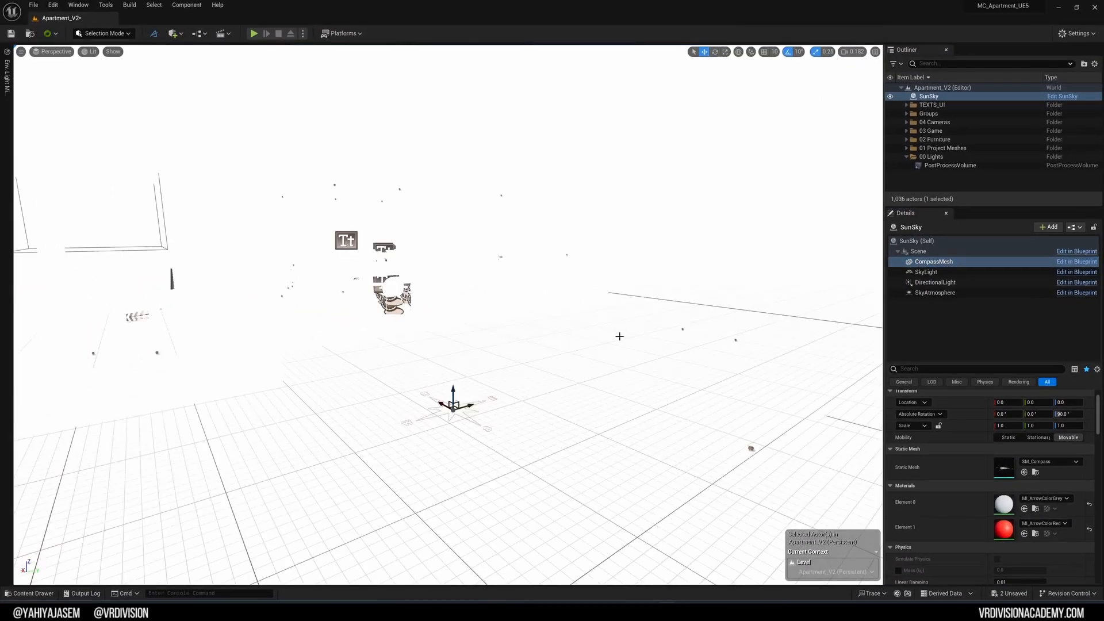
pyautogui.click(967, 166)
pyautogui.press('Delete')
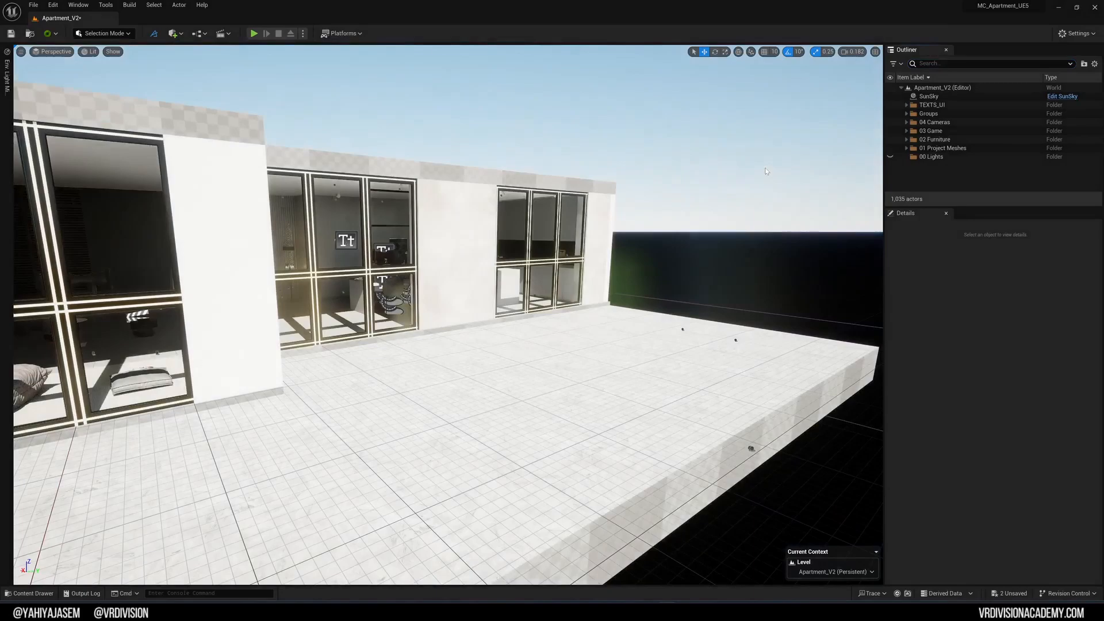
pyautogui.press('w')
pyautogui.moveTo(588, 313)
pyautogui.mouseDown(button='right')
pyautogui.moveTo(461, 314)
pyautogui.moveTo(588, 314)
pyautogui.mouseUp(button='right')
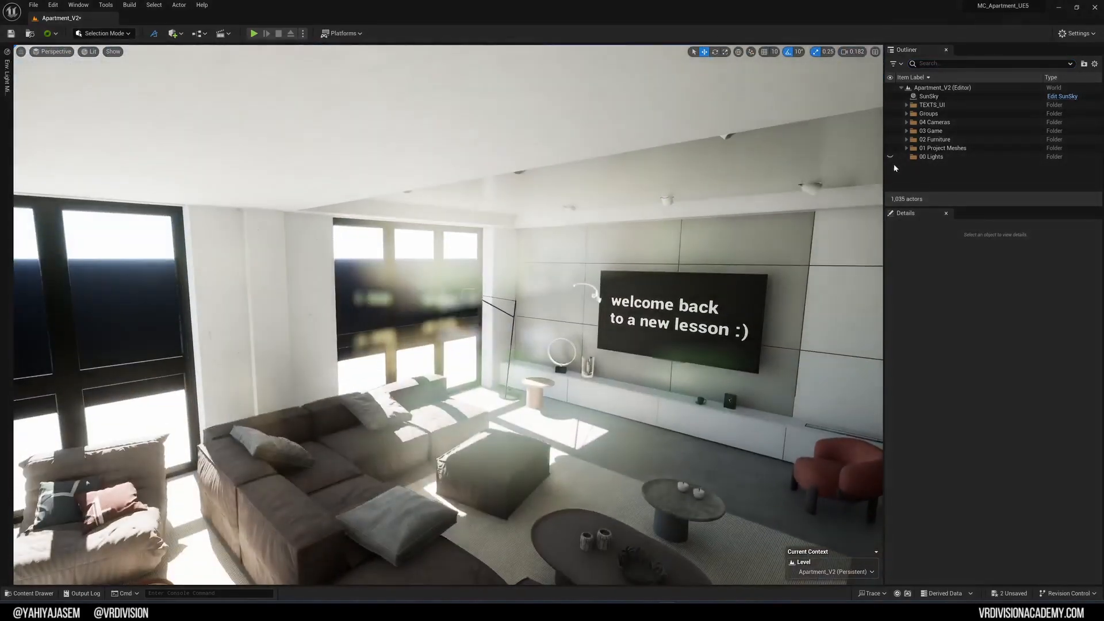
# Step: Examine the SunSky's directional light and sky light settings, and the root actor's Location, Date and Time properties
pyautogui.click(927, 97)
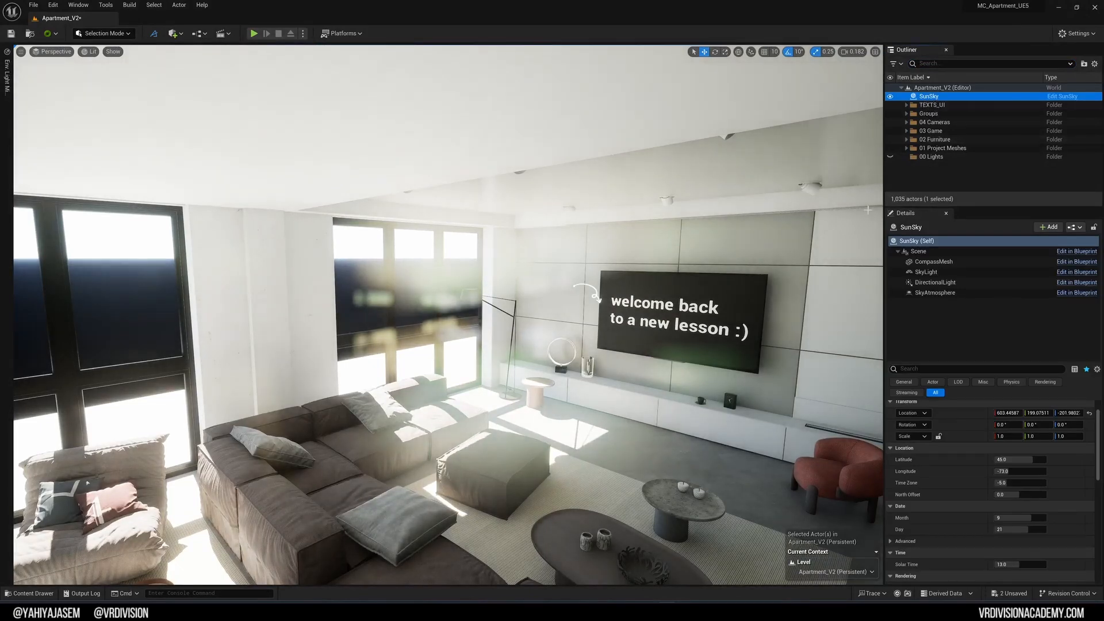
pyautogui.click(934, 284)
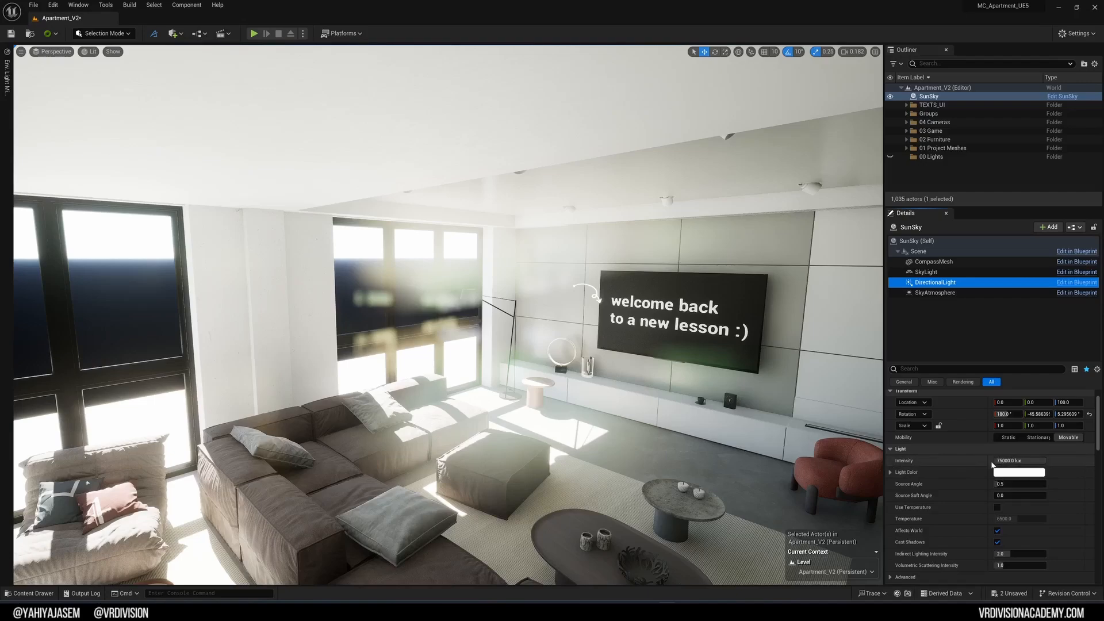
pyautogui.moveTo(448, 315); pyautogui.dragTo(359, 361, button='right')
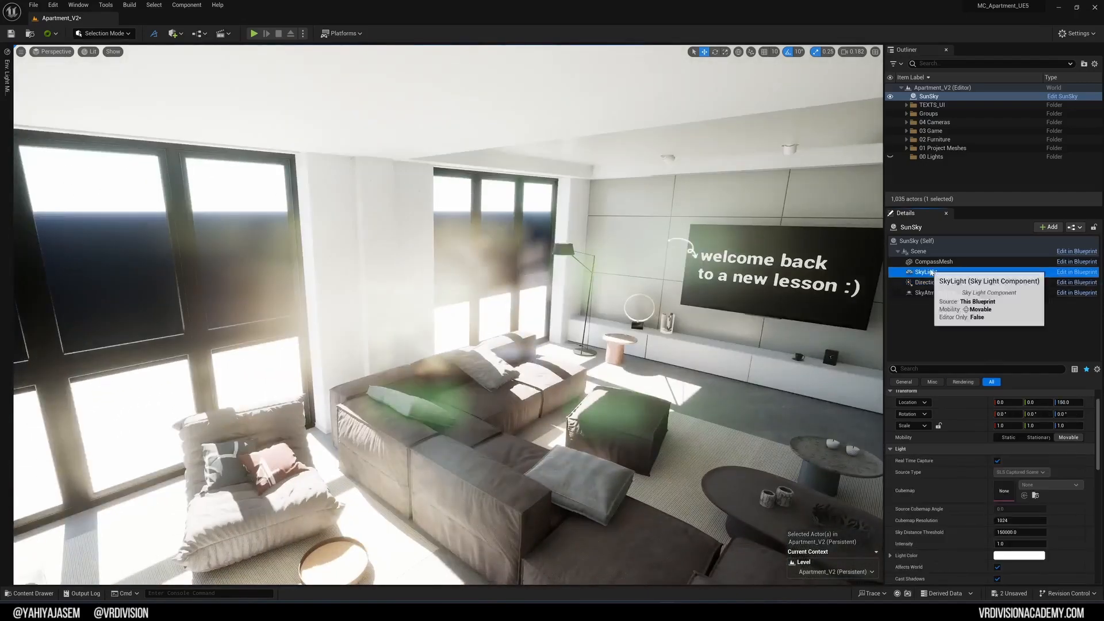
pyautogui.click(918, 241)
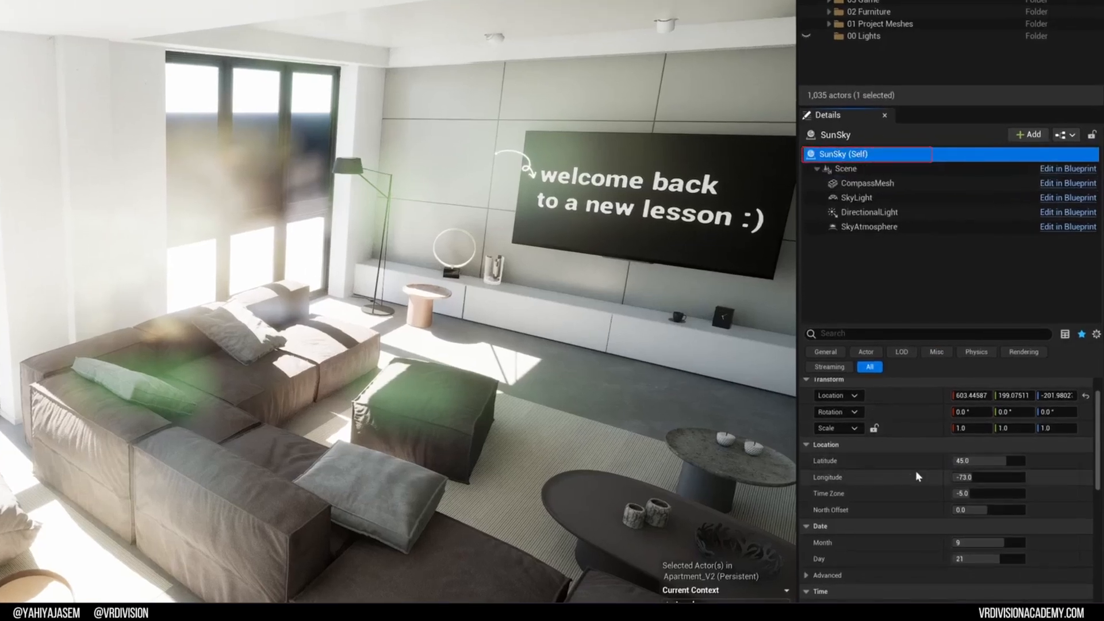
pyautogui.scroll(-2, 926, 484)
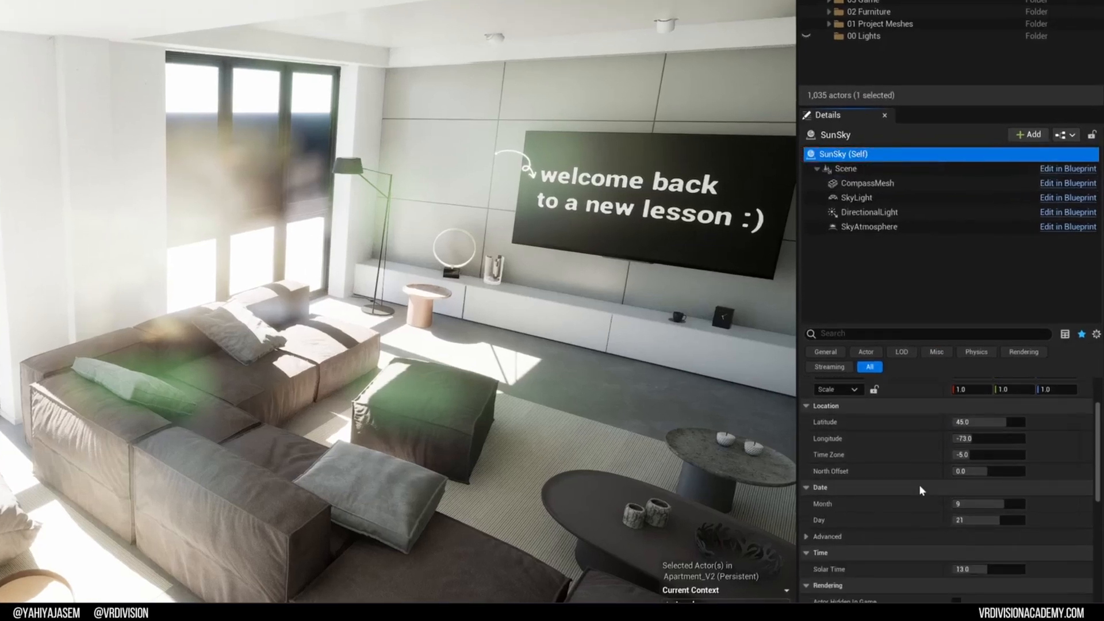
pyautogui.scroll(-1, 873, 502)
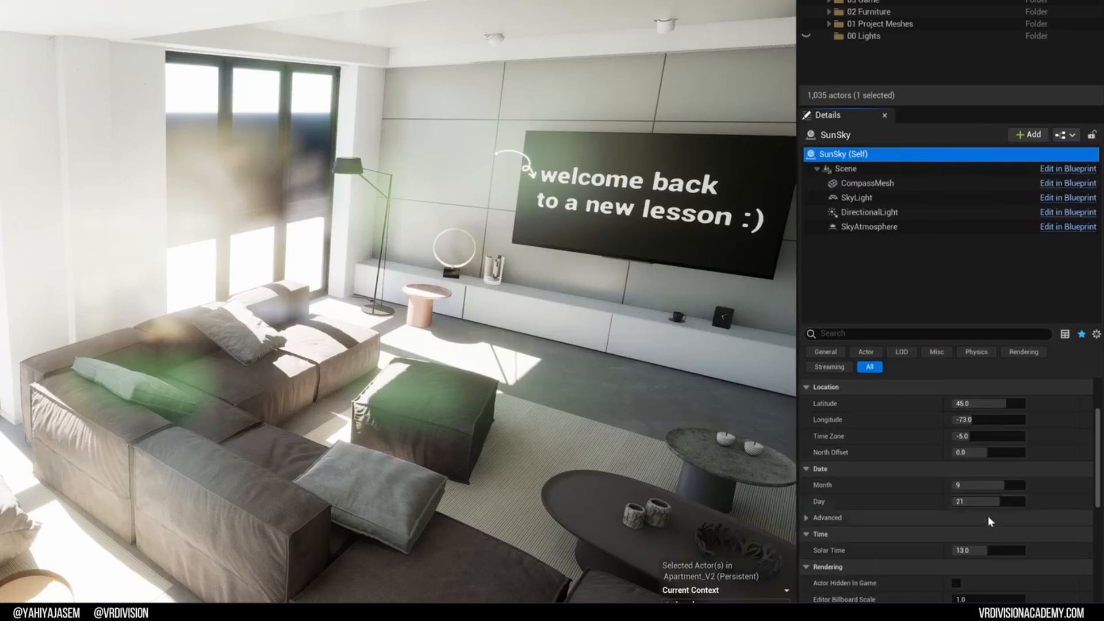
pyautogui.scroll(-2, 988, 516)
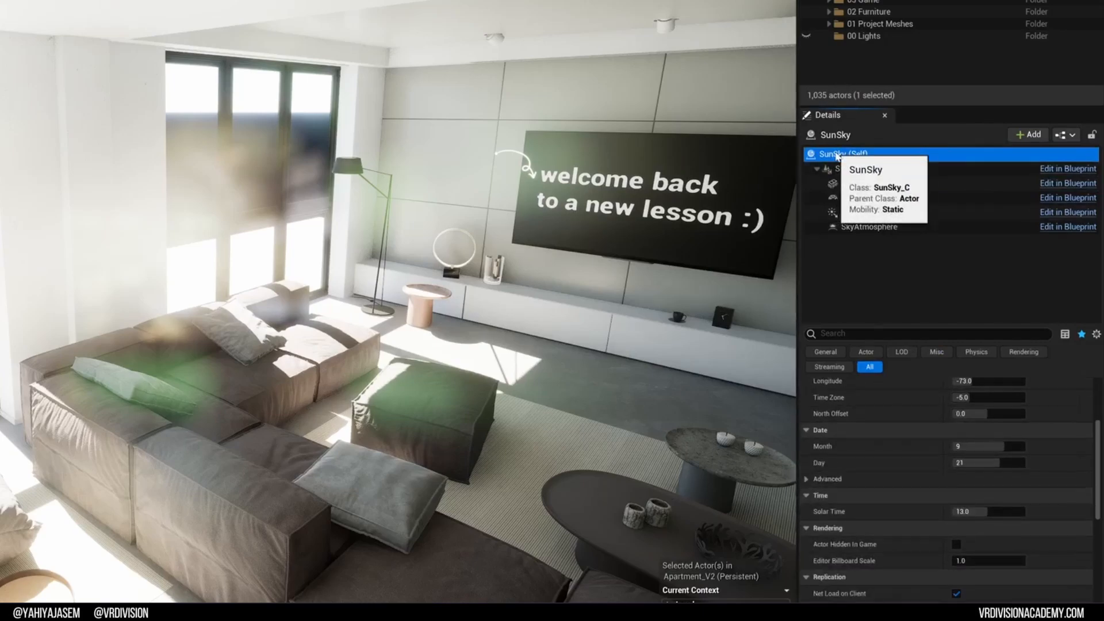
pyautogui.scroll(-1, 901, 511)
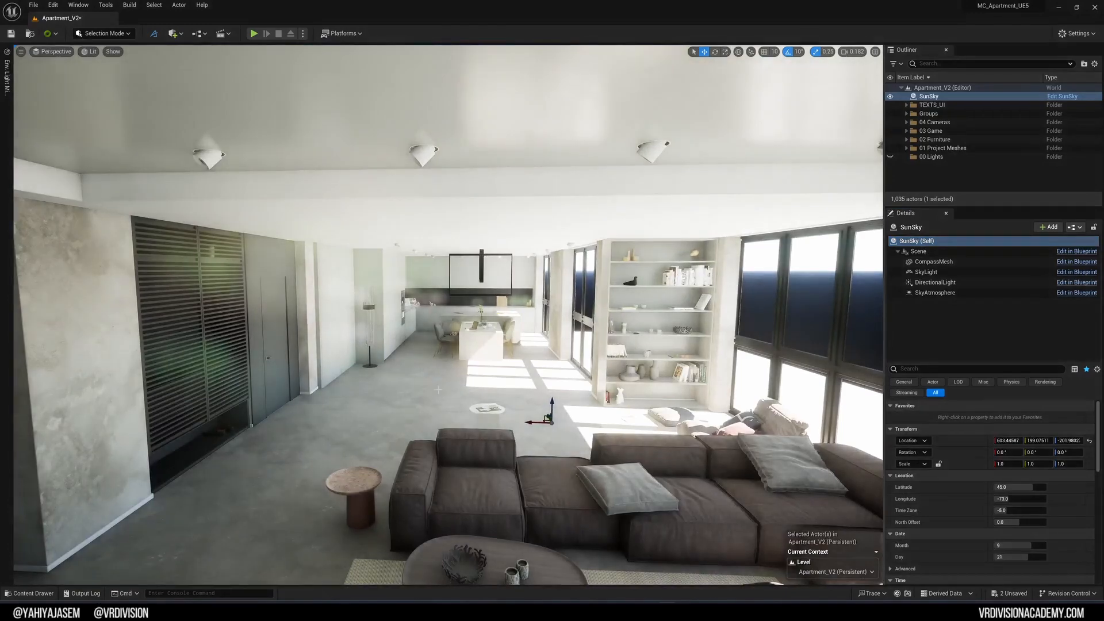
# Step: Set the SunSky's location to London's coordinates from the web search, with Latitude 51.5072 and Longitude 0.1276
pyautogui.moveTo(461, 405); pyautogui.dragTo(470, 376, button='right')
pyautogui.scroll(3, 460, 405)
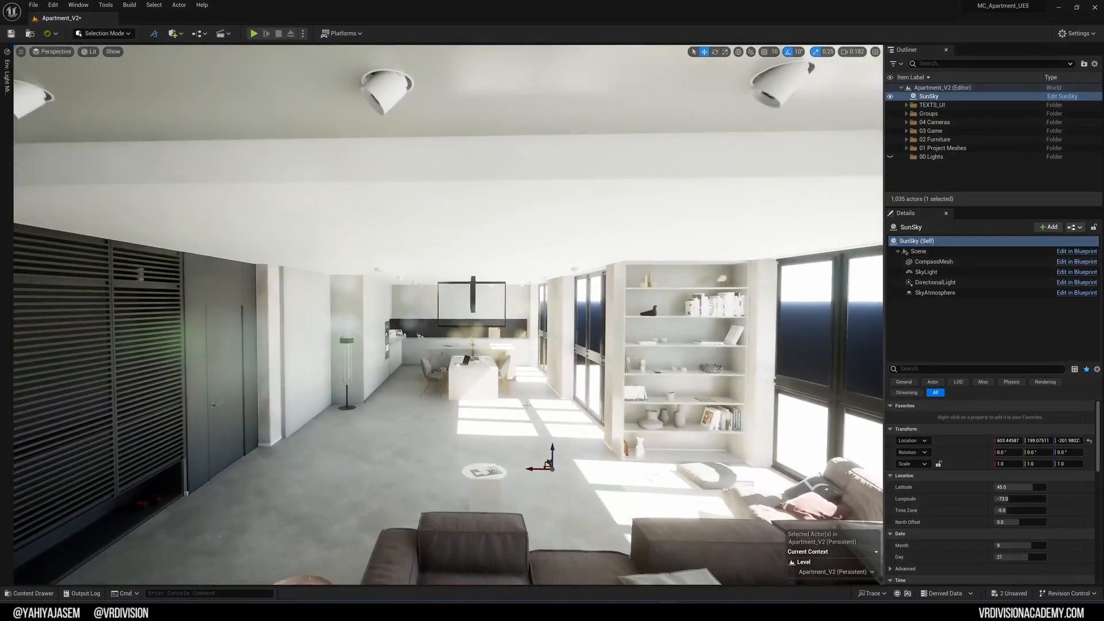
pyautogui.moveTo(527, 405); pyautogui.dragTo(588, 359, button='right')
pyautogui.scroll(-2, 551, 415)
pyautogui.press('w')
pyautogui.press('e')
pyautogui.press('q')
pyautogui.scroll(-1, 588, 359)
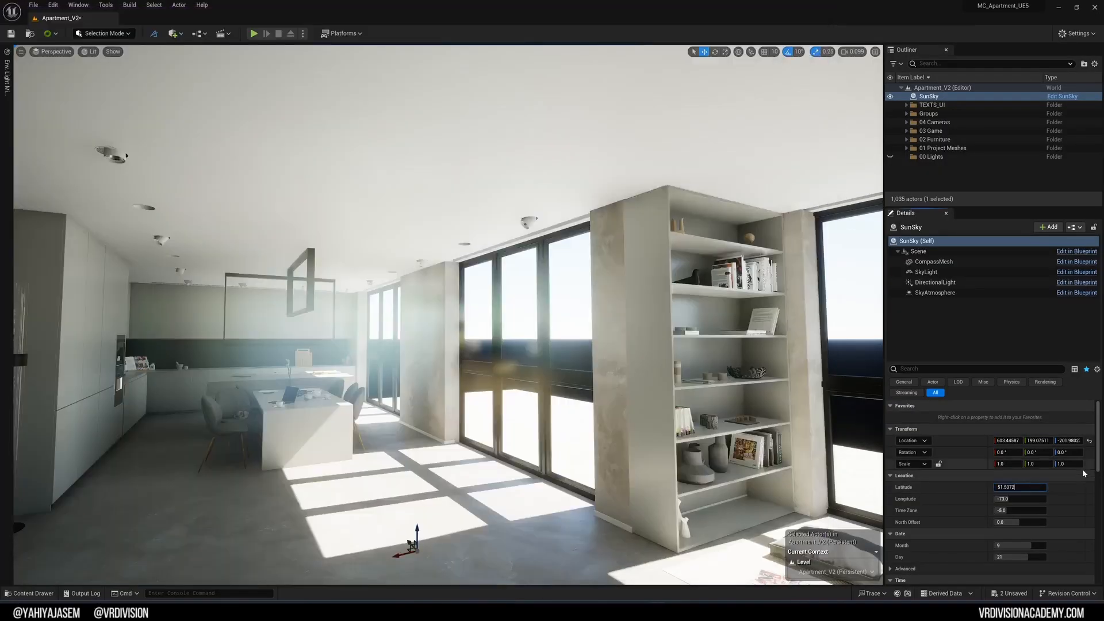
pyautogui.hotkey('alt', 'Tab')
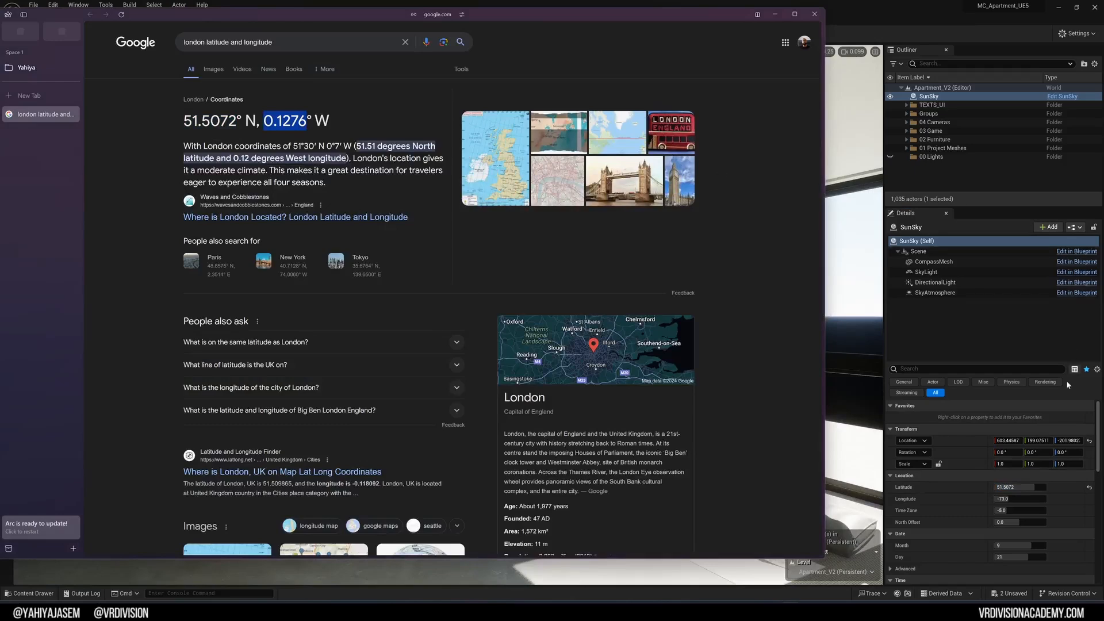
pyautogui.click(1010, 499)
pyautogui.write('0.1276')
pyautogui.press('Return')
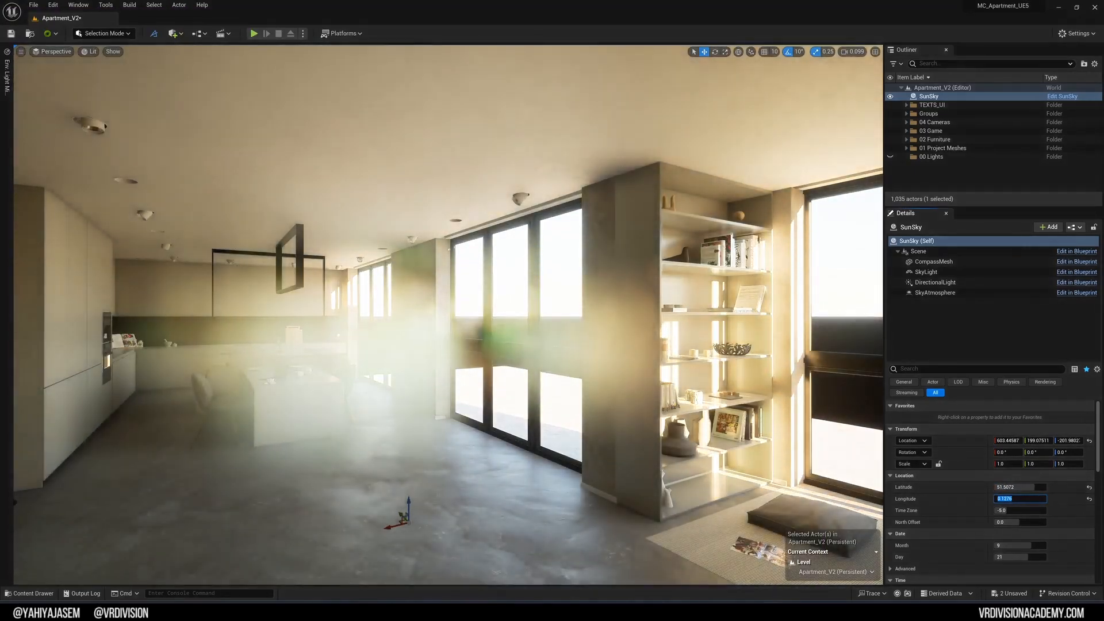
# Step: Set the SunSky's Time Zone to 1 and check the sunlight falling into the kitchen and dining area
pyautogui.click(958, 501)
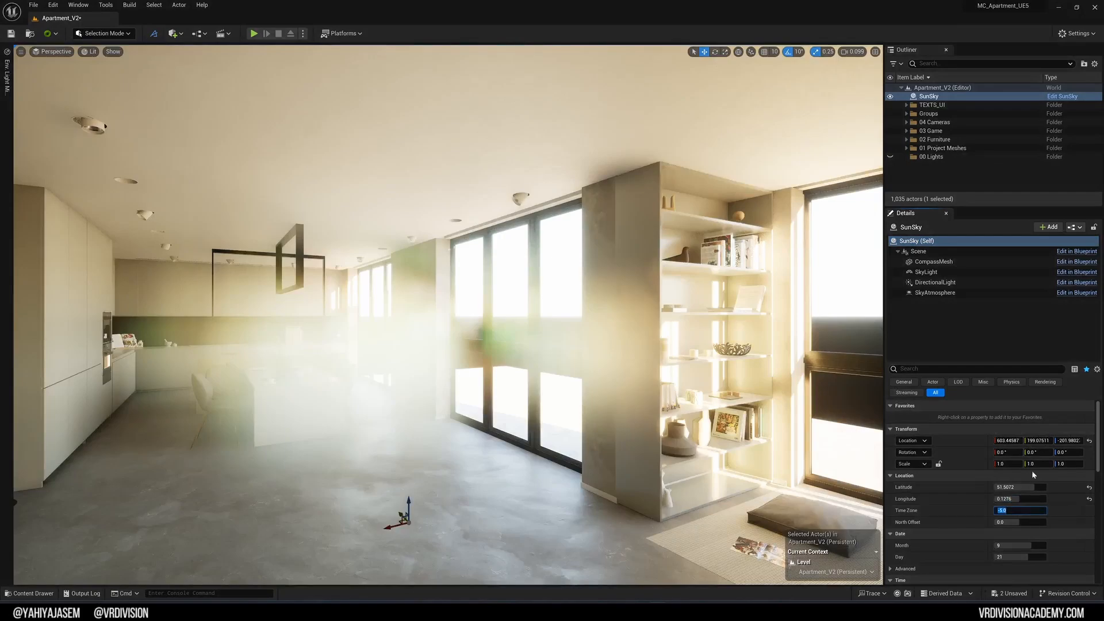
pyautogui.write('1')
pyautogui.press('Return')
pyautogui.moveTo(737, 292); pyautogui.dragTo(645, 258, button='right')
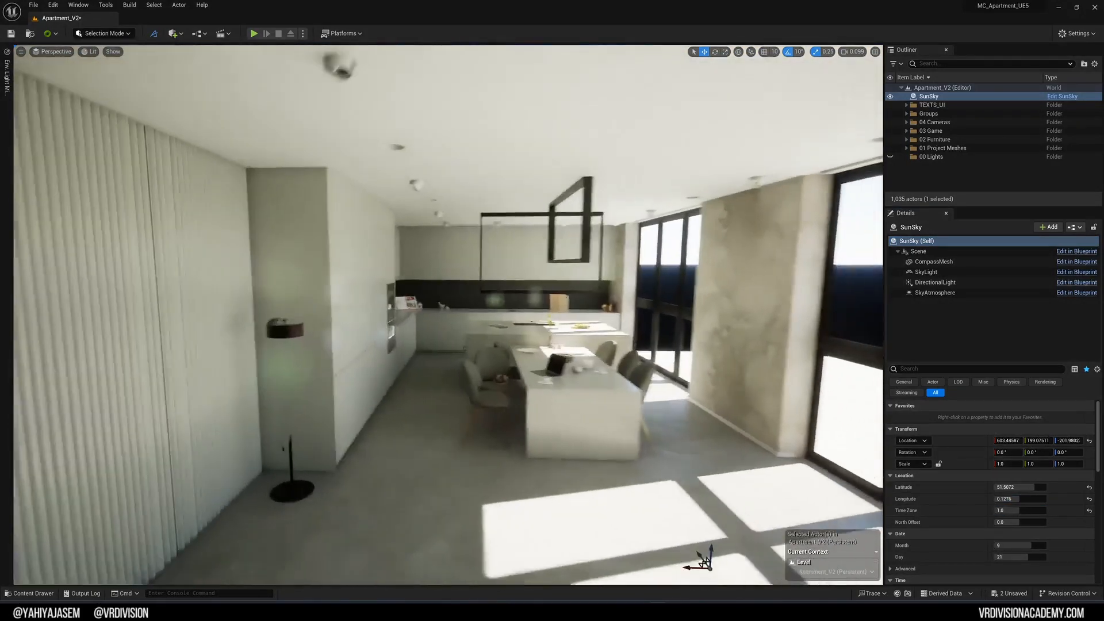
pyautogui.press('s')
pyautogui.moveTo(533, 421)
pyautogui.mouseDown(button='right')
pyautogui.moveTo(490, 422)
pyautogui.moveTo(537, 399)
pyautogui.moveTo(520, 421)
pyautogui.mouseUp(button='right')
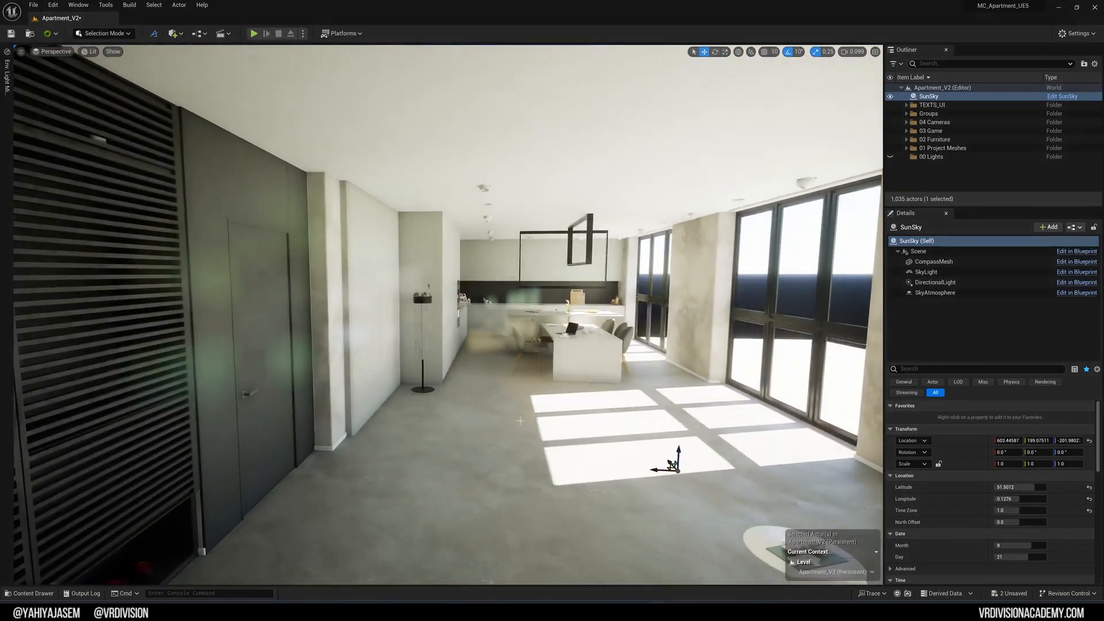
# Step: Try a North Offset of about -165 on the SunSky while viewing the bedroom, and reset it to its default
pyautogui.moveTo(589, 434); pyautogui.dragTo(613, 405, button='right')
pyautogui.press('w')
pyautogui.press('q')
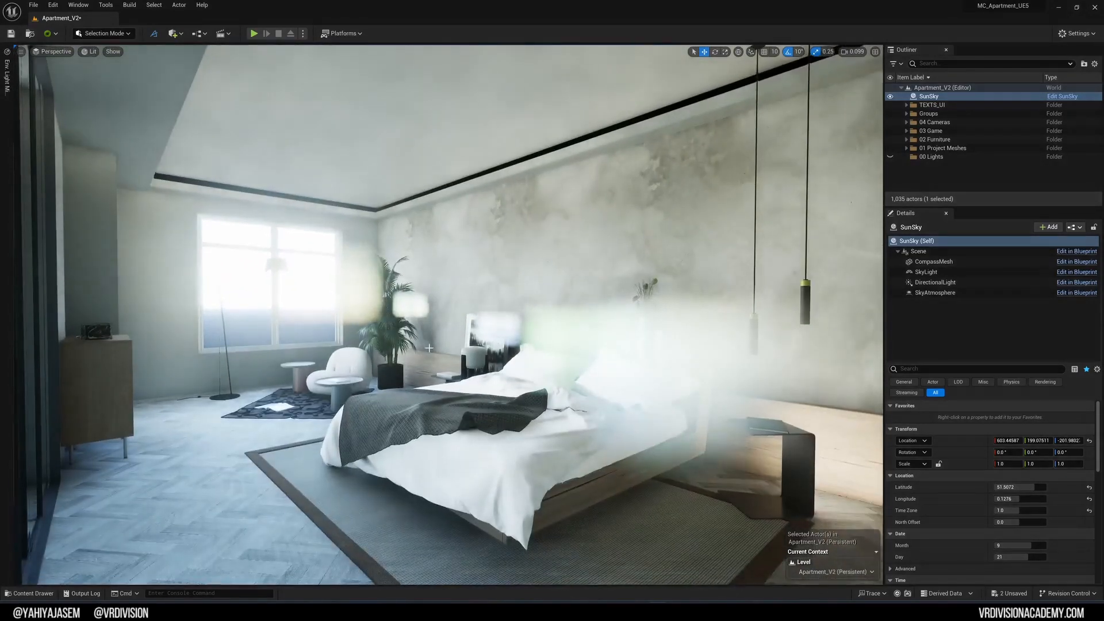
pyautogui.moveTo(429, 348); pyautogui.dragTo(438, 366, button='right')
pyautogui.press('e')
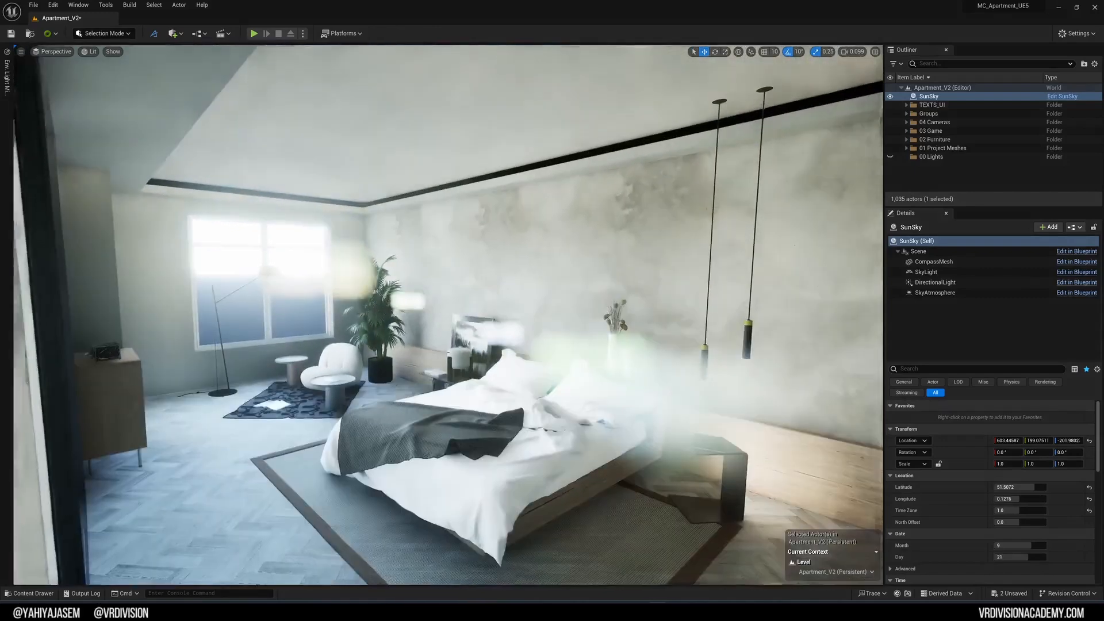
pyautogui.moveTo(1013, 522); pyautogui.dragTo(1007, 522)
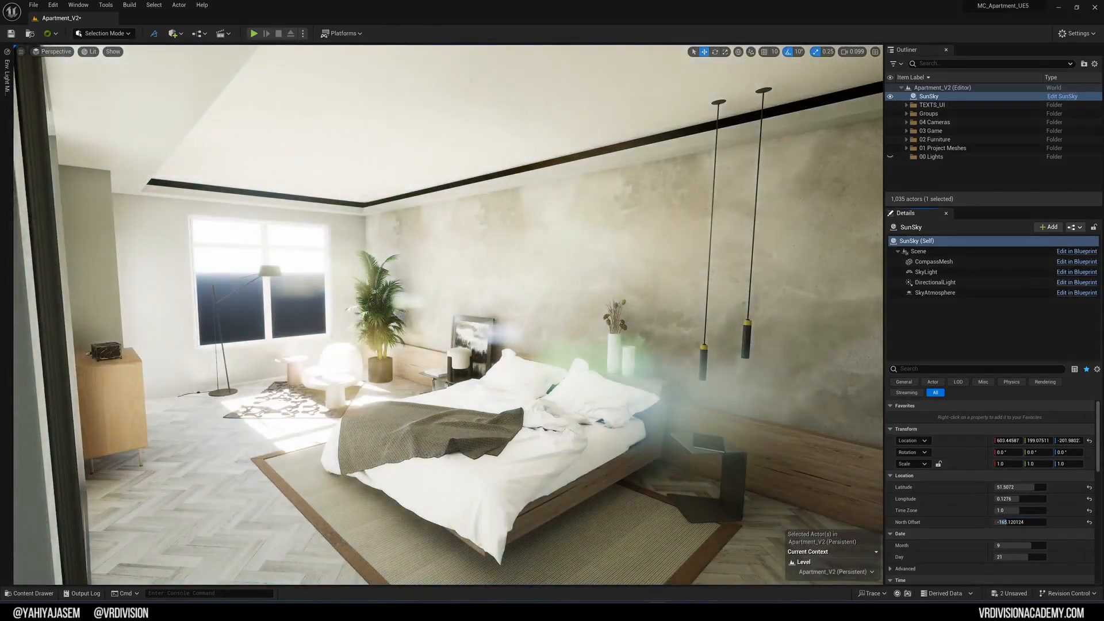
pyautogui.click(1089, 523)
pyautogui.press('w')
pyautogui.moveTo(505, 368); pyautogui.dragTo(615, 368, button='right')
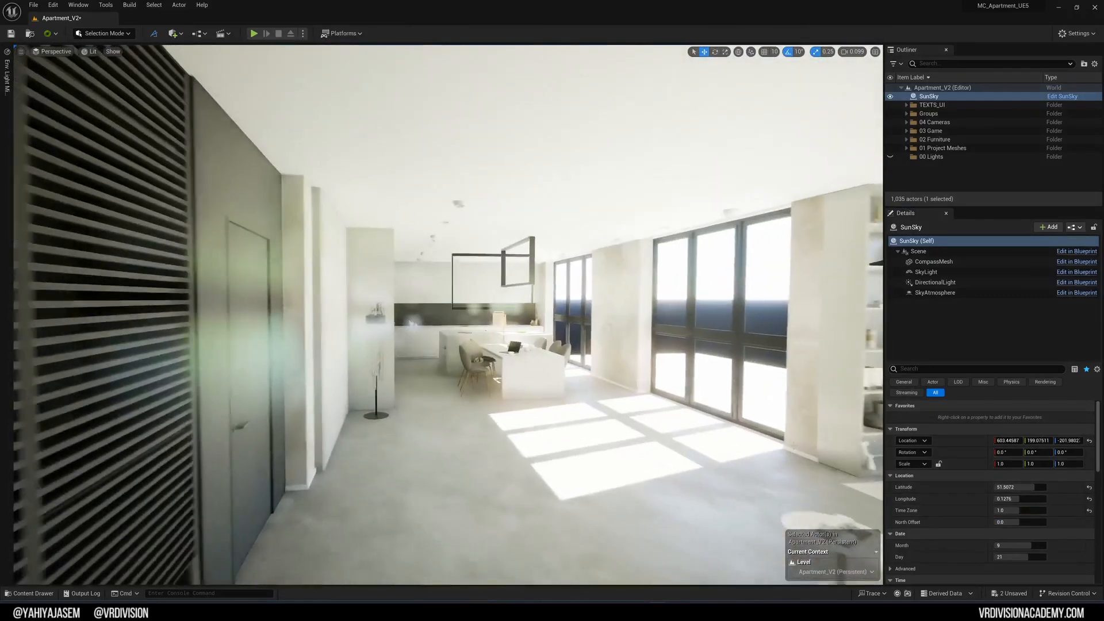
# Step: Set the SunSky's date to Month 8 and Day 8, and view the changed sunlight on the floor
pyautogui.scroll(-1, 950, 524)
pyautogui.moveTo(1031, 503); pyautogui.dragTo(1006, 515)
pyautogui.moveTo(1009, 504); pyautogui.dragTo(1026, 504)
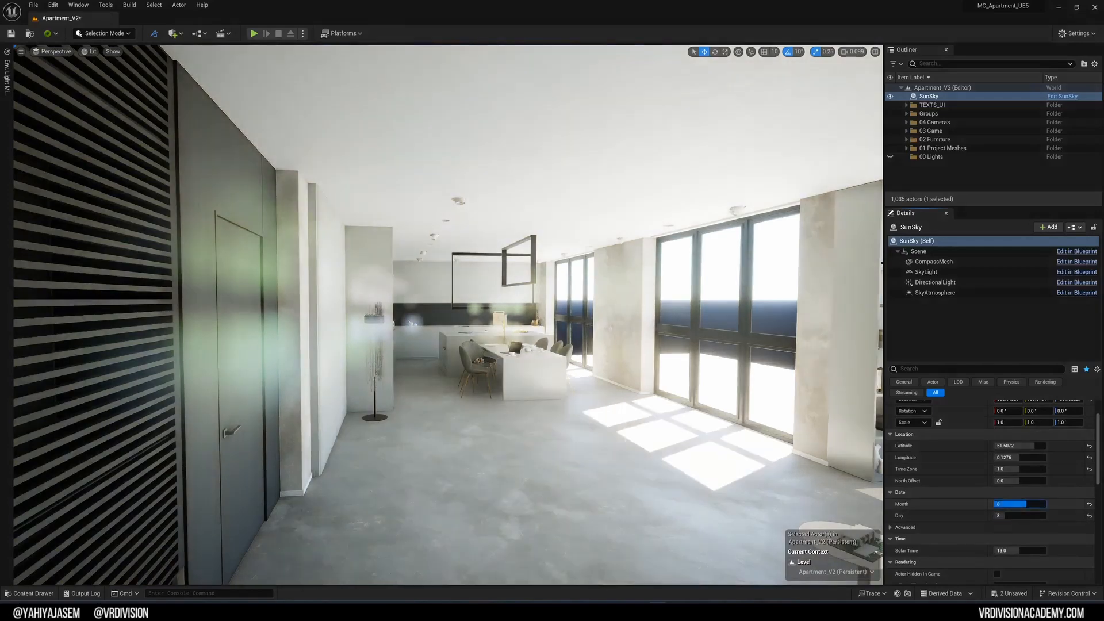
pyautogui.press('d')
pyautogui.moveTo(869, 502); pyautogui.dragTo(828, 506, button='right')
# Step: Compare the interior at Solar Time 7 and 15, and set the SunSky's Solar Time to 16
pyautogui.scroll(-1, 1012, 529)
pyautogui.moveTo(1022, 536); pyautogui.dragTo(1028, 536)
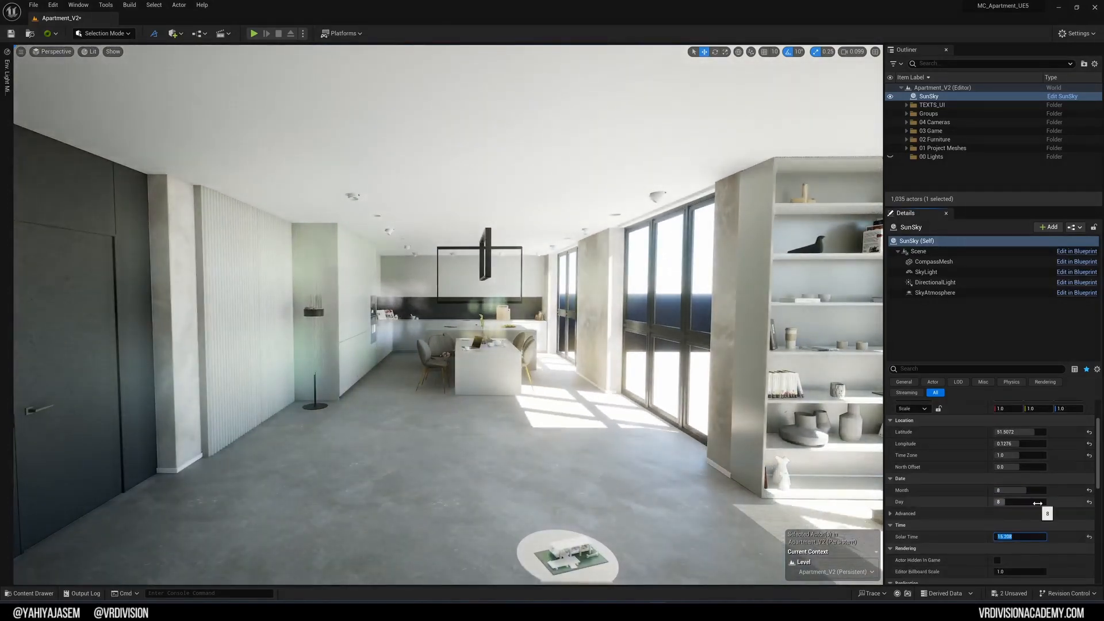
pyautogui.write('7')
pyautogui.press('Return')
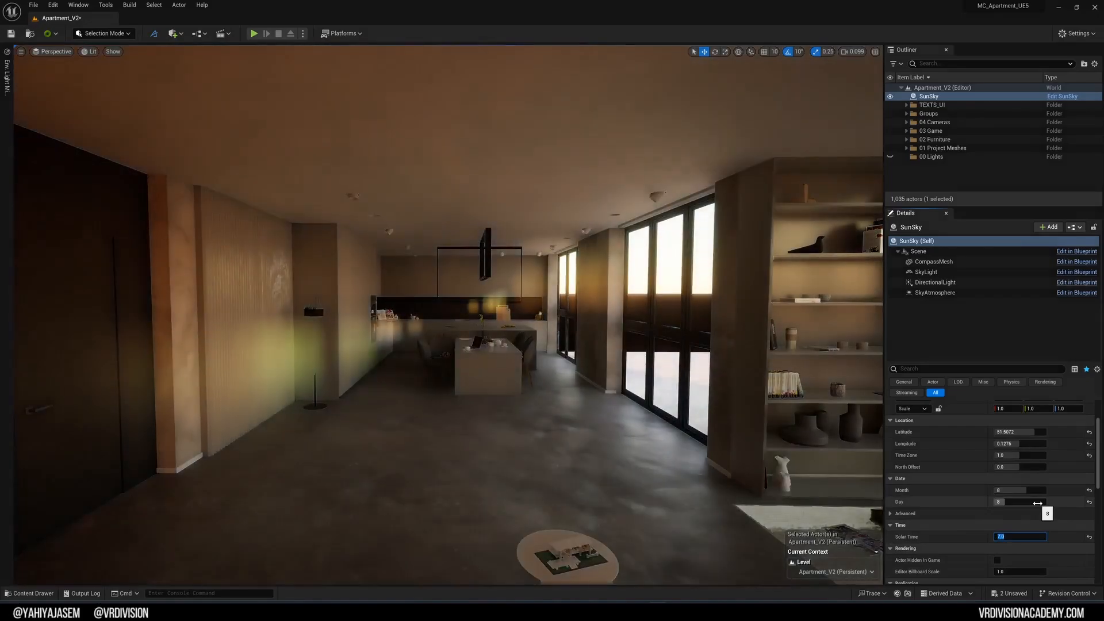
pyautogui.write('15')
pyautogui.press('Return')
pyautogui.write('16')
pyautogui.press('Return')
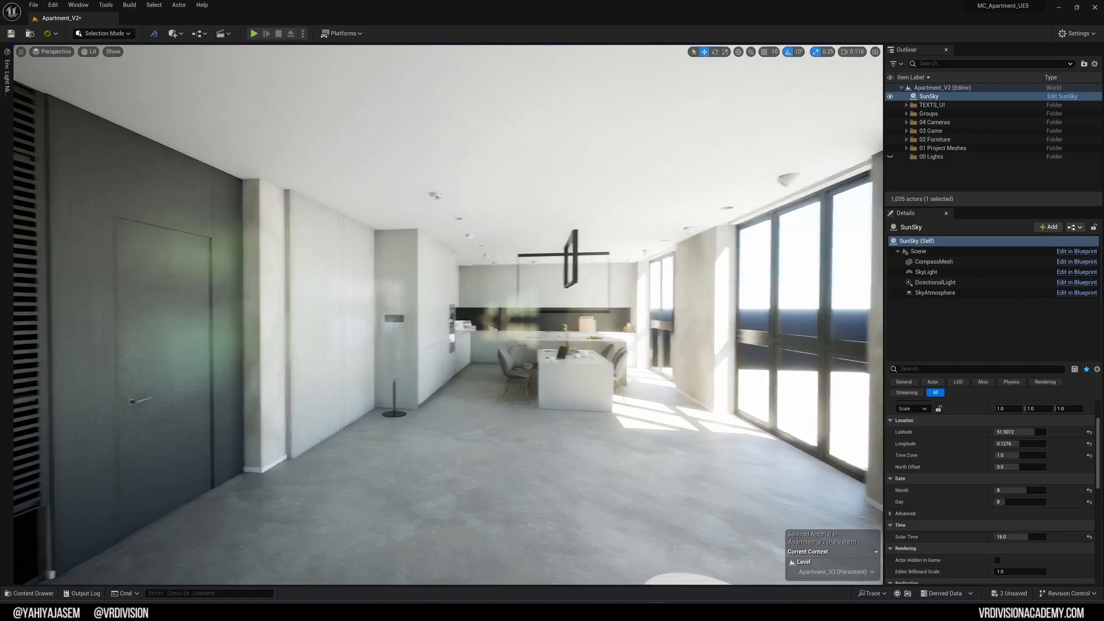
# Step: Inspect the sunlight and shadows around the living room, TV wall and kitchen from several viewpoints
pyautogui.moveTo(517, 327); pyautogui.dragTo(863, 328, button='right')
pyautogui.moveTo(525, 355); pyautogui.dragTo(524, 311, button='right')
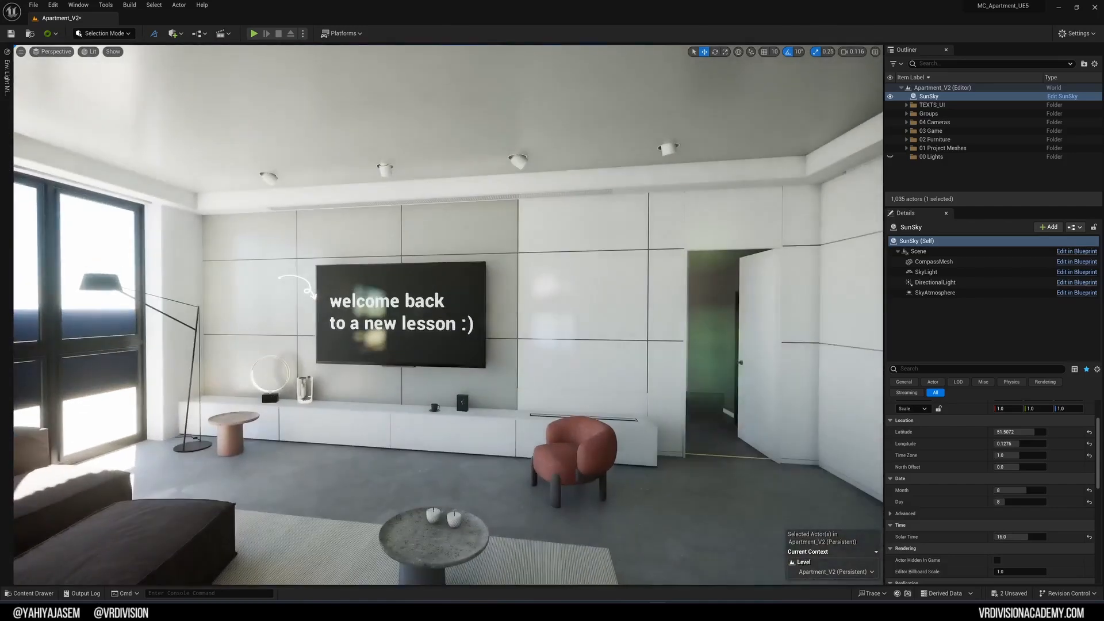
pyautogui.scroll(-3, 524, 354)
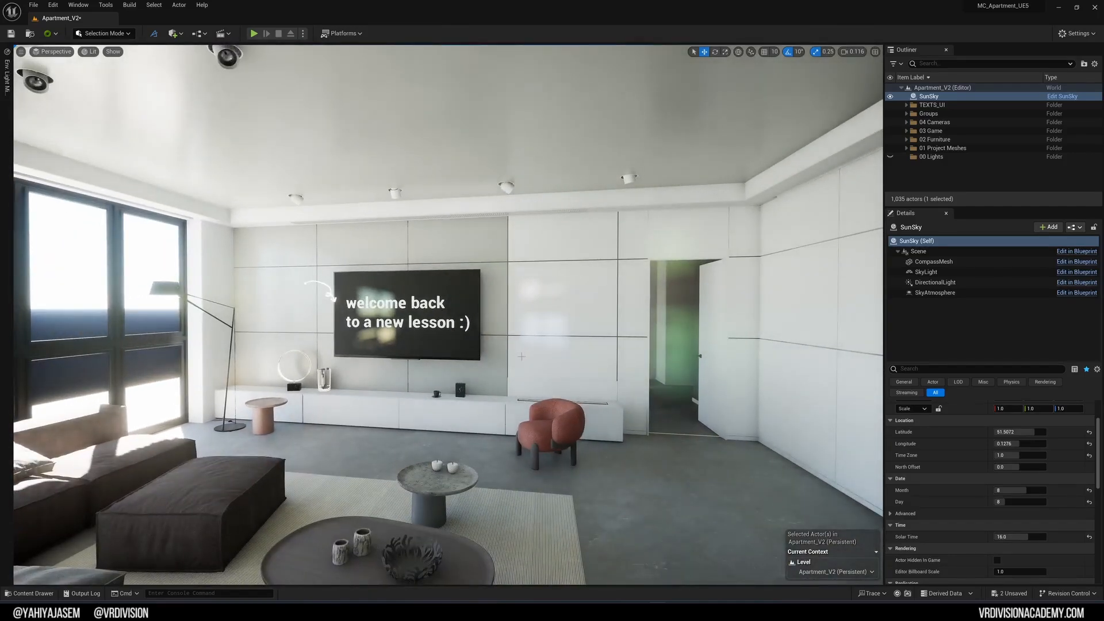
pyautogui.moveTo(520, 360); pyautogui.dragTo(338, 360, button='right')
pyautogui.press('w')
pyautogui.moveTo(521, 360); pyautogui.dragTo(582, 422, button='right')
pyautogui.moveTo(446, 328); pyautogui.dragTo(446, 360, button='right')
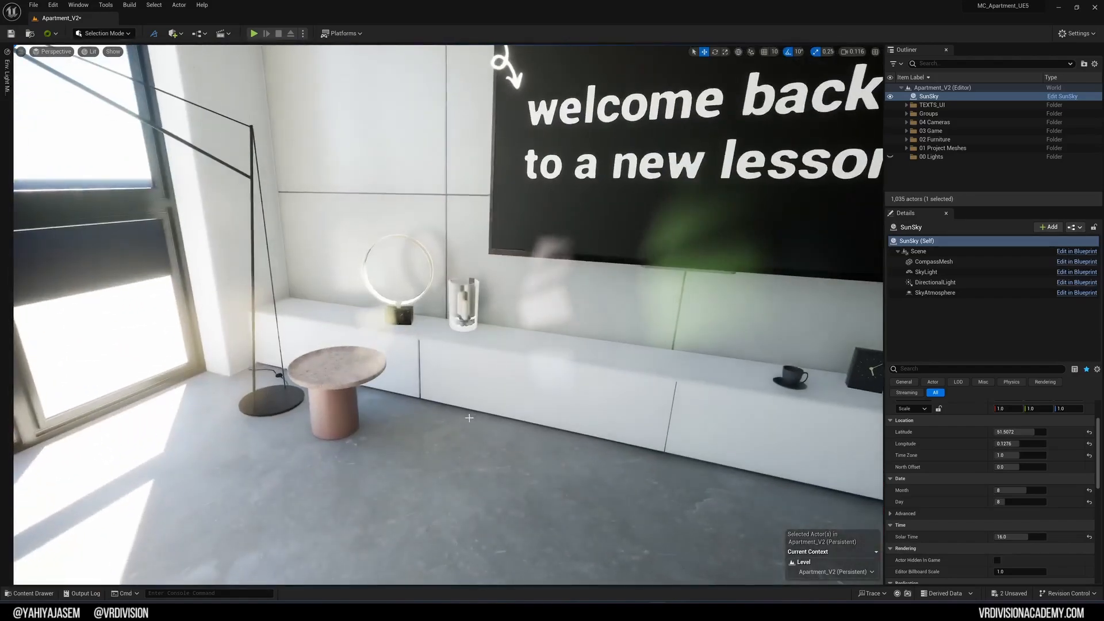
pyautogui.moveTo(468, 418); pyautogui.dragTo(880, 354, button='right')
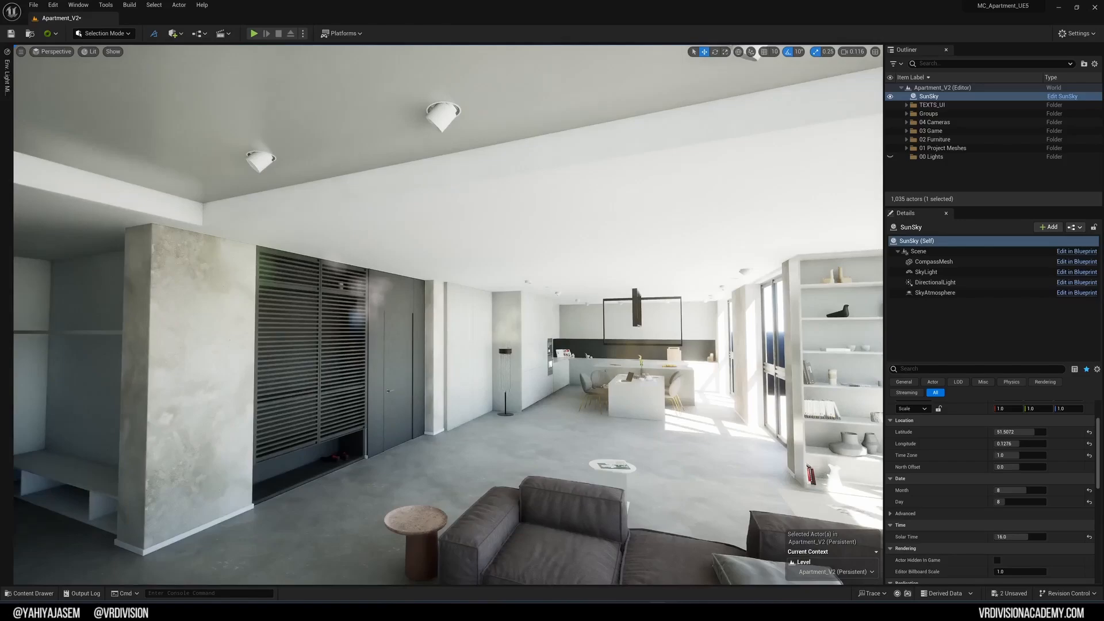
pyautogui.moveTo(683, 289); pyautogui.dragTo(357, 294, button='right')
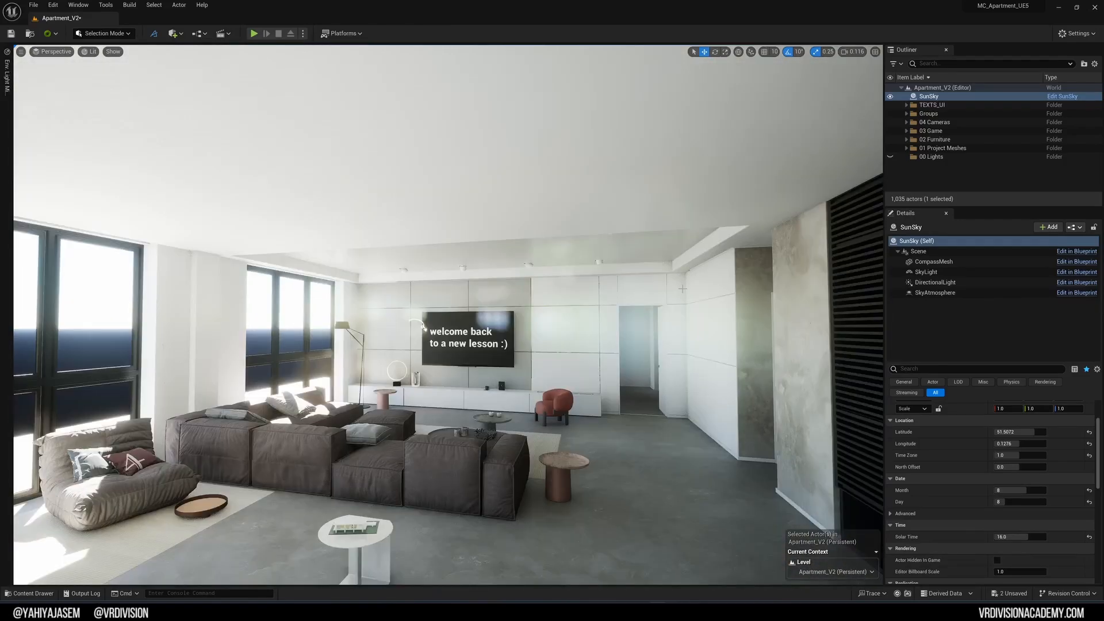
pyautogui.press('w')
pyautogui.moveTo(670, 300); pyautogui.dragTo(670, 305, button='right')
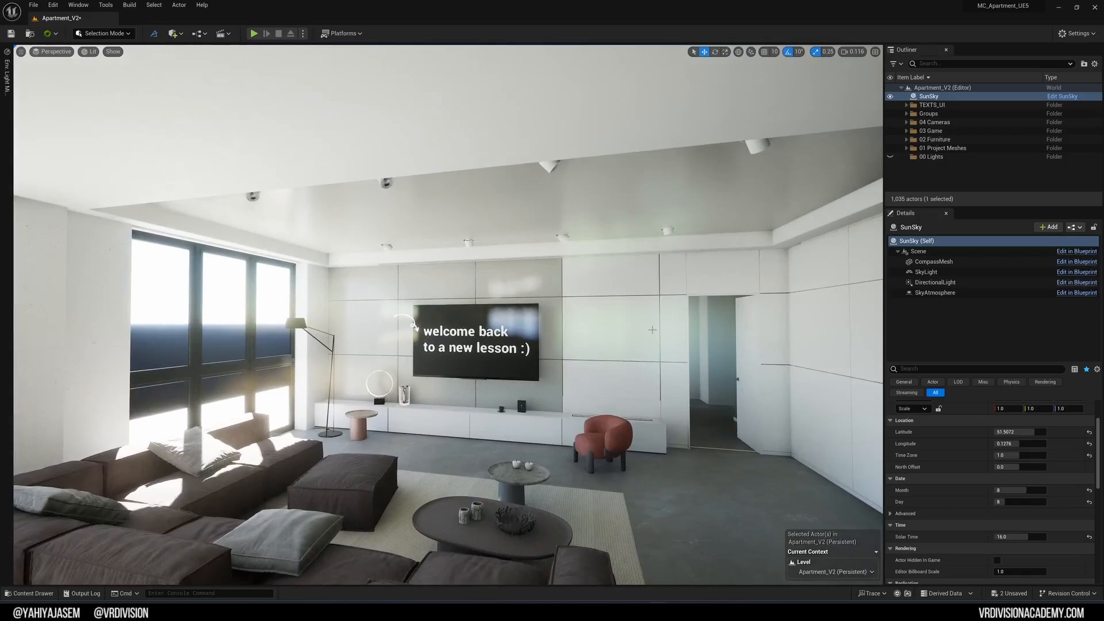